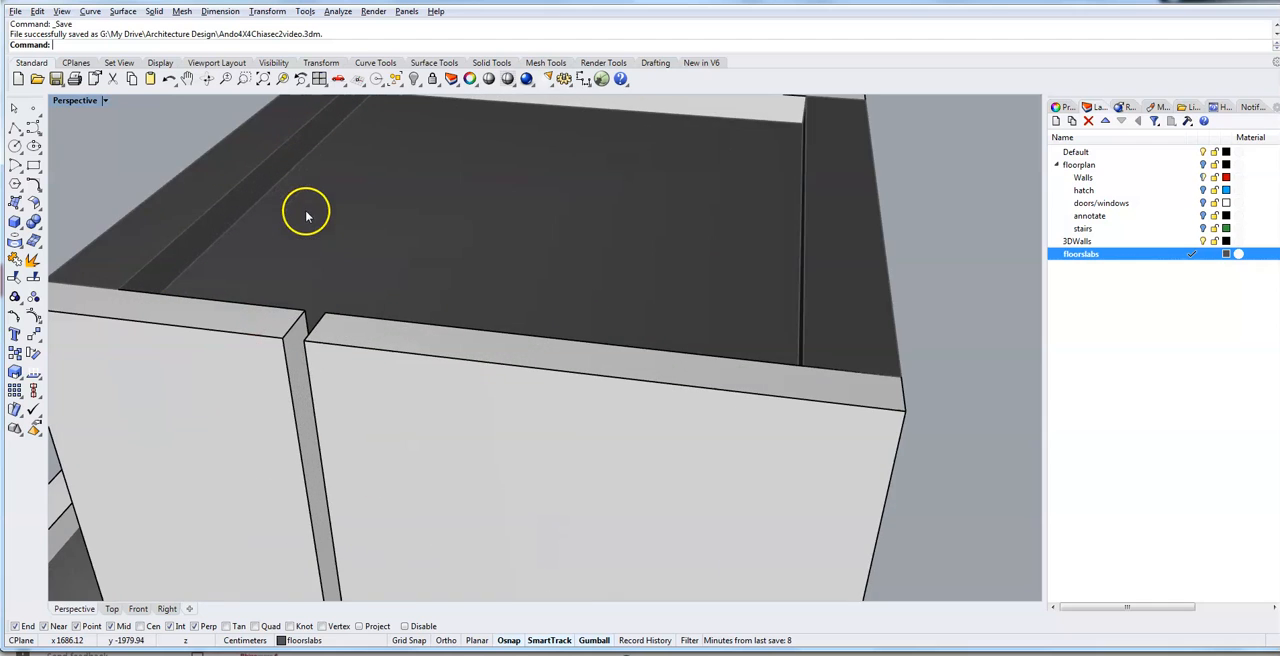
{"action": "scroll", "coordinate": [288, 355], "scroll_direction": "up", "scroll_amount": 2}
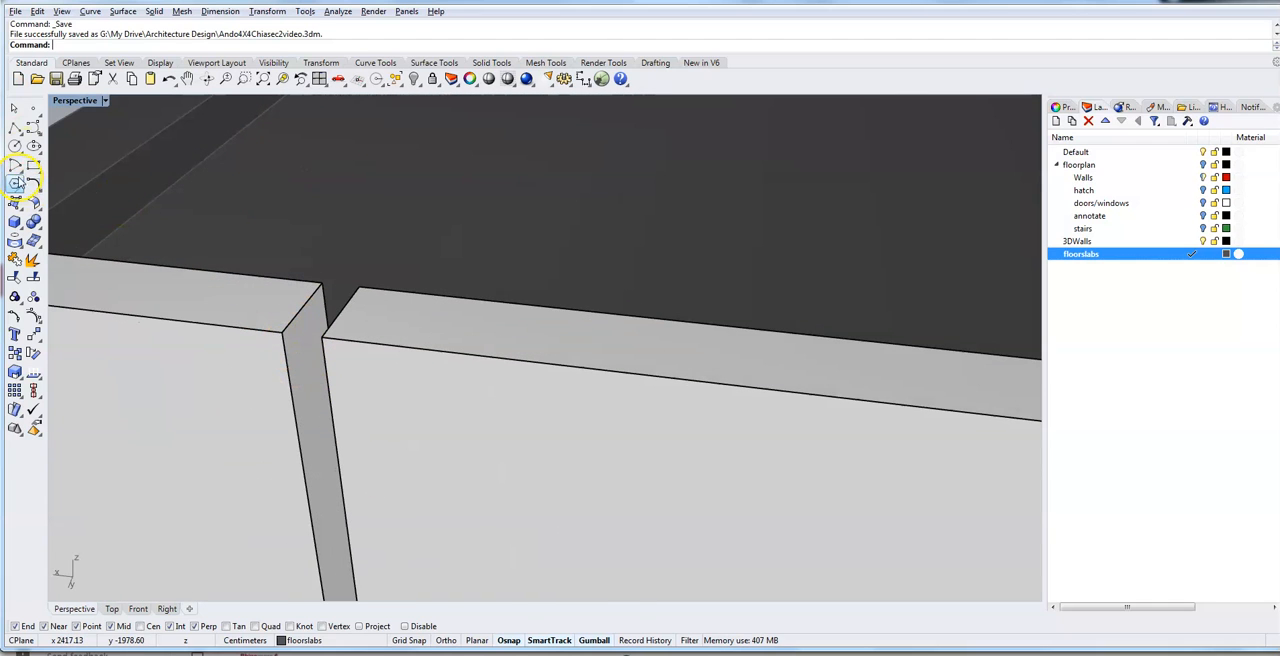
- Draw a box filling the vertical gap between the two upper wall sections, extending 220 cm down from the wall tops
{"action": "left_click", "coordinate": [15, 222]}
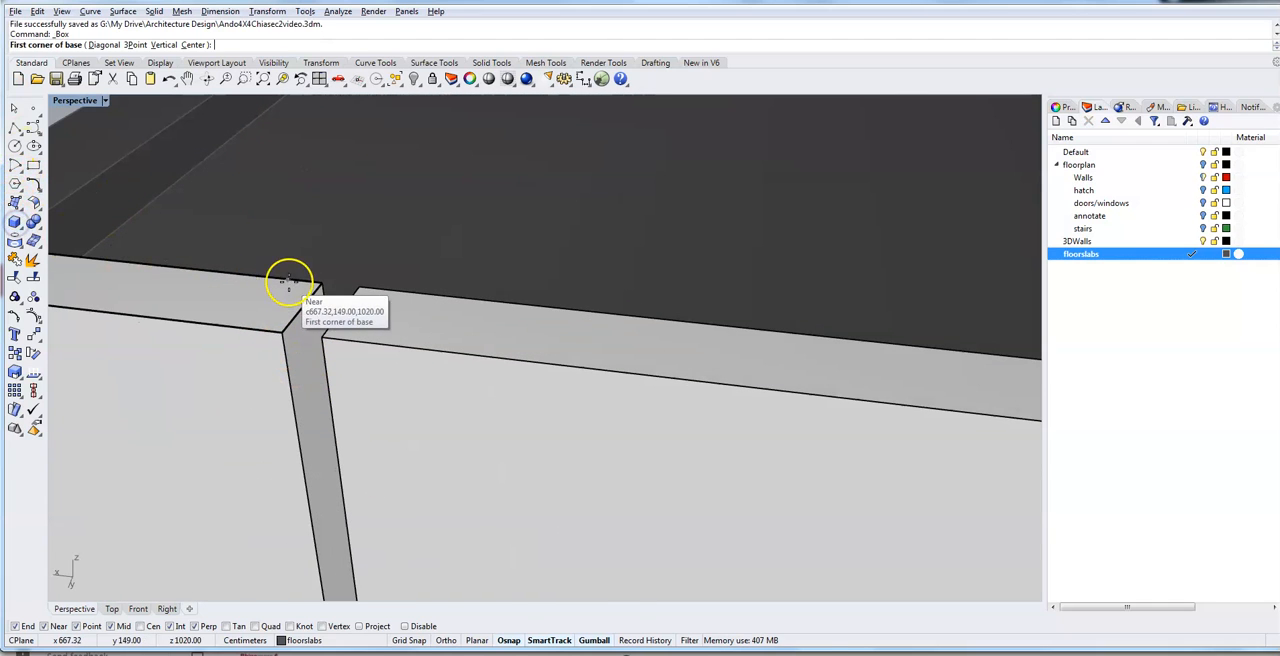
{"action": "left_click", "coordinate": [318, 283]}
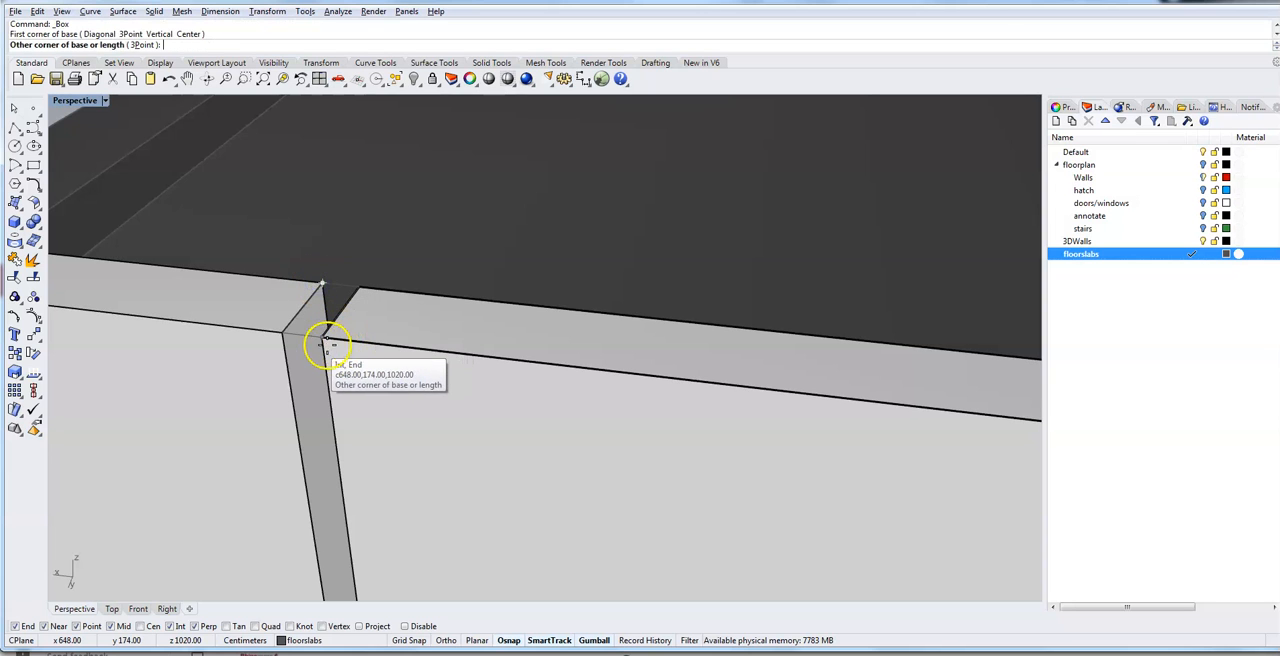
{"action": "left_click", "coordinate": [317, 341]}
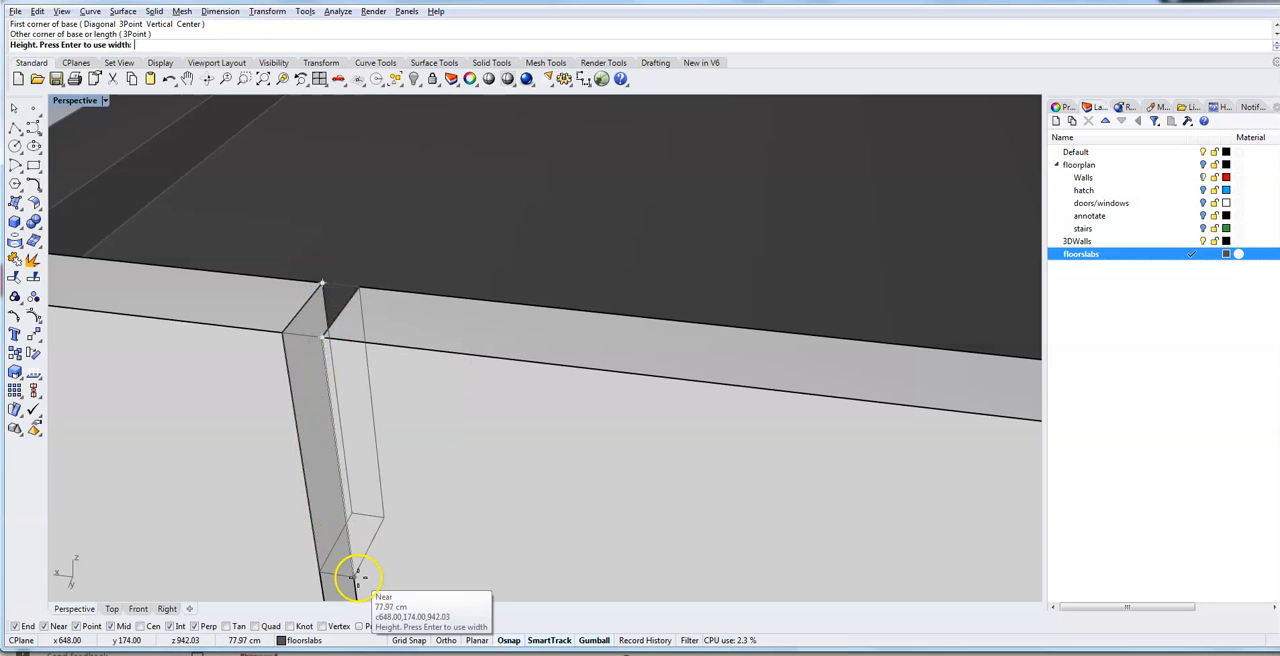
{"action": "scroll", "coordinate": [309, 557], "scroll_direction": "up", "scroll_amount": 4}
{"action": "right_click_drag", "start_coordinate": [289, 511], "coordinate": [346, 458]}
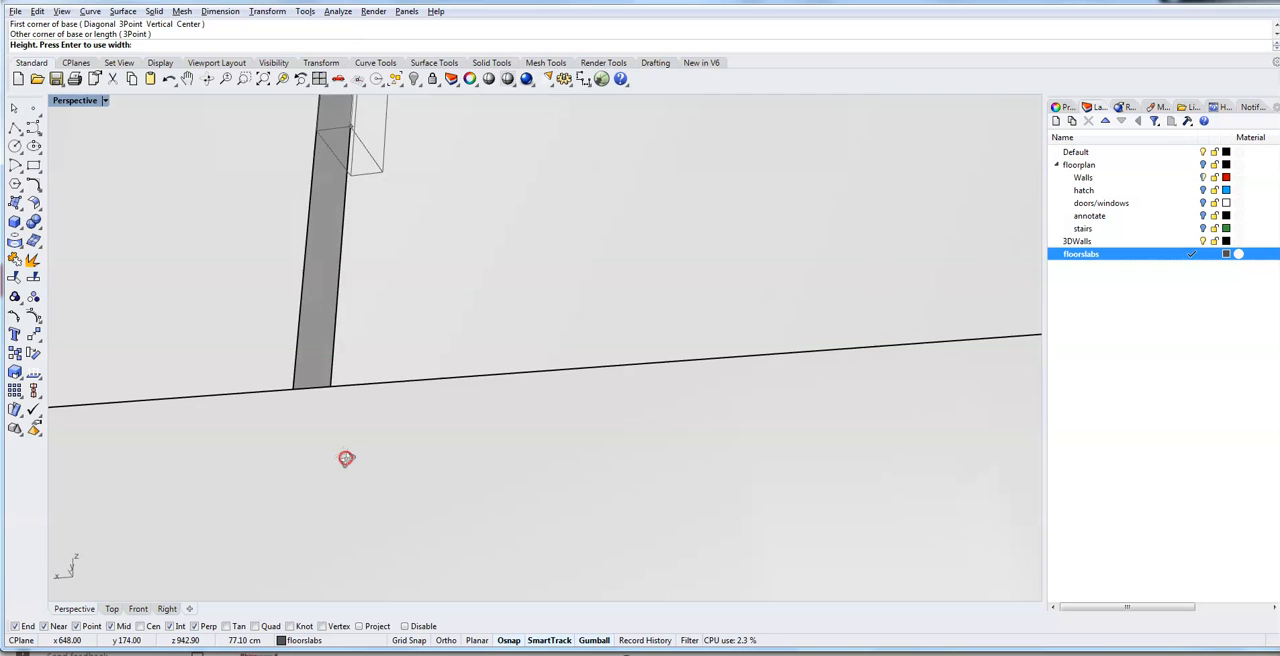
{"action": "right_click_drag", "start_coordinate": [296, 597], "coordinate": [281, 292]}
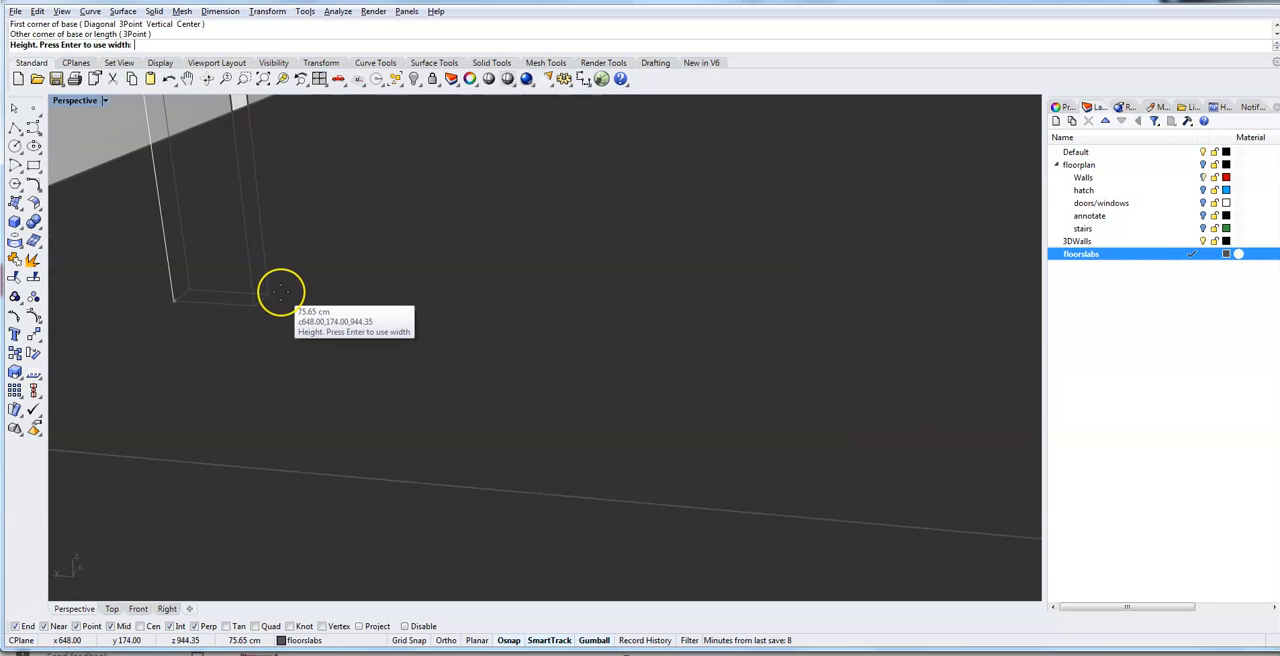
{"action": "scroll", "coordinate": [281, 292], "scroll_direction": "up", "scroll_amount": 8}
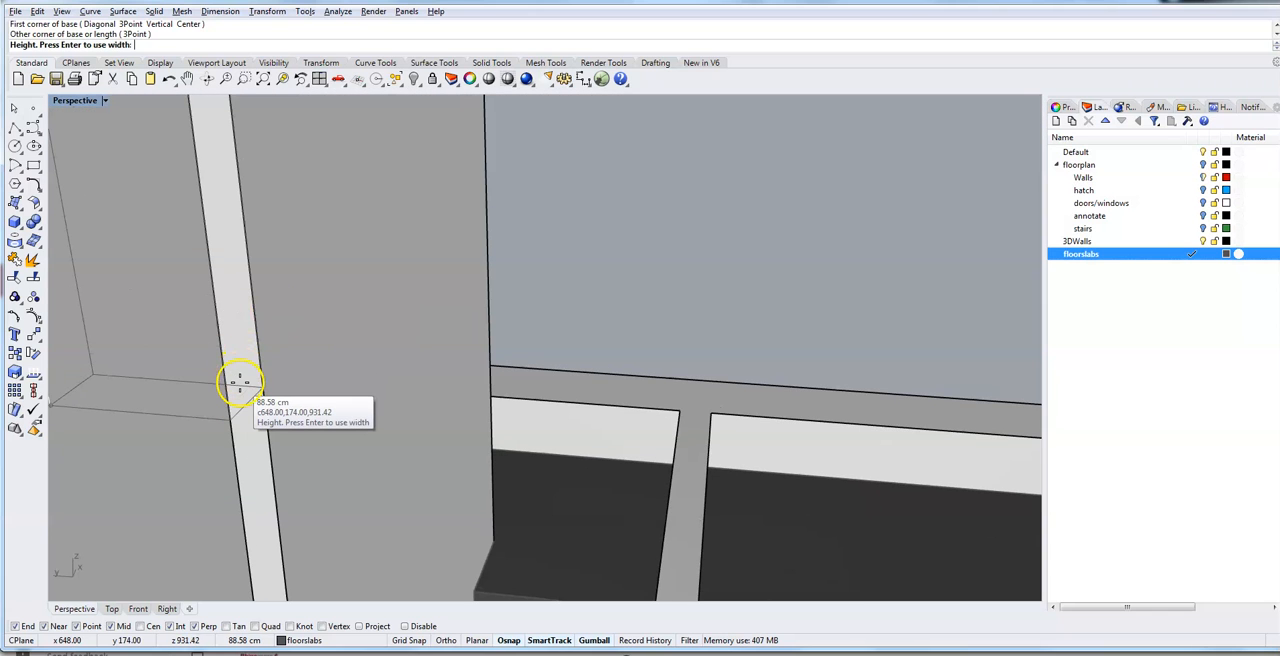
{"action": "right_click_drag", "start_coordinate": [237, 429], "coordinate": [100, 442]}
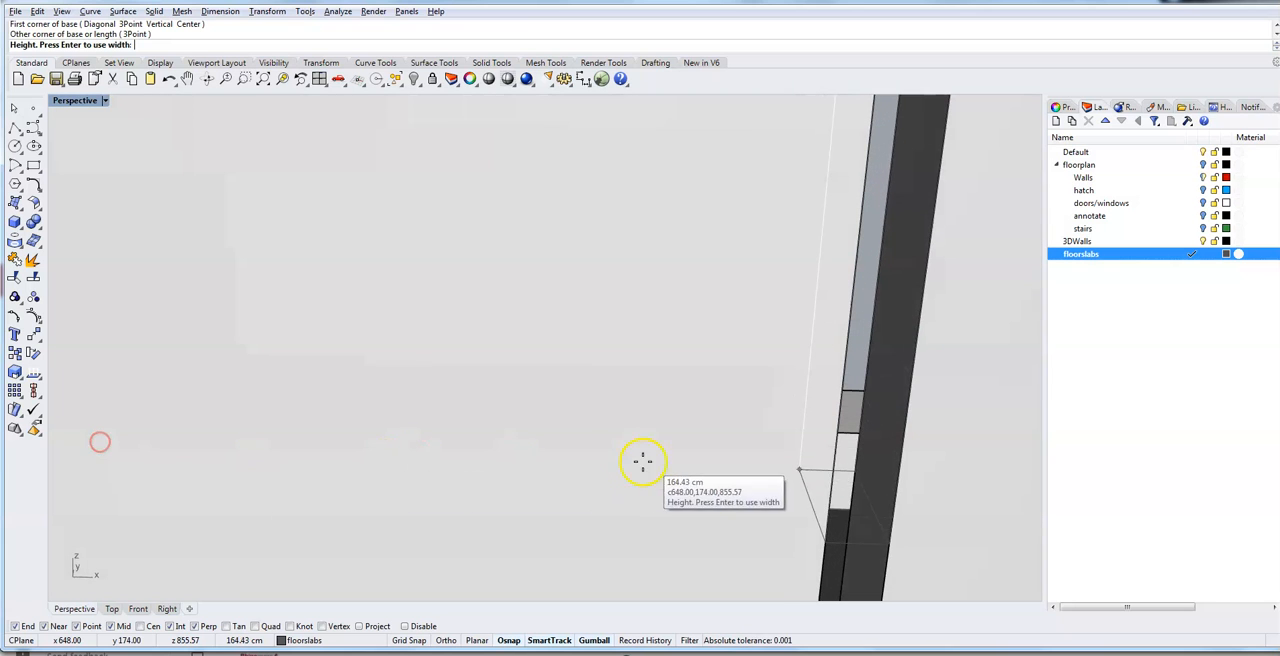
{"action": "right_click_drag", "start_coordinate": [706, 491], "coordinate": [555, 220], "text": "shift"}
{"action": "right_click_drag", "start_coordinate": [483, 455], "coordinate": [449, 520], "text": "shift"}
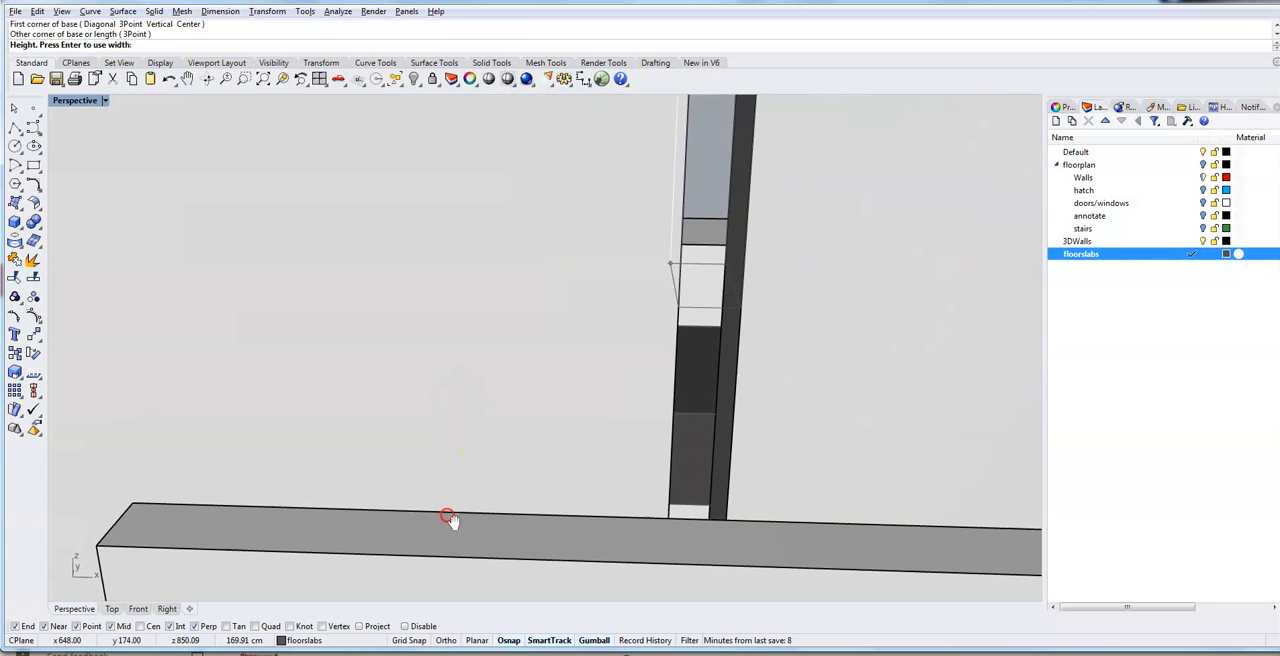
{"action": "left_click", "coordinate": [709, 504]}
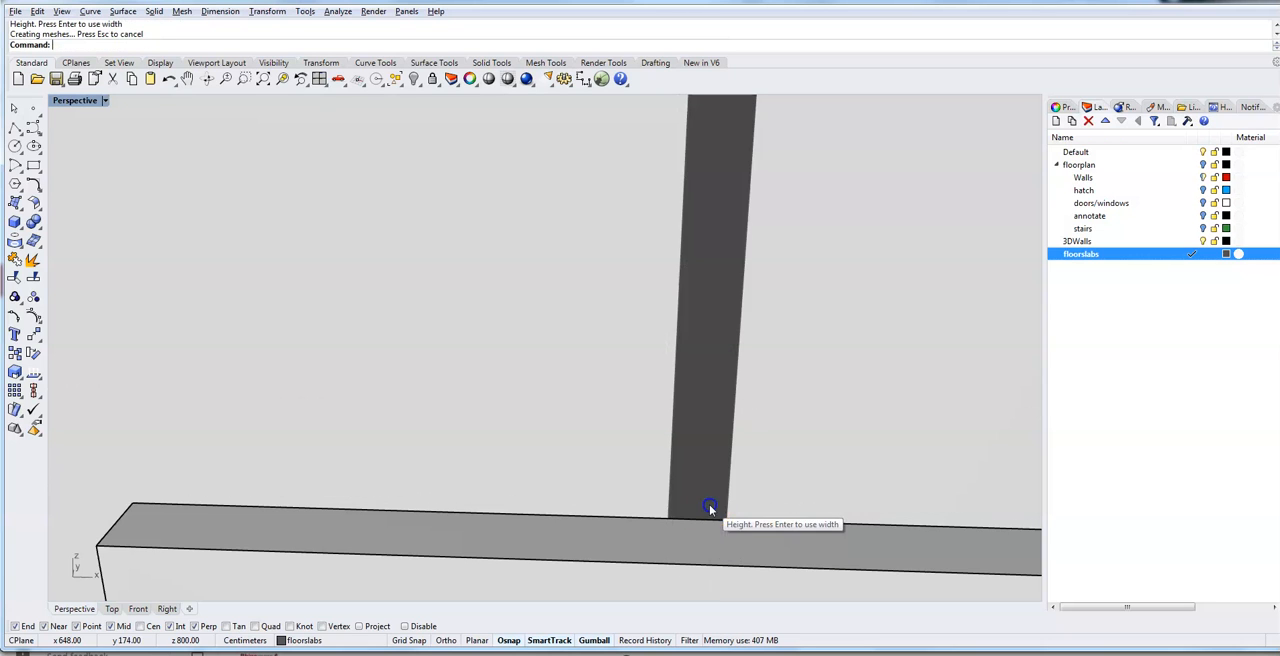
- Change the box filling the wall gap to the 3DWalls layer
{"action": "scroll", "coordinate": [516, 338], "scroll_direction": "down", "scroll_amount": 8}
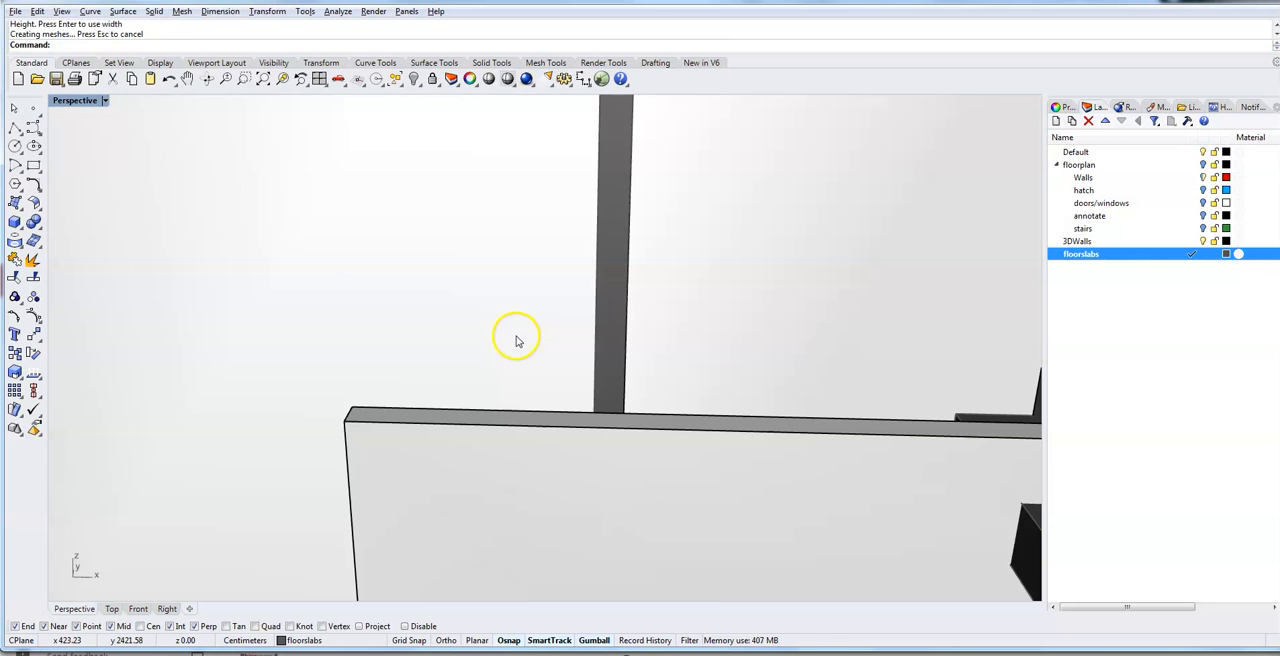
{"action": "right_click_drag", "start_coordinate": [531, 360], "coordinate": [773, 415]}
{"action": "right_click_drag", "start_coordinate": [617, 507], "coordinate": [663, 443]}
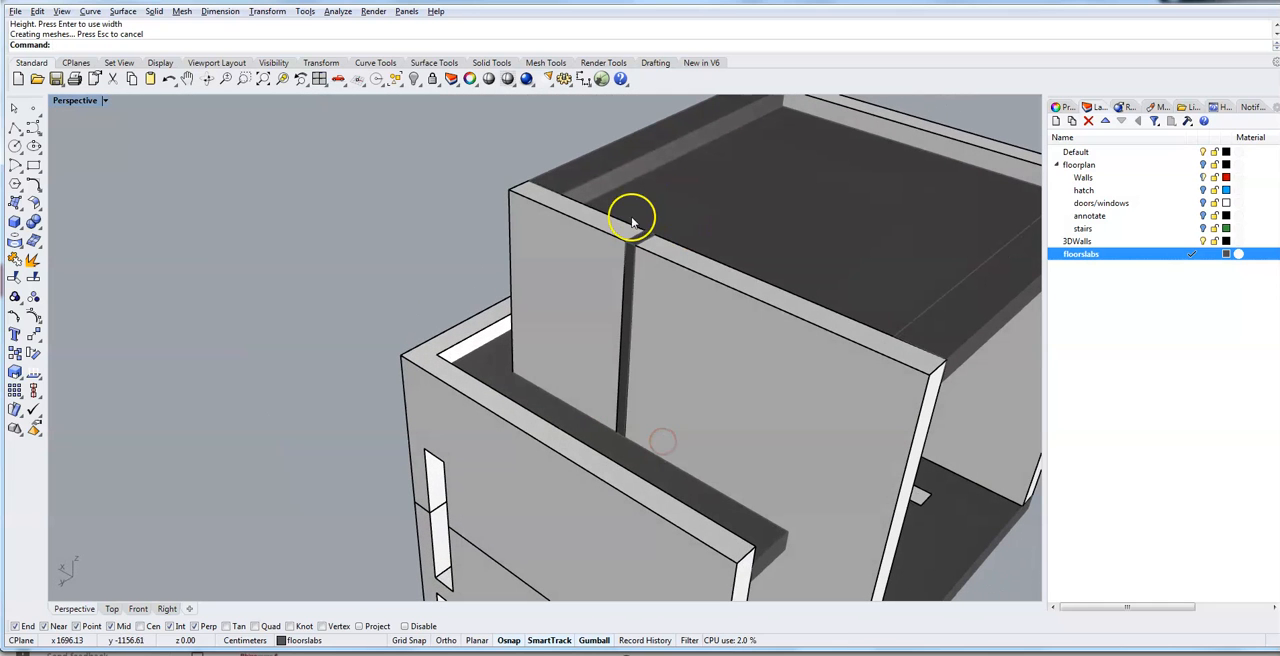
{"action": "left_click", "coordinate": [626, 299]}
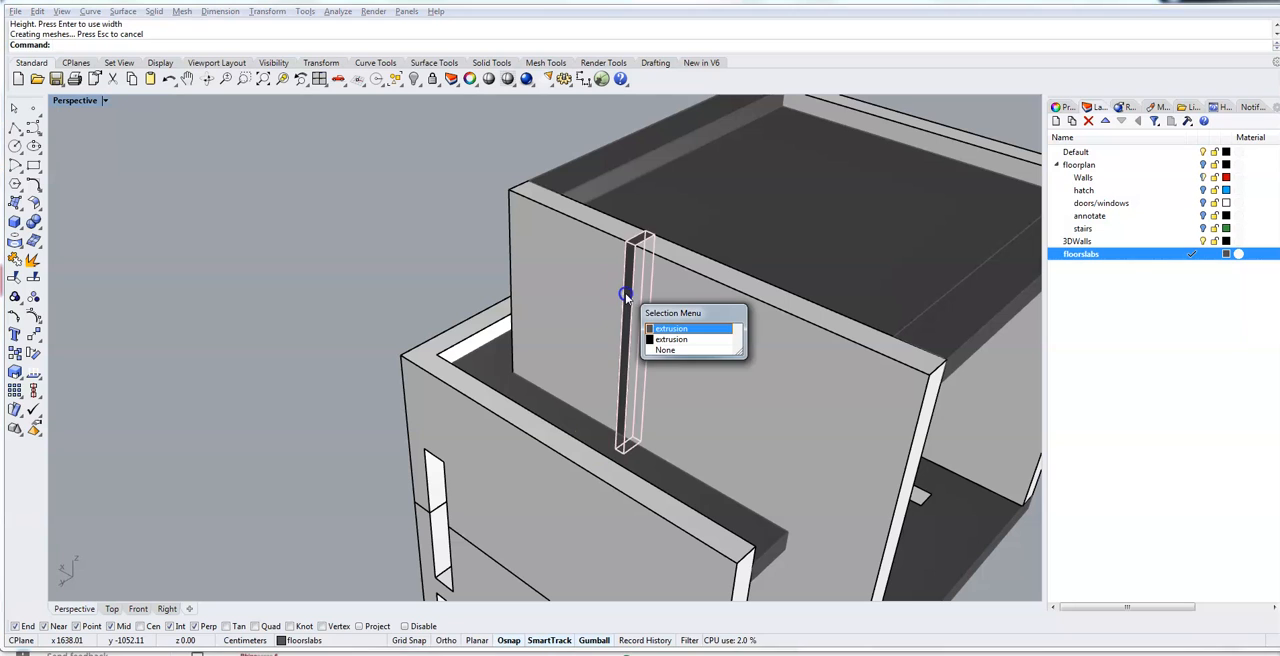
{"action": "left_click", "coordinate": [685, 339]}
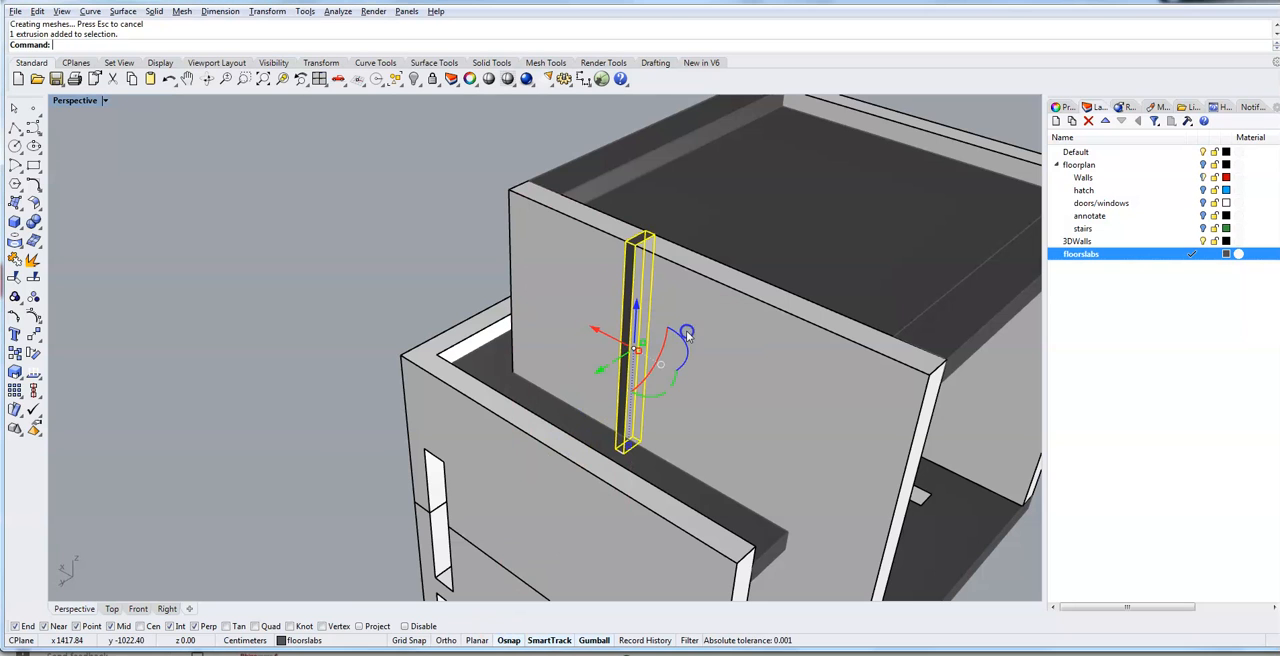
{"action": "left_click", "coordinate": [306, 640]}
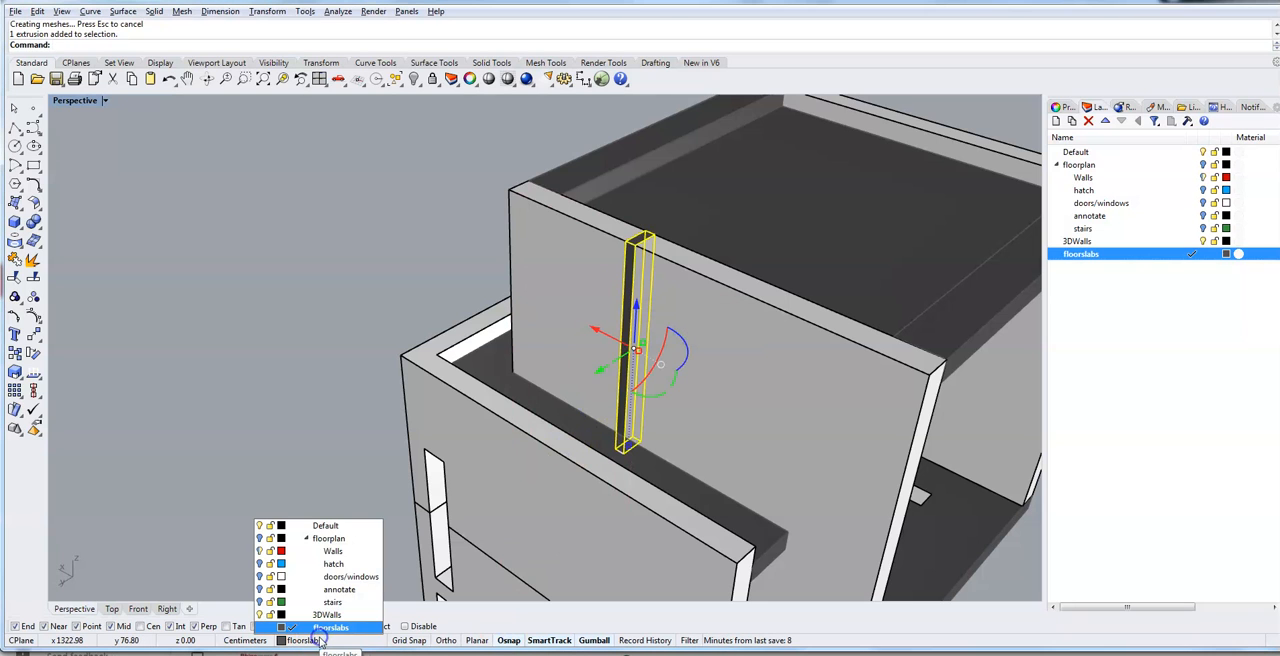
{"action": "left_click", "coordinate": [329, 614]}
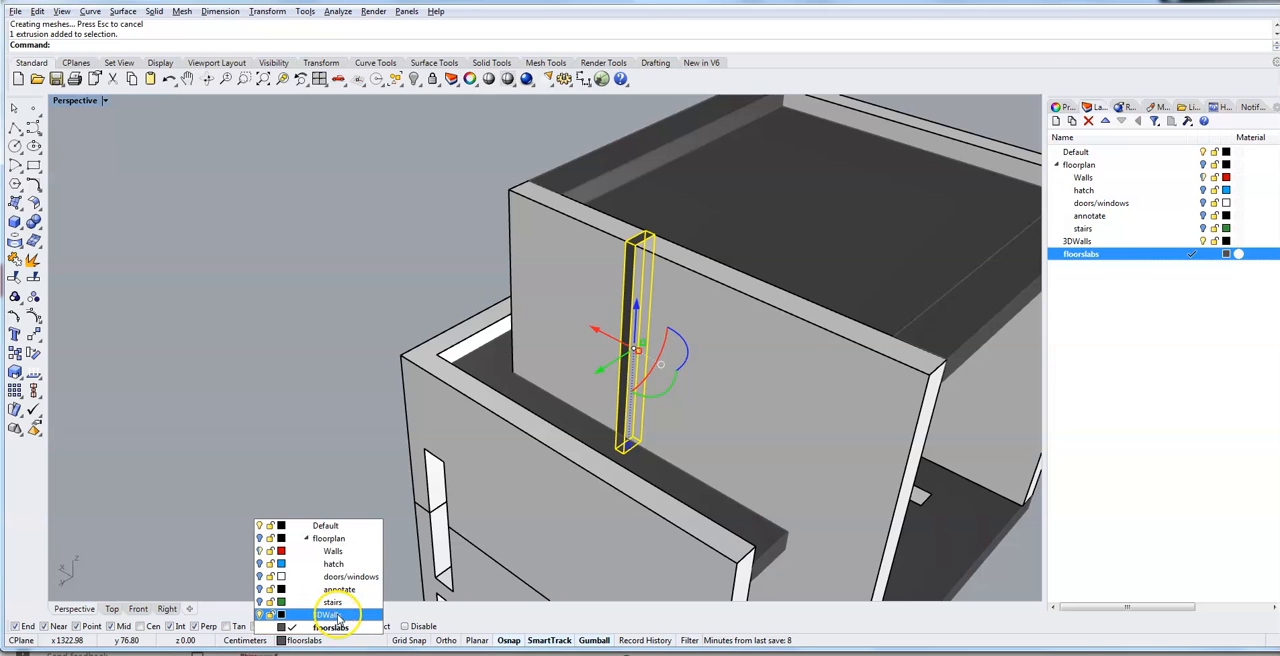
{"action": "left_click", "coordinate": [322, 286]}
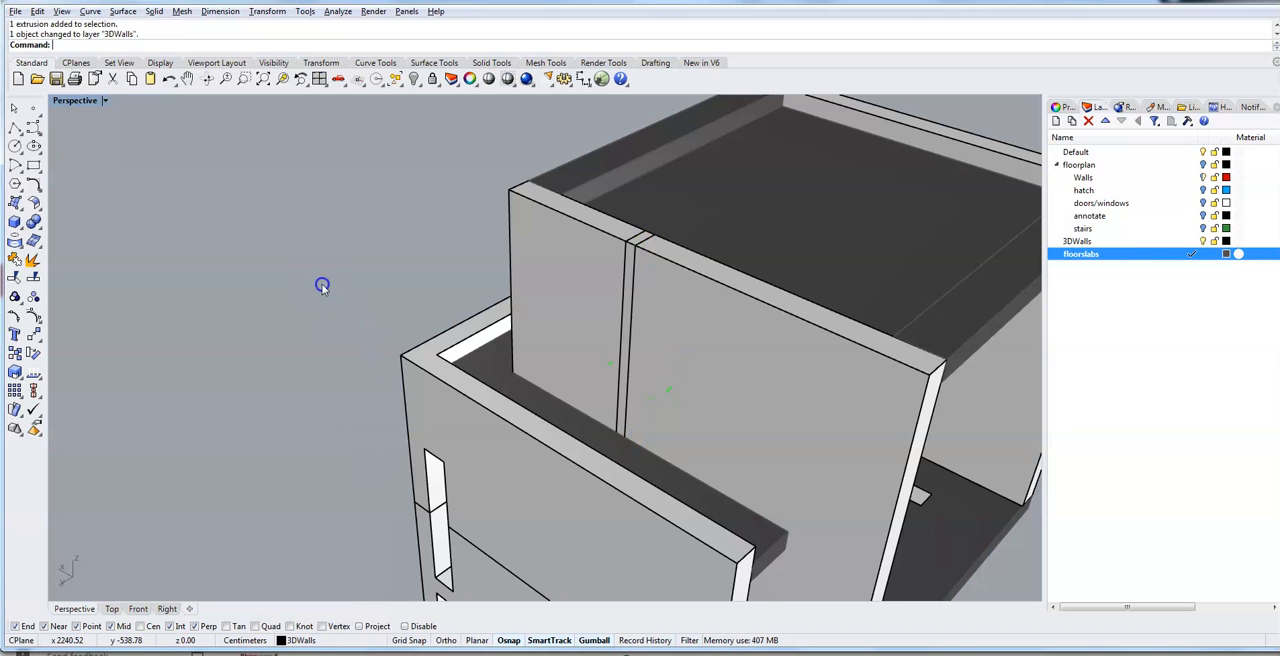
- Boolean-union the two upper wall sections with the box between them
{"action": "left_click", "coordinate": [588, 320]}
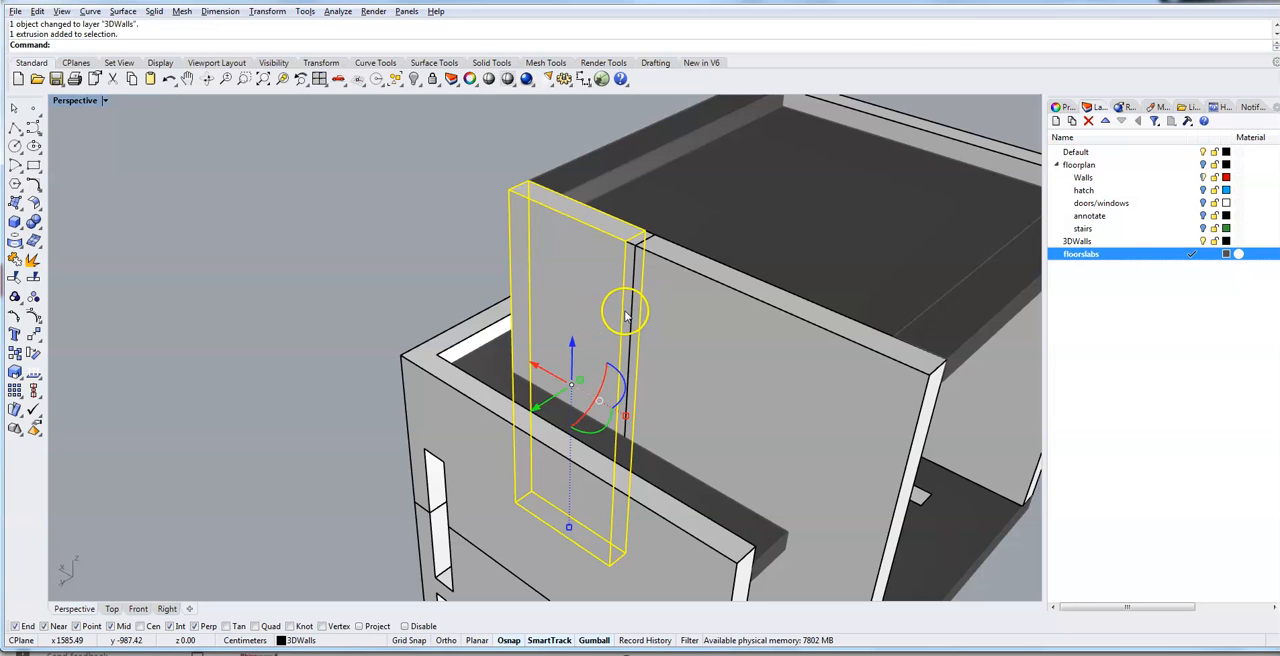
{"action": "left_click", "coordinate": [626, 315]}
{"action": "left_click", "coordinate": [684, 343]}
{"action": "left_click", "coordinate": [666, 352]}
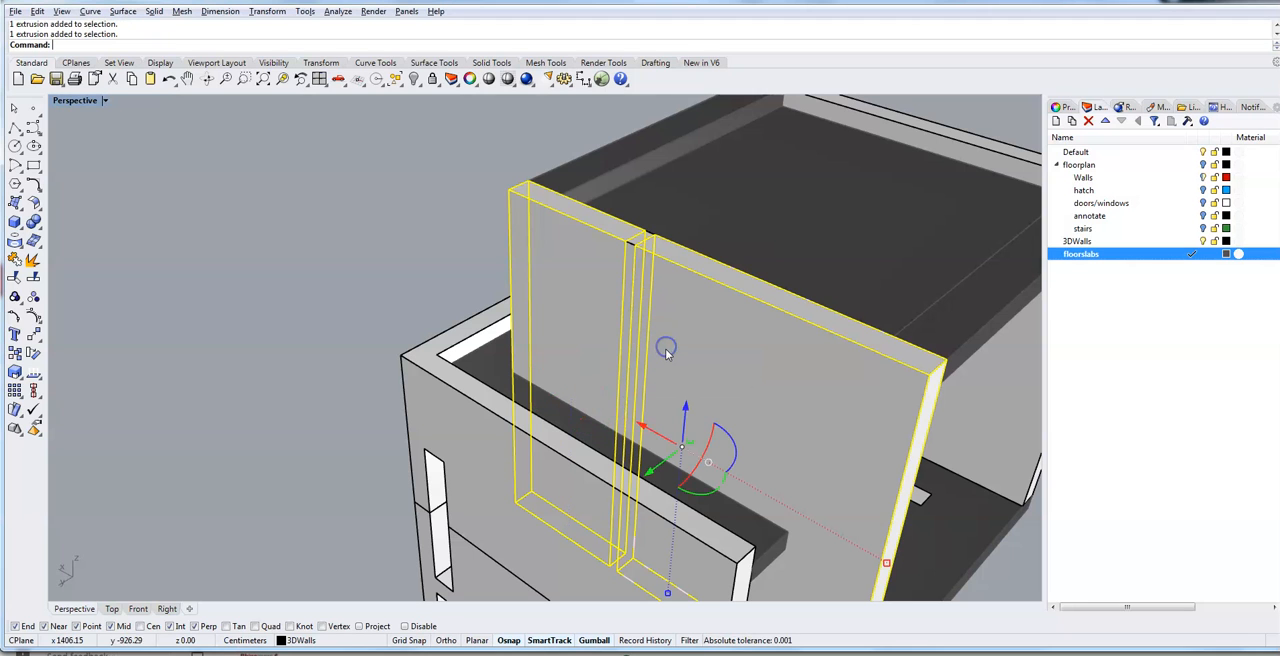
{"action": "left_click", "coordinate": [626, 267]}
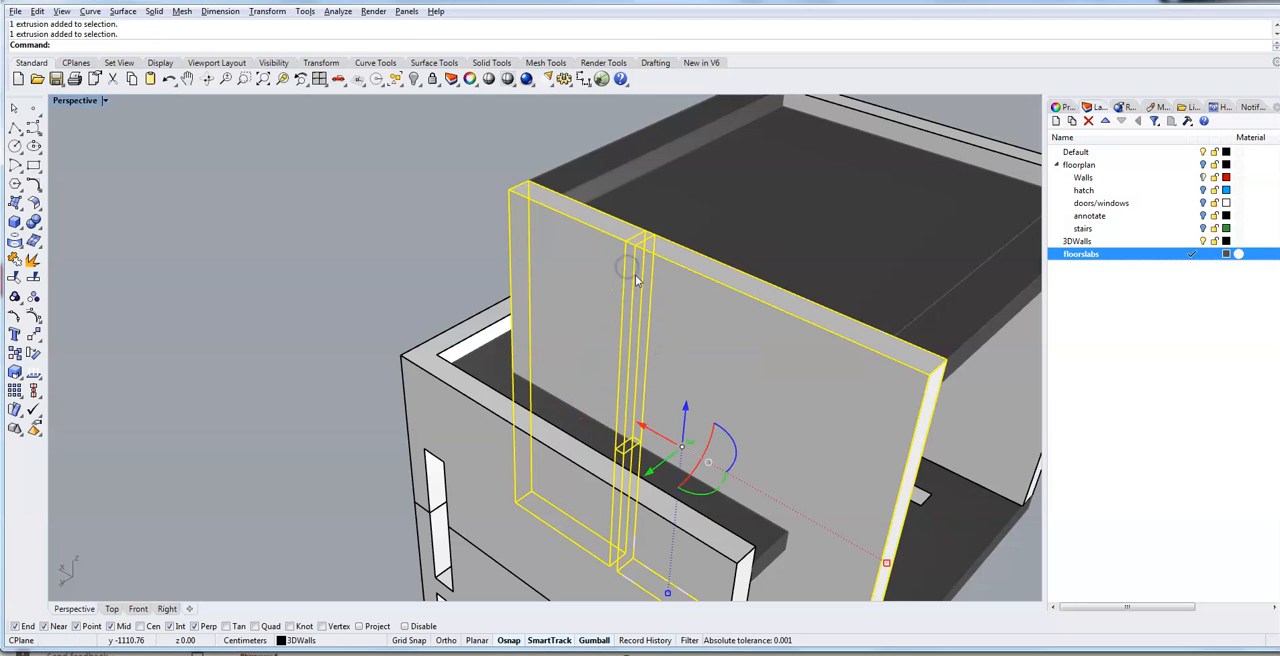
{"action": "right_click_drag", "start_coordinate": [874, 397], "coordinate": [835, 323]}
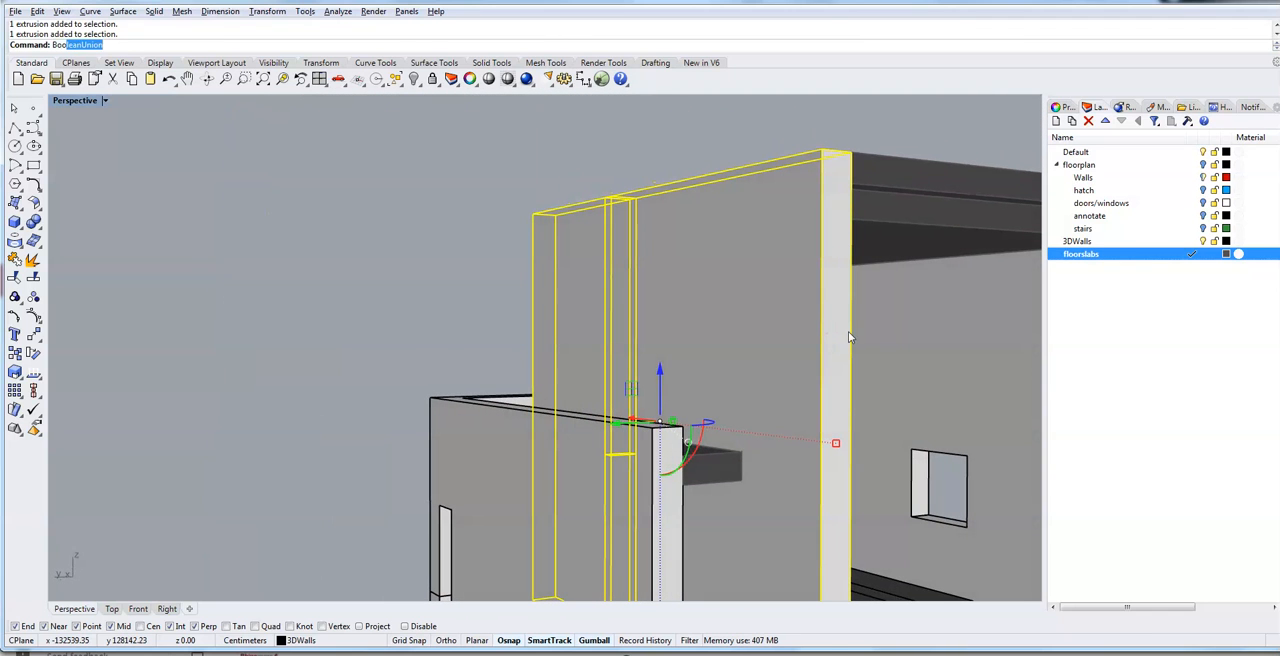
{"action": "type", "text": "Union"}
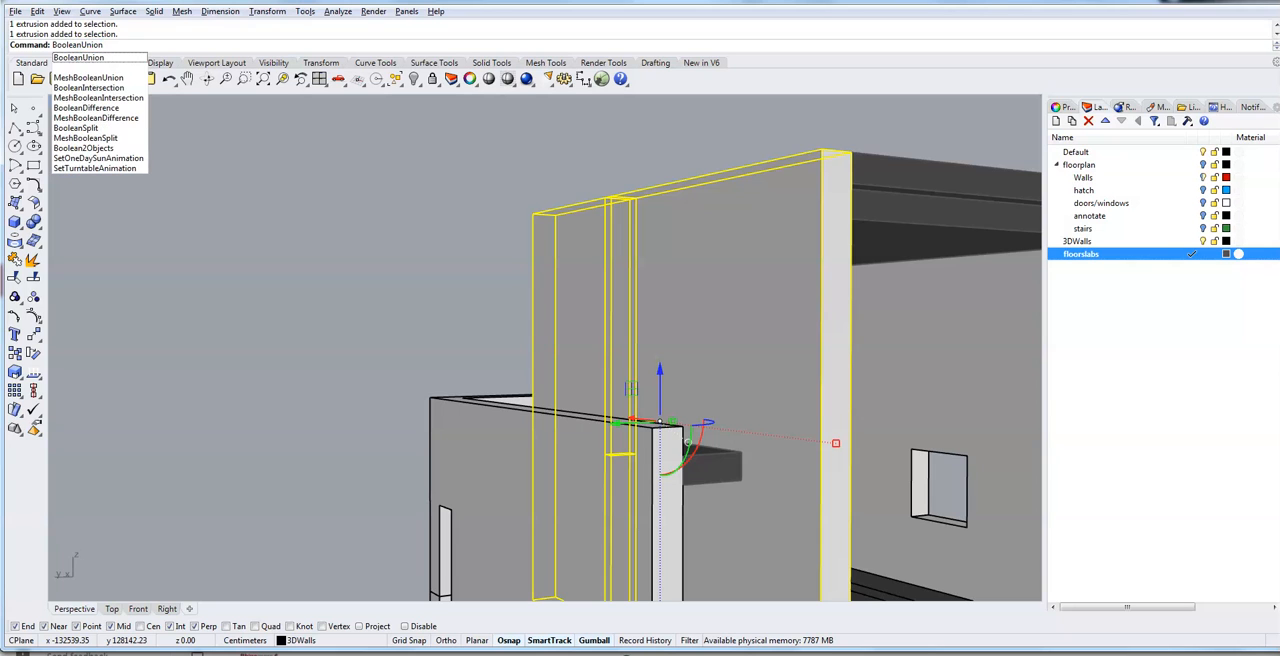
{"action": "key", "text": "Return"}
- Merge all coplanar faces of the joined upper wall with MergeAllFaces
{"action": "type", "text": "Me"}
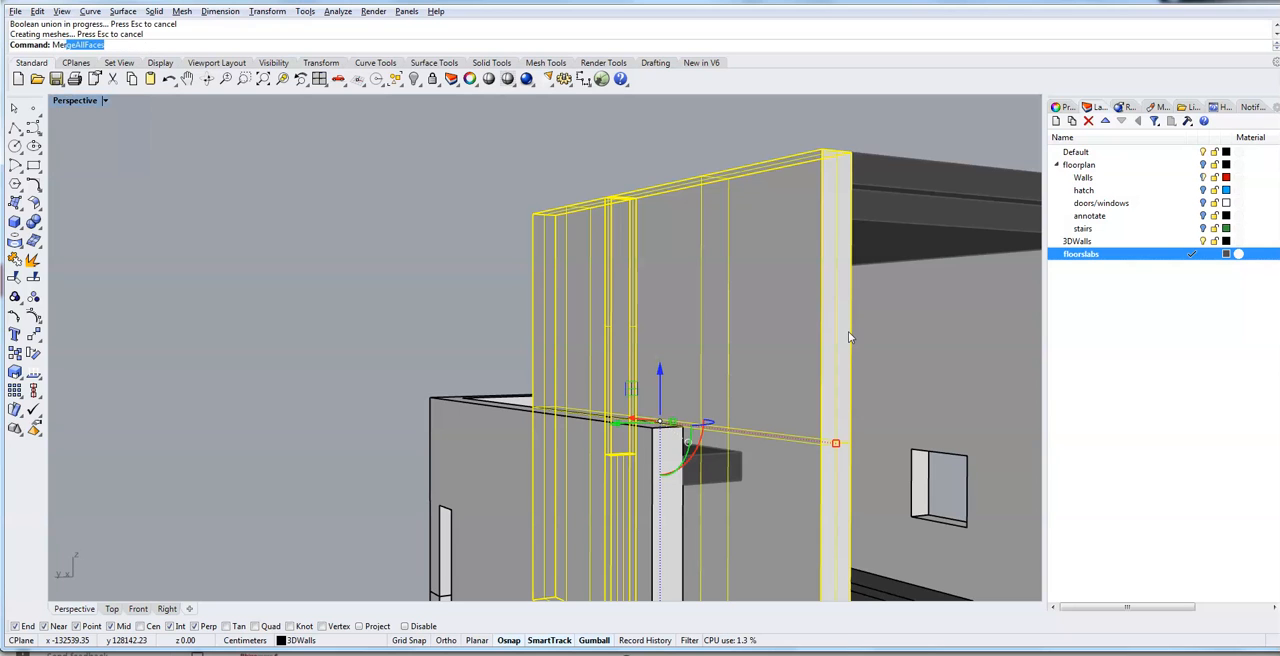
{"action": "type", "text": "rgeAllFaces"}
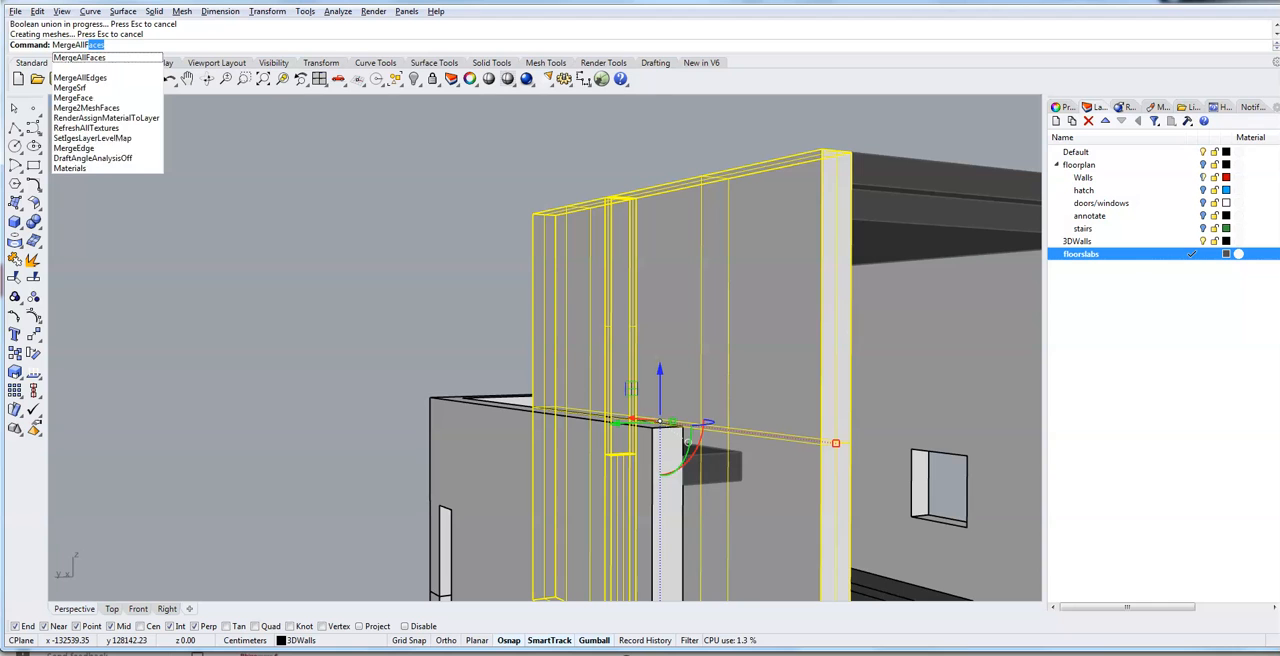
{"action": "key", "text": "Return"}
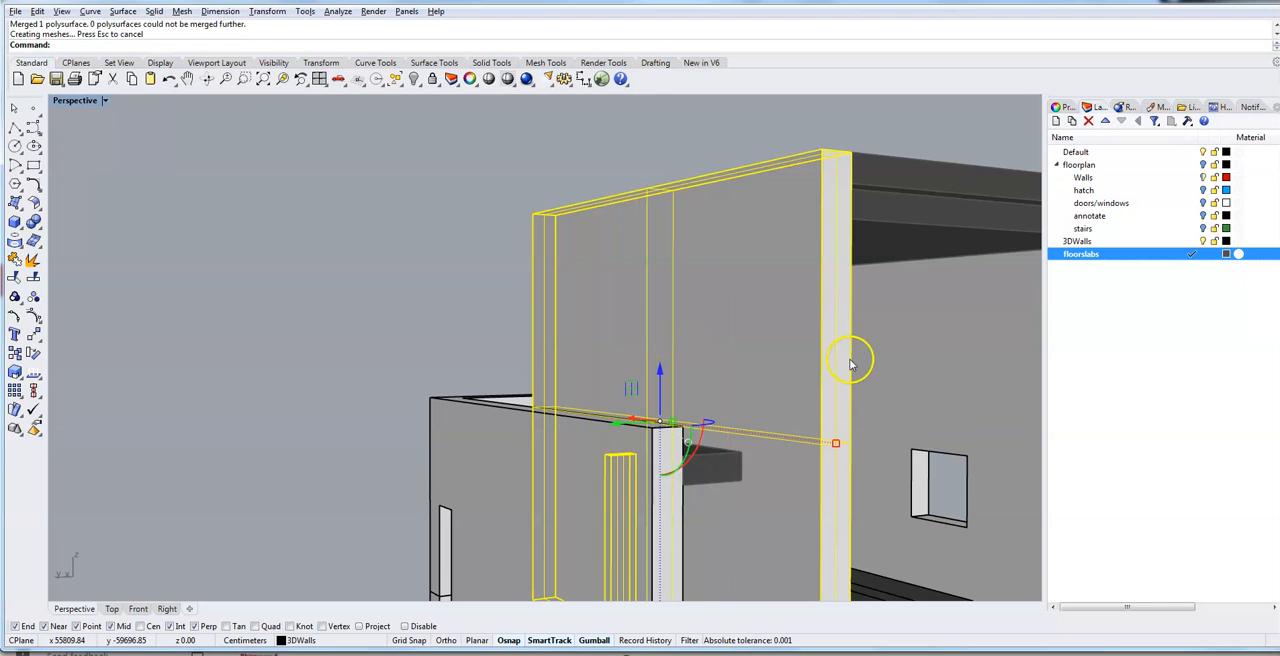
{"action": "left_click", "coordinate": [377, 305]}
- Hide the upper-level walls and the small slab between them, leaving the roof slabs and the main floor slab displayed
{"action": "right_click_drag", "start_coordinate": [686, 388], "coordinate": [571, 405]}
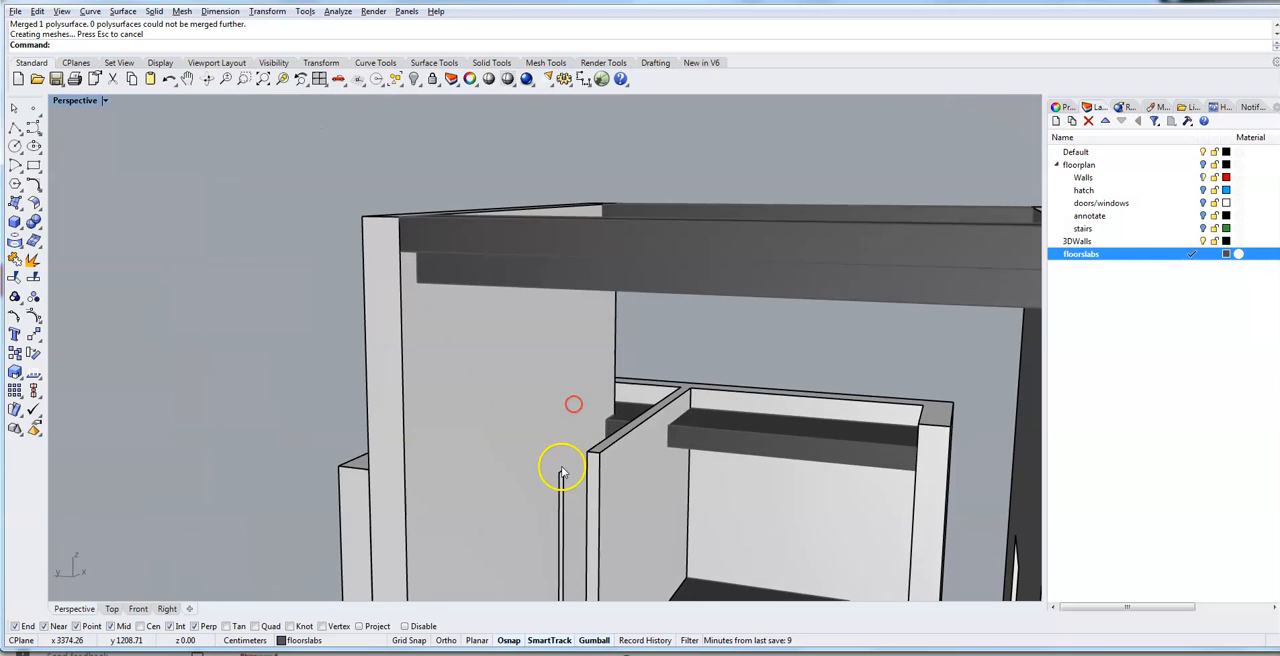
{"action": "scroll", "coordinate": [560, 470], "scroll_direction": "up", "scroll_amount": 3}
{"action": "right_click_drag", "start_coordinate": [570, 560], "coordinate": [587, 588]}
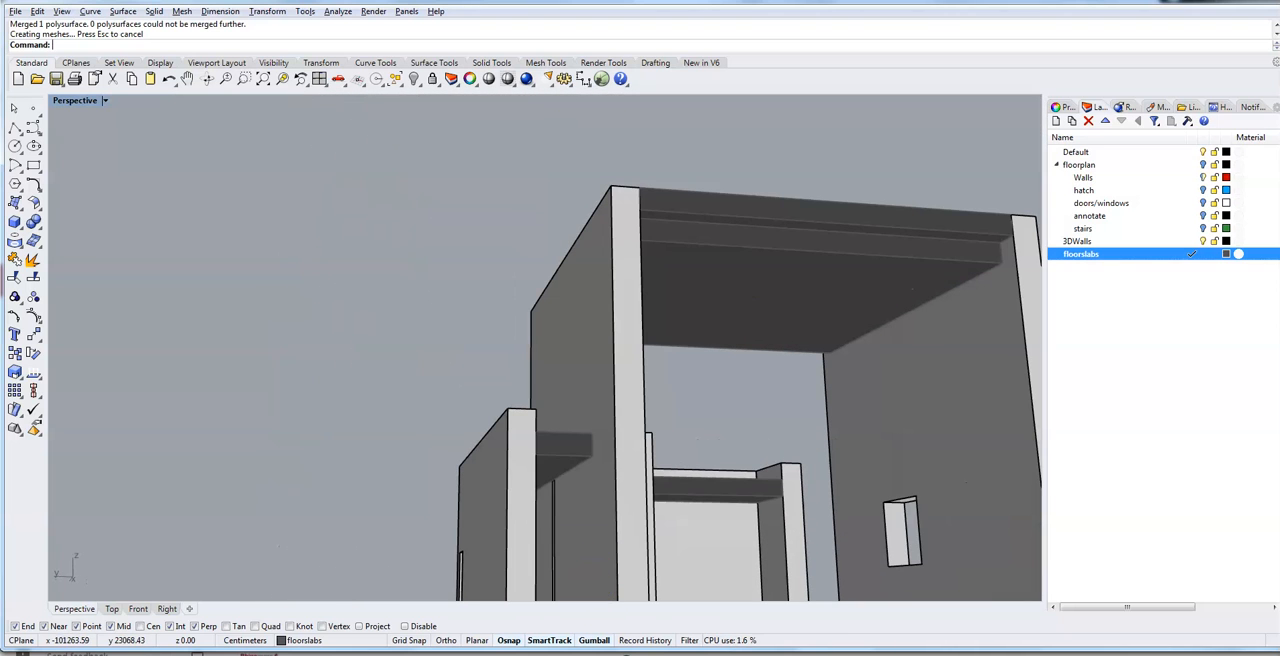
{"action": "right_click_drag", "start_coordinate": [498, 597], "coordinate": [516, 503]}
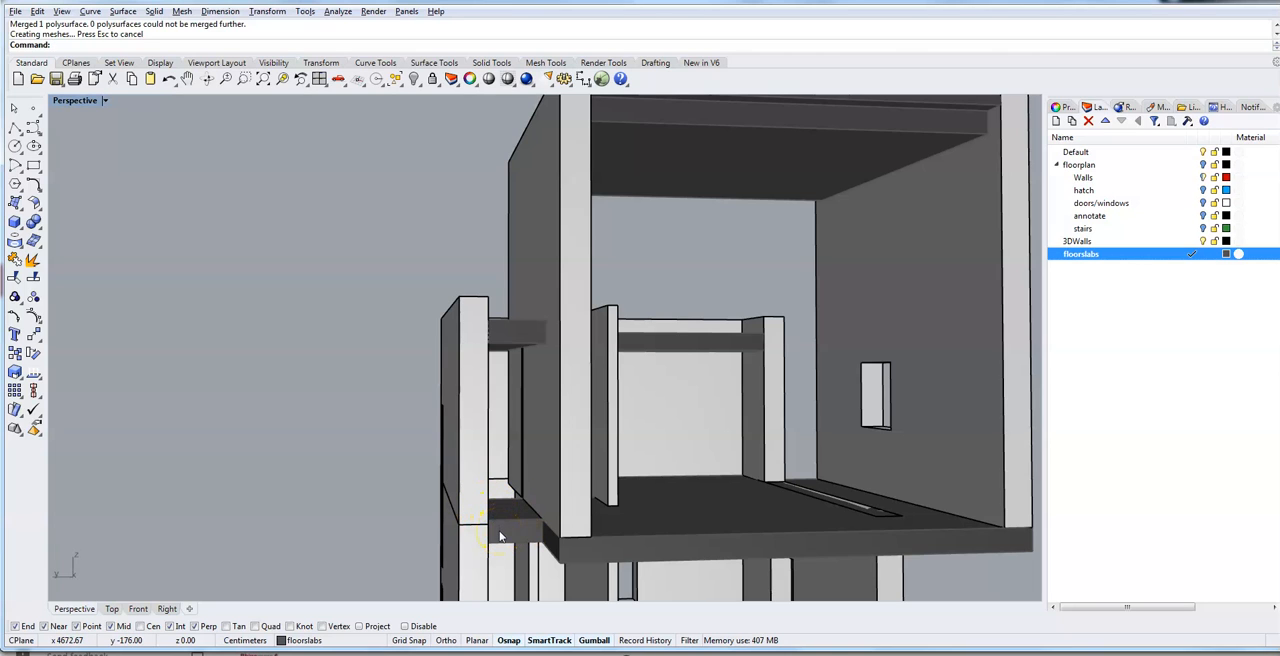
{"action": "left_click_drag", "start_coordinate": [343, 449], "coordinate": [993, 250]}
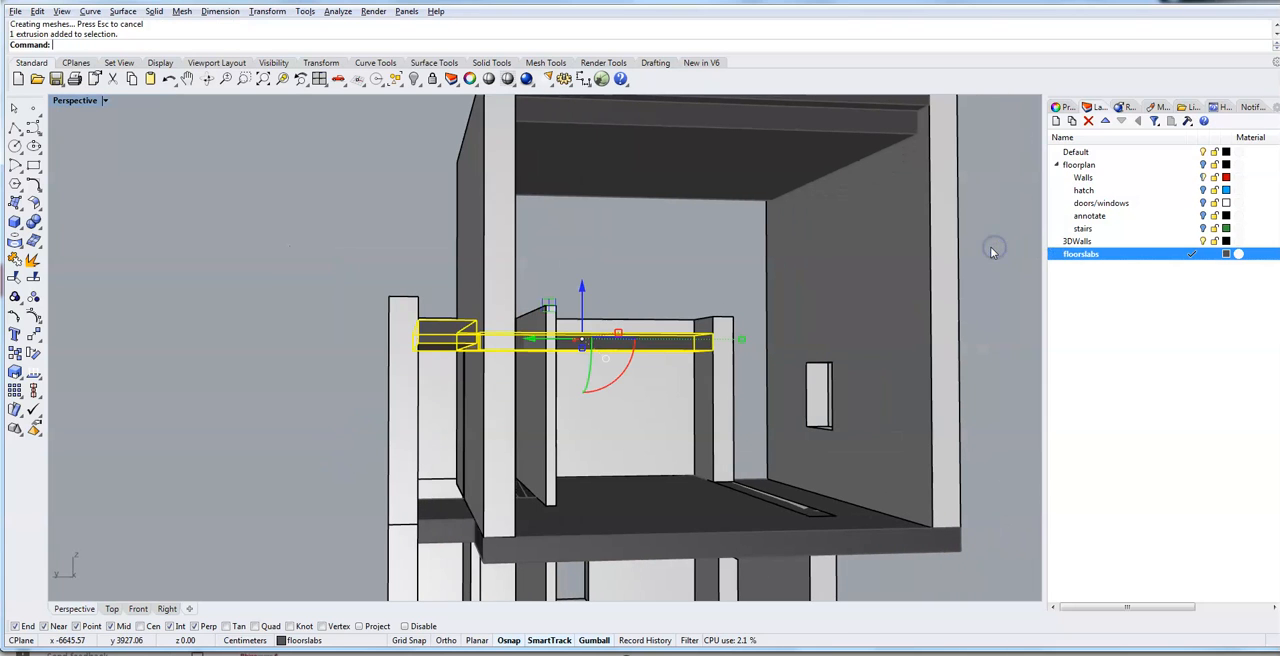
{"action": "left_click_drag", "start_coordinate": [975, 465], "coordinate": [319, 251]}
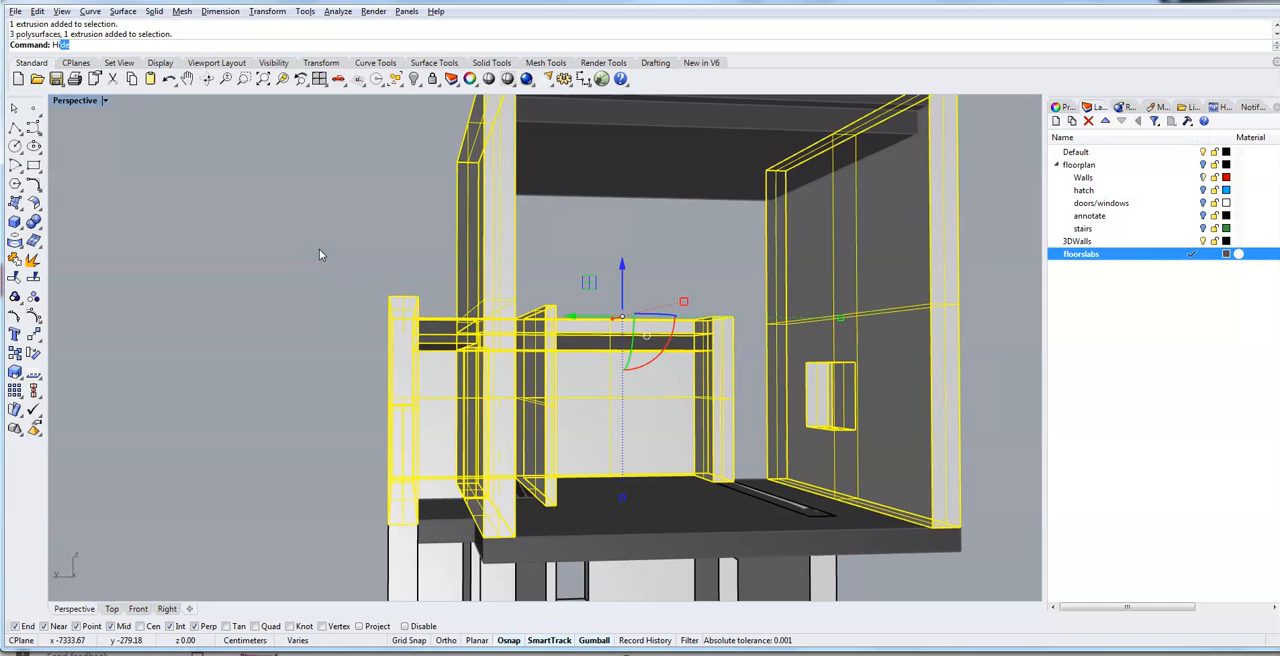
{"action": "type", "text": "e"}
{"action": "key", "text": "Return"}
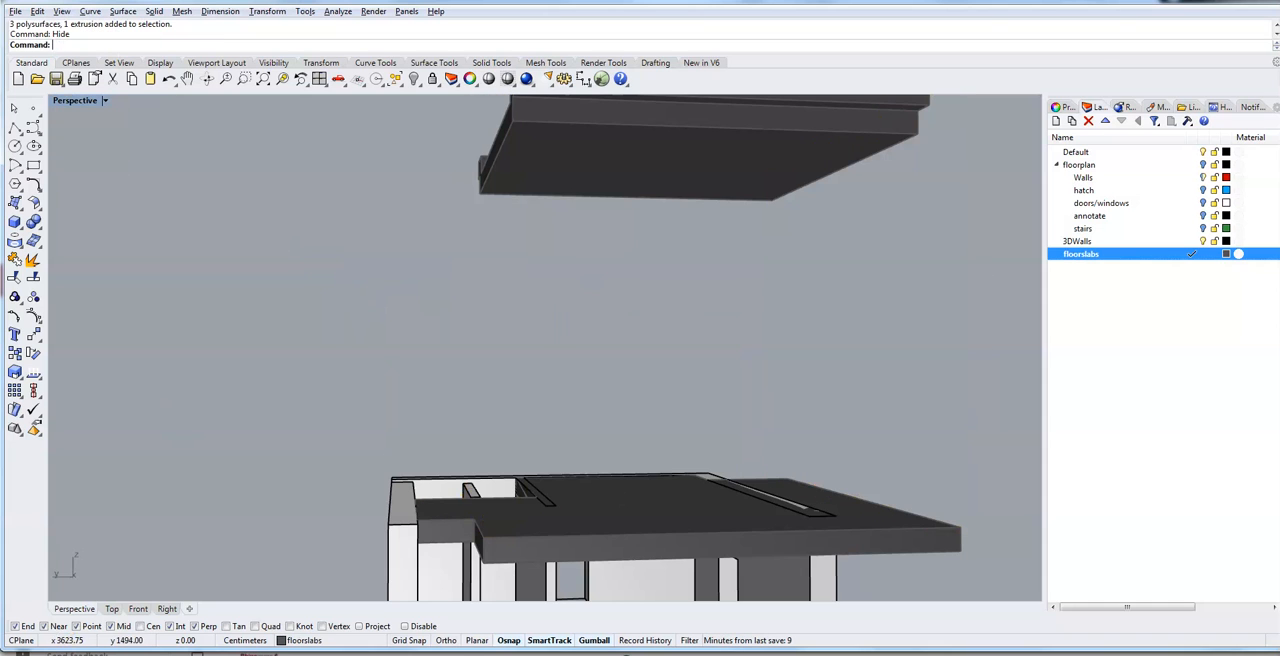
- Hide the wall polysurface directly beneath the main floor slab
{"action": "left_click", "coordinate": [405, 555]}
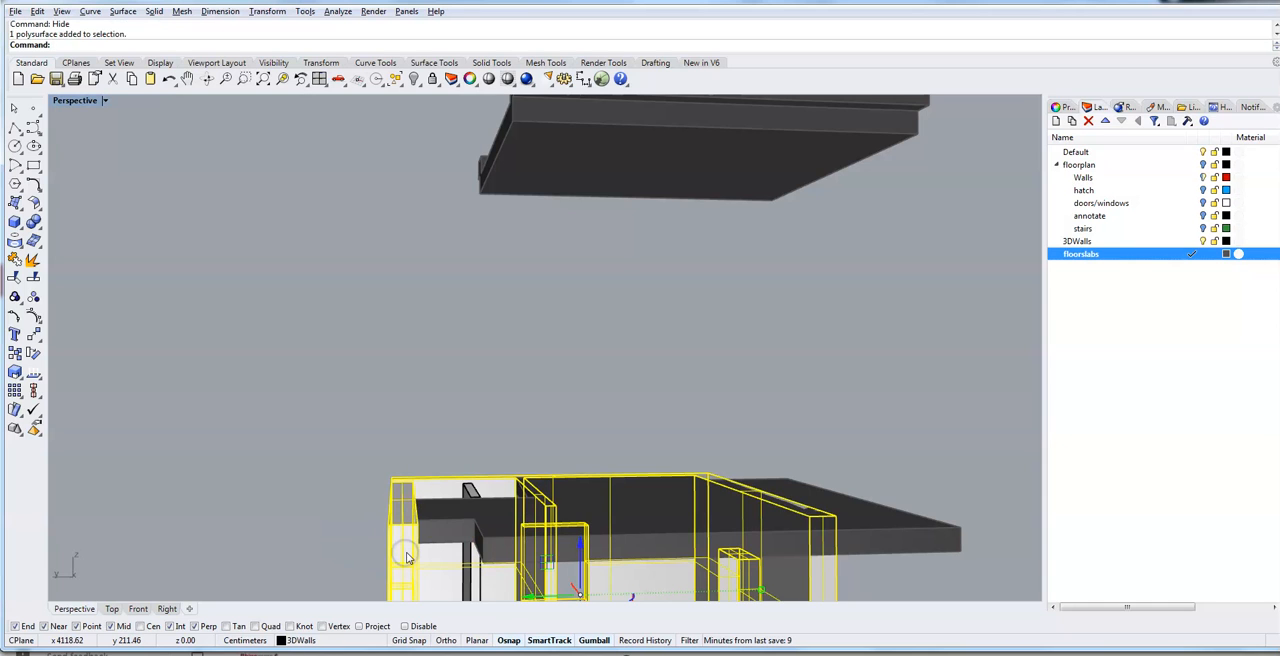
{"action": "type", "text": "Hide"}
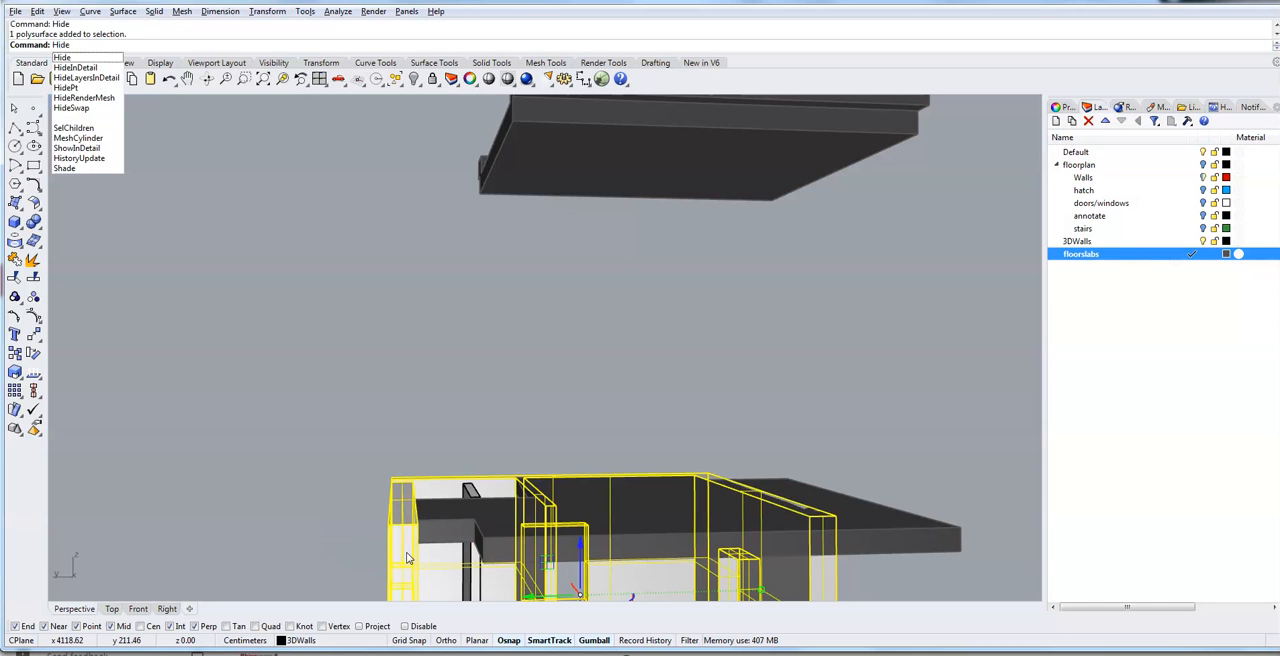
{"action": "key", "text": "Return"}
- Move the two end faces of the main floor slab's projecting part back 50 cm with MoveFace, level with the adjoining edge
{"action": "right_click_drag", "start_coordinate": [247, 511], "coordinate": [426, 566]}
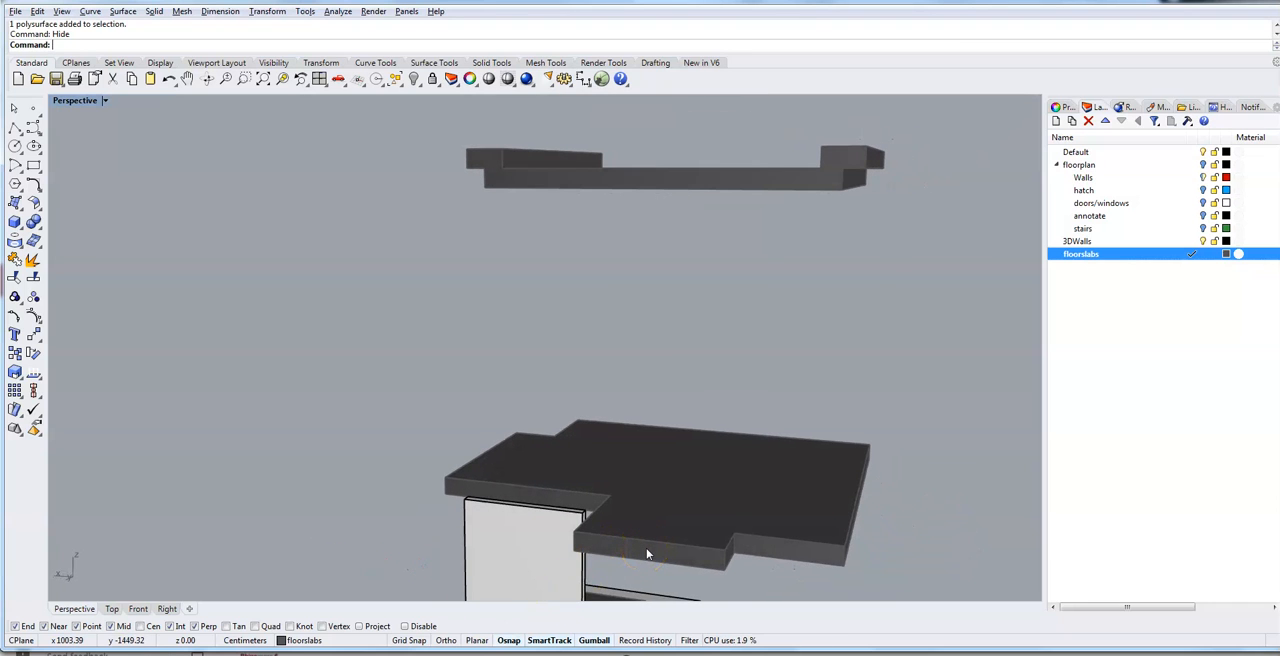
{"action": "type", "text": "Mo"}
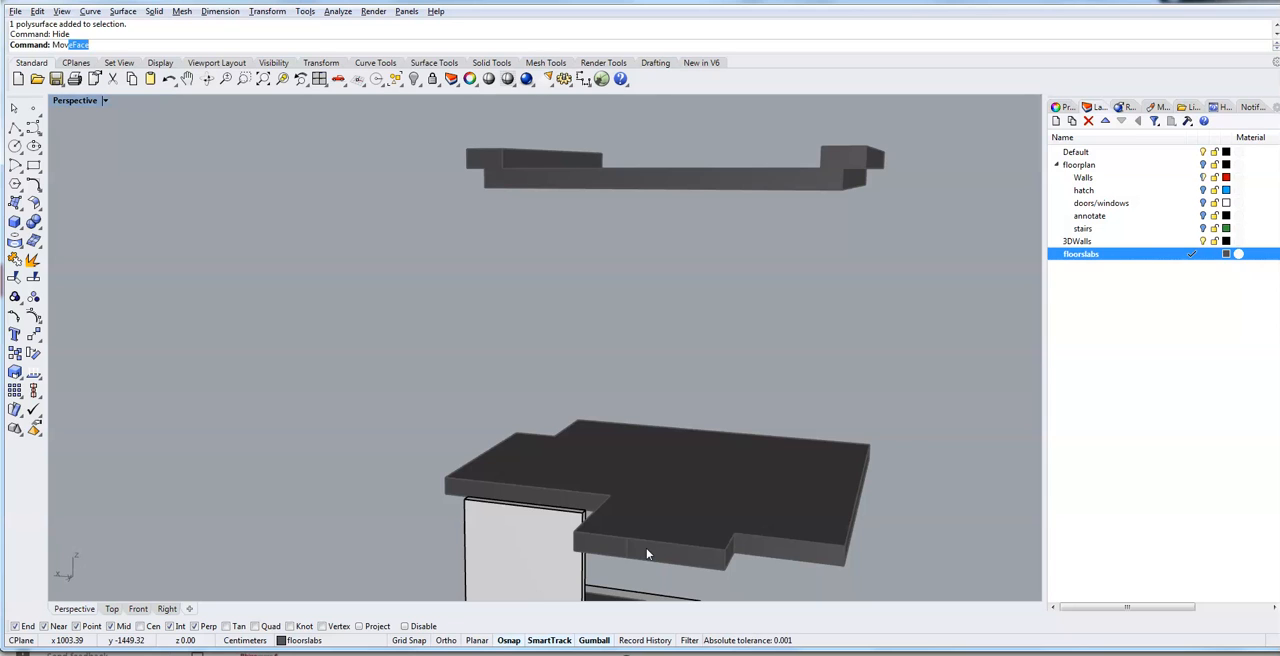
{"action": "type", "text": "veFace"}
{"action": "key", "text": "Return"}
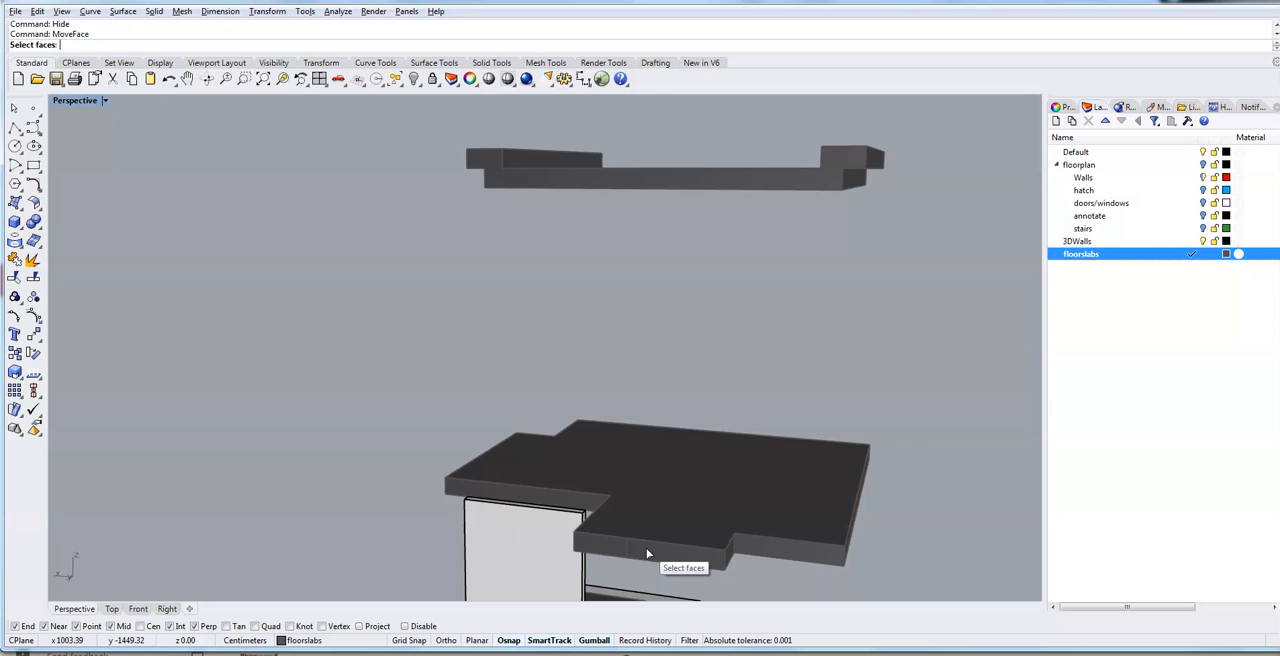
{"action": "left_click", "coordinate": [648, 554]}
{"action": "left_click", "coordinate": [615, 547]}
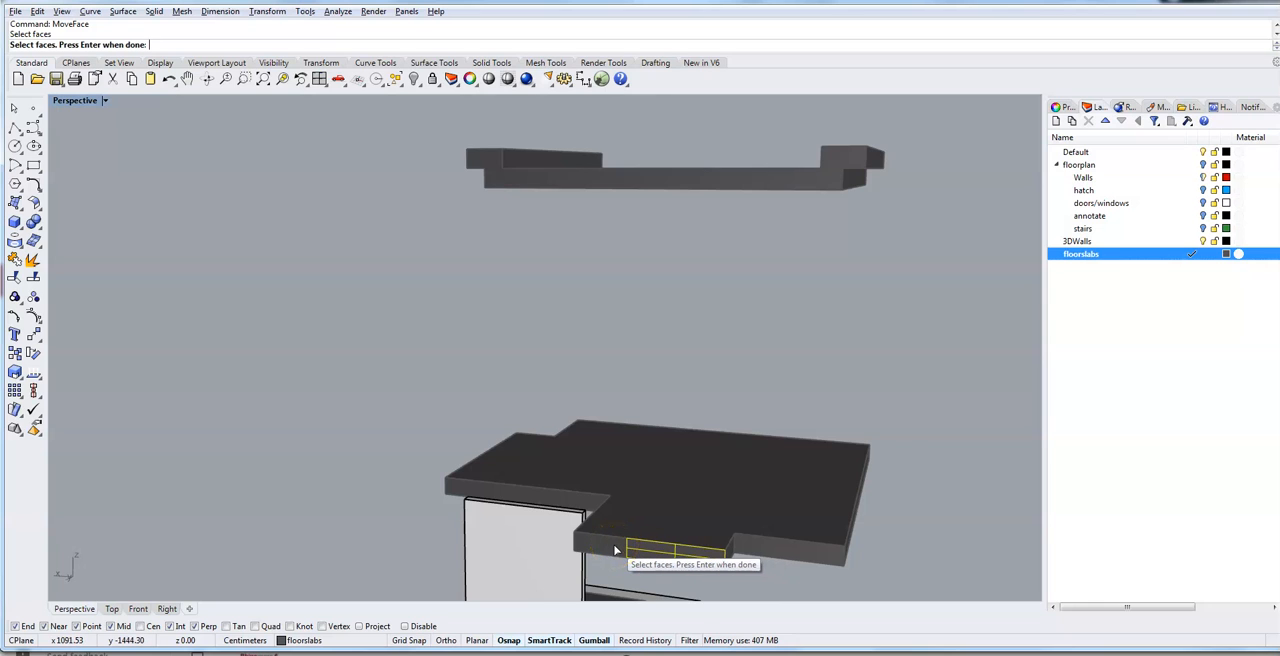
{"action": "left_click", "coordinate": [605, 546]}
{"action": "left_click", "coordinate": [778, 558]}
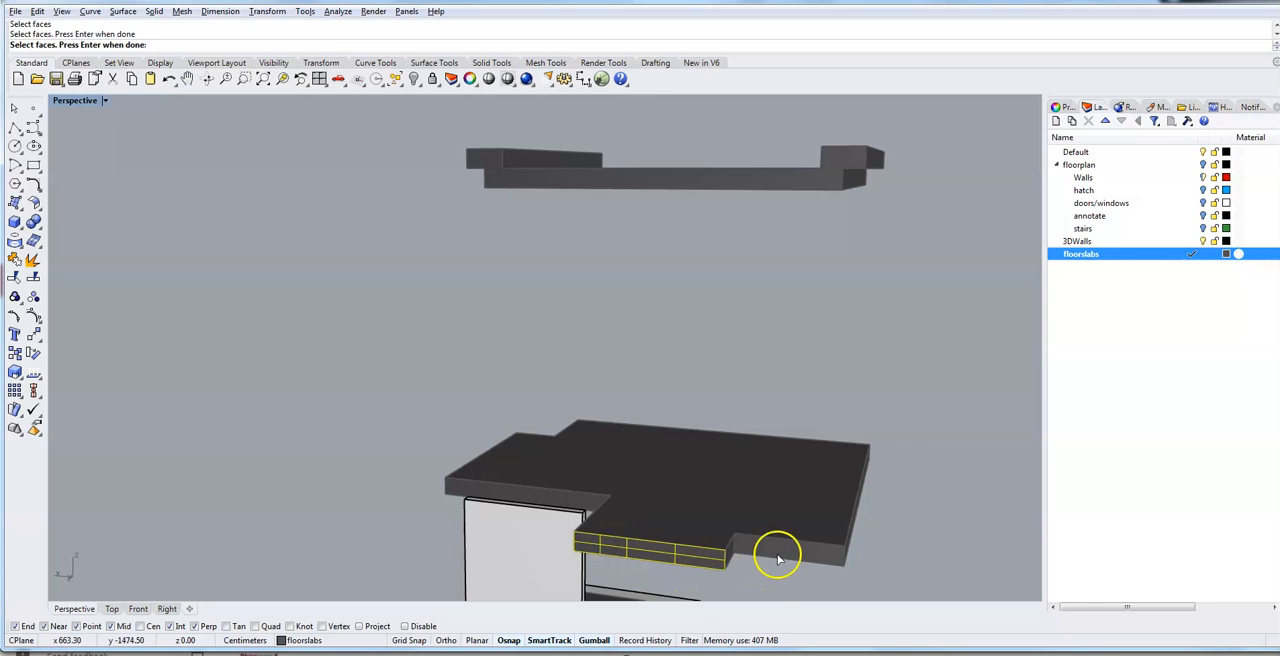
{"action": "scroll", "coordinate": [720, 527], "scroll_direction": "up", "scroll_amount": 3}
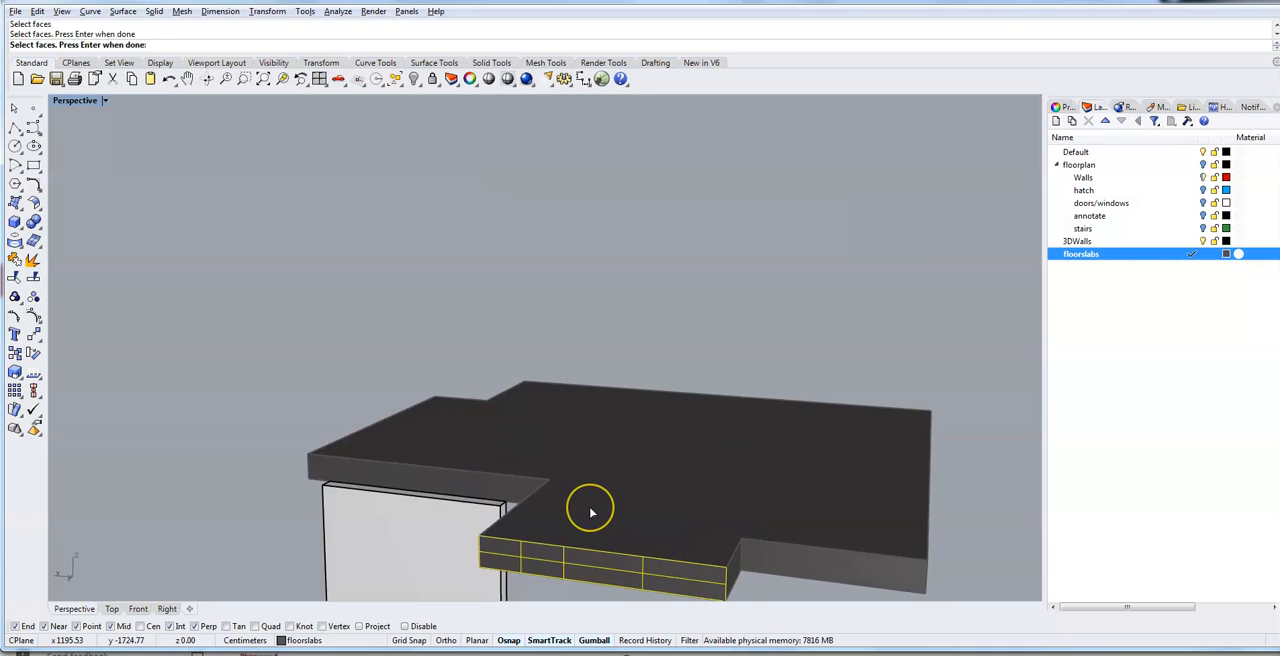
{"action": "key", "text": "Return"}
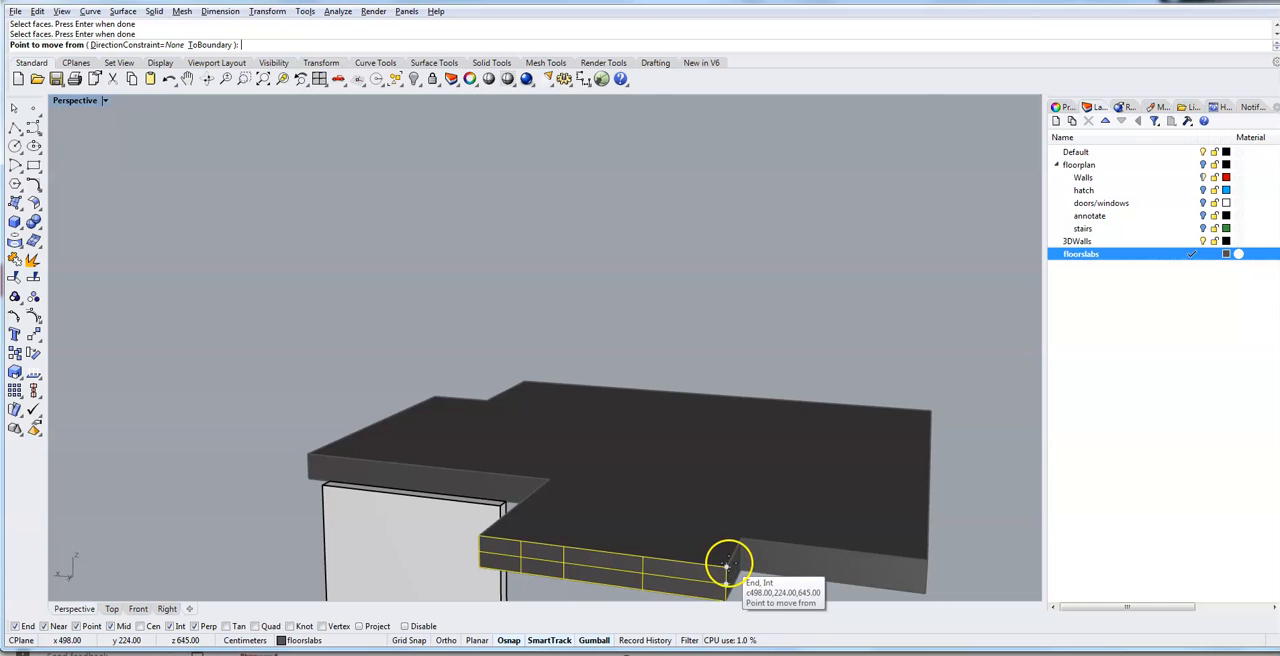
{"action": "left_click", "coordinate": [726, 566]}
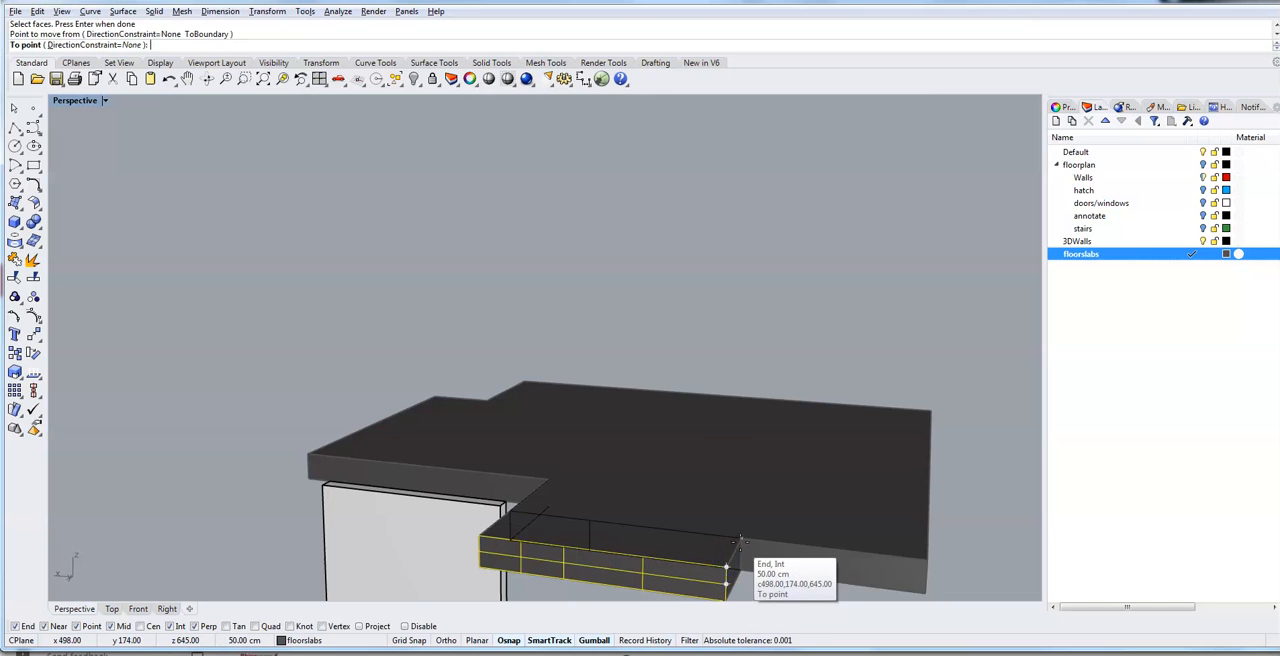
{"action": "left_click", "coordinate": [742, 539]}
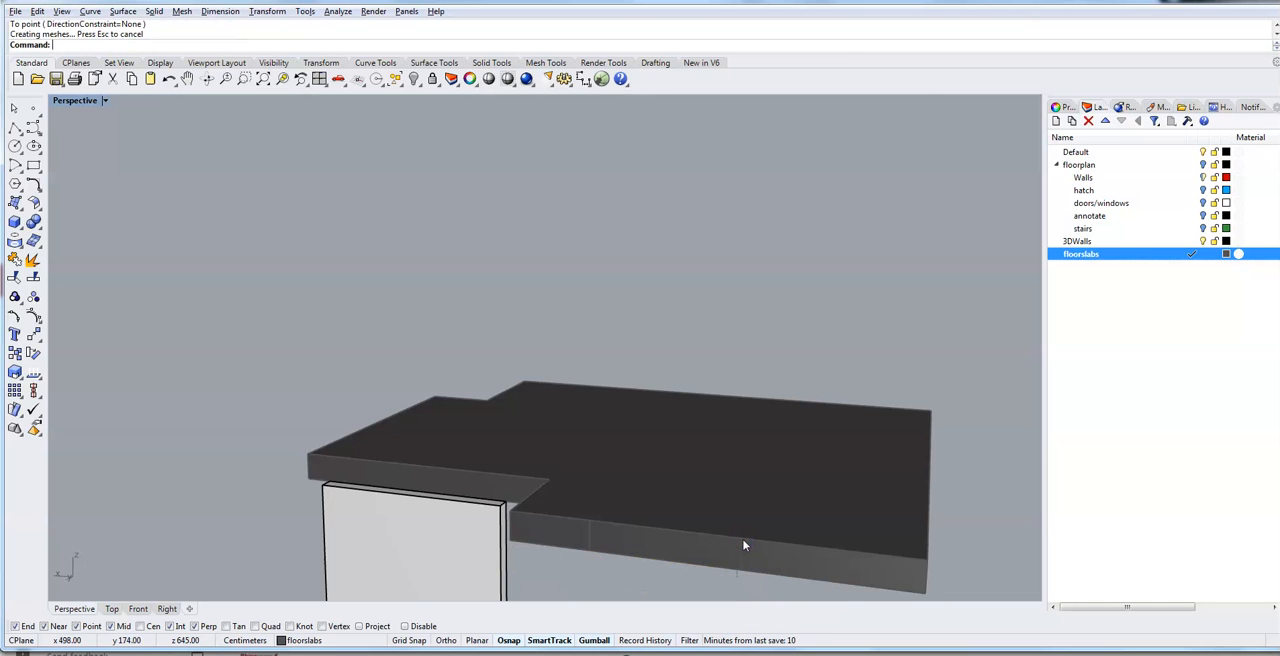
{"action": "key", "text": "Return"}
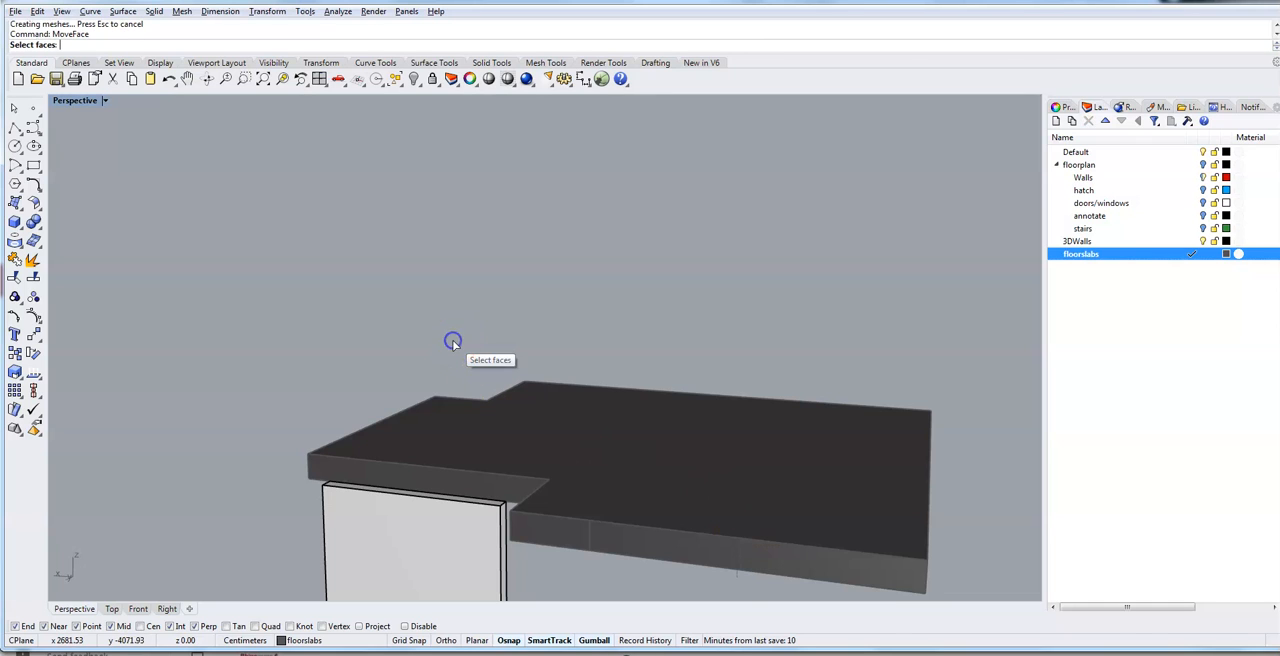
{"action": "left_click", "coordinate": [738, 580]}
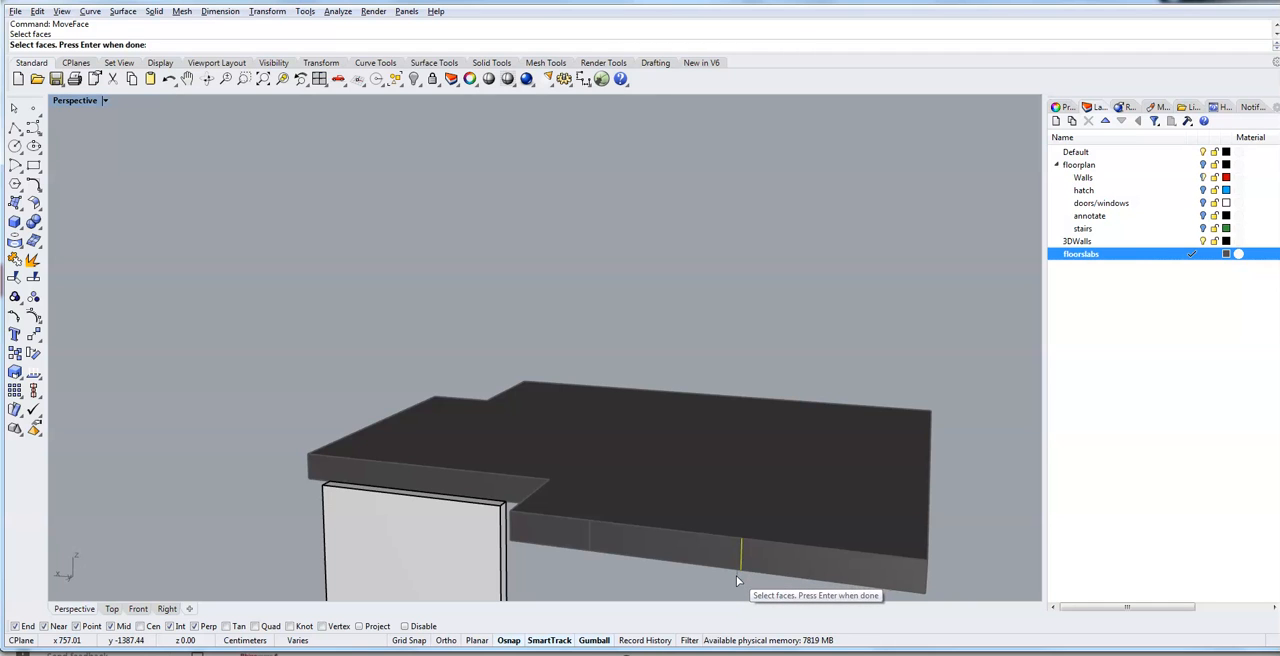
{"action": "key", "text": "Escape"}
{"action": "left_click", "coordinate": [737, 576]}
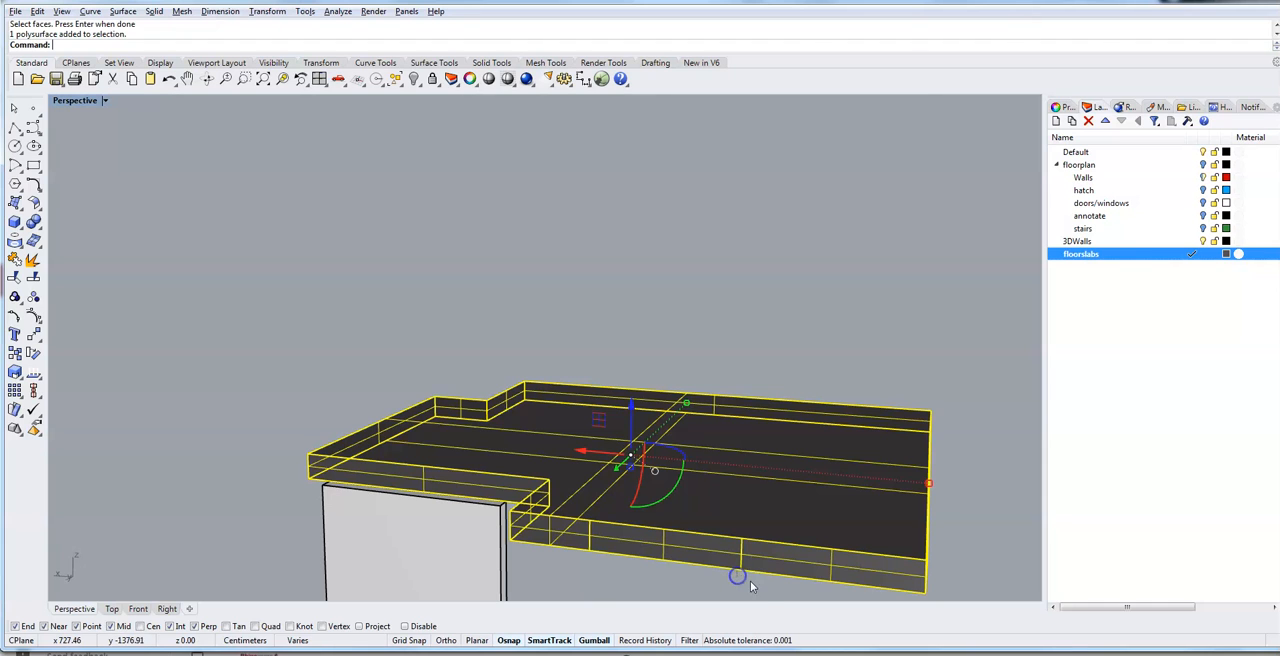
{"action": "left_click", "coordinate": [745, 581]}
{"action": "right_click_drag", "start_coordinate": [758, 588], "coordinate": [640, 548]}
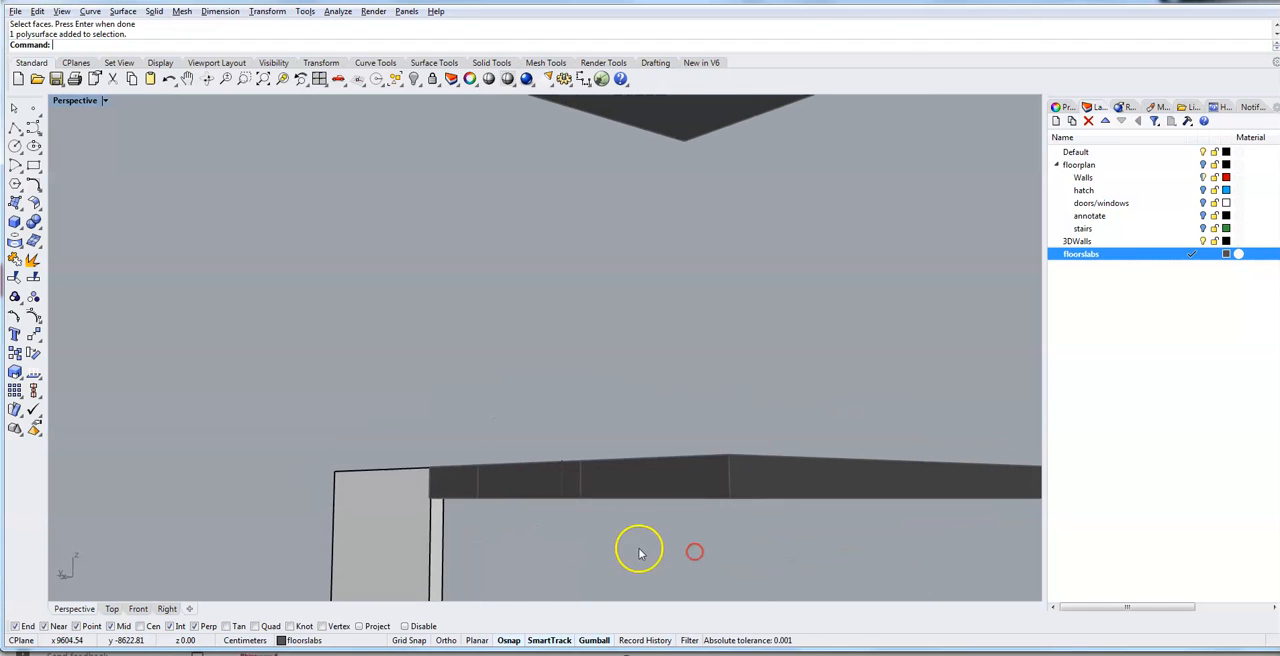
{"action": "left_click", "coordinate": [565, 488]}
{"action": "left_click", "coordinate": [520, 420]}
{"action": "left_click", "coordinate": [565, 476]}
{"action": "right_click", "coordinate": [534, 394]}
{"action": "right_click_drag", "start_coordinate": [536, 397], "coordinate": [577, 423]}
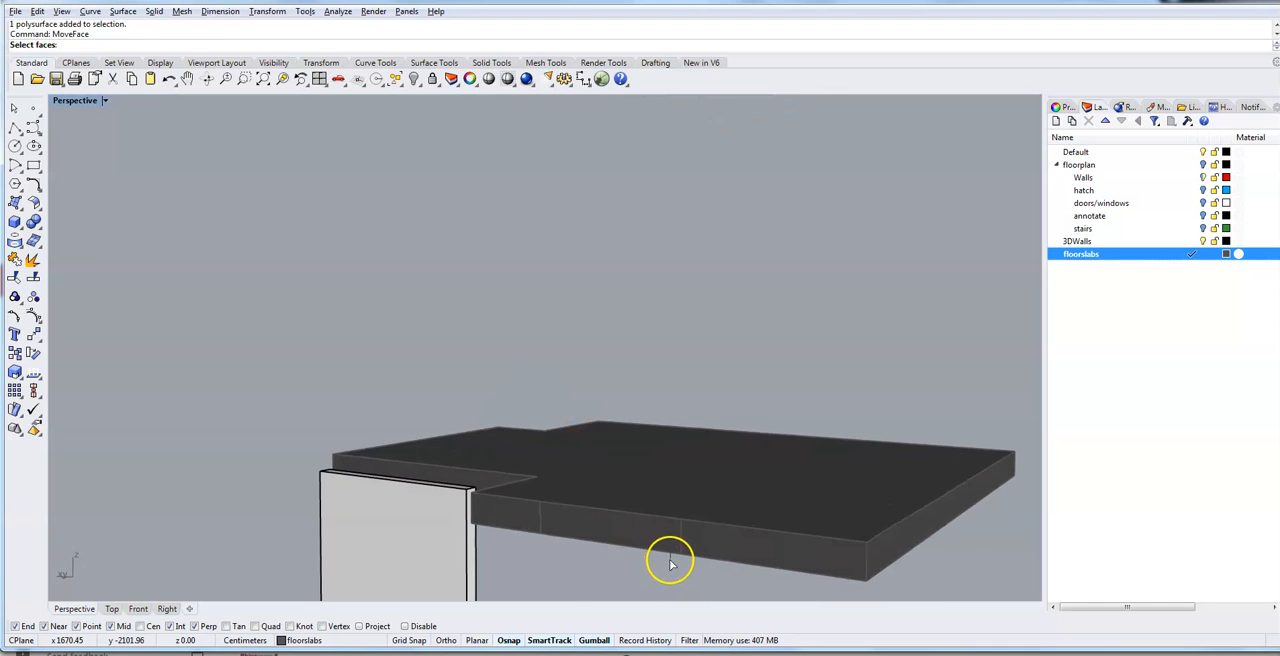
{"action": "left_click", "coordinate": [670, 563]}
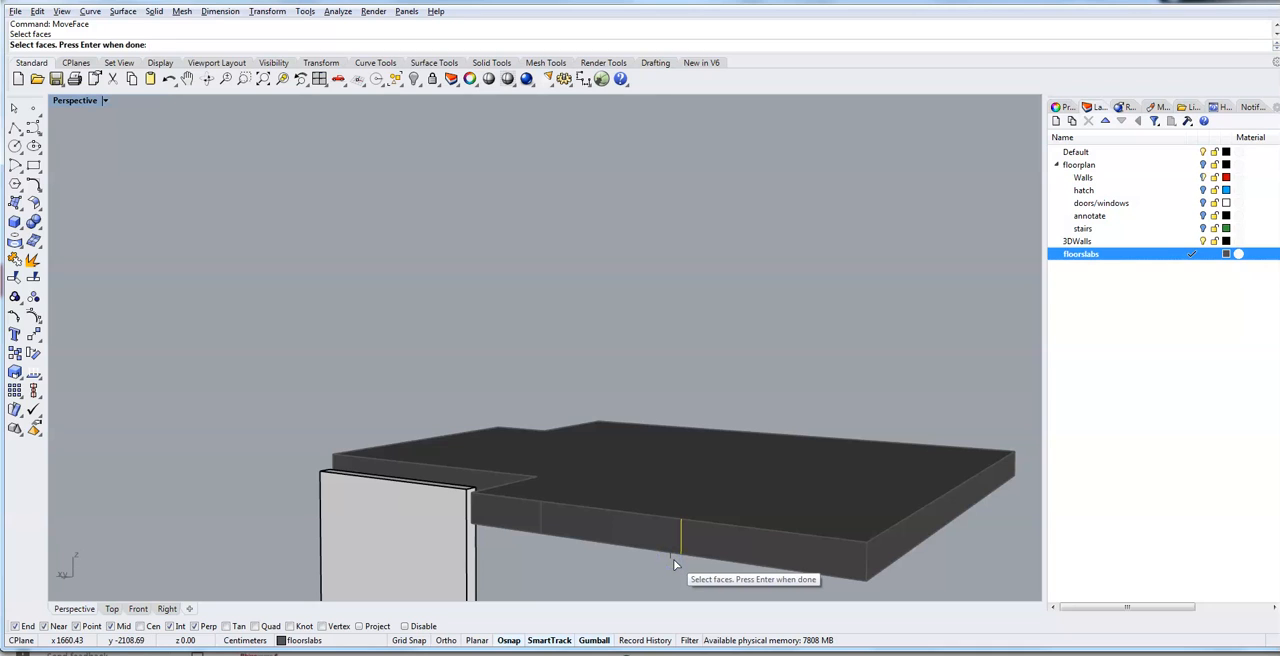
{"action": "key", "text": "Escape"}
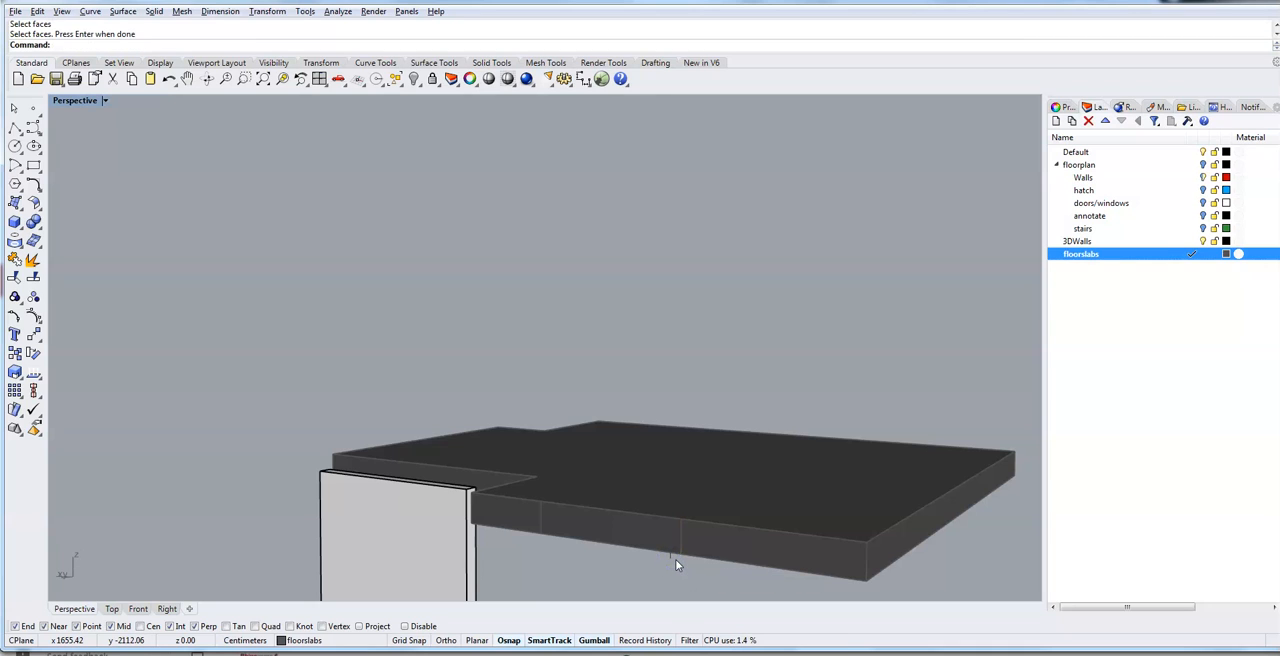
{"action": "left_click", "coordinate": [675, 559]}
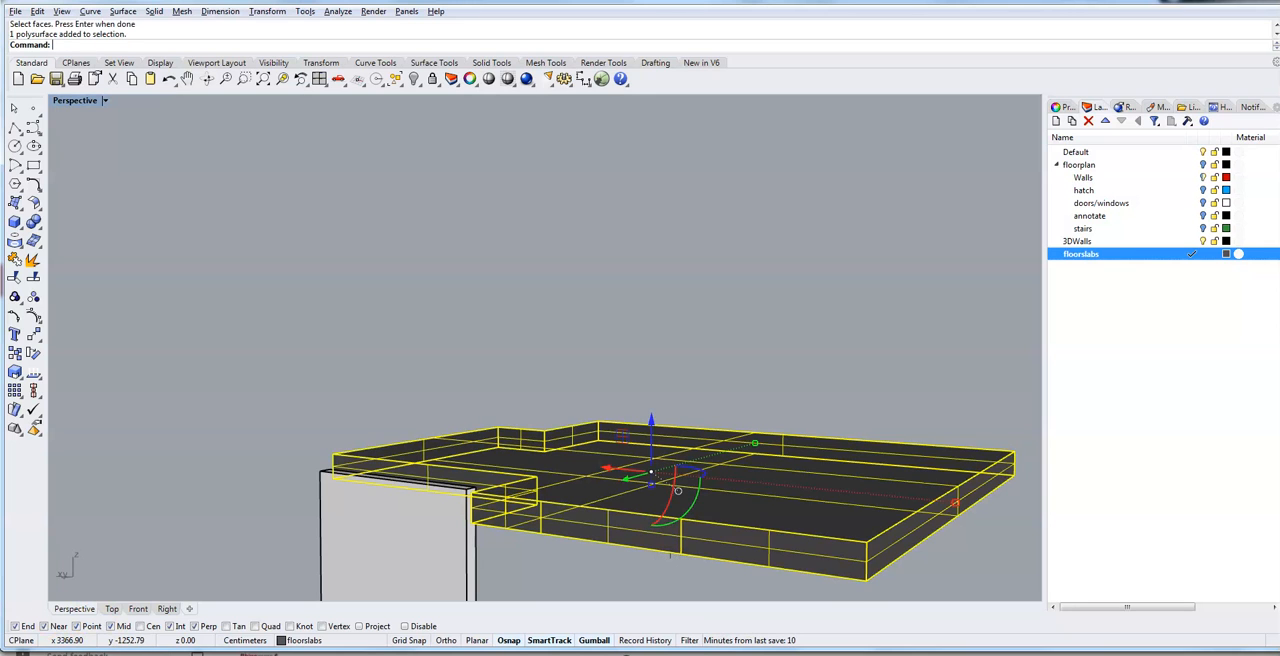
{"action": "left_click", "coordinate": [204, 360]}
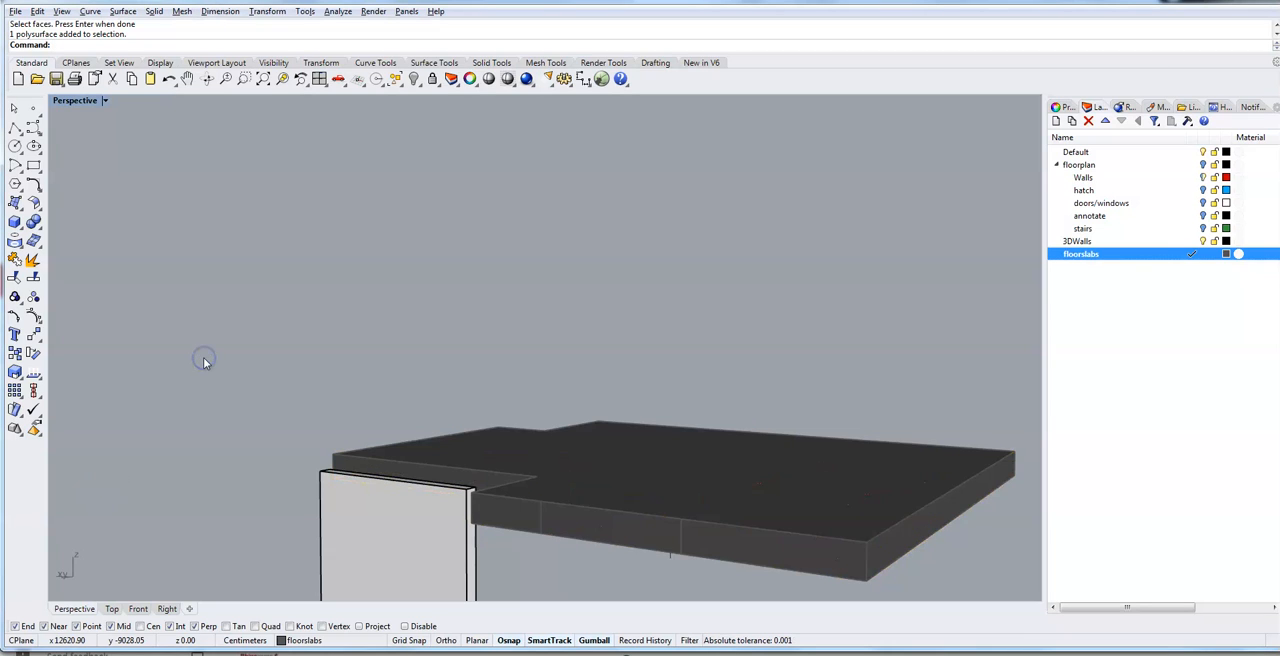
- Show all hidden objects again so the walls and slabs are displayed together
{"action": "type", "text": "w"}
{"action": "key", "text": "Return"}
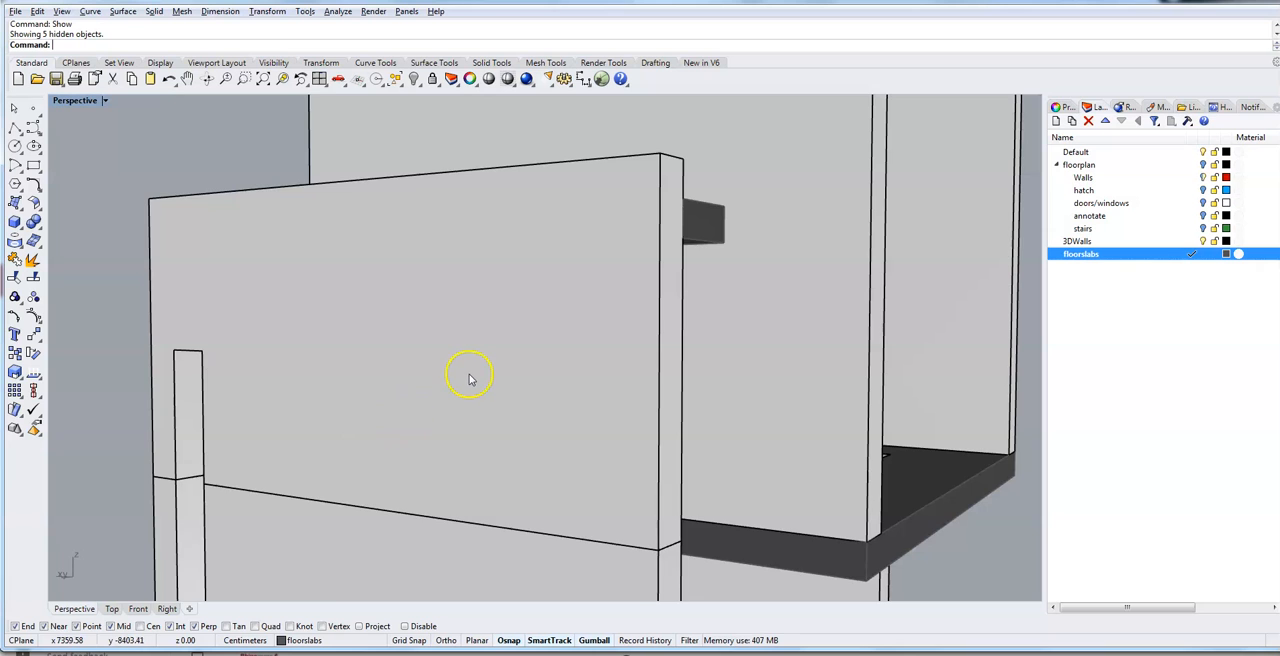
{"action": "scroll", "coordinate": [470, 378], "scroll_direction": "down", "scroll_amount": 5}
{"action": "right_click_drag", "start_coordinate": [466, 374], "coordinate": [362, 404]}
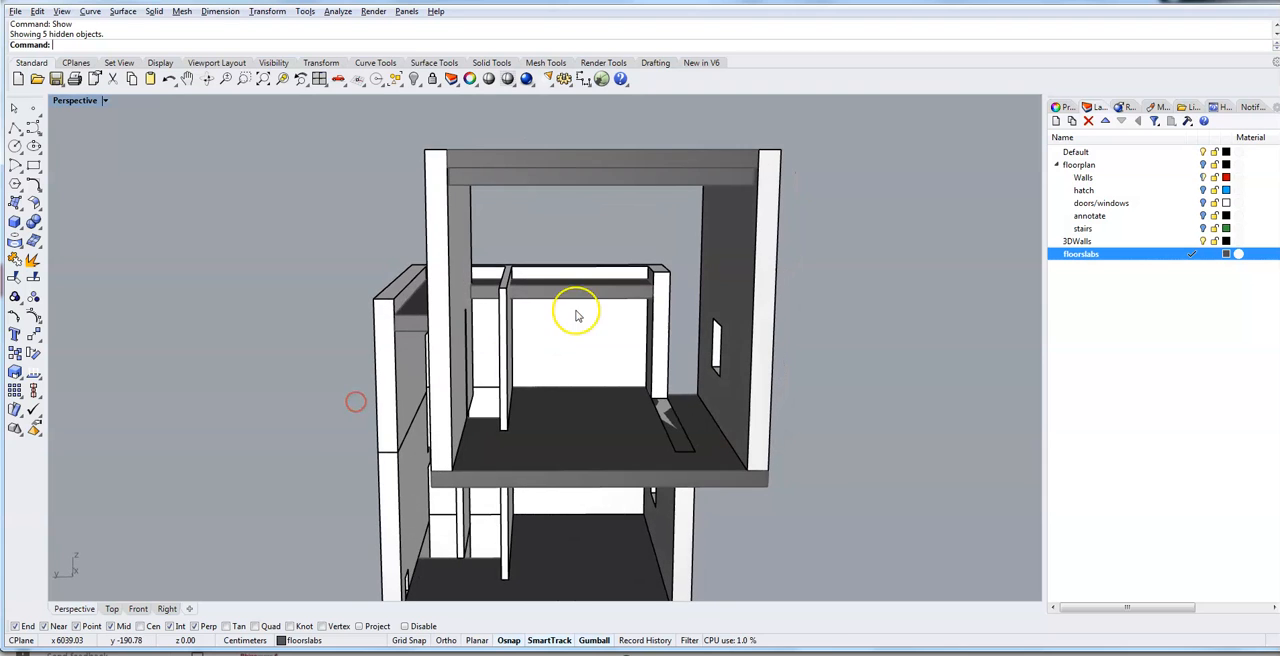
- Draw a closed four-sided polyline about 86 by 282 cm at the roof slab's top edge, crossing the top of the thin partition wall
{"action": "scroll", "coordinate": [566, 279], "scroll_direction": "up", "scroll_amount": 5}
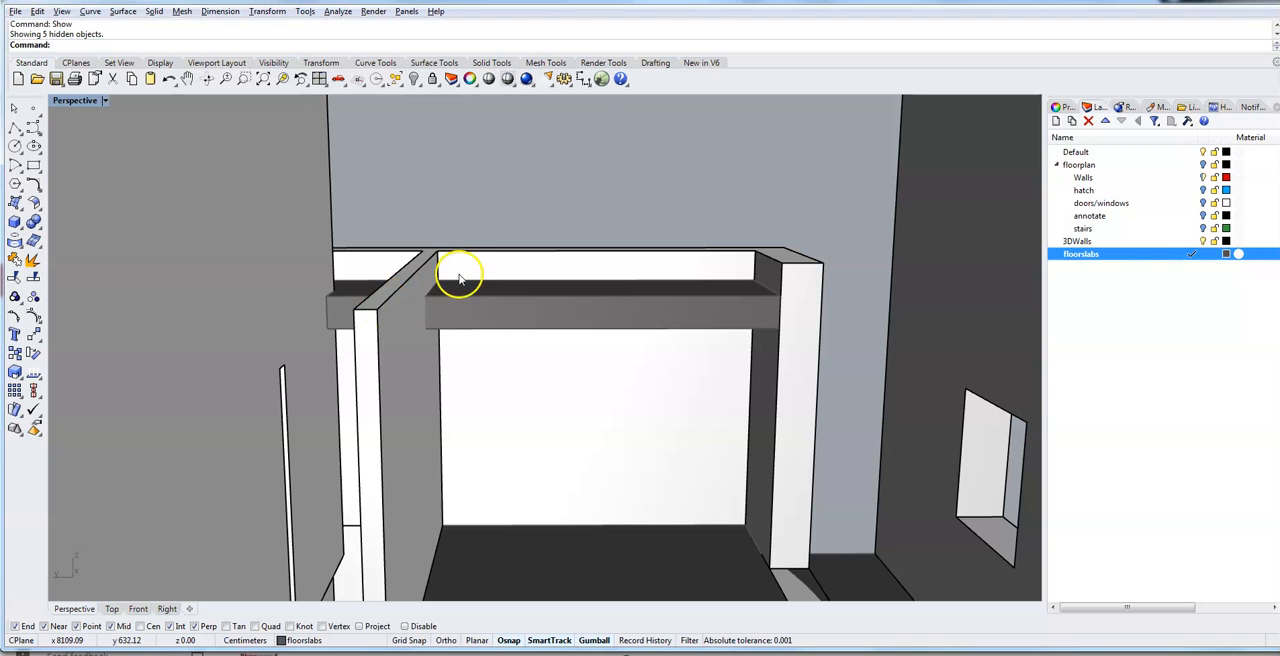
{"action": "scroll", "coordinate": [434, 276], "scroll_direction": "up", "scroll_amount": 1}
{"action": "scroll", "coordinate": [433, 273], "scroll_direction": "up", "scroll_amount": 4}
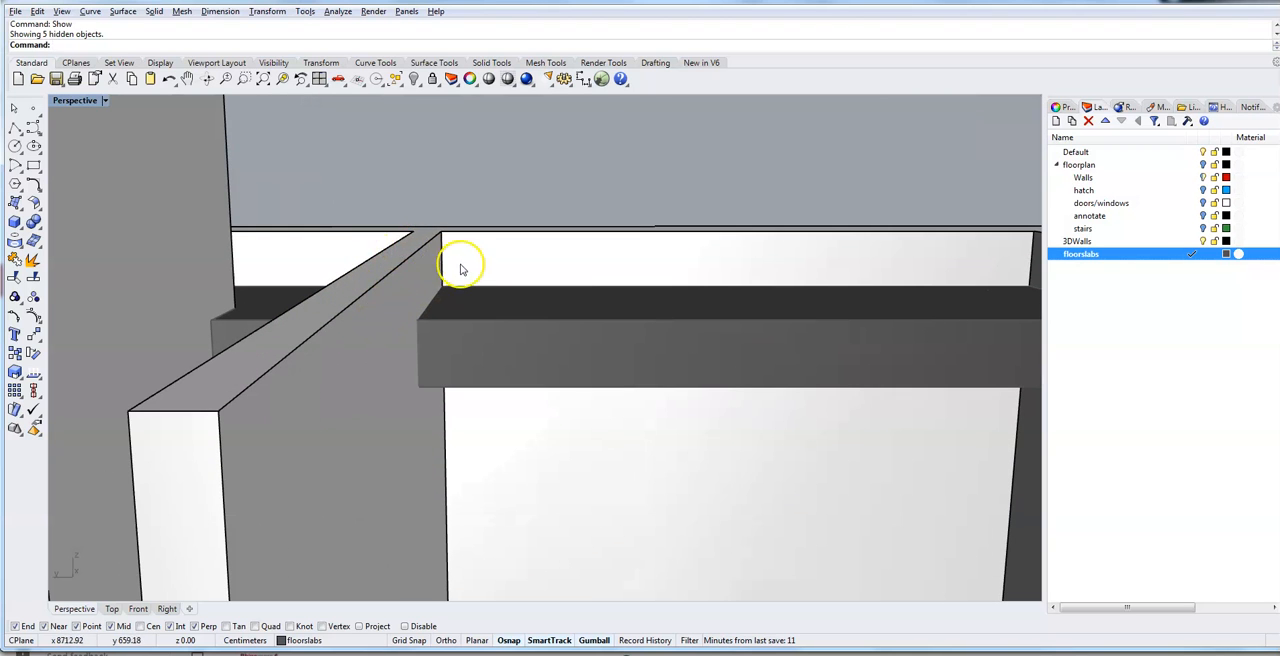
{"action": "left_click", "coordinate": [14, 128]}
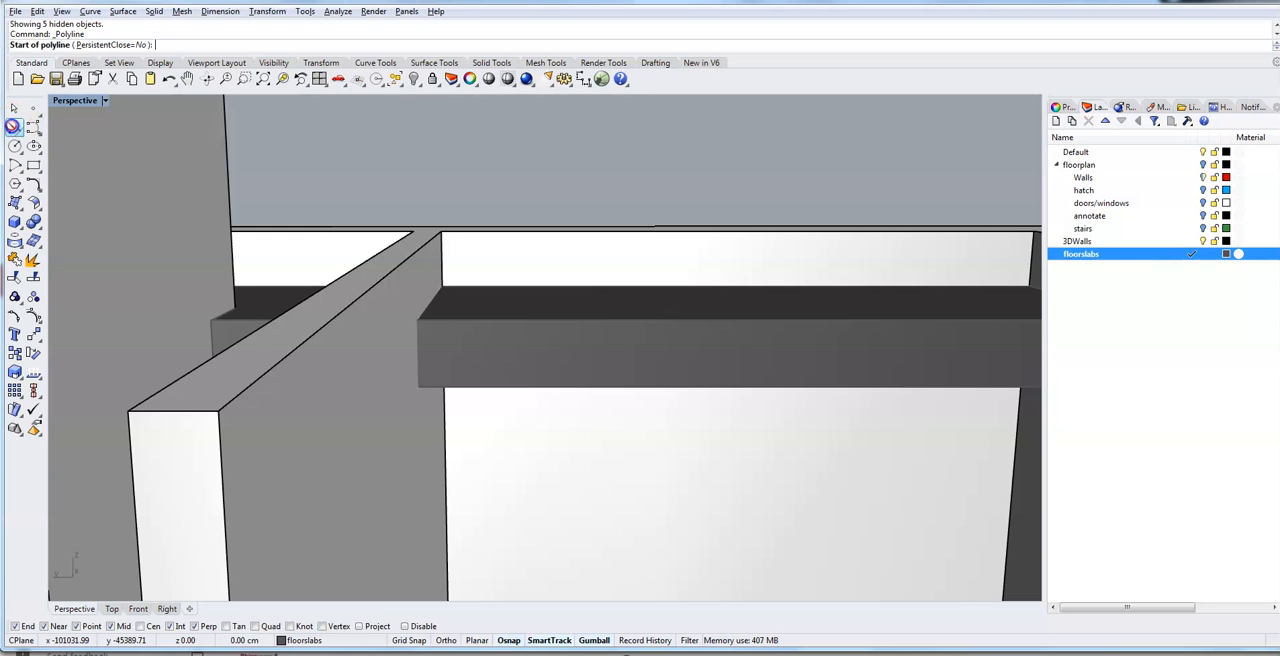
{"action": "left_click", "coordinate": [520, 285]}
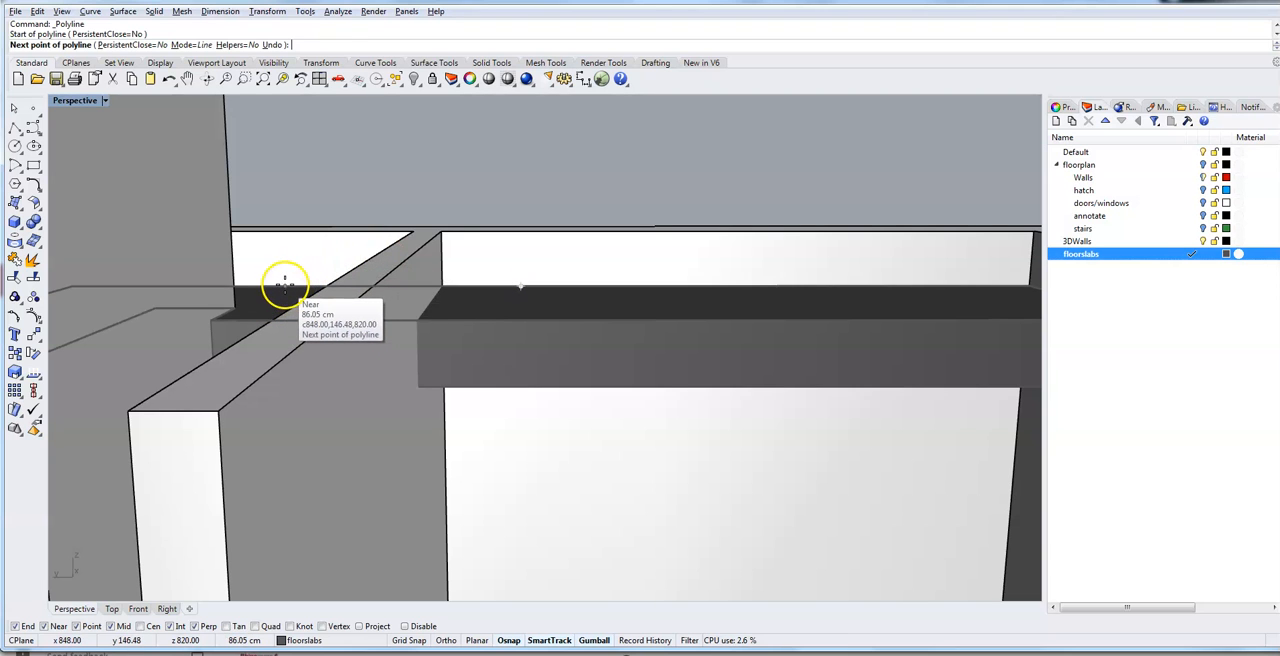
{"action": "left_click", "coordinate": [284, 287]}
{"action": "right_click_drag", "start_coordinate": [63, 429], "coordinate": [80, 411]}
{"action": "scroll", "coordinate": [78, 411], "scroll_direction": "down", "scroll_amount": 1}
{"action": "scroll", "coordinate": [77, 410], "scroll_direction": "down", "scroll_amount": 3}
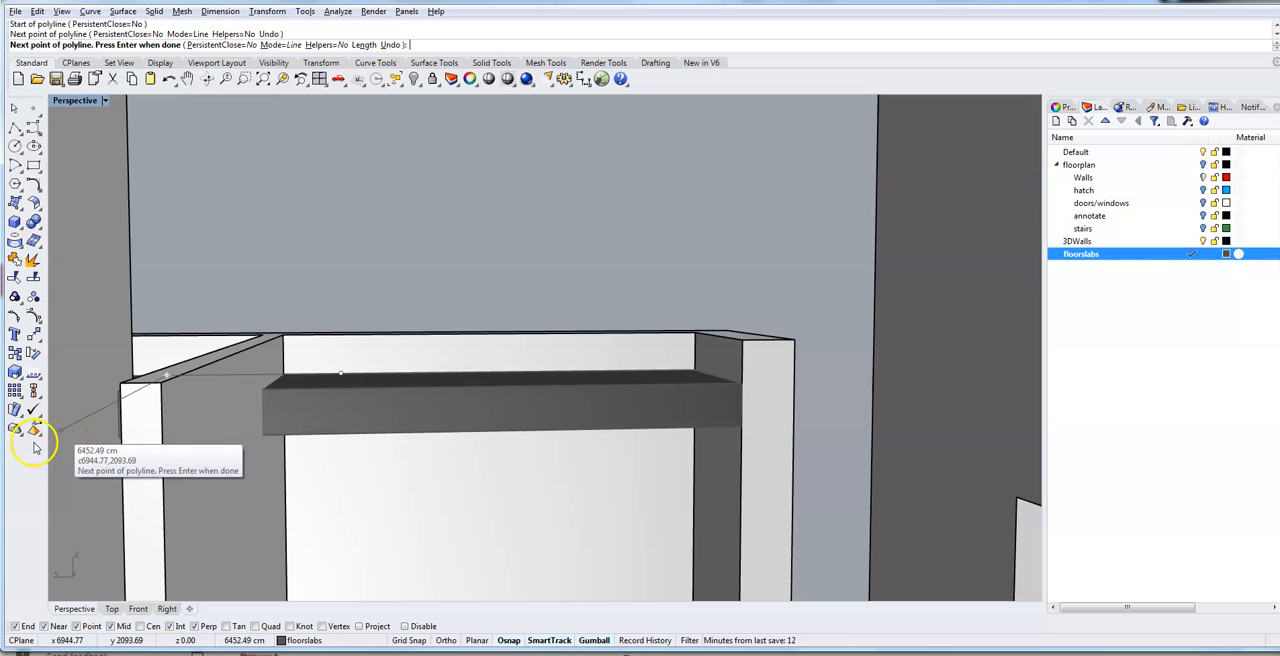
{"action": "scroll", "coordinate": [54, 436], "scroll_direction": "down", "scroll_amount": 2}
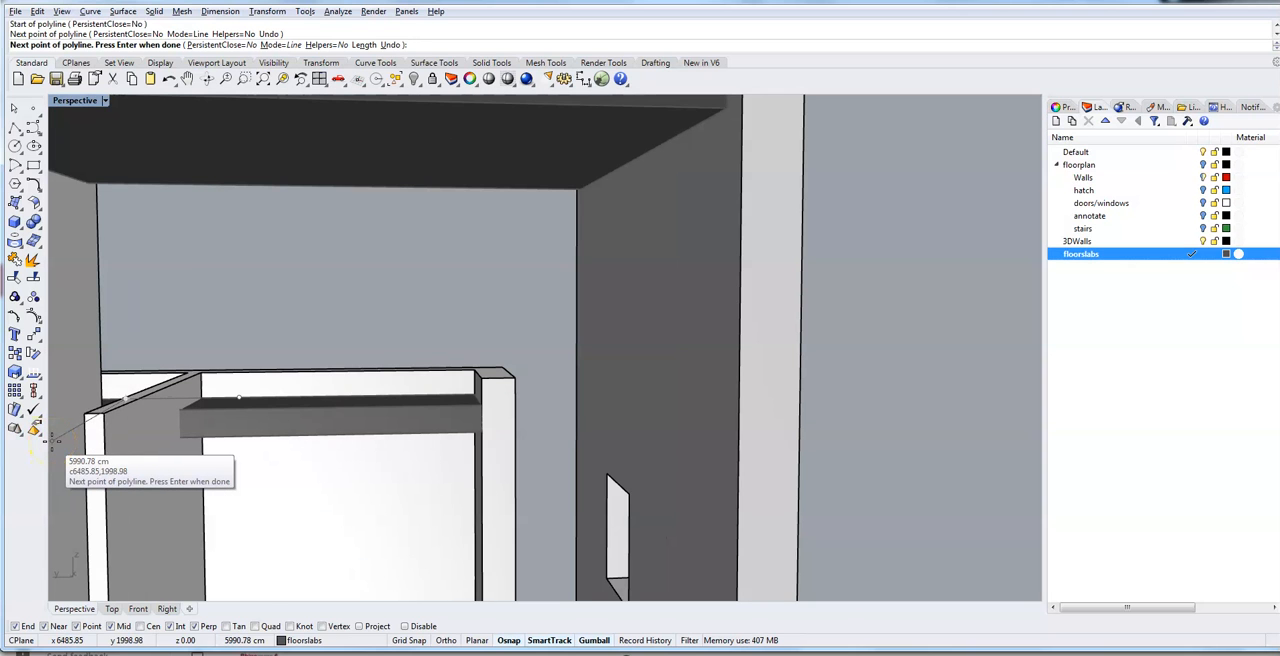
{"action": "right_click_drag", "start_coordinate": [61, 439], "coordinate": [212, 449], "text": "shift"}
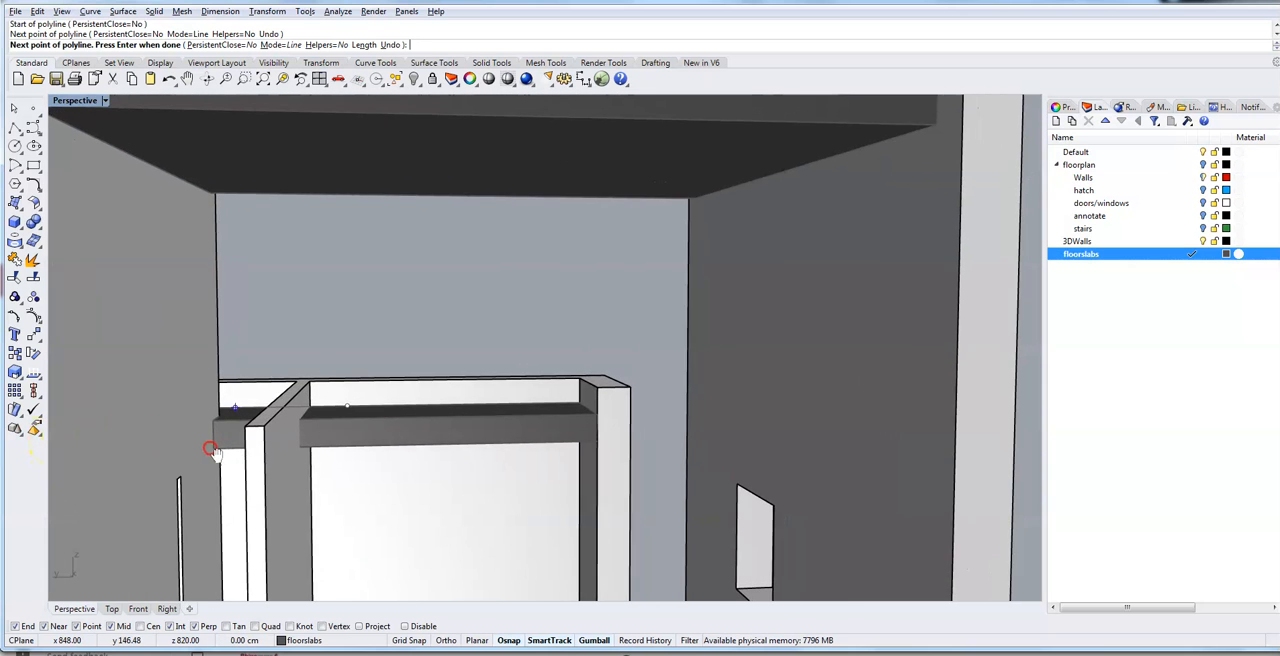
{"action": "scroll", "coordinate": [199, 456], "scroll_direction": "up", "scroll_amount": 3}
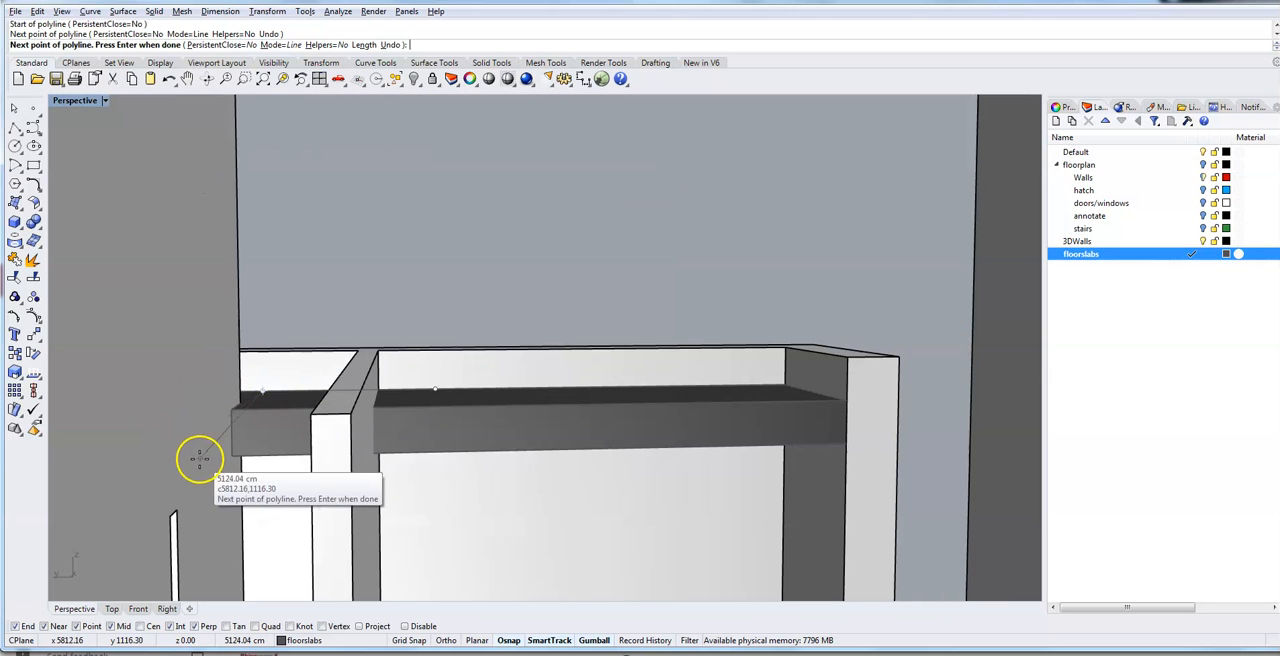
{"action": "left_click", "coordinate": [103, 506]}
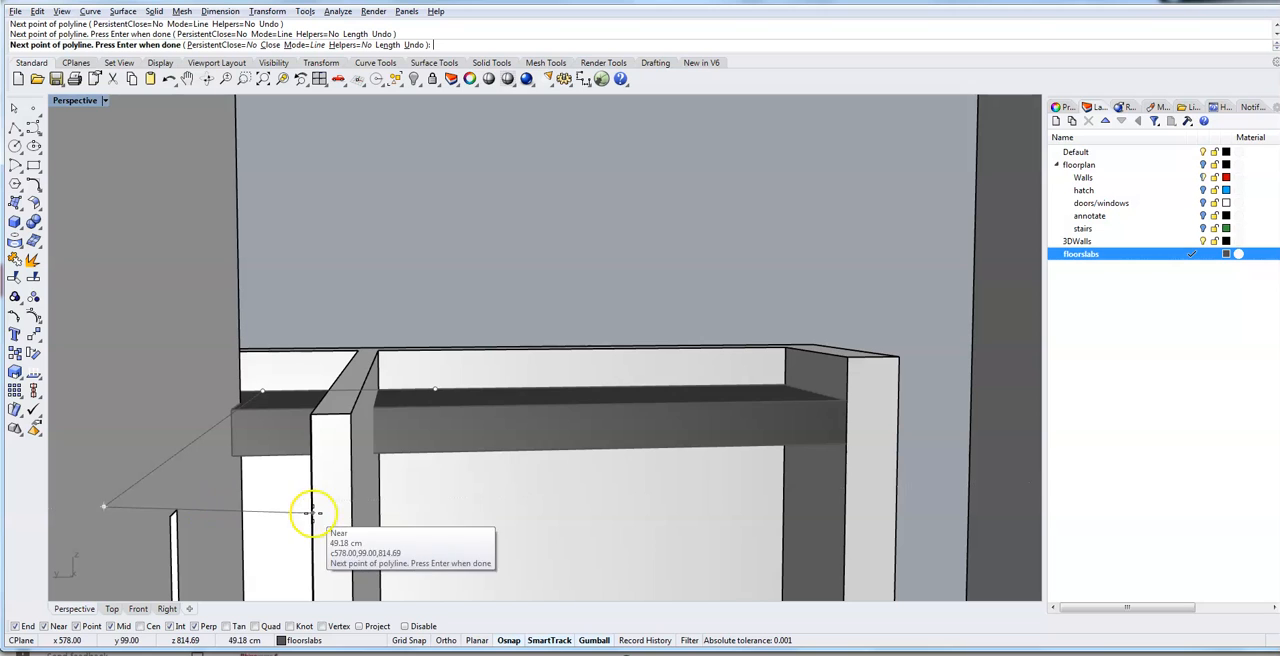
{"action": "left_click", "coordinate": [406, 496]}
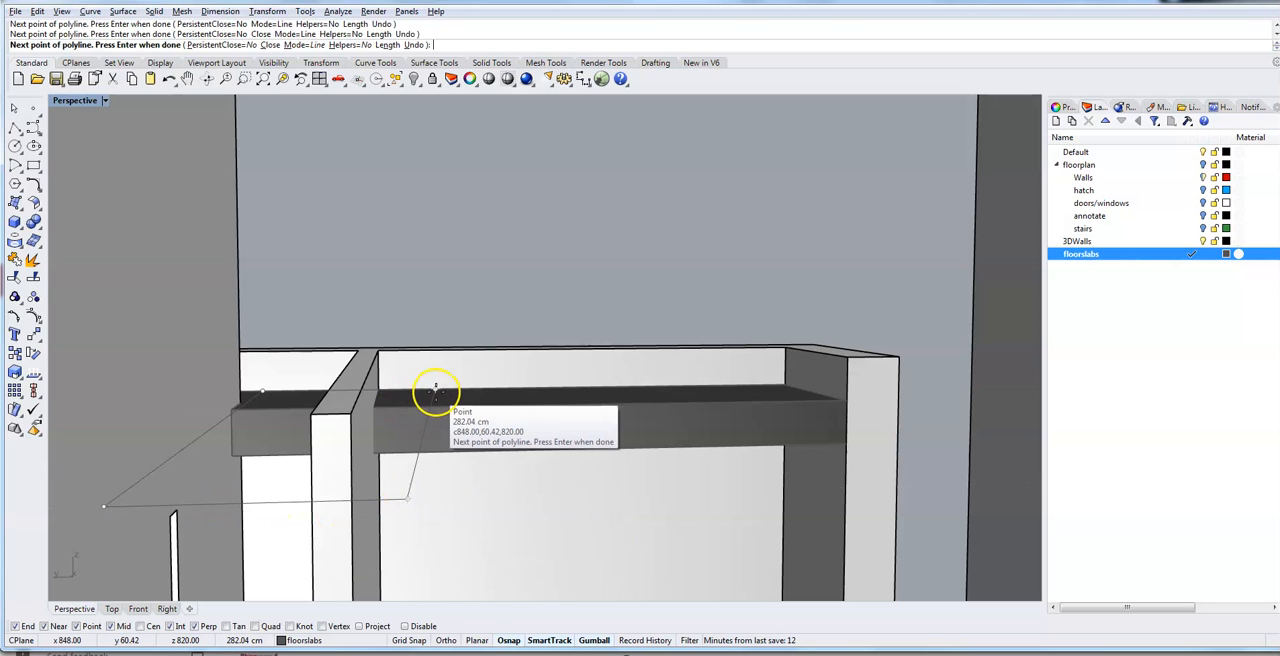
{"action": "left_click", "coordinate": [436, 391]}
{"action": "mouse_move", "coordinate": [468, 478]}
{"action": "right_mouse_down"}
{"action": "mouse_move", "coordinate": [309, 494]}
{"action": "mouse_move", "coordinate": [480, 457]}
{"action": "mouse_move", "coordinate": [451, 460]}
{"action": "mouse_move", "coordinate": [463, 477]}
{"action": "mouse_move", "coordinate": [443, 491]}
{"action": "mouse_move", "coordinate": [454, 490]}
{"action": "right_mouse_up"}
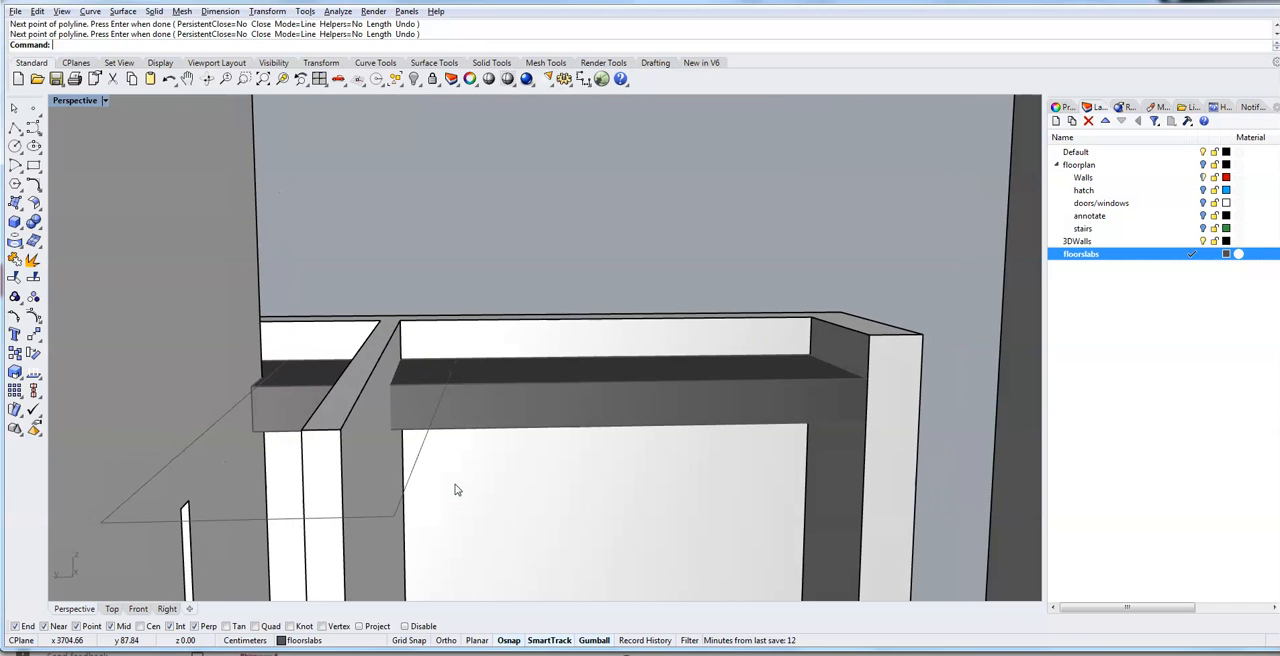
- Try to cut the partition wall with MakeHole along the closed polyline, using BothSides=Yes and a 20 cm depth, and undo the cut
{"action": "type", "text": "MakeHole"}
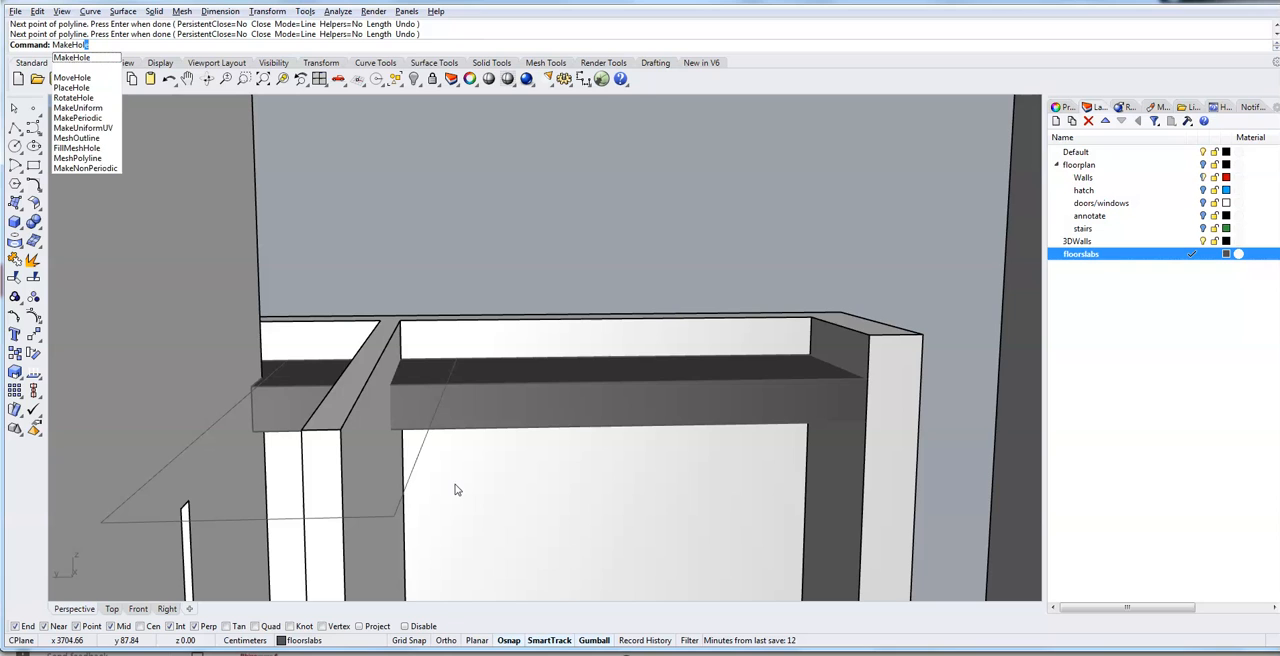
{"action": "key", "text": "Return"}
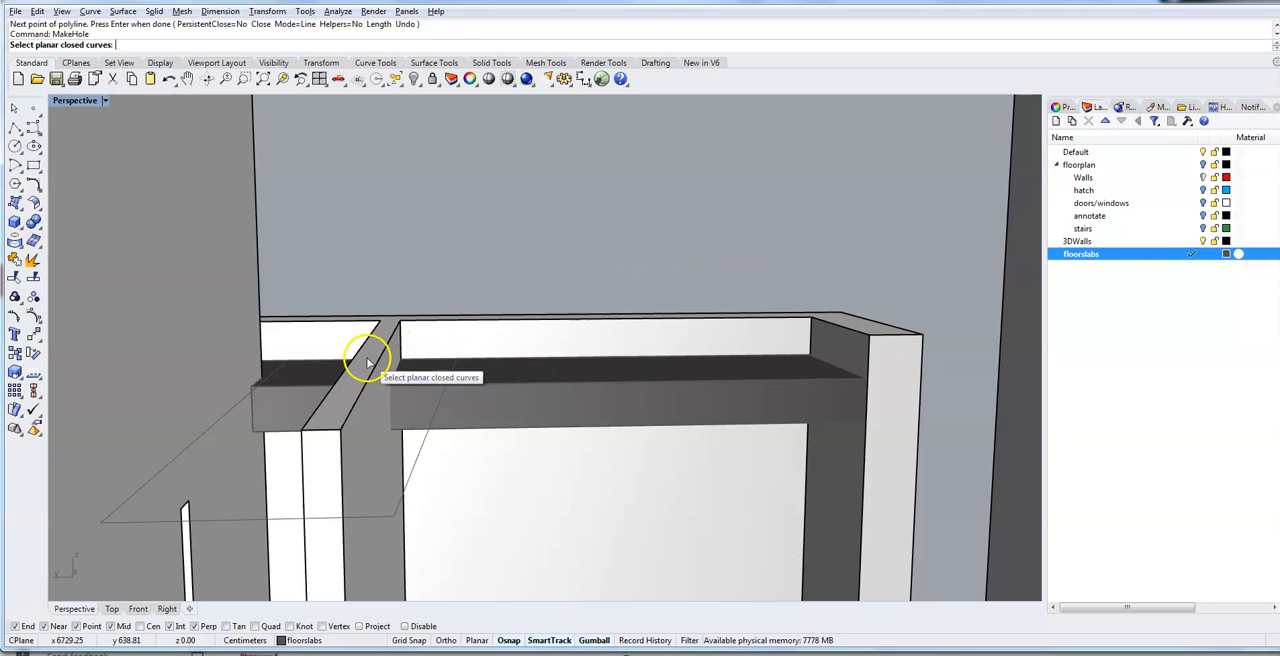
{"action": "left_click", "coordinate": [435, 413]}
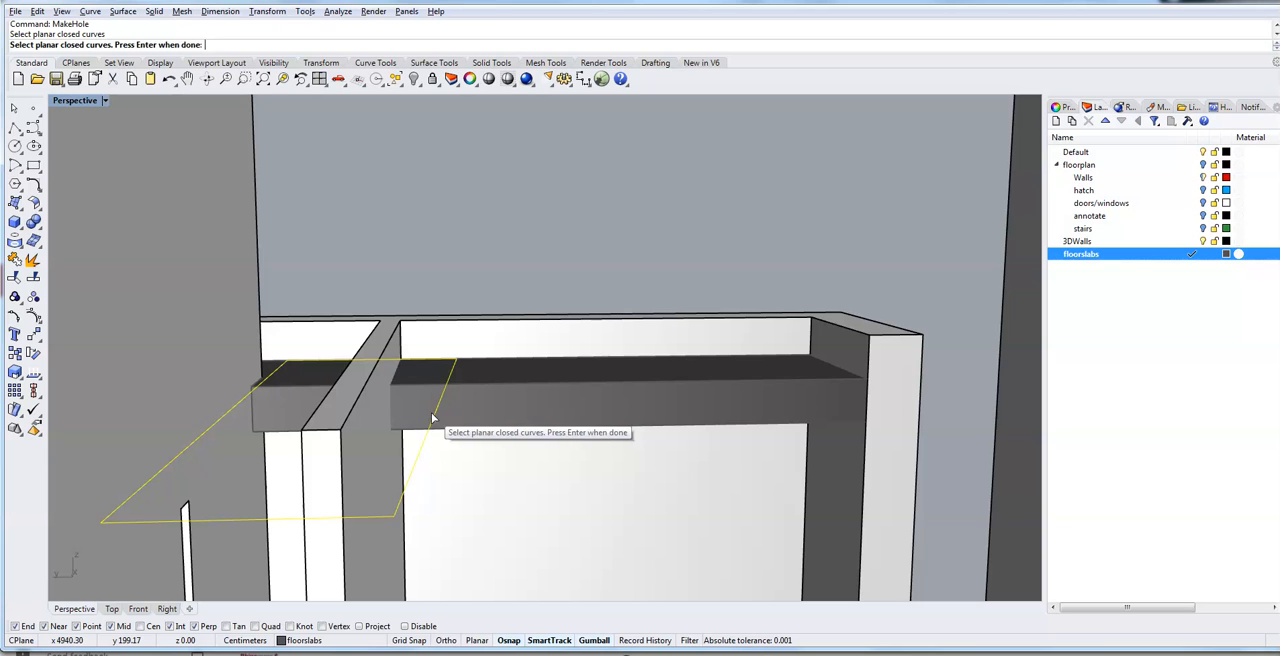
{"action": "key", "text": "Return"}
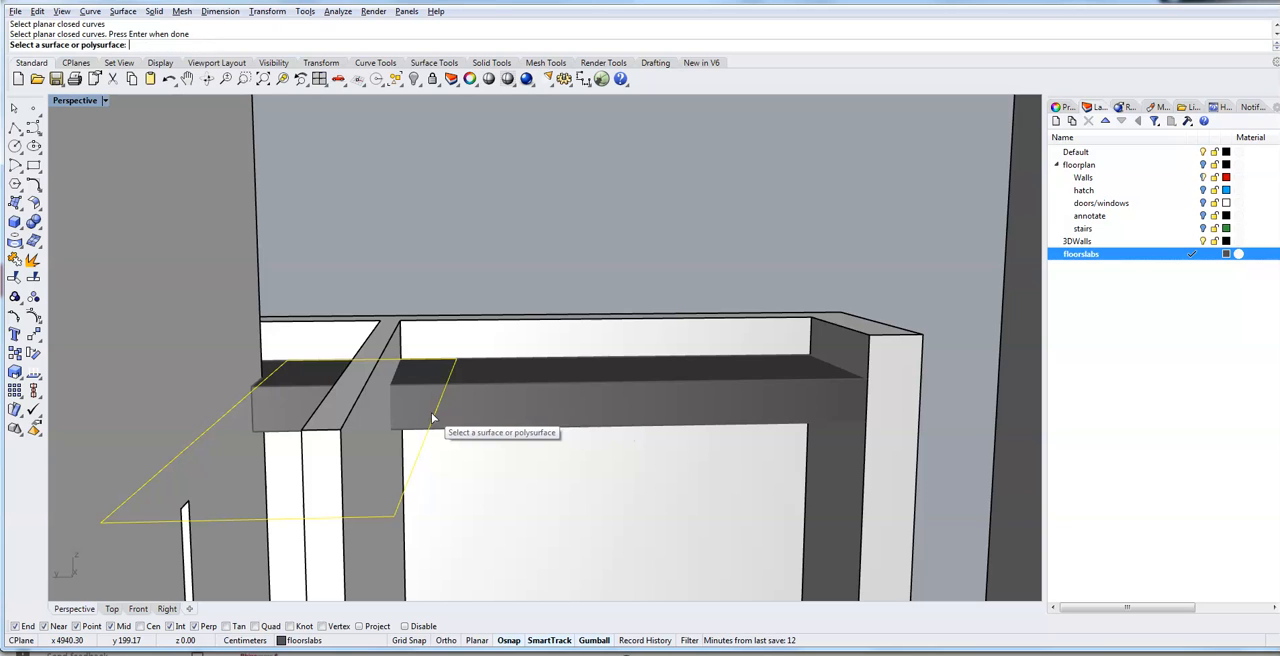
{"action": "left_click", "coordinate": [367, 409]}
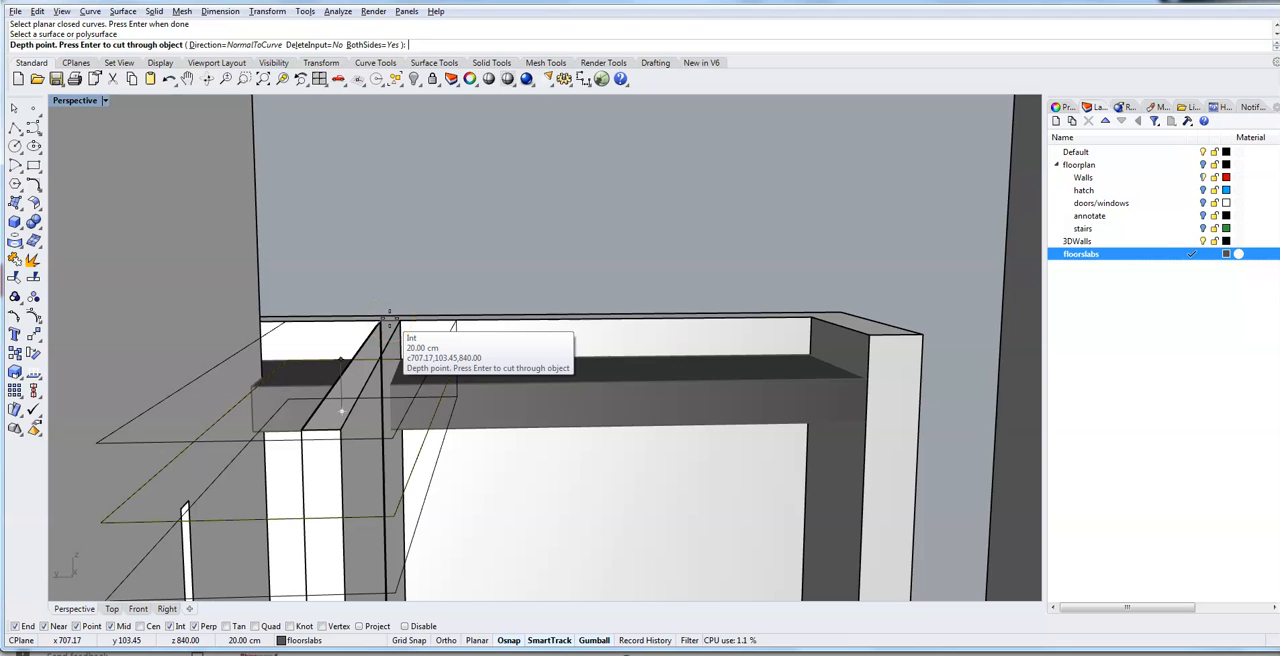
{"action": "left_click", "coordinate": [390, 323]}
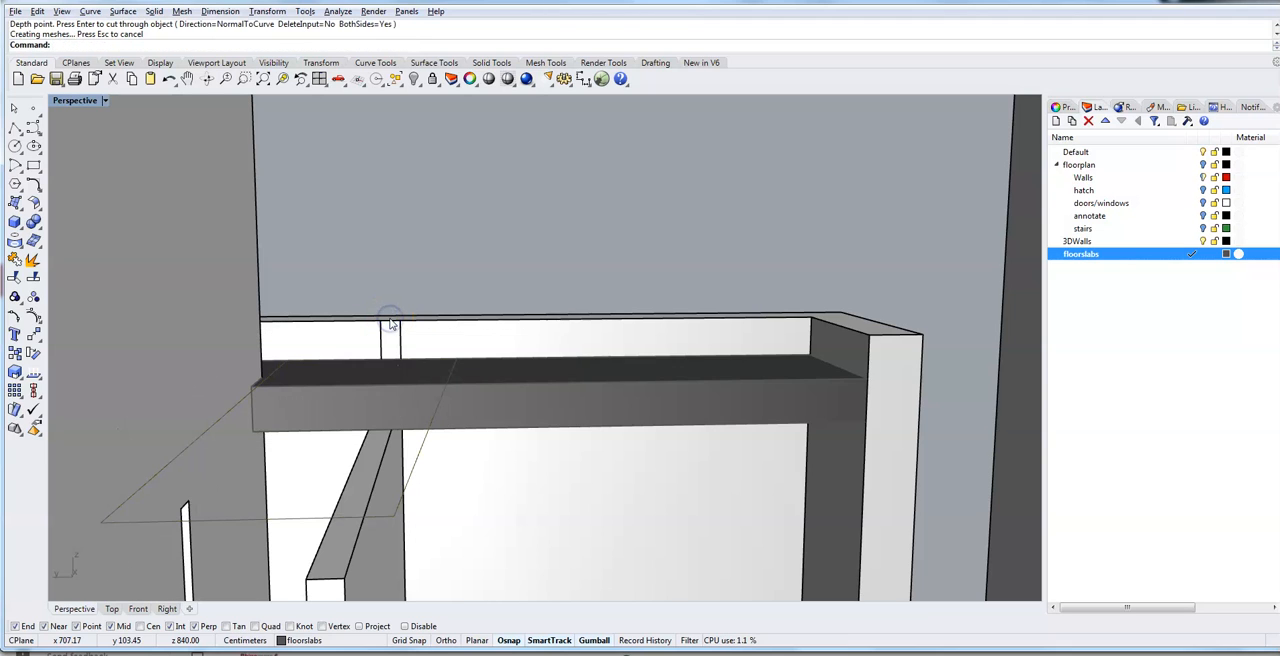
{"action": "right_click_drag", "start_coordinate": [459, 436], "coordinate": [434, 444]}
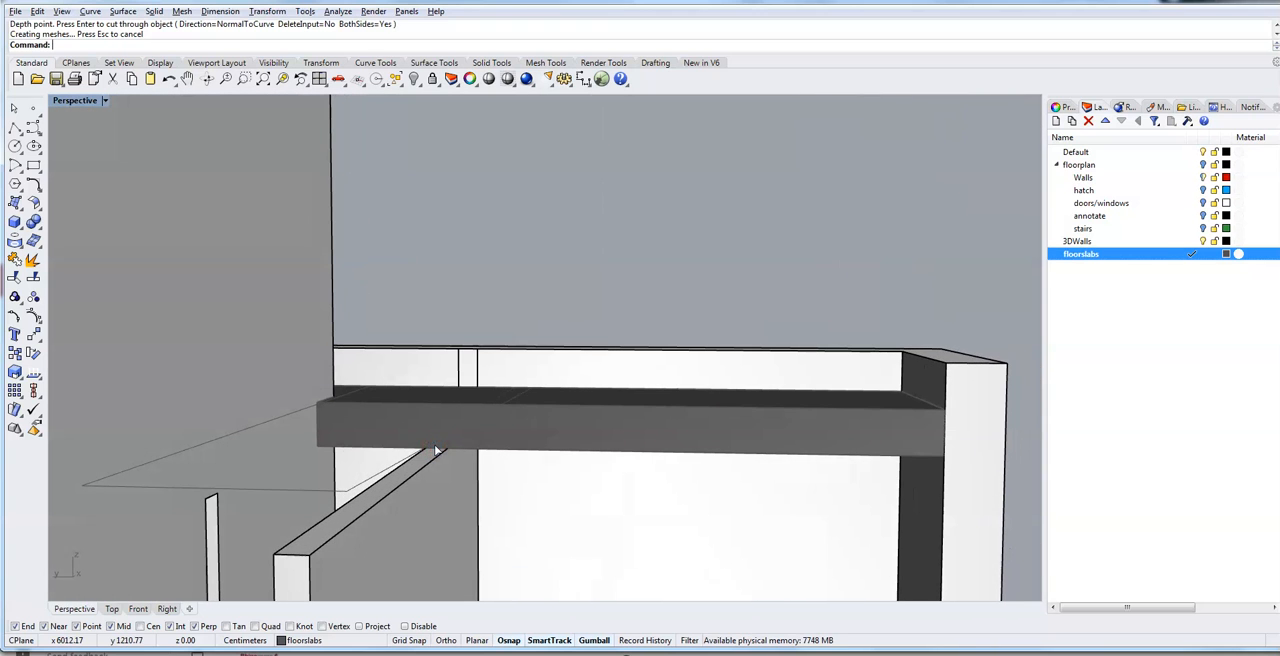
{"action": "key", "text": "ctrl+z"}
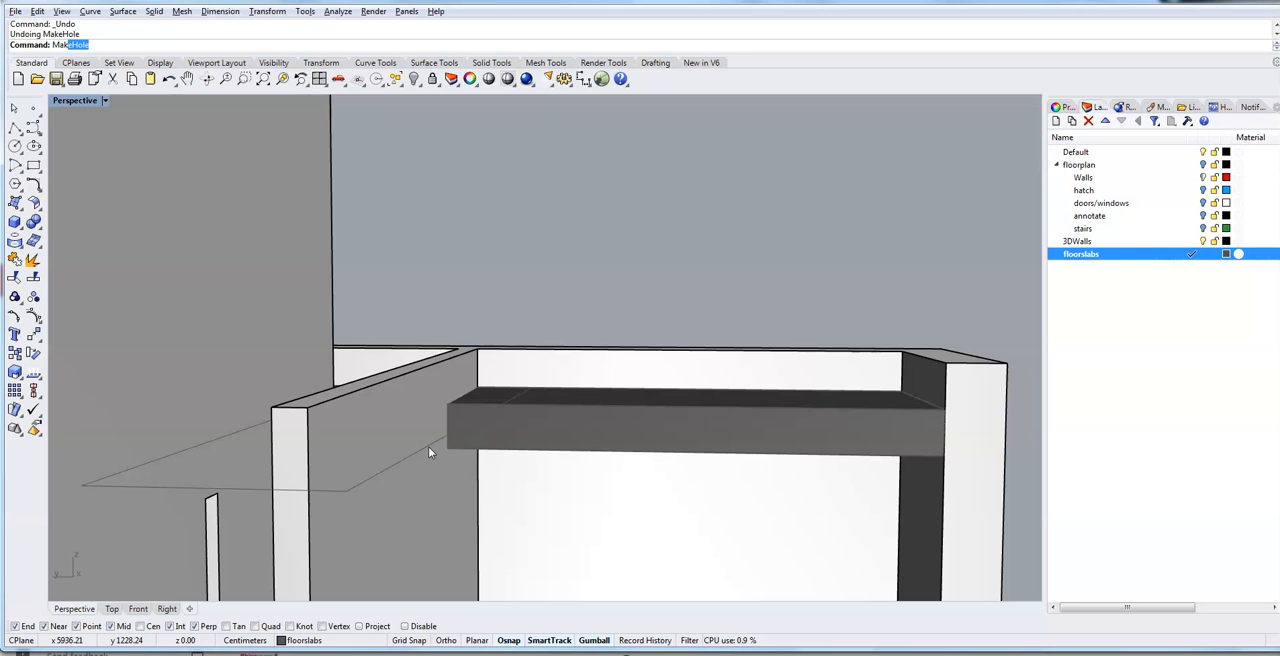
- Cut off the partition wall's top above the roof slab using MakeHole with the closed polyline, BothSides=No and a depth reaching above the wall
{"action": "type", "text": "keHole"}
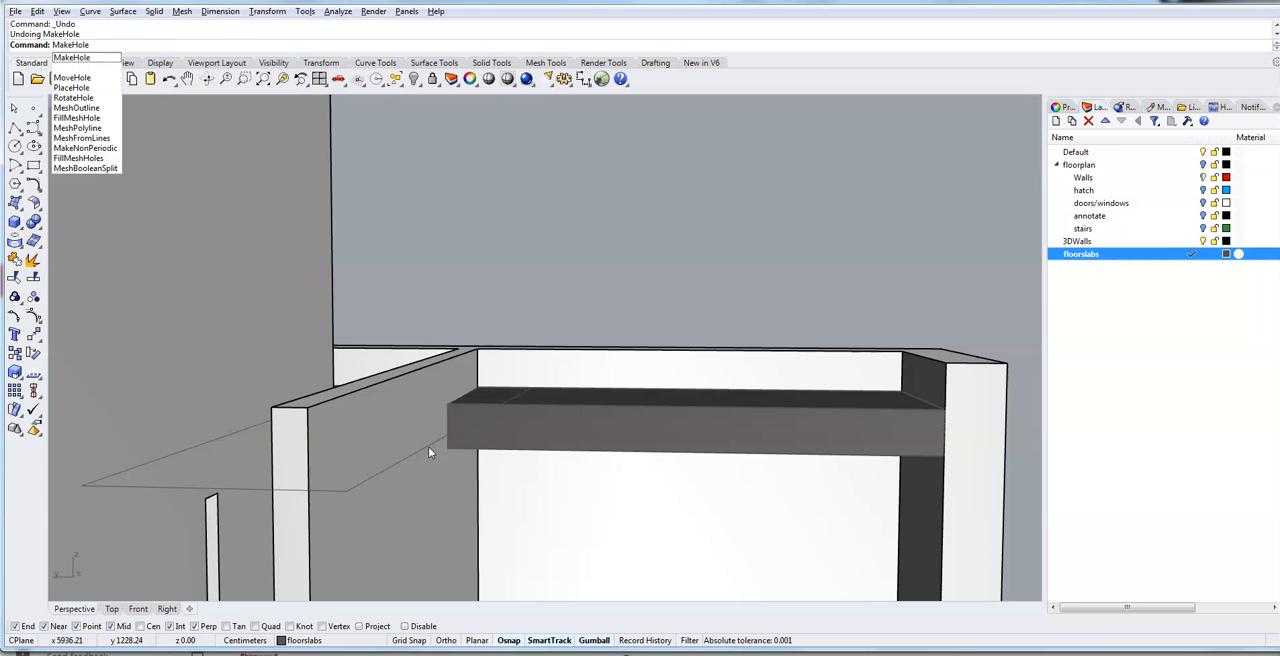
{"action": "key", "text": "Return"}
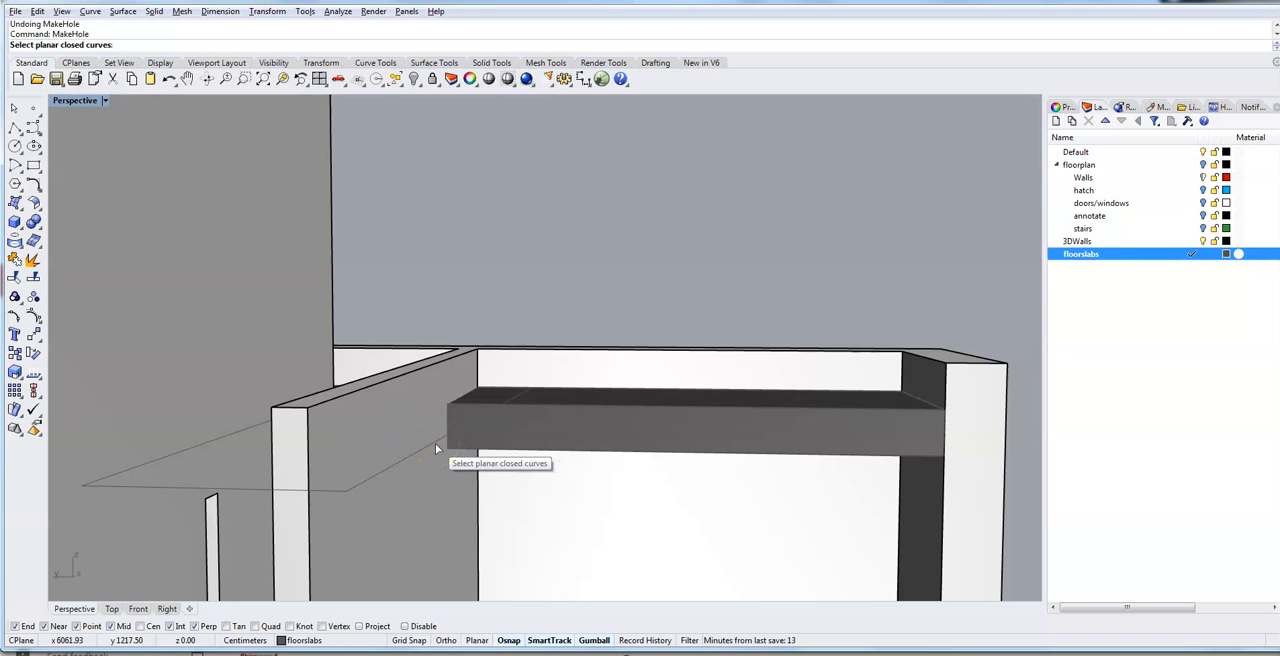
{"action": "left_click", "coordinate": [436, 448]}
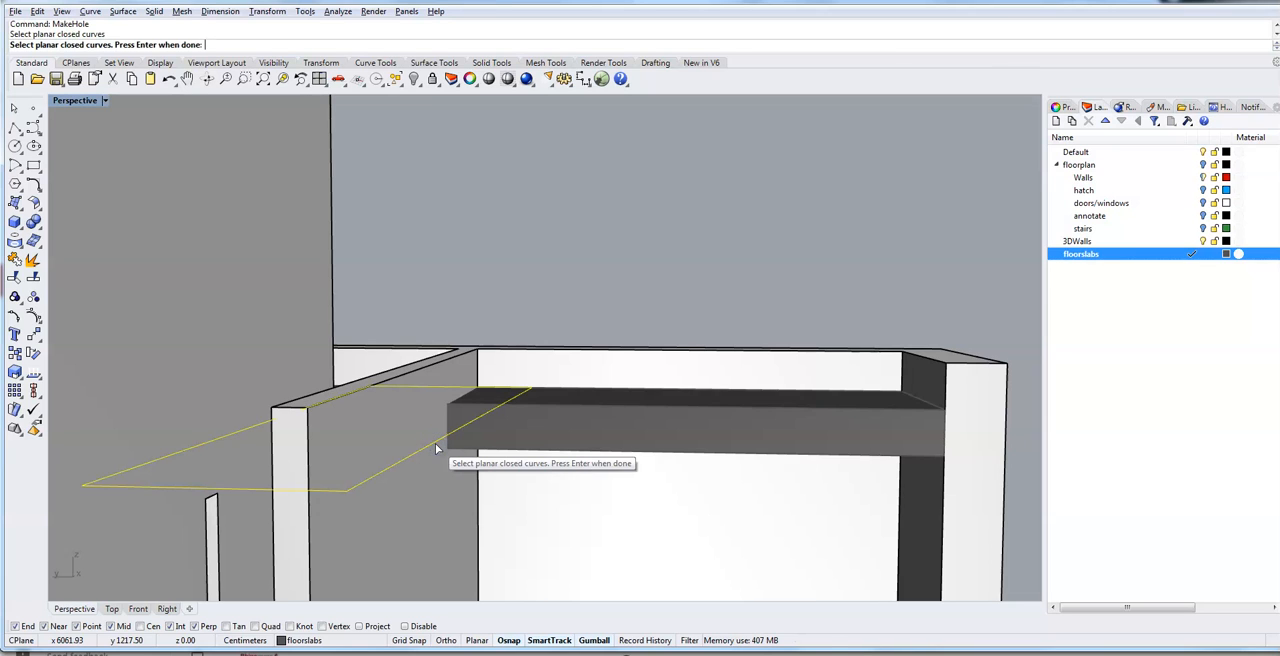
{"action": "key", "text": "Return"}
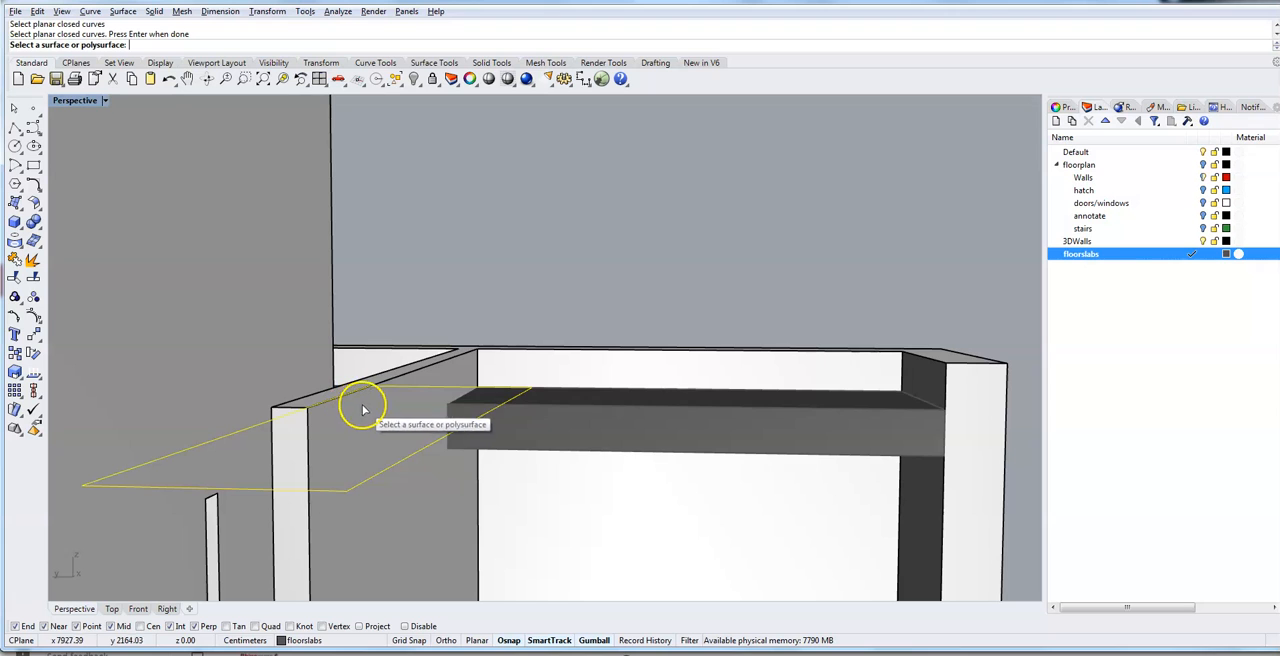
{"action": "left_click", "coordinate": [463, 371]}
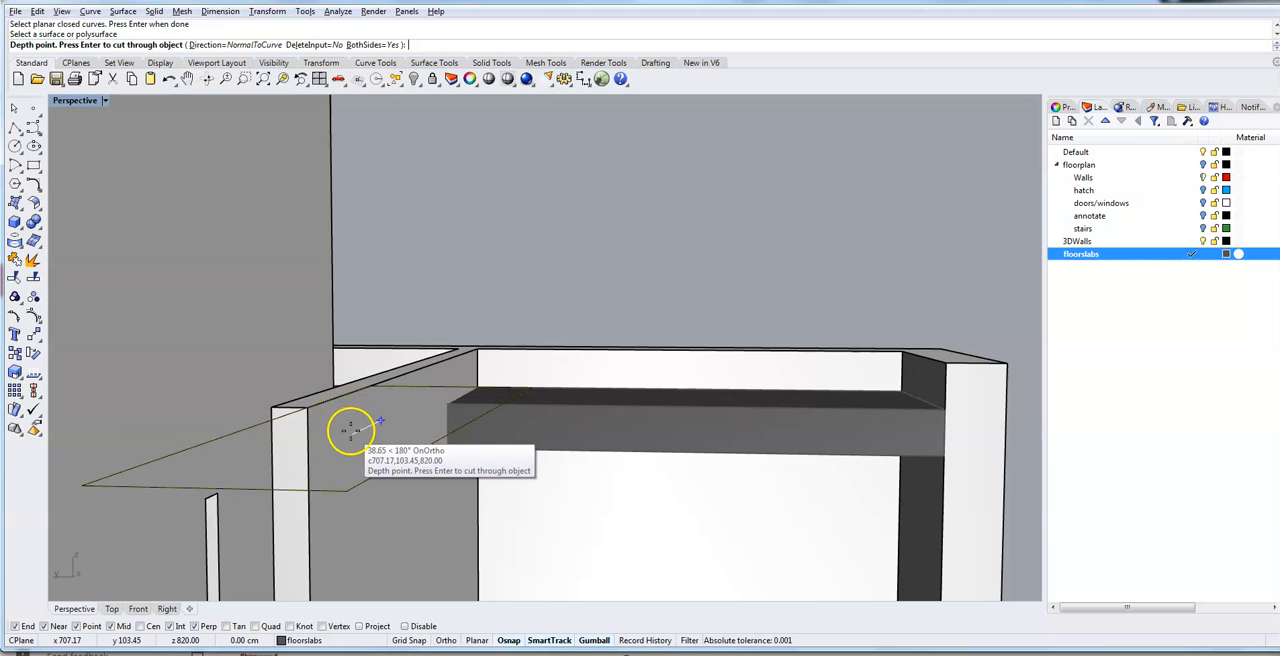
{"action": "left_click", "coordinate": [375, 44]}
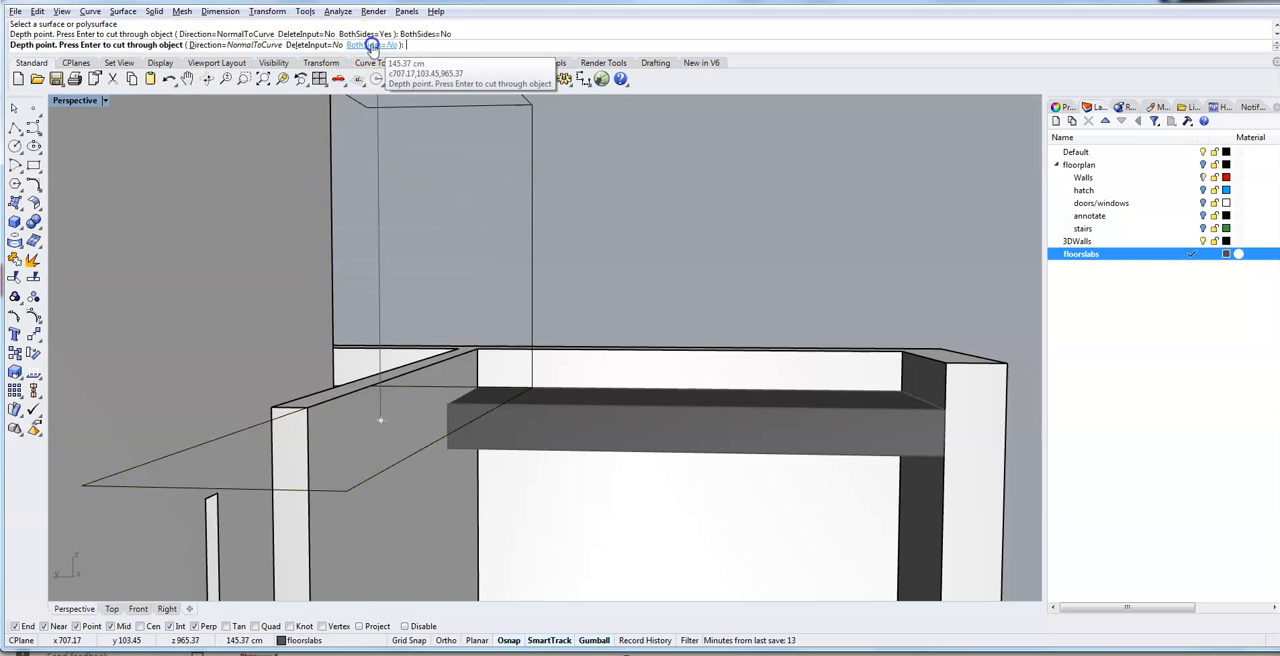
{"action": "left_click", "coordinate": [364, 318]}
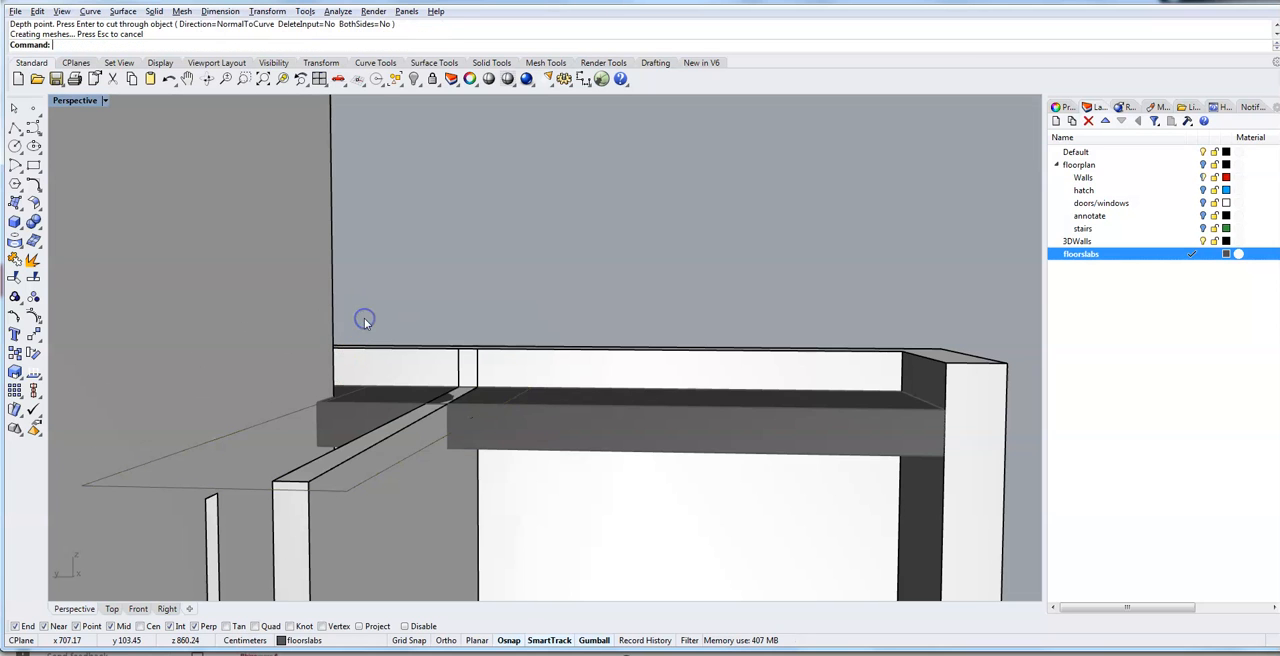
- Delete the closed polyline used to cut the partition wall
{"action": "right_click_drag", "start_coordinate": [532, 298], "coordinate": [554, 310]}
{"action": "left_click", "coordinate": [441, 418]}
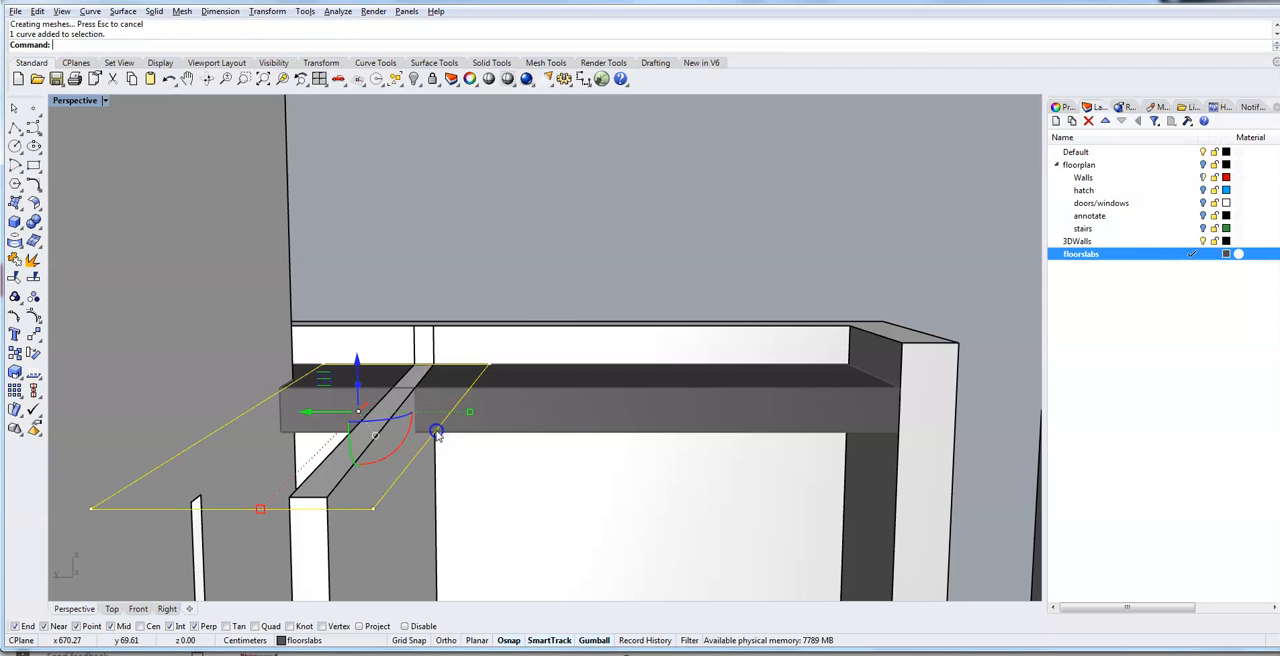
{"action": "key", "text": "Delete"}
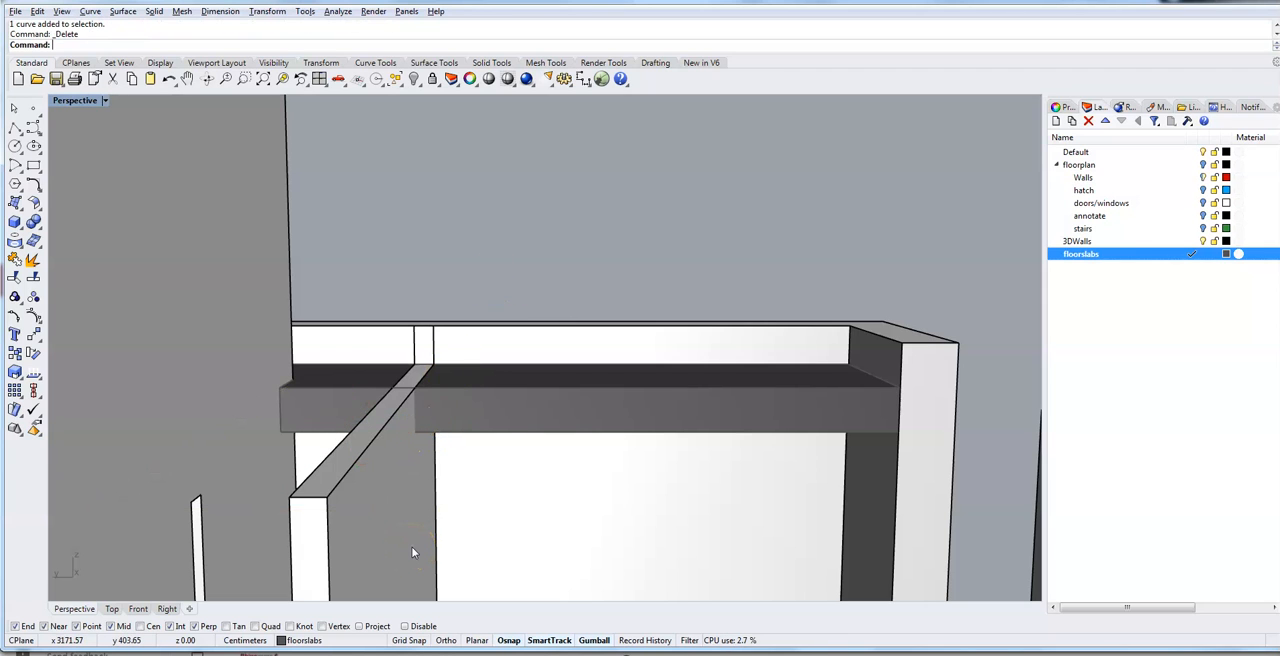
- Move the roof slab's exposed end face beside the outer parapet wall back 25 cm with MoveFace
{"action": "scroll", "coordinate": [474, 498], "scroll_direction": "down", "scroll_amount": 3}
{"action": "right_click_drag", "start_coordinate": [474, 498], "coordinate": [514, 541]}
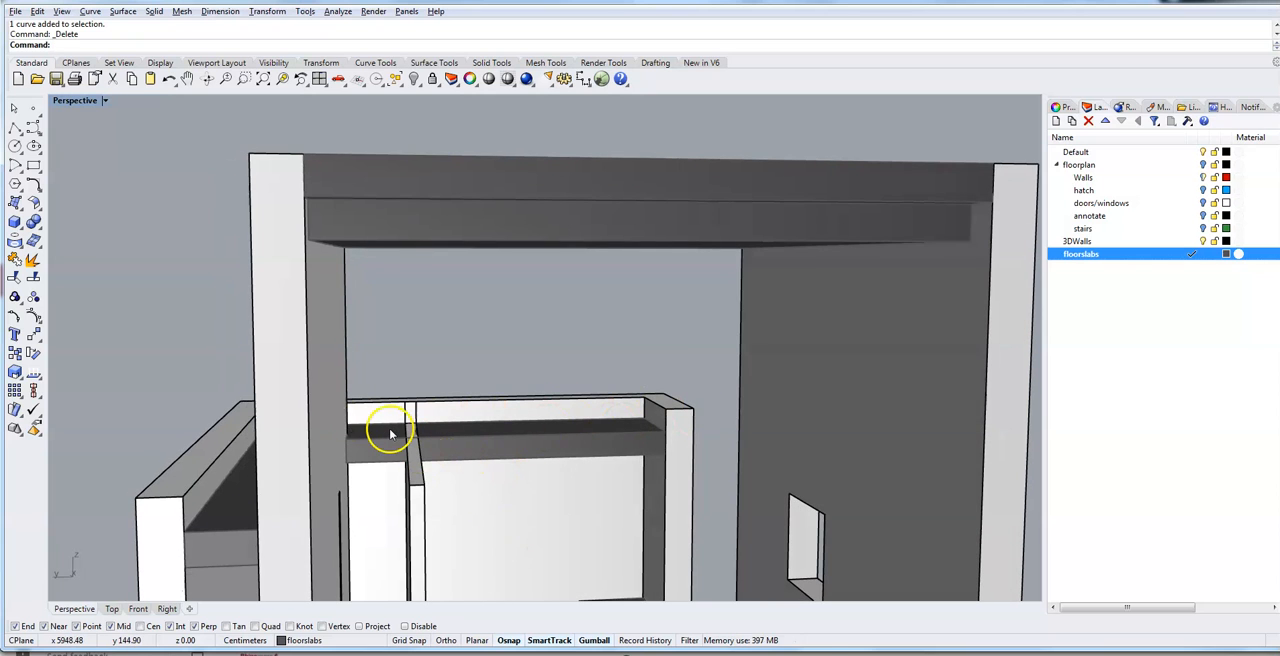
{"action": "right_click_drag", "start_coordinate": [388, 460], "coordinate": [399, 485]}
{"action": "scroll", "coordinate": [399, 485], "scroll_direction": "down", "scroll_amount": 5}
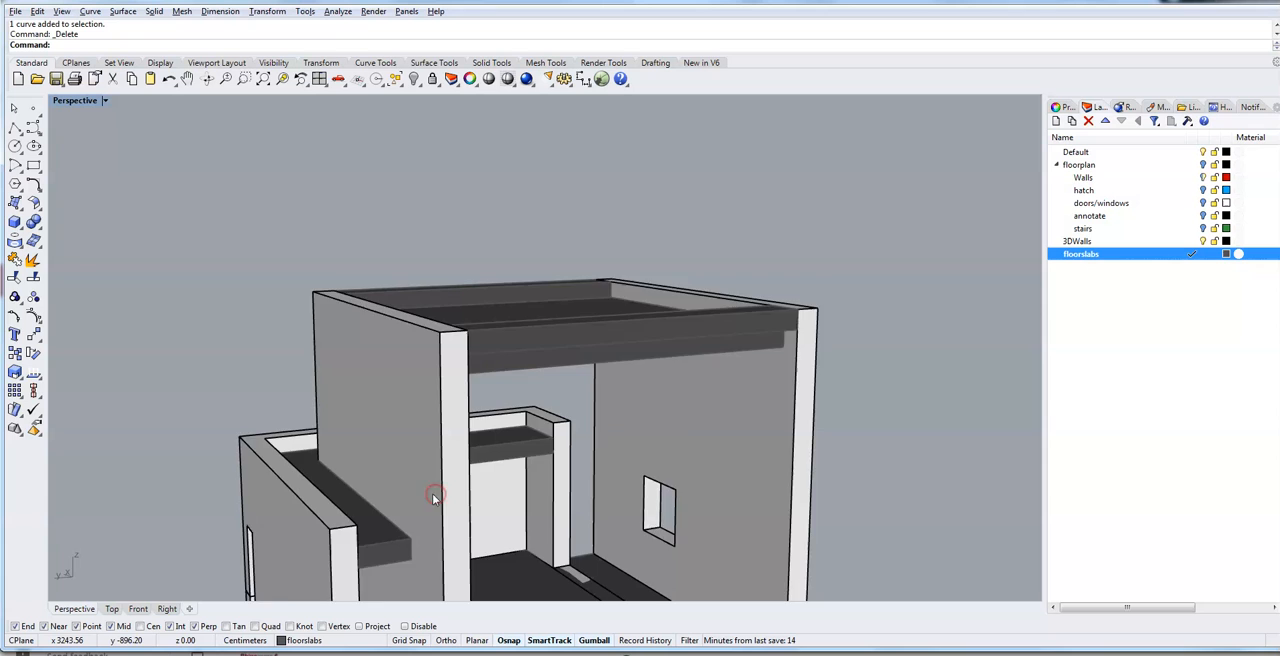
{"action": "right_click_drag", "start_coordinate": [433, 497], "coordinate": [384, 510]}
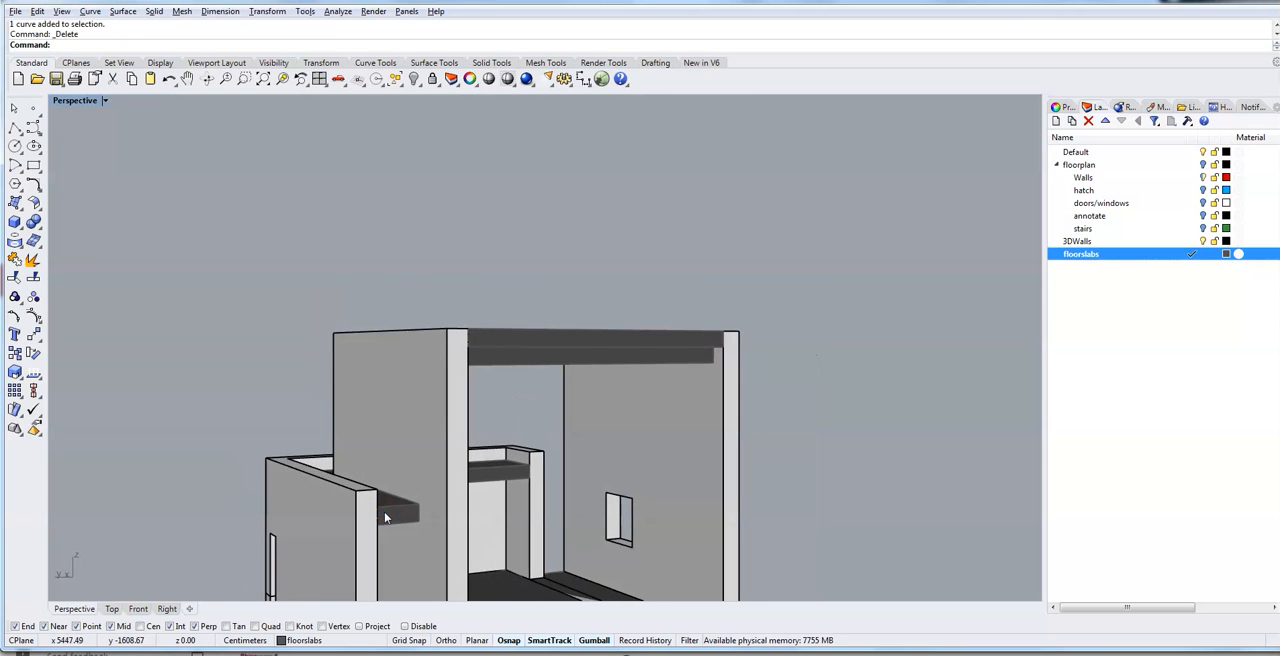
{"action": "scroll", "coordinate": [384, 511], "scroll_direction": "up", "scroll_amount": 6}
{"action": "right_click_drag", "start_coordinate": [360, 561], "coordinate": [347, 569]}
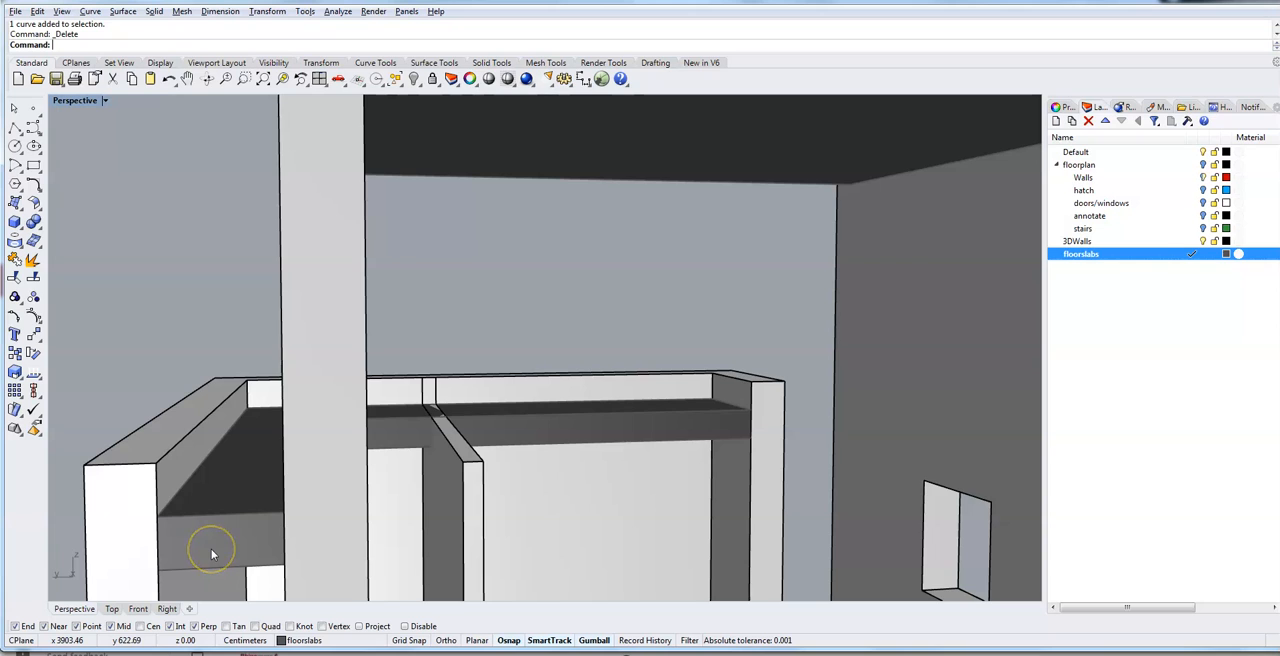
{"action": "type", "text": "e"}
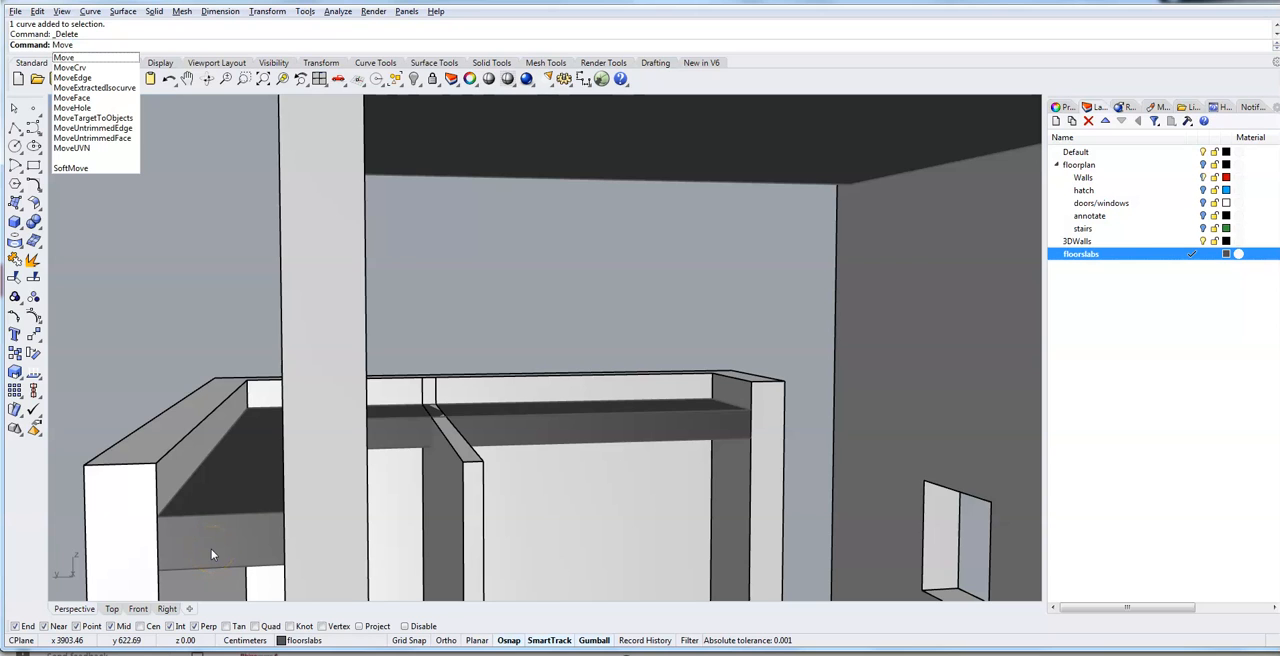
{"action": "type", "text": "Face"}
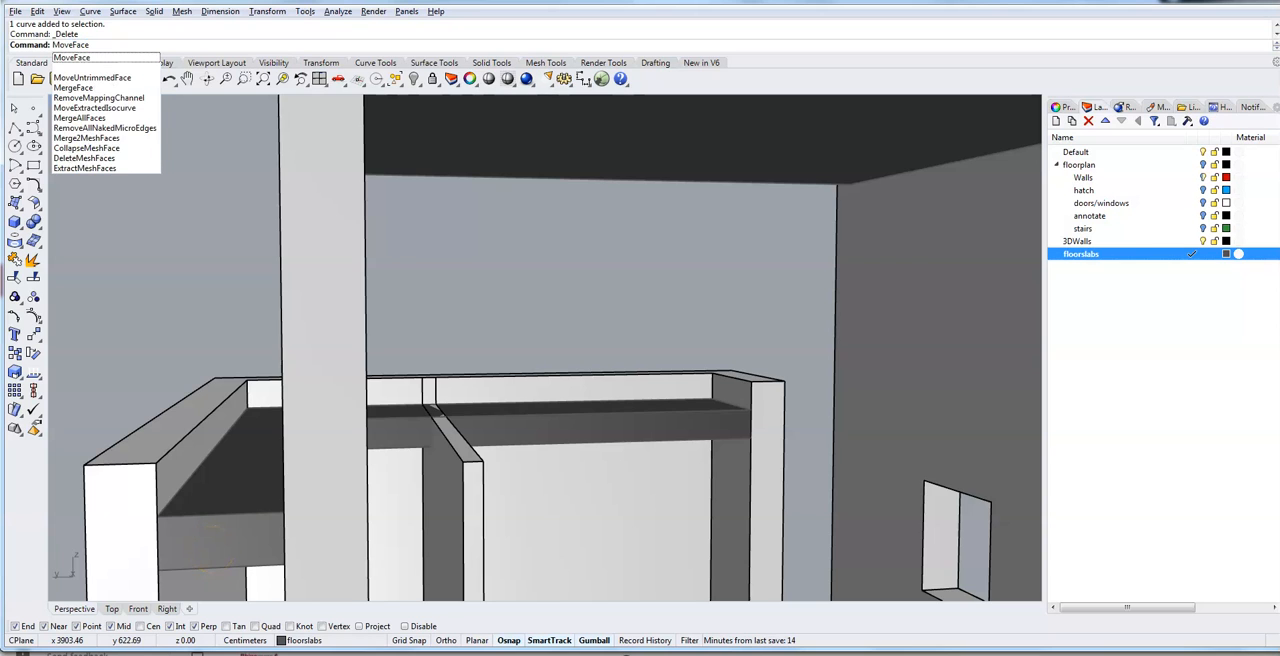
{"action": "key", "text": "Return"}
{"action": "left_click", "coordinate": [211, 551]}
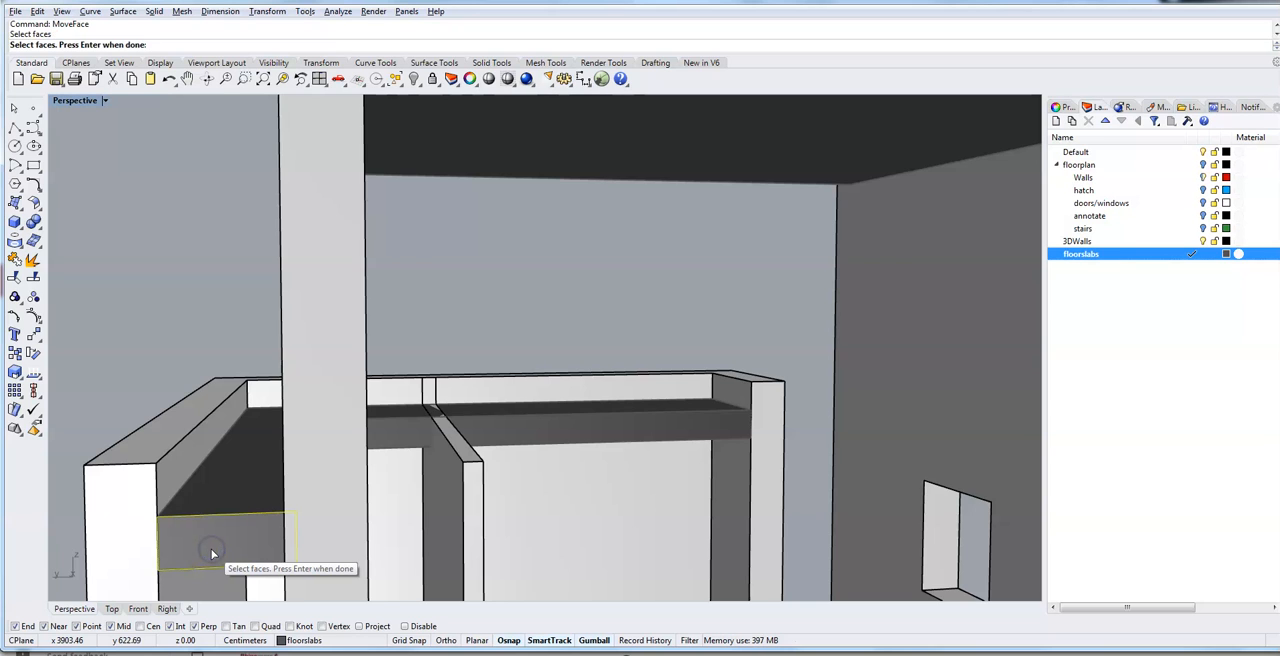
{"action": "key", "text": "Return"}
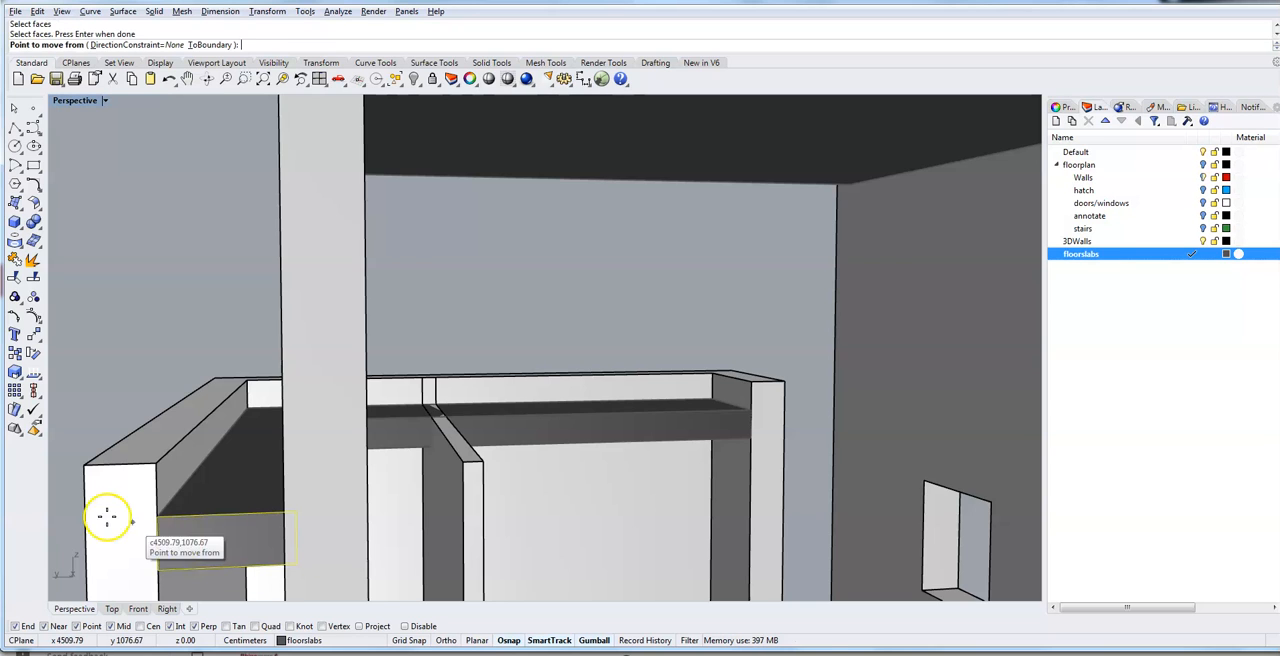
{"action": "left_click", "coordinate": [161, 516]}
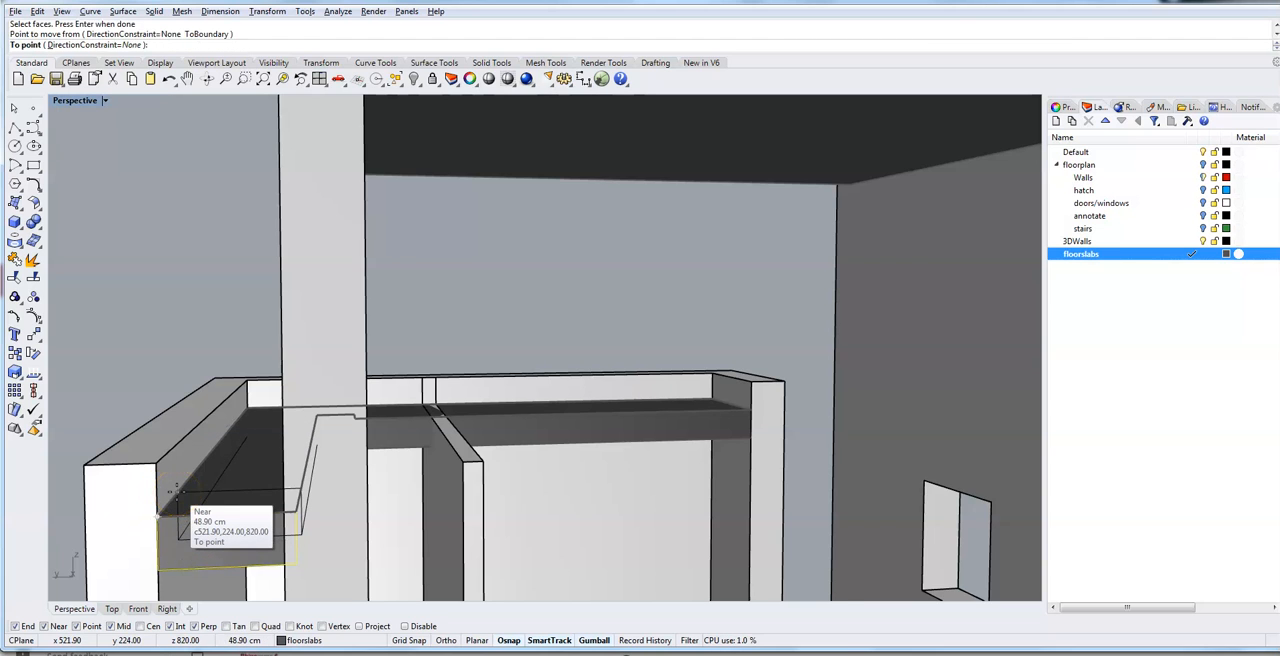
{"action": "type", "text": "25"}
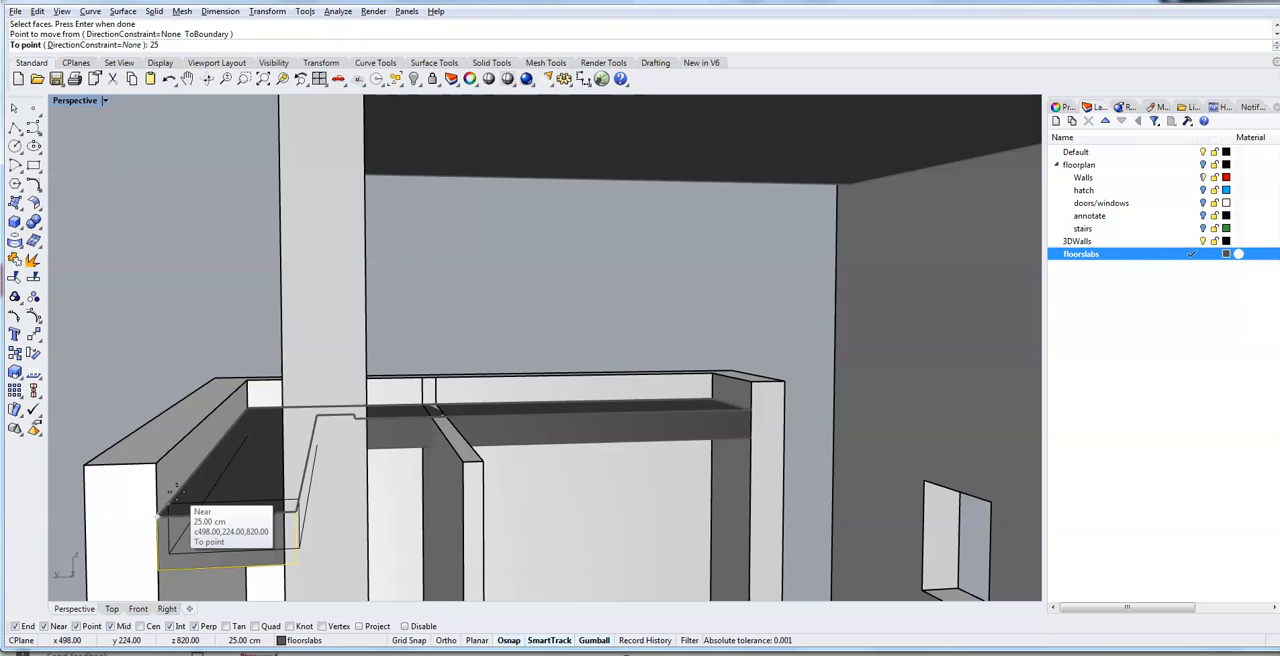
{"action": "key", "text": "Return"}
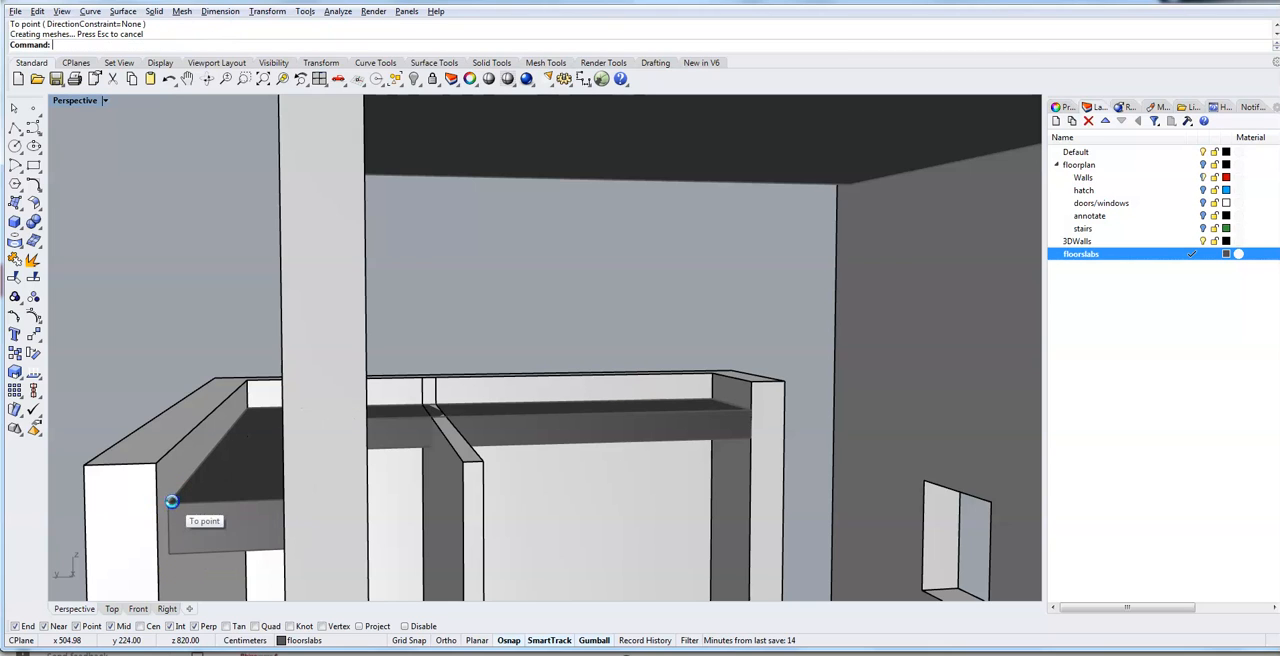
{"action": "left_click", "coordinate": [160, 523]}
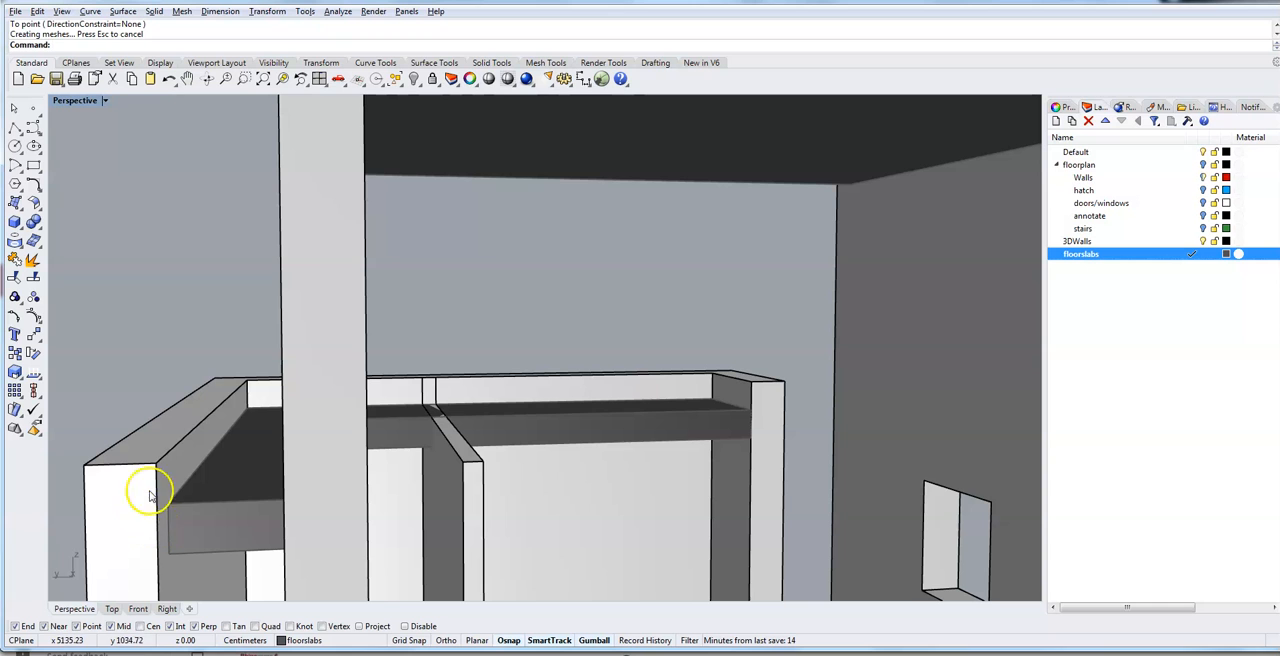
- On the 3DWalls layer, draw a box closing the roof slab's exposed end, from the slab's underside up to the parapet's top
{"action": "scroll", "coordinate": [163, 523], "scroll_direction": "up", "scroll_amount": 3}
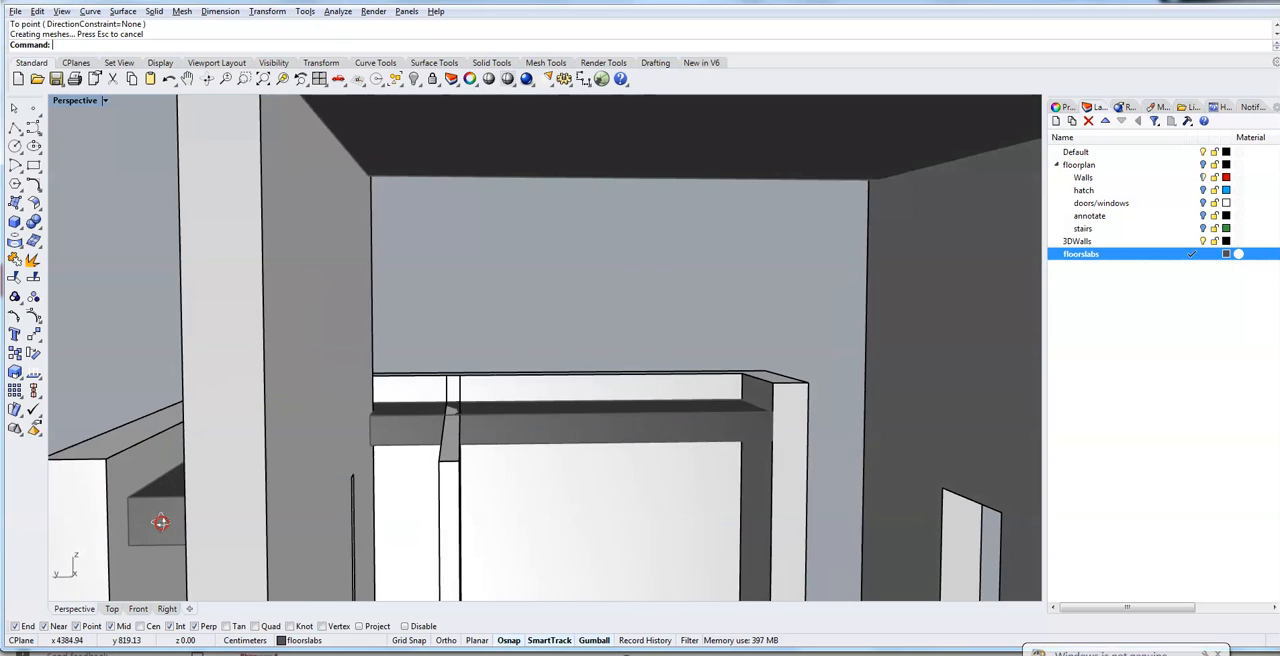
{"action": "right_click_drag", "start_coordinate": [154, 523], "coordinate": [194, 523]}
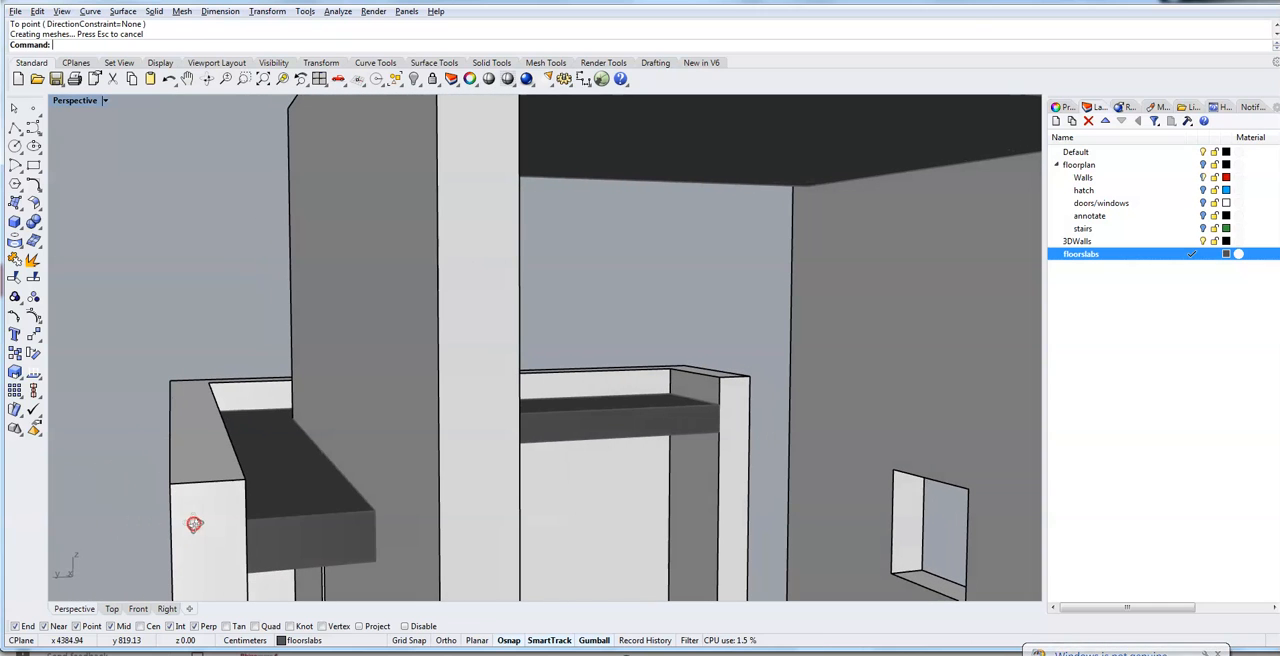
{"action": "left_click", "coordinate": [16, 220]}
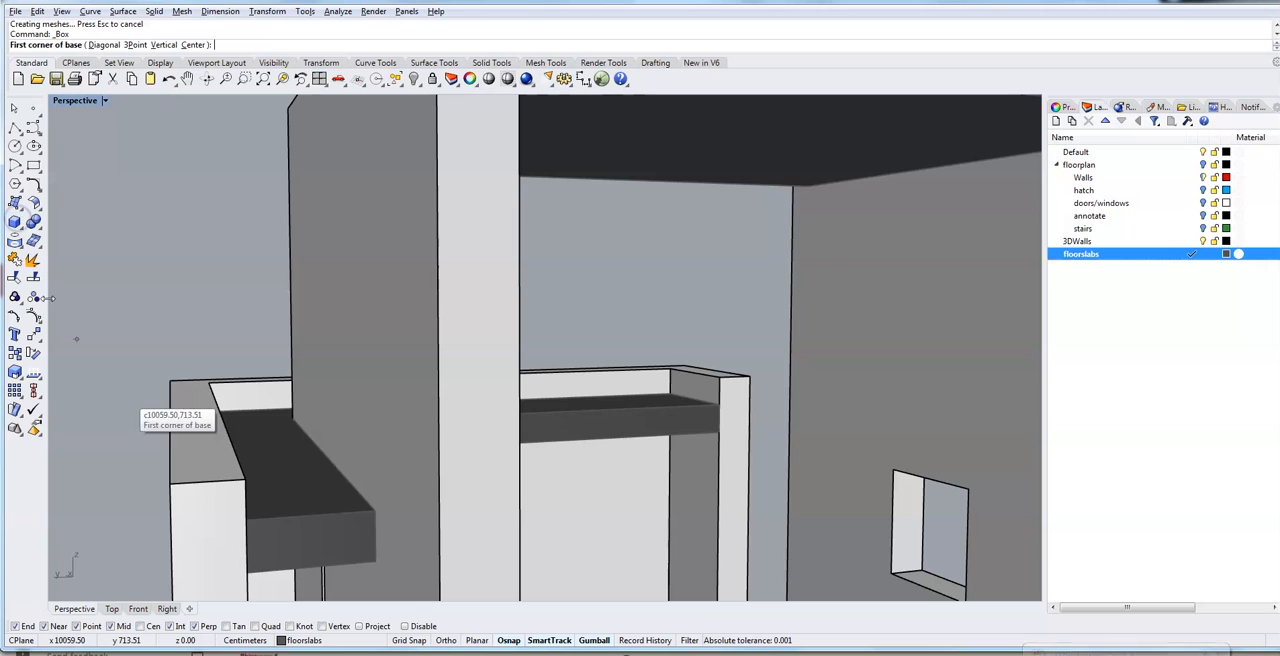
{"action": "left_click", "coordinate": [322, 641]}
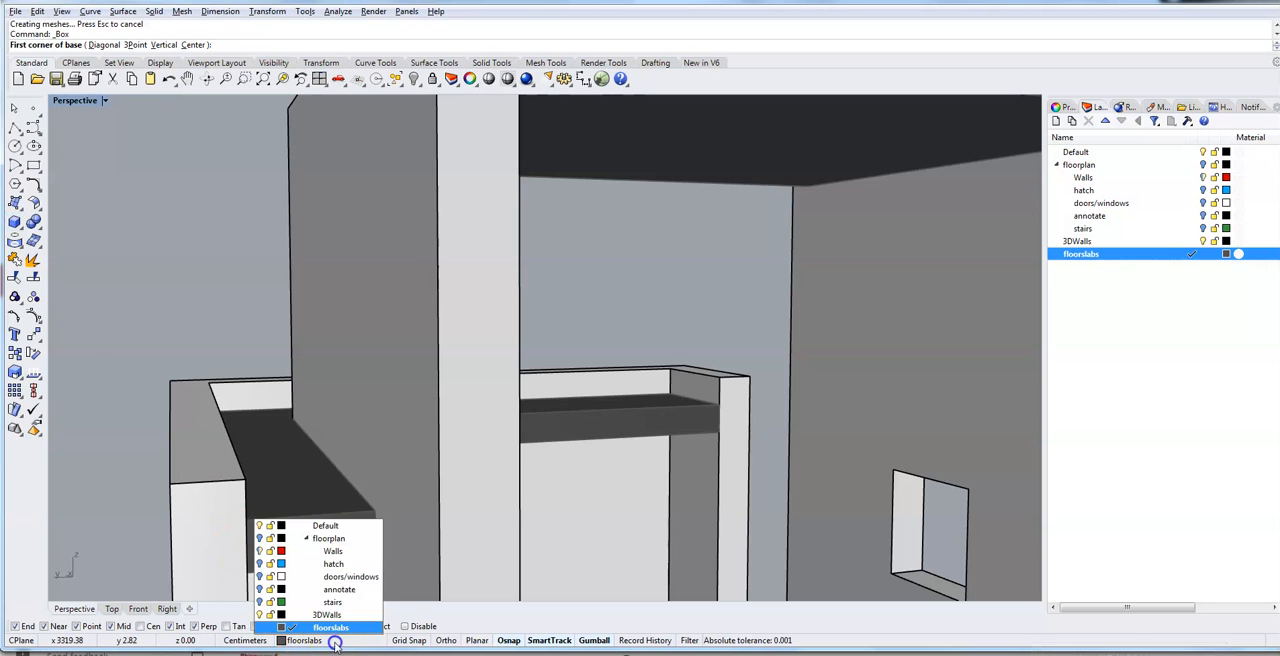
{"action": "left_click", "coordinate": [328, 614]}
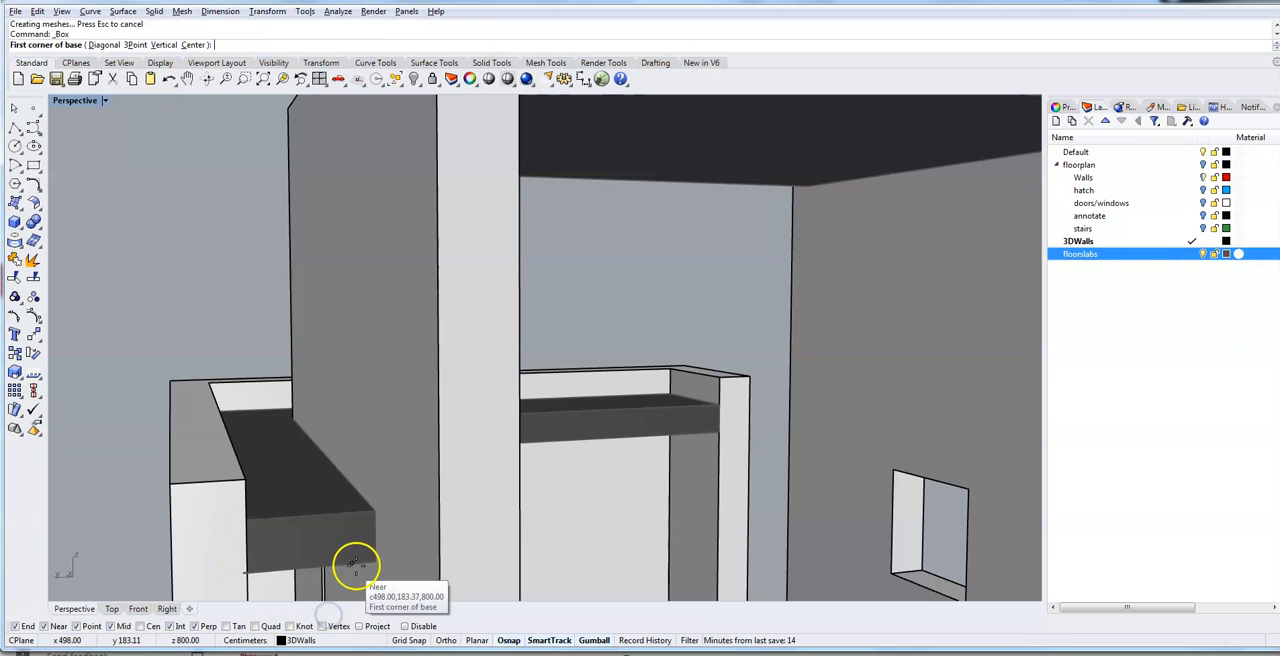
{"action": "left_click", "coordinate": [375, 558]}
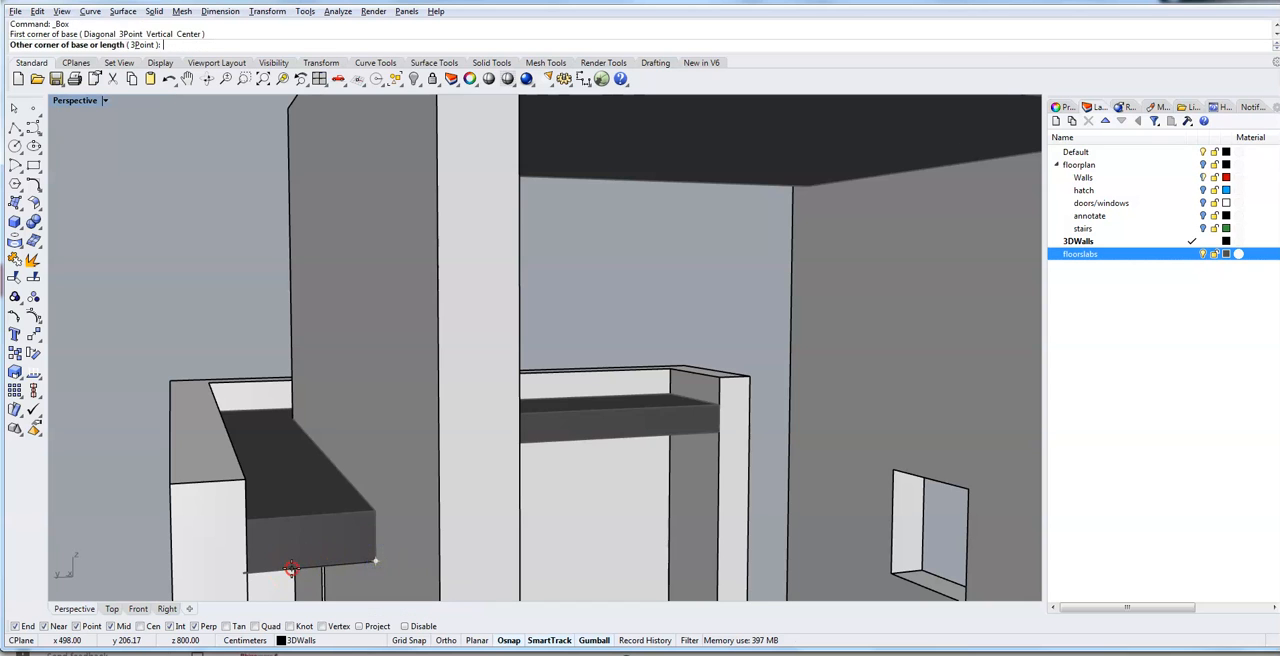
{"action": "right_click_drag", "start_coordinate": [290, 562], "coordinate": [260, 565]}
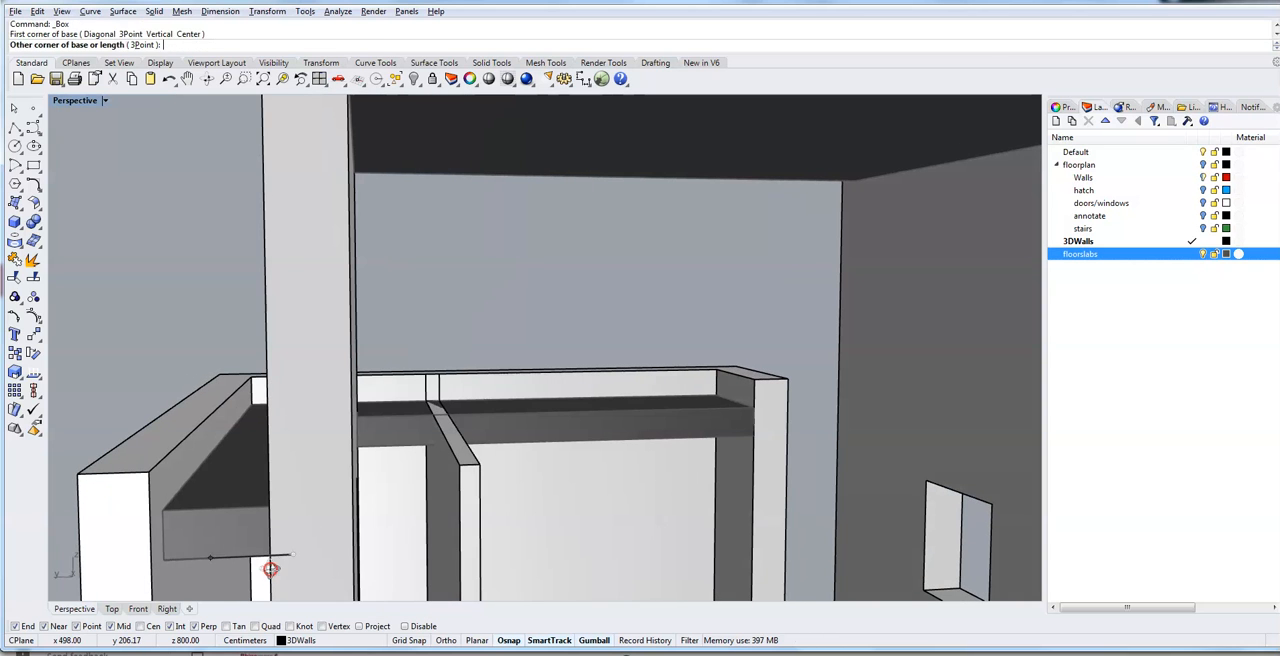
{"action": "left_click", "coordinate": [146, 578]}
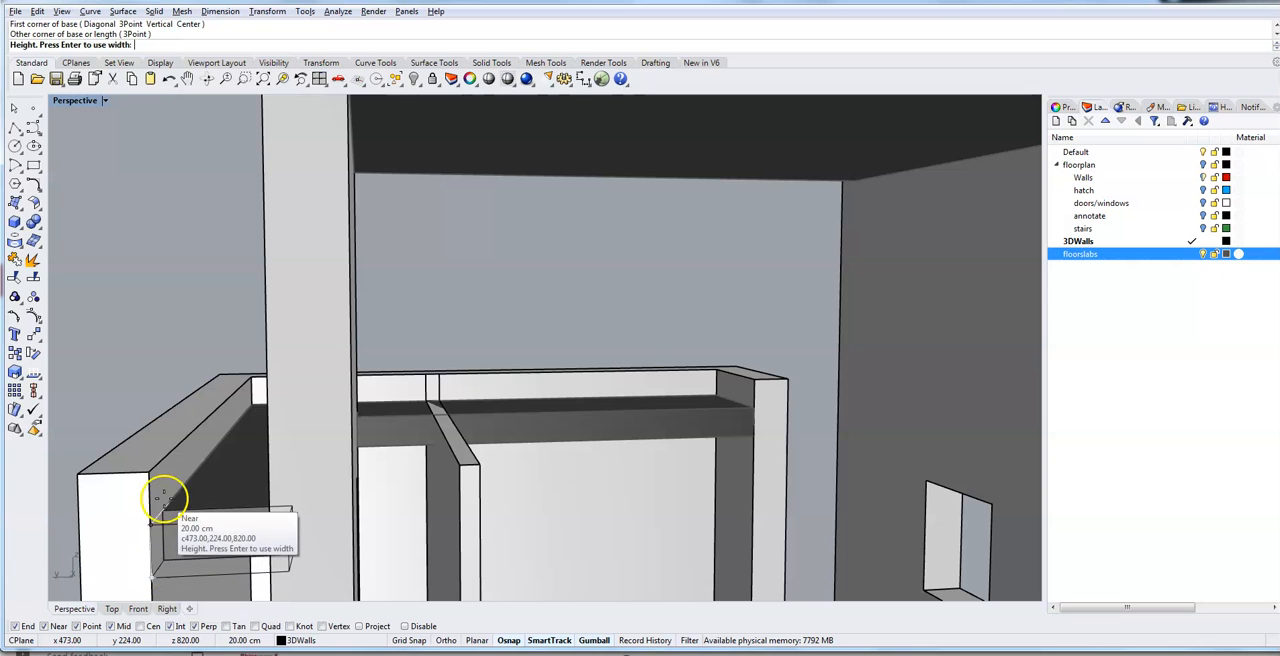
{"action": "left_click", "coordinate": [147, 466]}
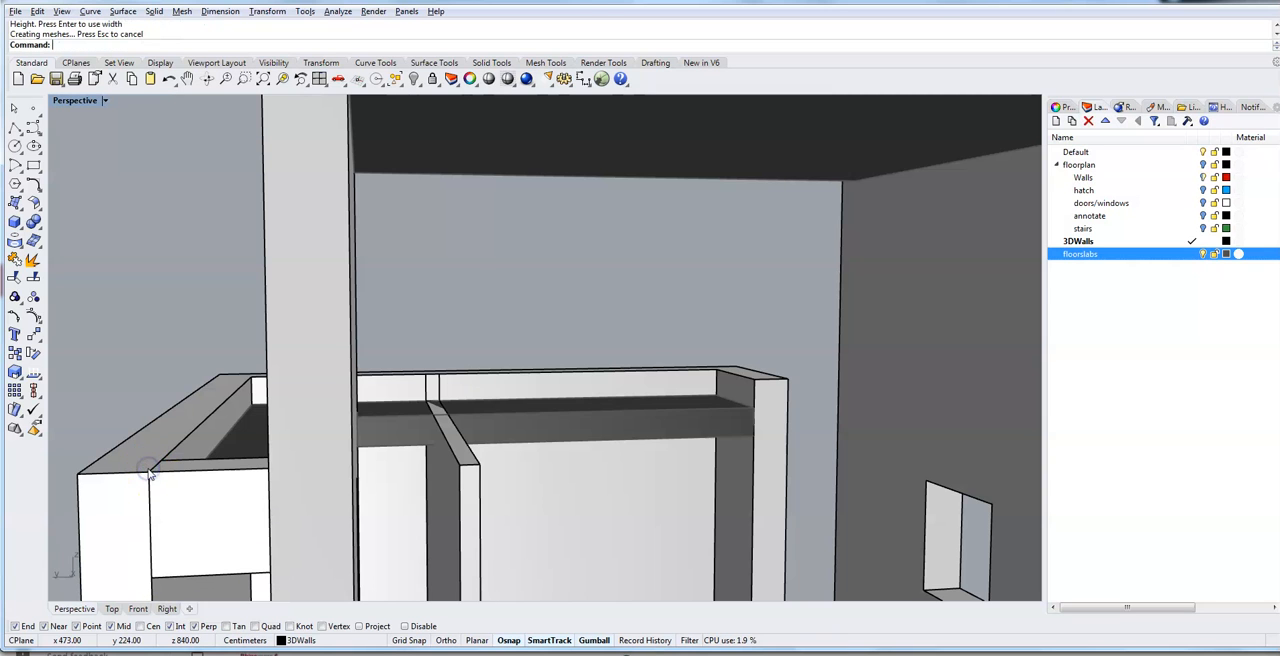
- Join the new wall box to the outer parapet walls with BooleanUnion and merge their coplanar faces with MergeAllFaces
{"action": "right_click_drag", "start_coordinate": [152, 492], "coordinate": [203, 484]}
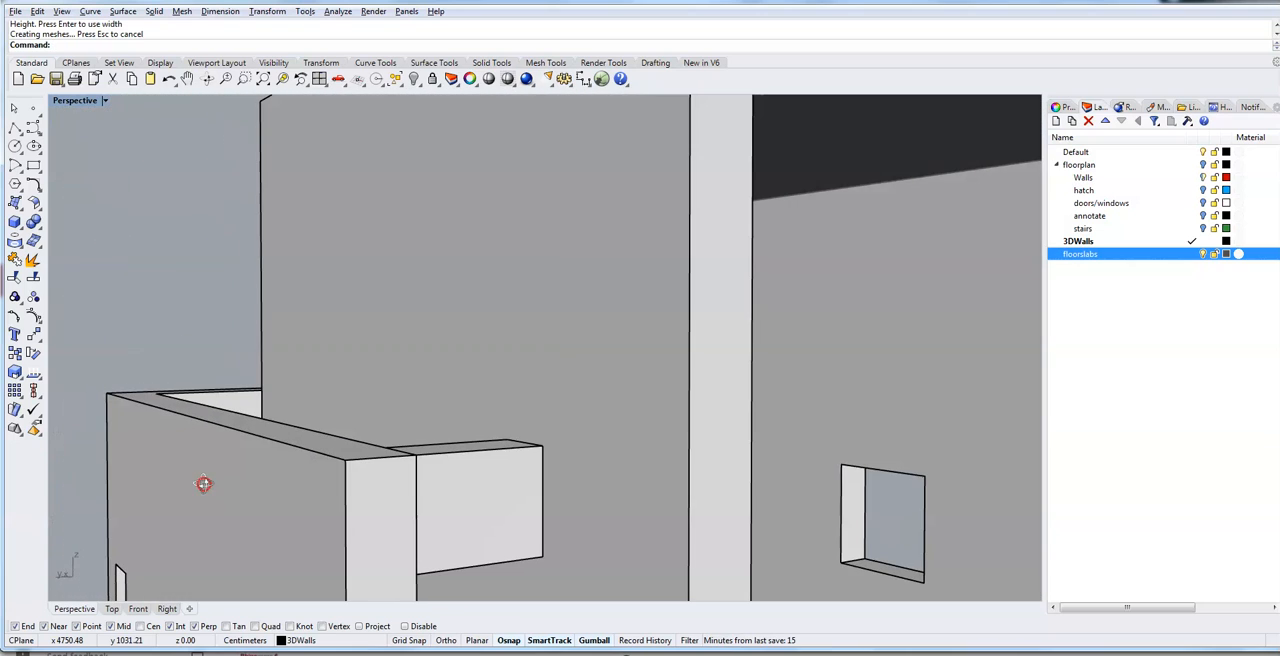
{"action": "left_click", "coordinate": [438, 512]}
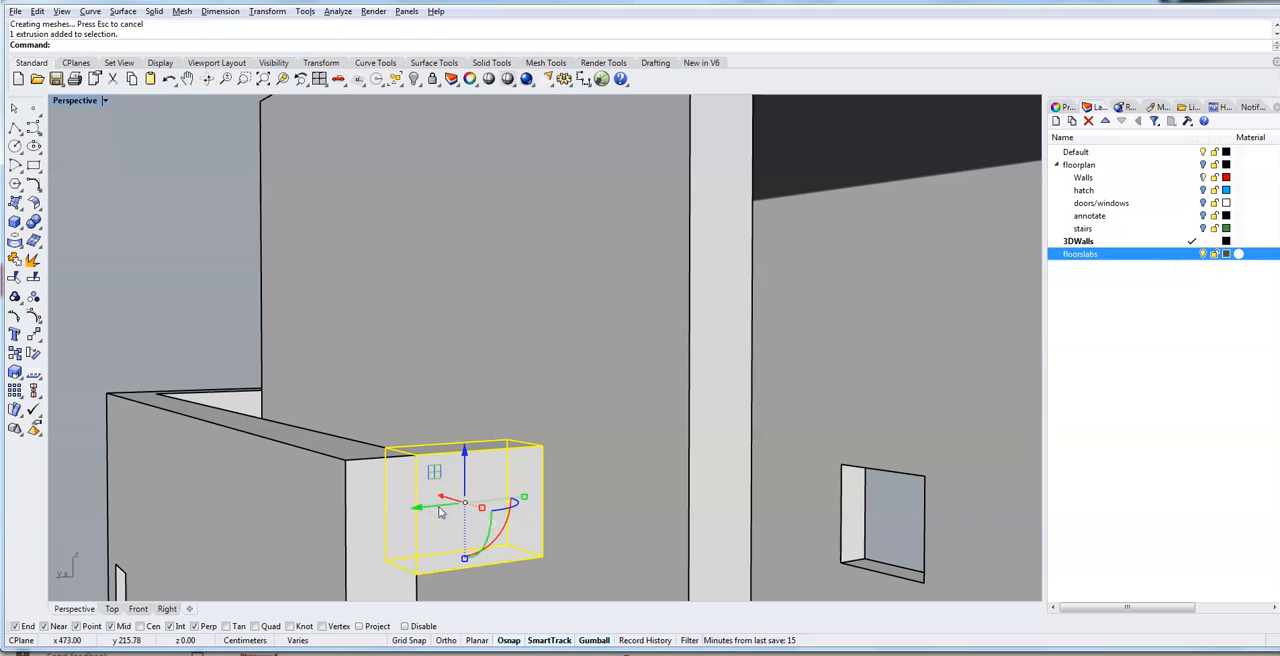
{"action": "left_click", "coordinate": [272, 519], "text": "shift"}
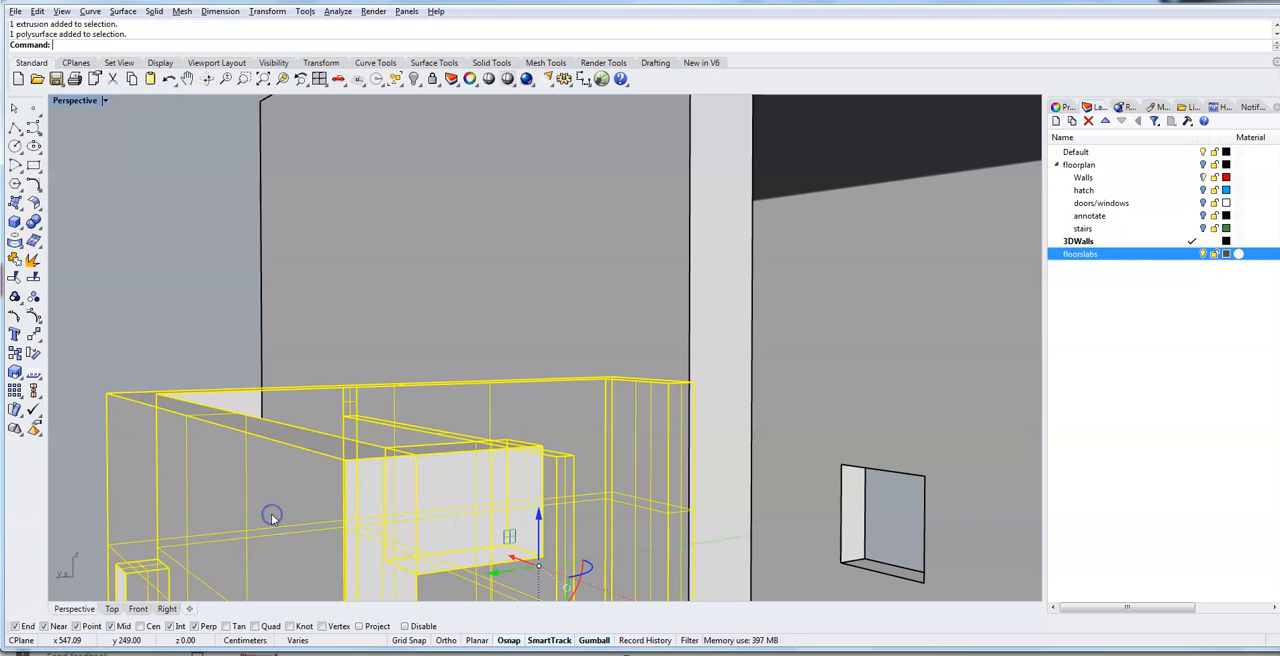
{"action": "type", "text": "Boo"}
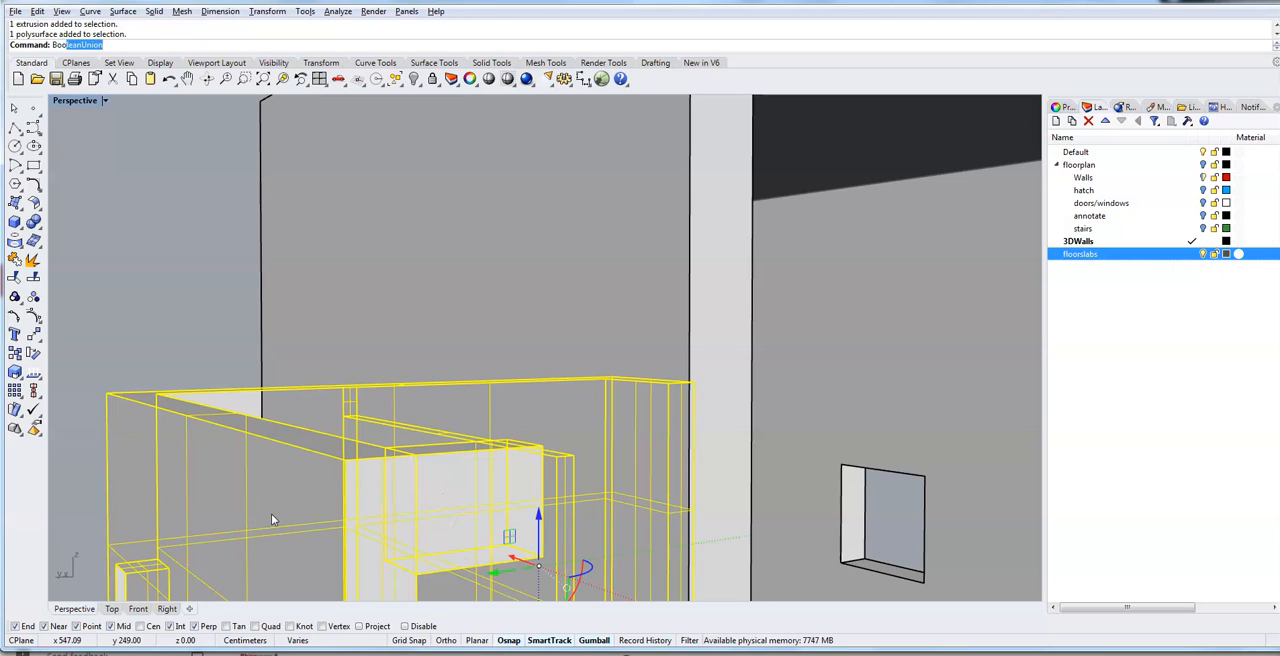
{"action": "type", "text": "leanUnion"}
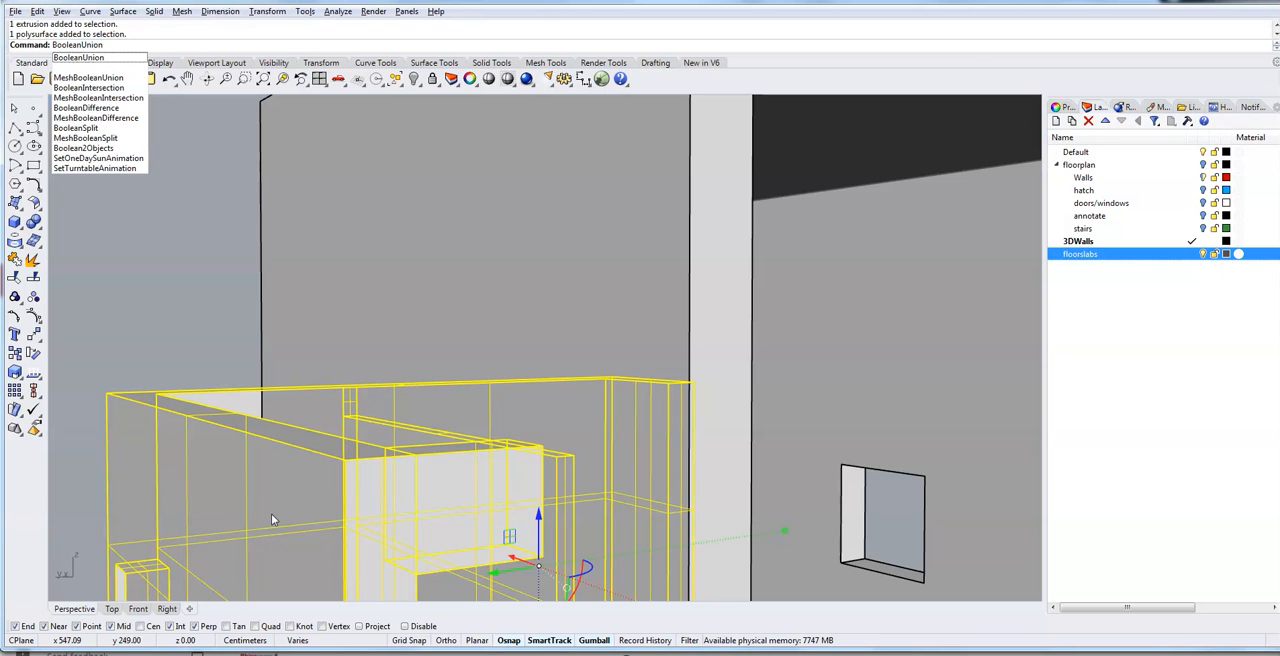
{"action": "key", "text": "Return"}
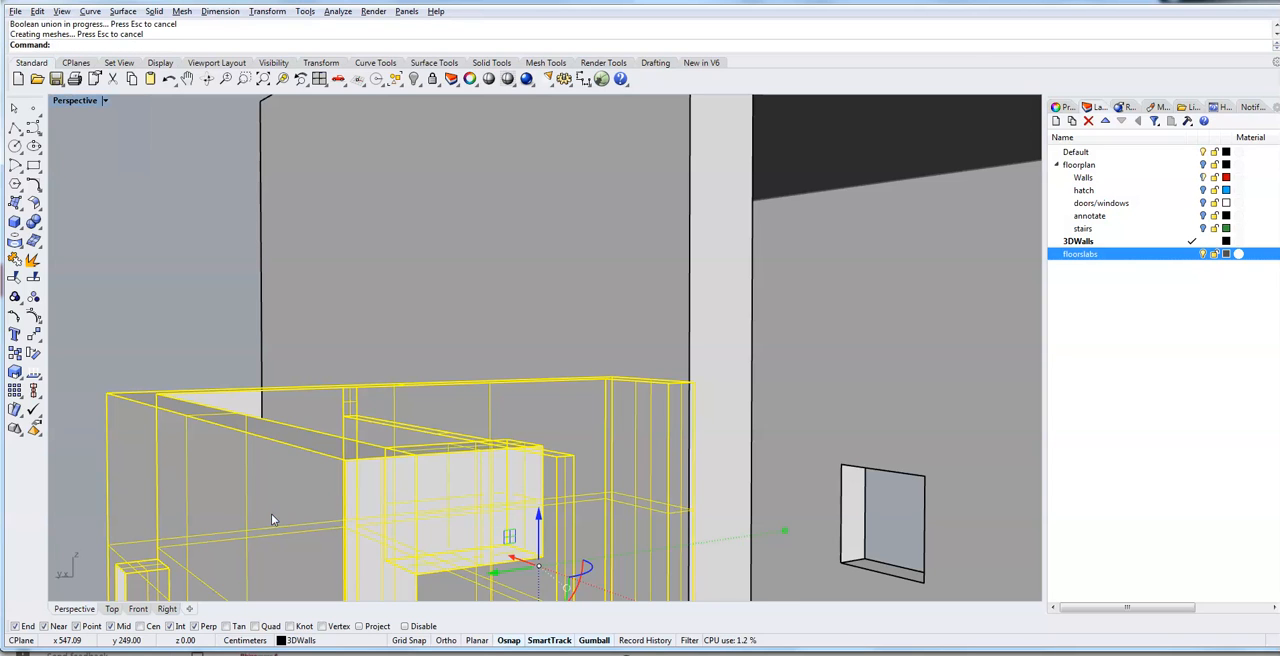
{"action": "type", "text": "MergeAllFaces"}
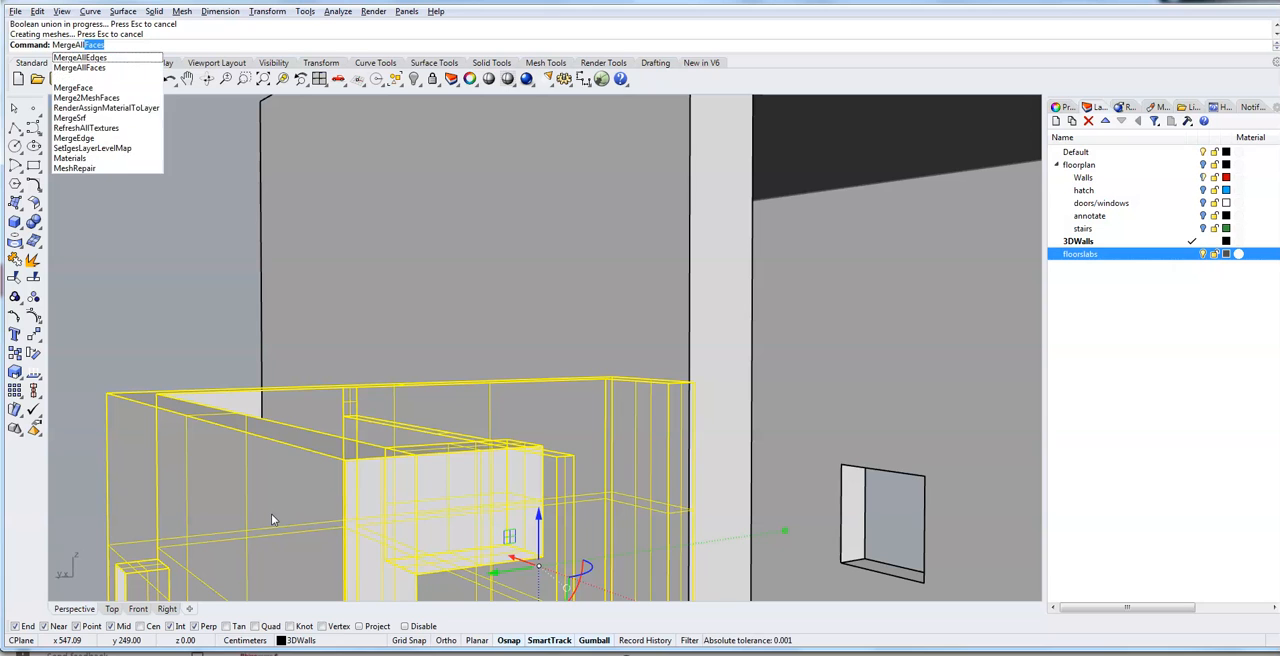
{"action": "key", "text": "Return"}
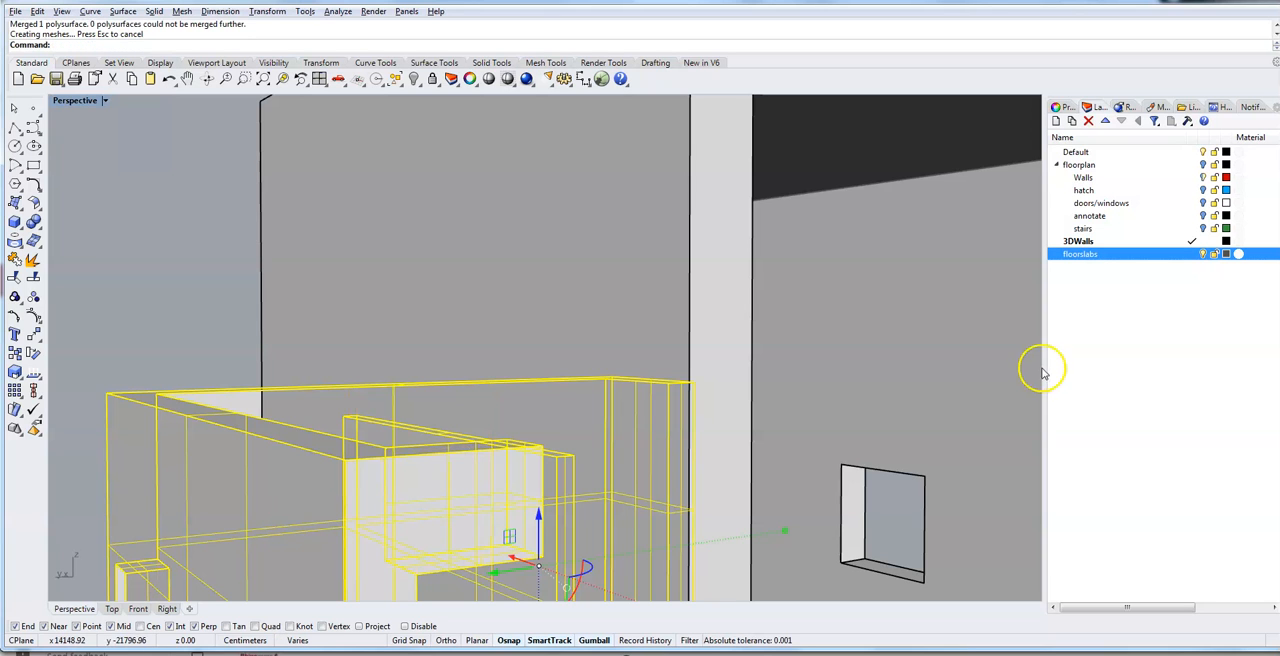
{"action": "left_click", "coordinate": [155, 327]}
- Draw a 20 cm high box on the roof slab along the upper room's open side, from the new parapet's end to the far wall corner
{"action": "right_click_drag", "start_coordinate": [407, 513], "coordinate": [351, 499]}
{"action": "scroll", "coordinate": [386, 474], "scroll_direction": "down", "scroll_amount": 9}
{"action": "scroll", "coordinate": [342, 503], "scroll_direction": "down", "scroll_amount": 8}
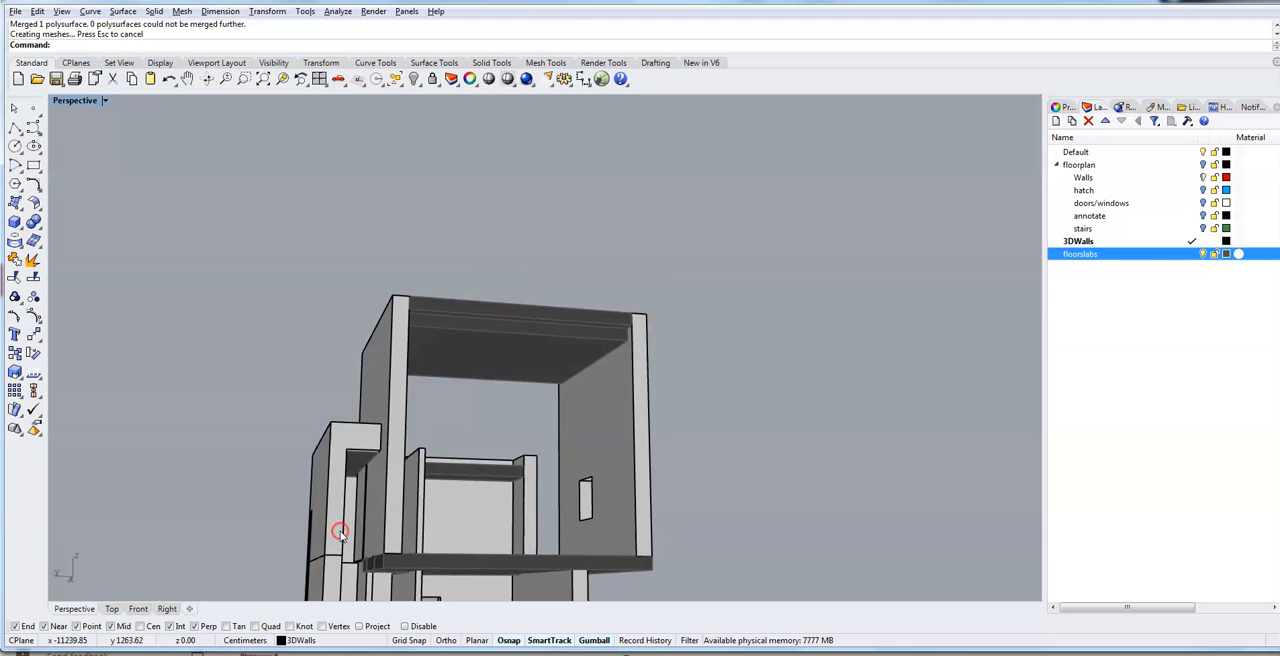
{"action": "right_click_drag", "start_coordinate": [319, 559], "coordinate": [384, 585]}
{"action": "right_click_drag", "start_coordinate": [259, 501], "coordinate": [437, 544]}
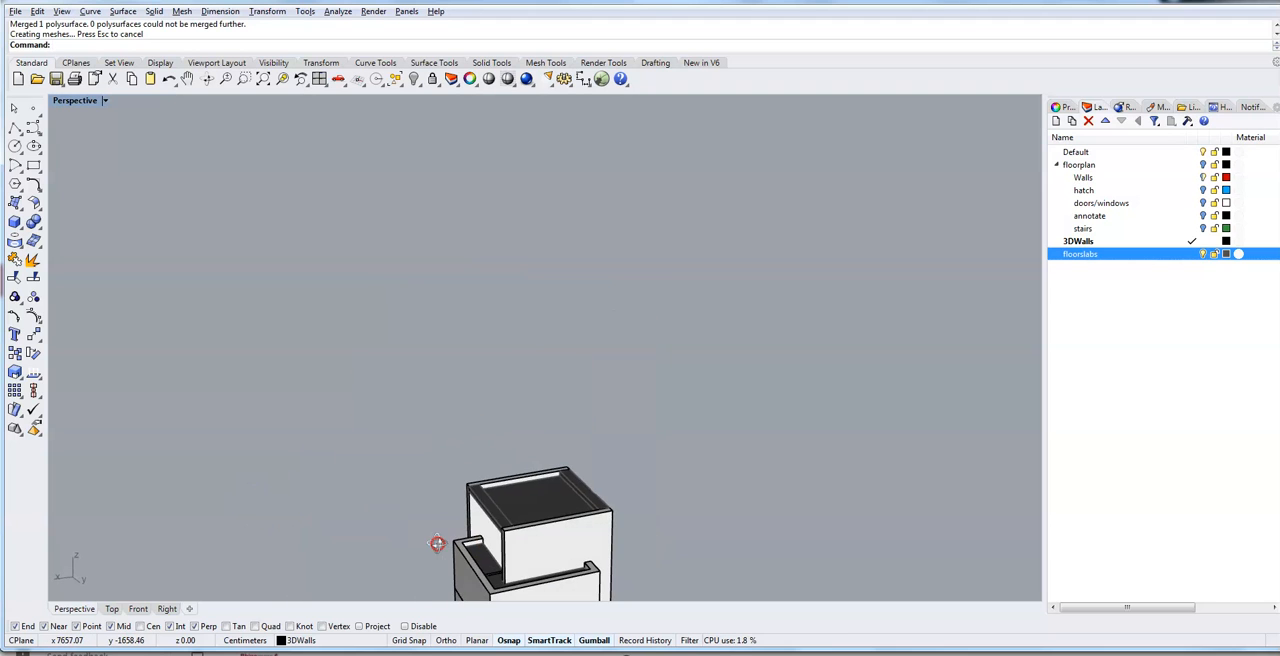
{"action": "scroll", "coordinate": [510, 600], "scroll_direction": "up", "scroll_amount": 10}
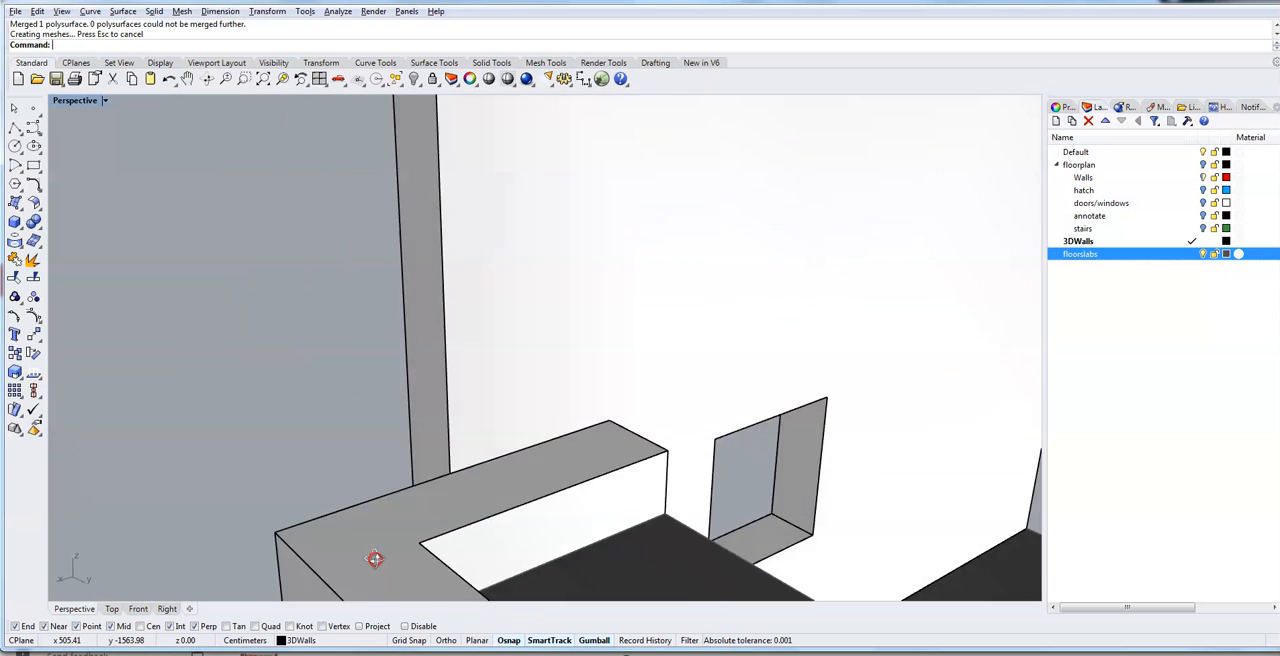
{"action": "mouse_move", "coordinate": [375, 559]}
{"action": "right_mouse_down"}
{"action": "mouse_move", "coordinate": [451, 568]}
{"action": "mouse_move", "coordinate": [351, 551]}
{"action": "right_mouse_up"}
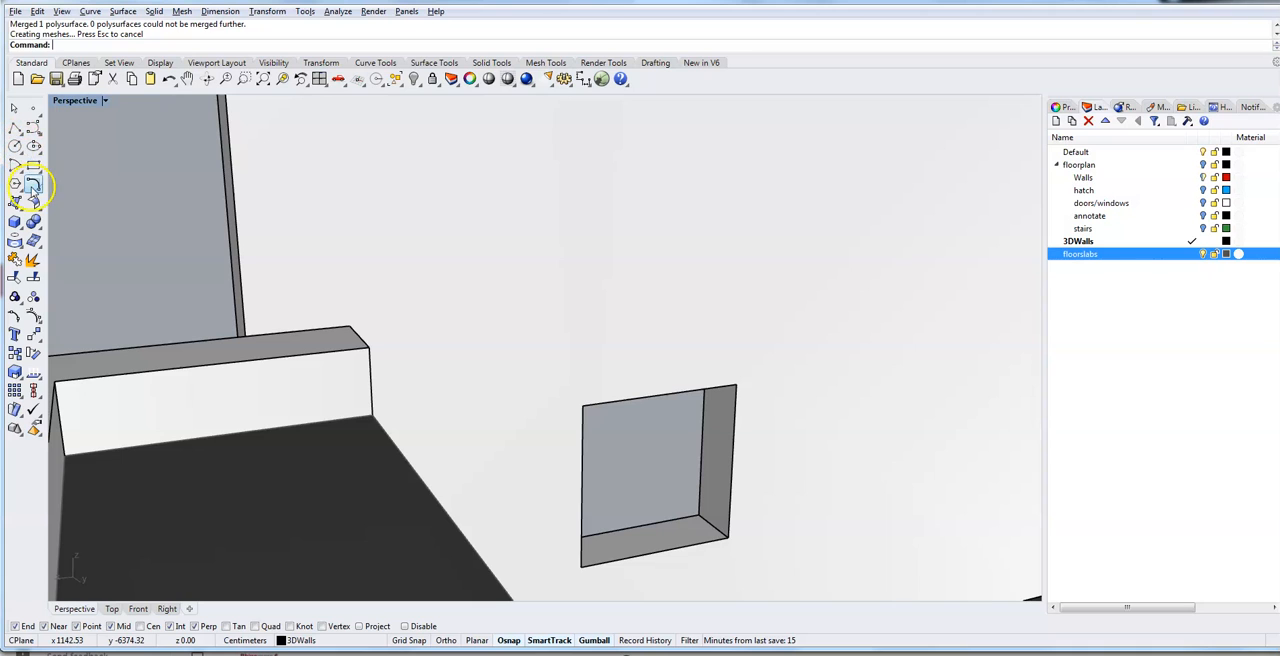
{"action": "left_click", "coordinate": [14, 223]}
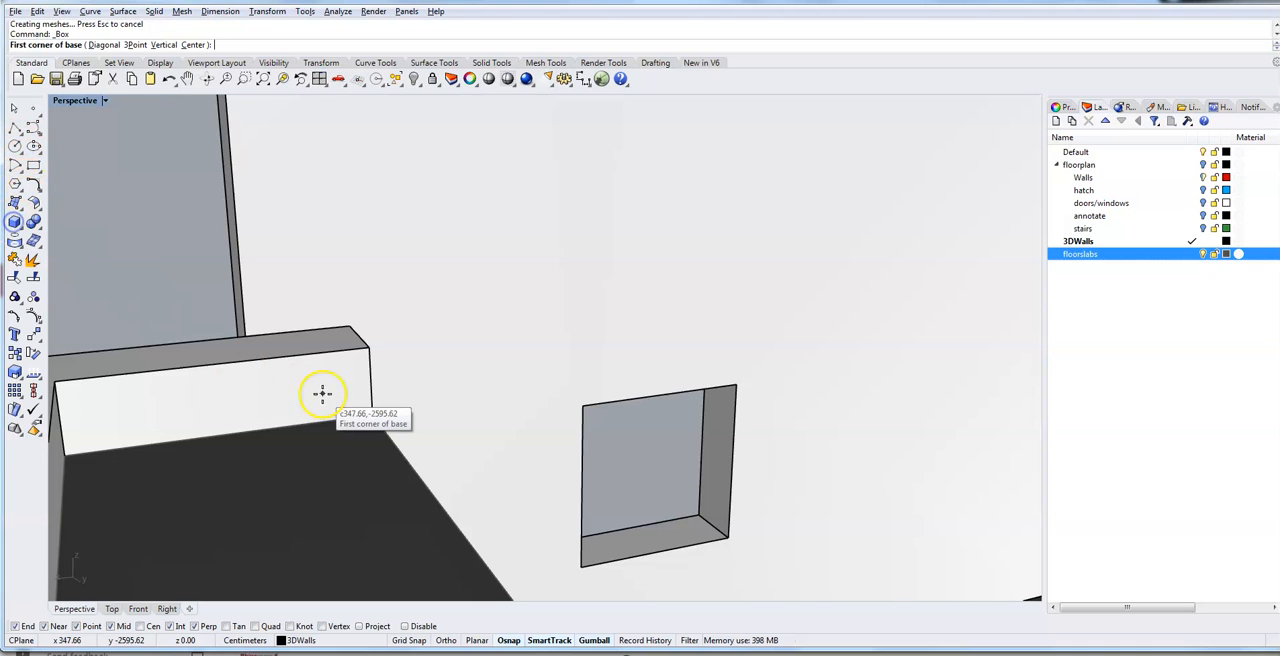
{"action": "left_click", "coordinate": [371, 413]}
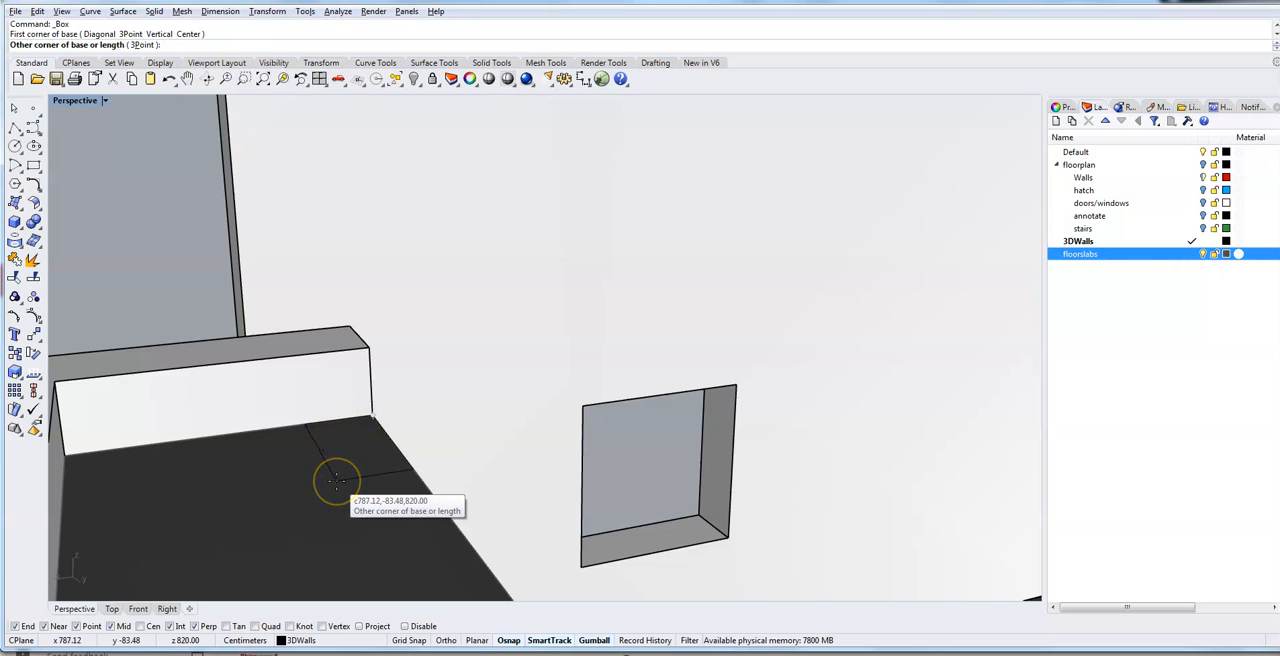
{"action": "right_click_drag", "start_coordinate": [343, 481], "coordinate": [422, 496]}
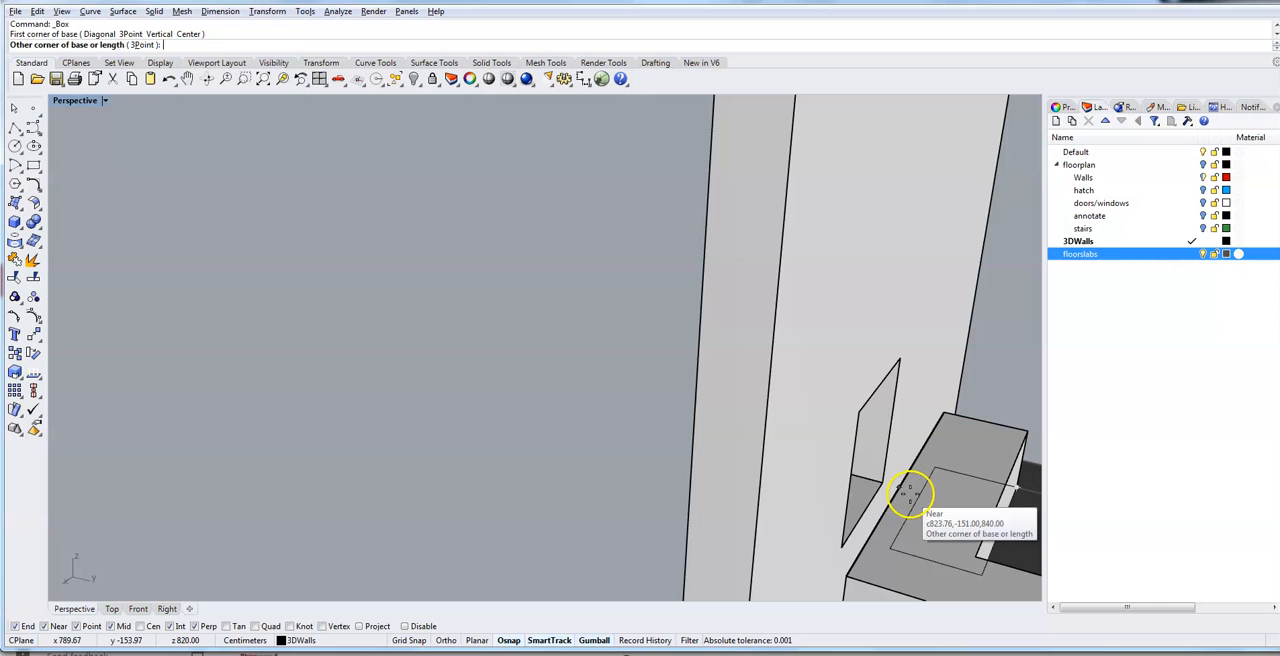
{"action": "right_click_drag", "start_coordinate": [998, 506], "coordinate": [711, 381], "text": "shift"}
{"action": "scroll", "coordinate": [1030, 380], "scroll_direction": "up", "scroll_amount": 10}
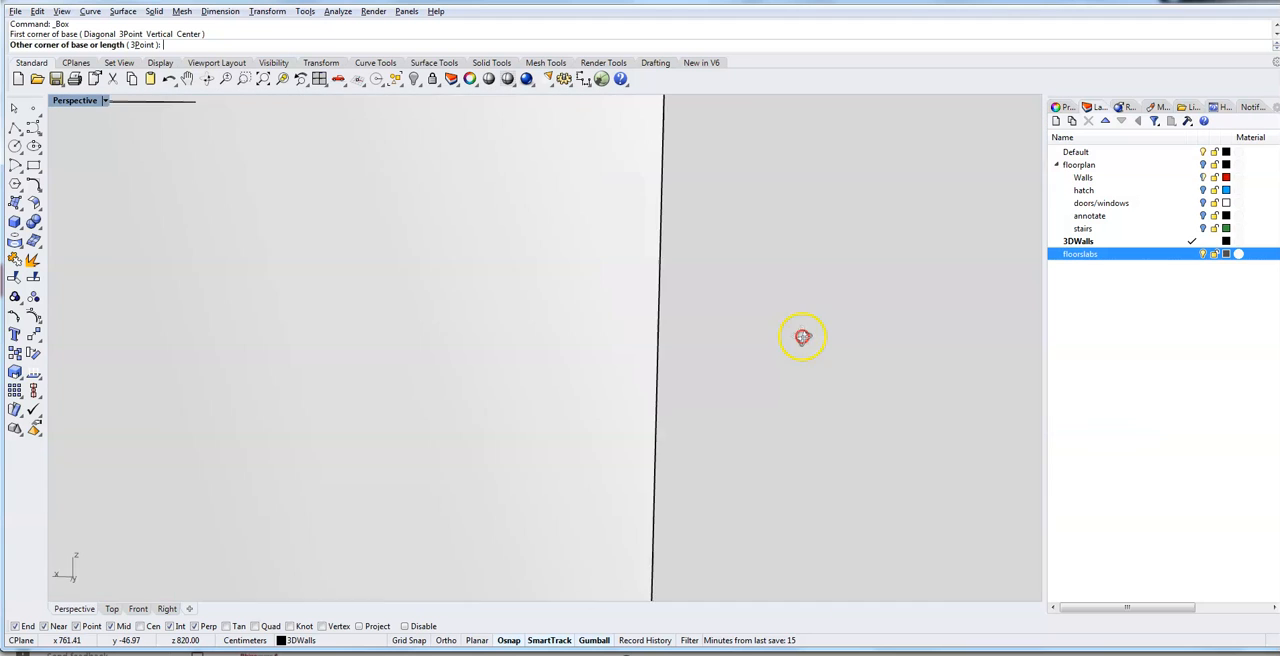
{"action": "right_click_drag", "start_coordinate": [803, 337], "coordinate": [347, 320]}
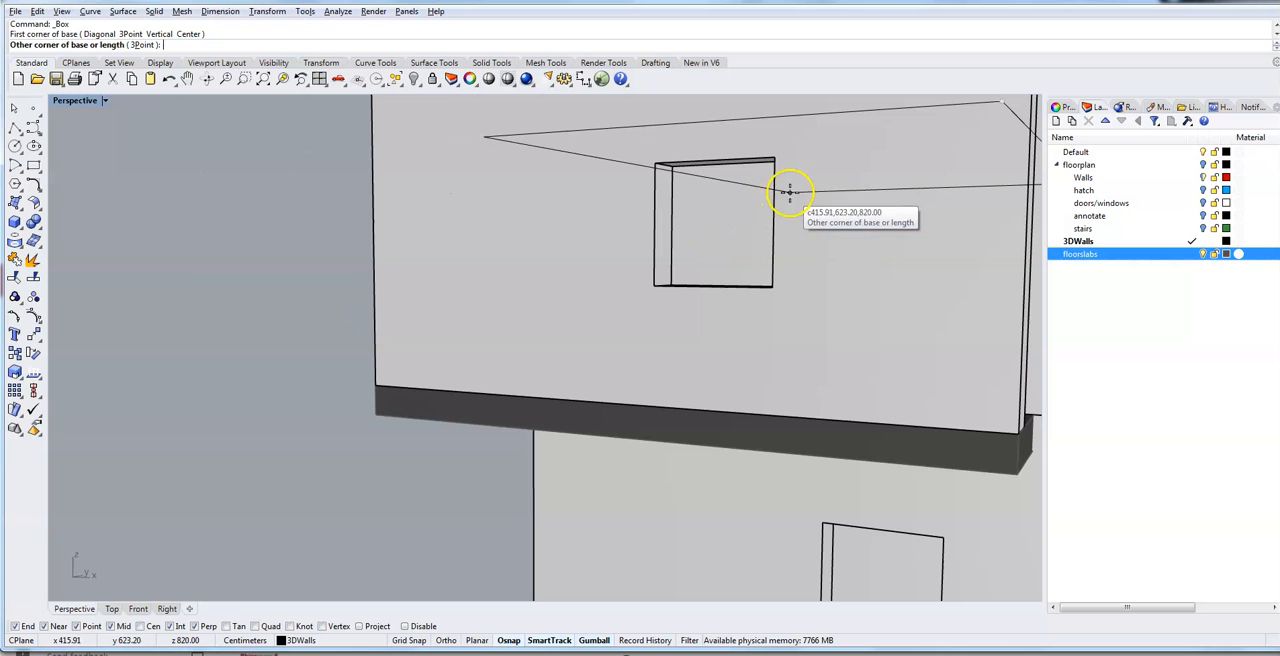
{"action": "right_click_drag", "start_coordinate": [829, 163], "coordinate": [443, 526]}
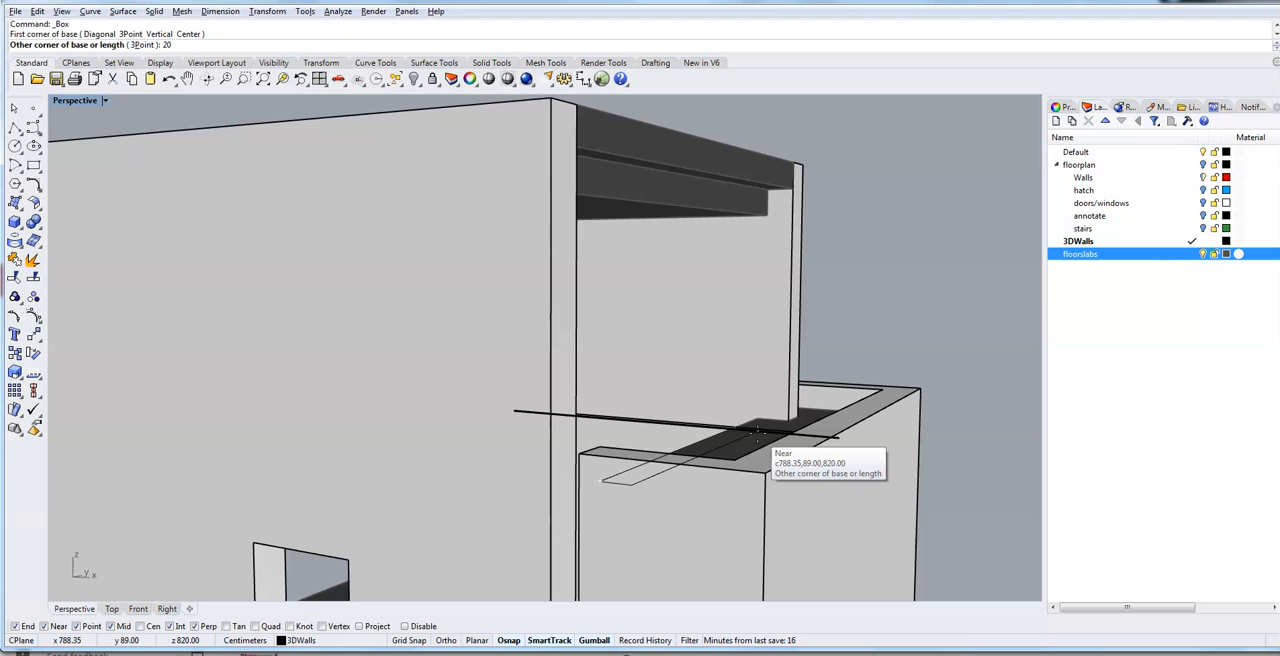
{"action": "scroll", "coordinate": [757, 432], "scroll_direction": "up", "scroll_amount": 10}
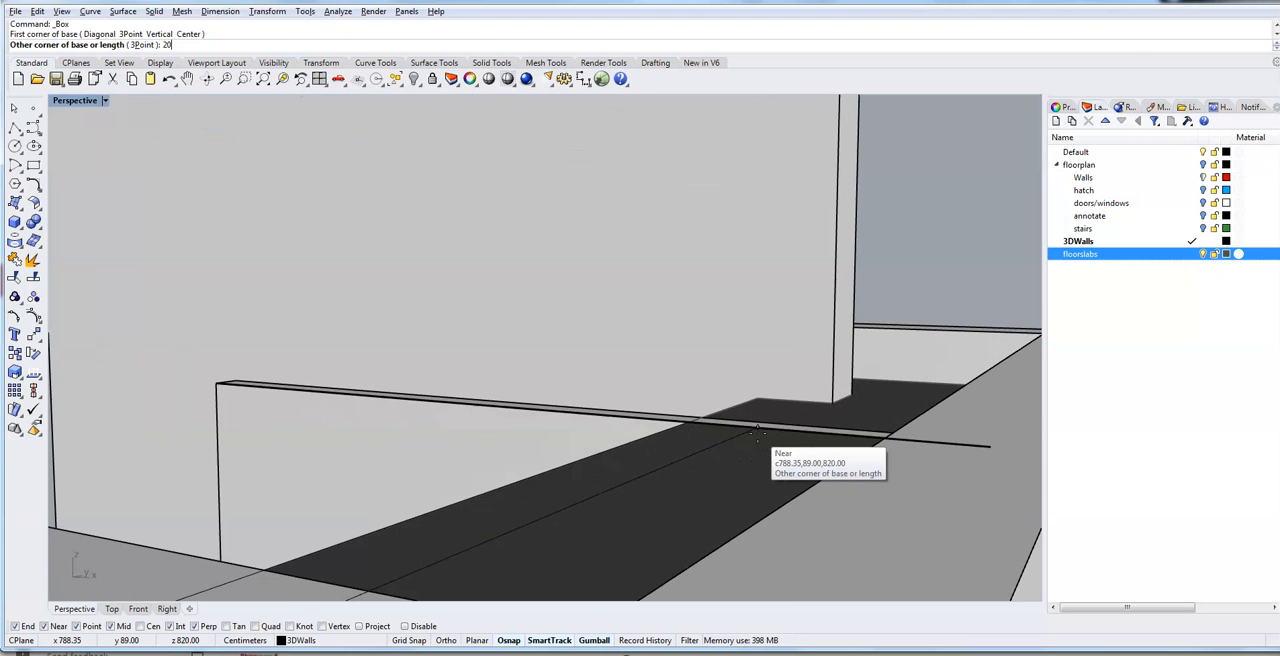
{"action": "left_click", "coordinate": [816, 404]}
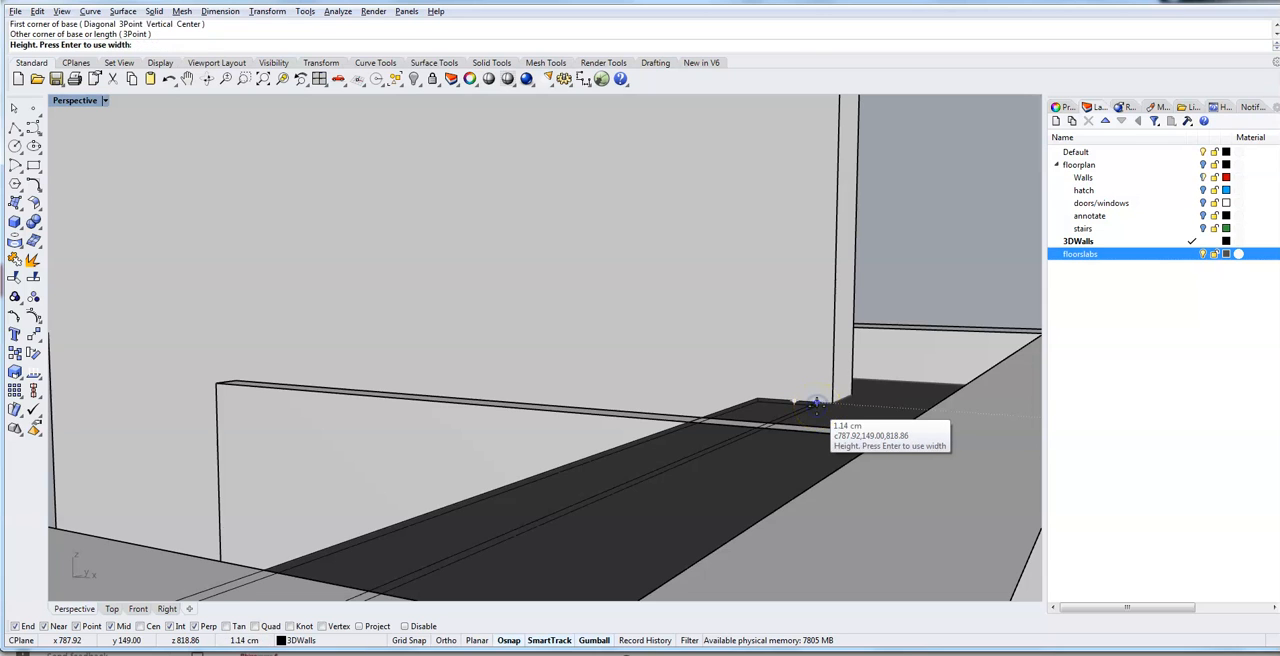
{"action": "left_click", "coordinate": [810, 358]}
{"action": "type", "text": "20"}
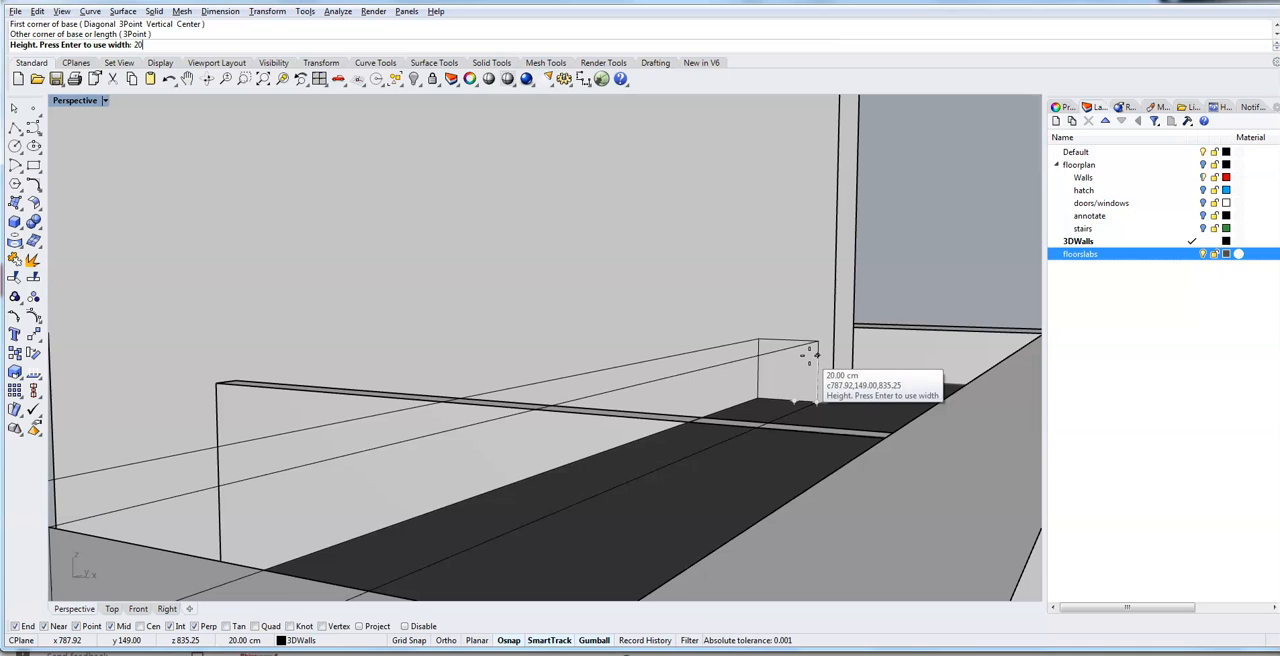
{"action": "key", "text": "Return"}
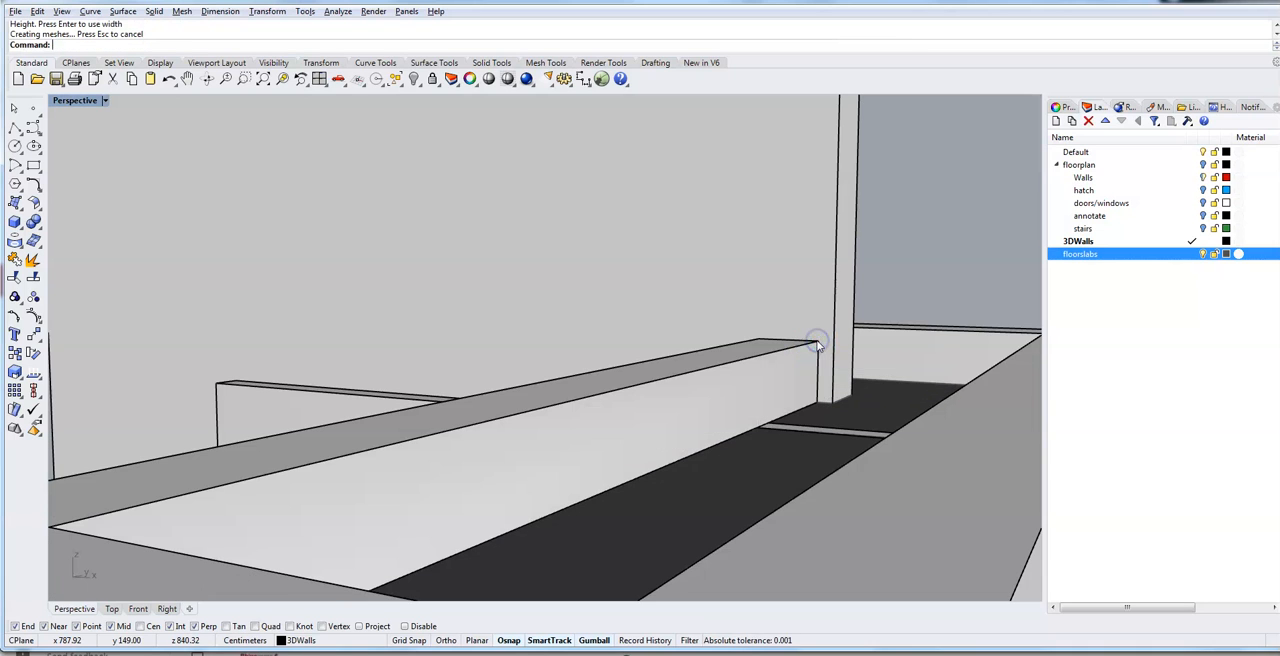
- Move the new box on the roof slab to the floorslabs layer
{"action": "left_click", "coordinate": [768, 378]}
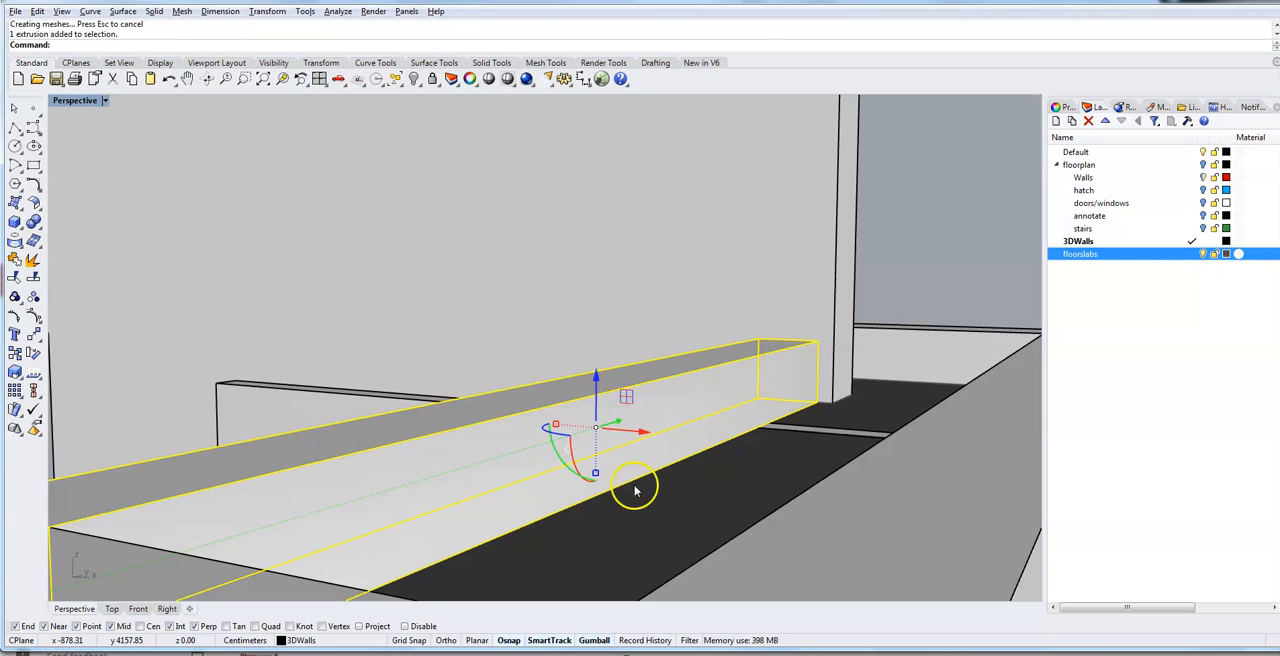
{"action": "left_click", "coordinate": [331, 641]}
{"action": "left_click", "coordinate": [329, 627]}
{"action": "left_click", "coordinate": [676, 529]}
- Examine the upper storey and the roof slab's new edge box from several sides, then close up
{"action": "mouse_move", "coordinate": [916, 280]}
{"action": "right_mouse_down"}
{"action": "mouse_move", "coordinate": [957, 243]}
{"action": "mouse_move", "coordinate": [883, 289]}
{"action": "mouse_move", "coordinate": [935, 310]}
{"action": "right_mouse_up"}
{"action": "scroll", "coordinate": [447, 403], "scroll_direction": "down", "scroll_amount": 4}
{"action": "mouse_move", "coordinate": [660, 315]}
{"action": "right_mouse_down"}
{"action": "mouse_move", "coordinate": [641, 341]}
{"action": "mouse_move", "coordinate": [417, 317]}
{"action": "mouse_move", "coordinate": [371, 359]}
{"action": "mouse_move", "coordinate": [337, 317]}
{"action": "mouse_move", "coordinate": [443, 331]}
{"action": "mouse_move", "coordinate": [666, 323]}
{"action": "mouse_move", "coordinate": [431, 363]}
{"action": "right_mouse_up"}
{"action": "scroll", "coordinate": [676, 355], "scroll_direction": "down", "scroll_amount": 3}
{"action": "right_click_drag", "start_coordinate": [848, 432], "coordinate": [480, 366]}
{"action": "scroll", "coordinate": [480, 372], "scroll_direction": "down", "scroll_amount": 5}
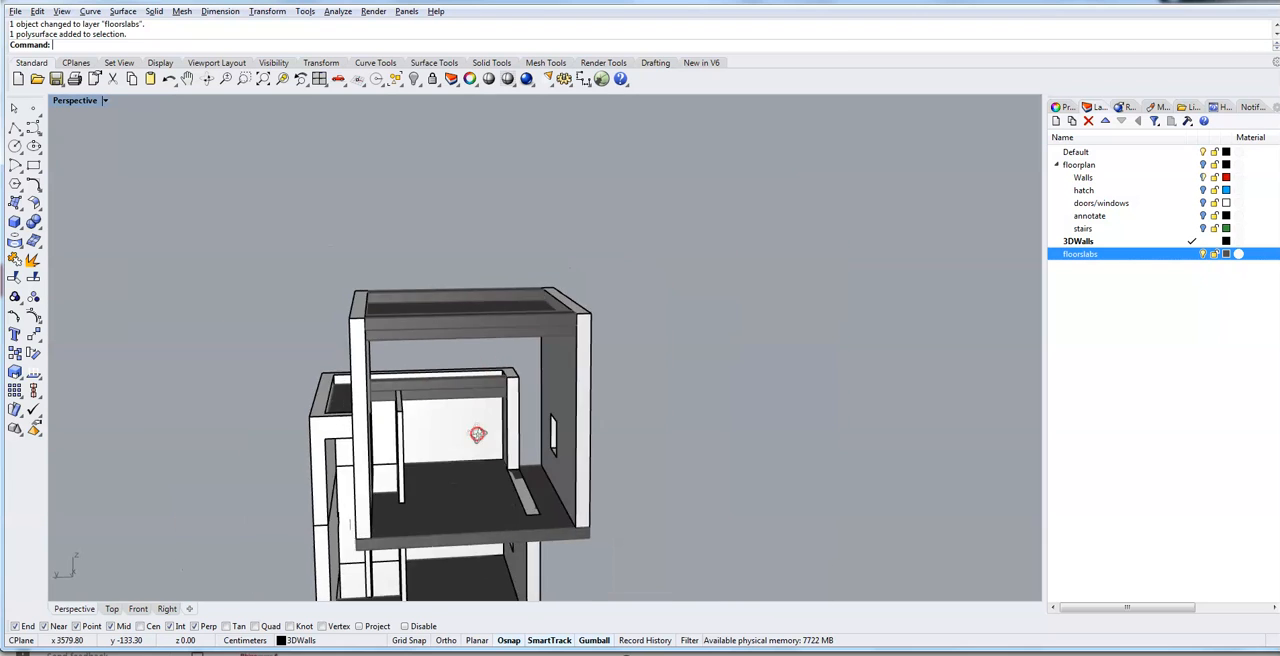
{"action": "right_click_drag", "start_coordinate": [476, 442], "coordinate": [187, 448]}
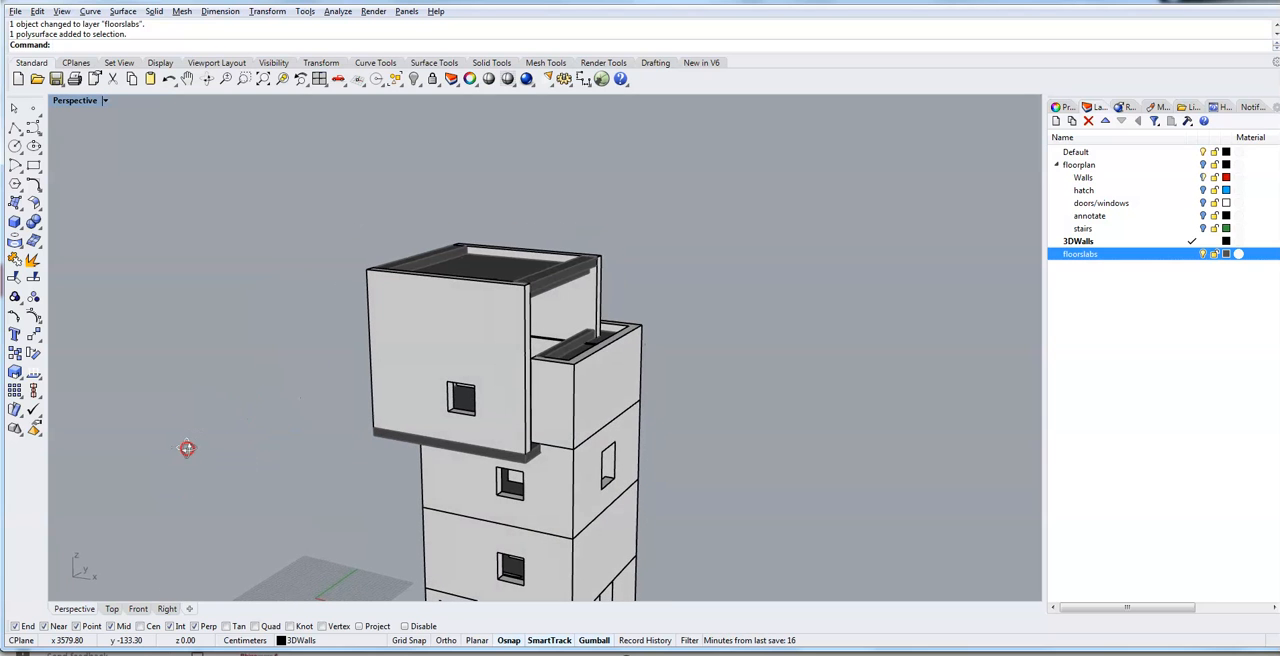
{"action": "scroll", "coordinate": [530, 287], "scroll_direction": "up", "scroll_amount": 8}
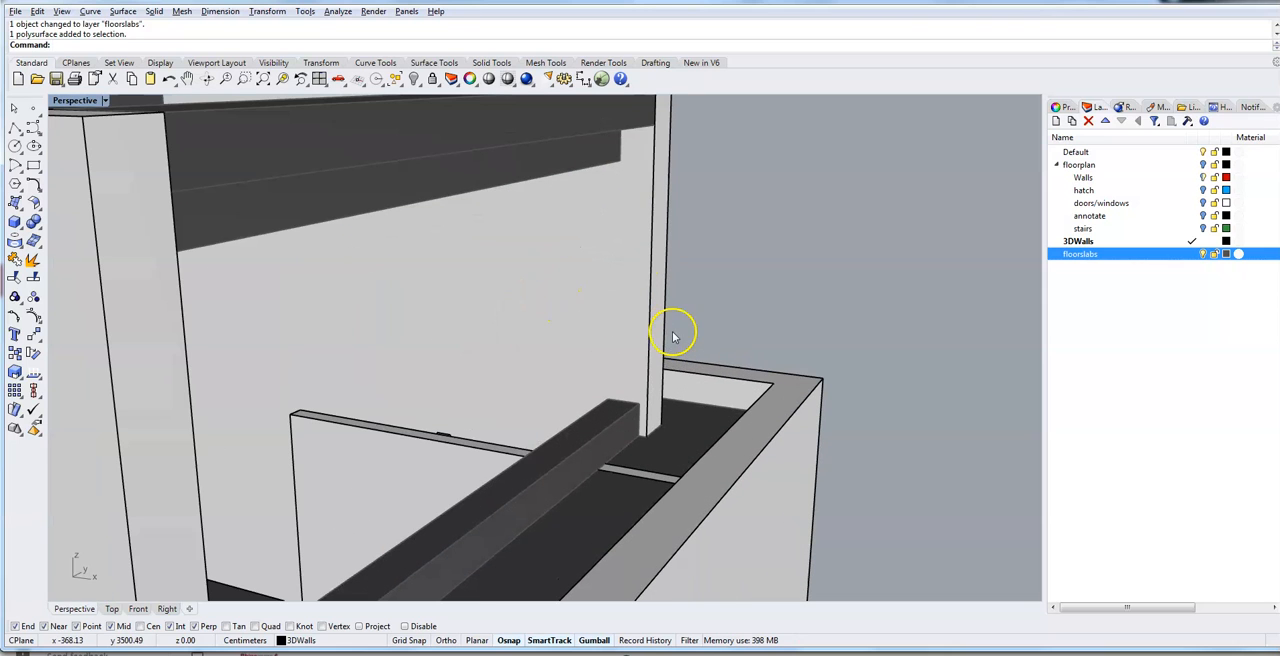
{"action": "left_click", "coordinate": [16, 130]}
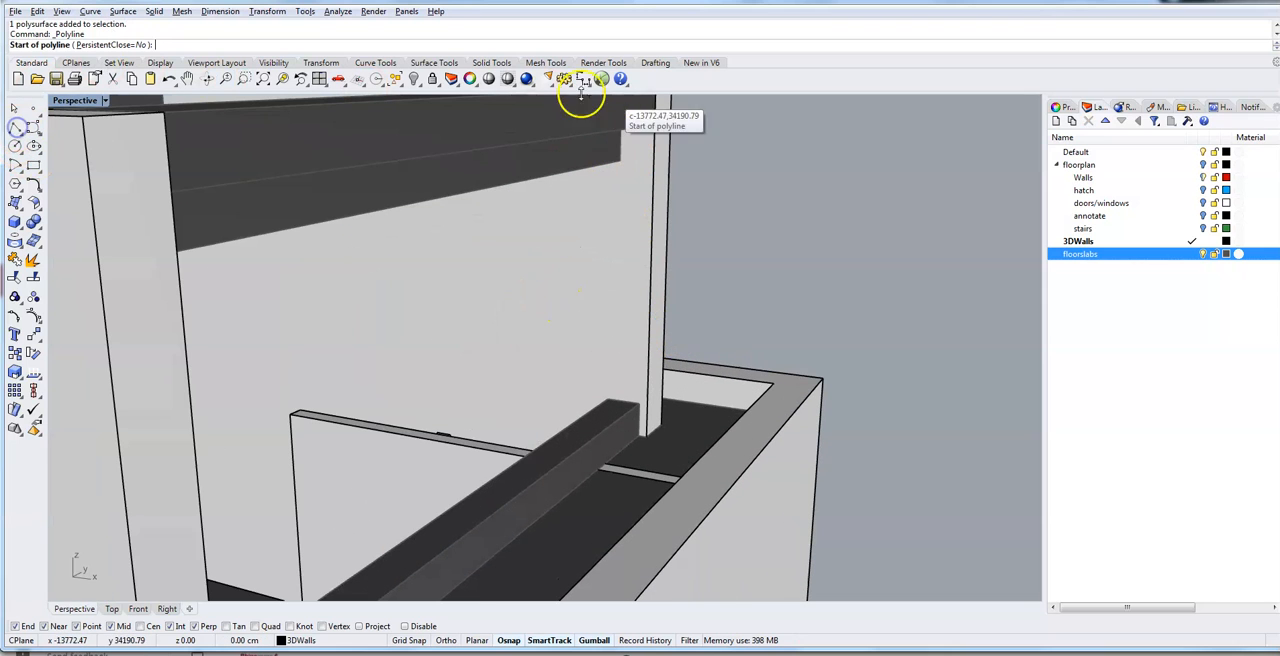
{"action": "left_click", "coordinate": [619, 147]}
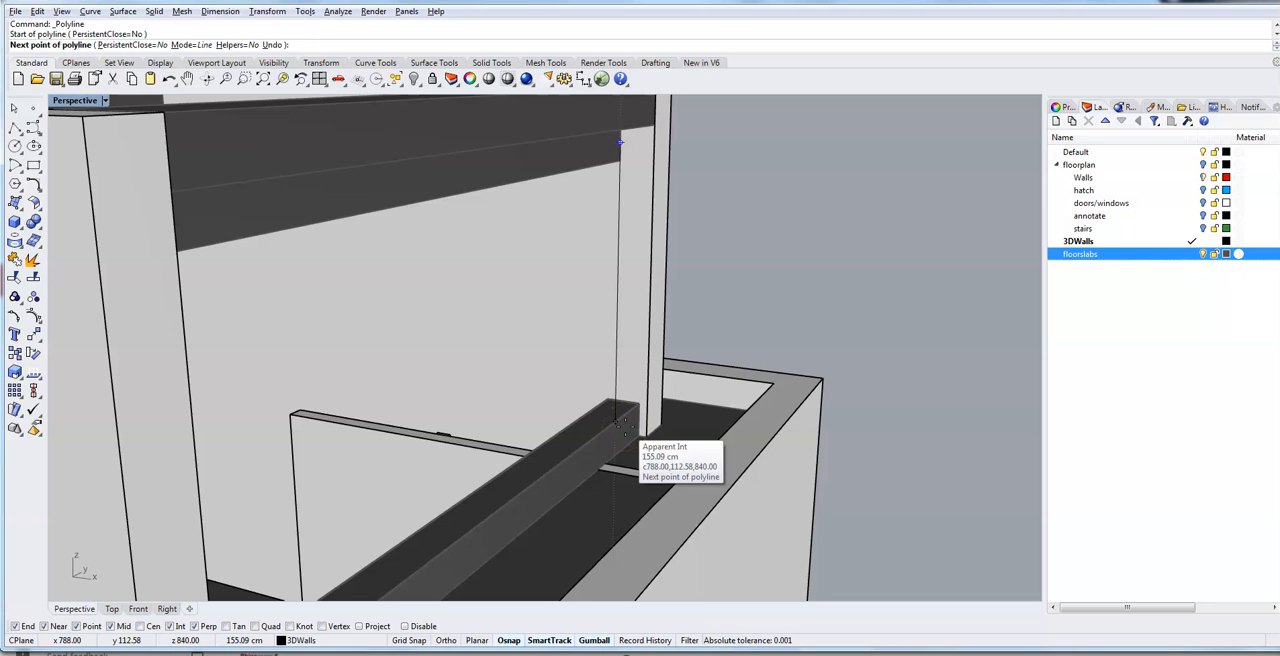
{"action": "key", "text": "Escape"}
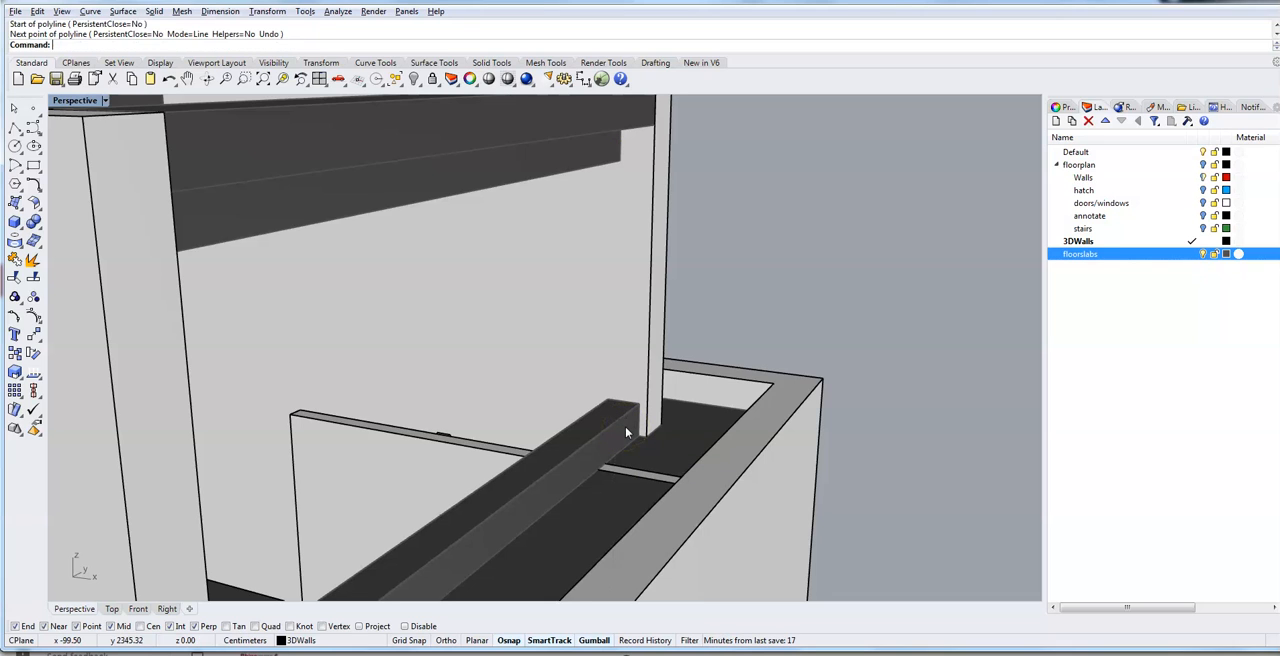
- Move the roof slab's edge box sideways so its lower outer end corner meets the adjoining corner of the tall wall
{"action": "left_click", "coordinate": [621, 428]}
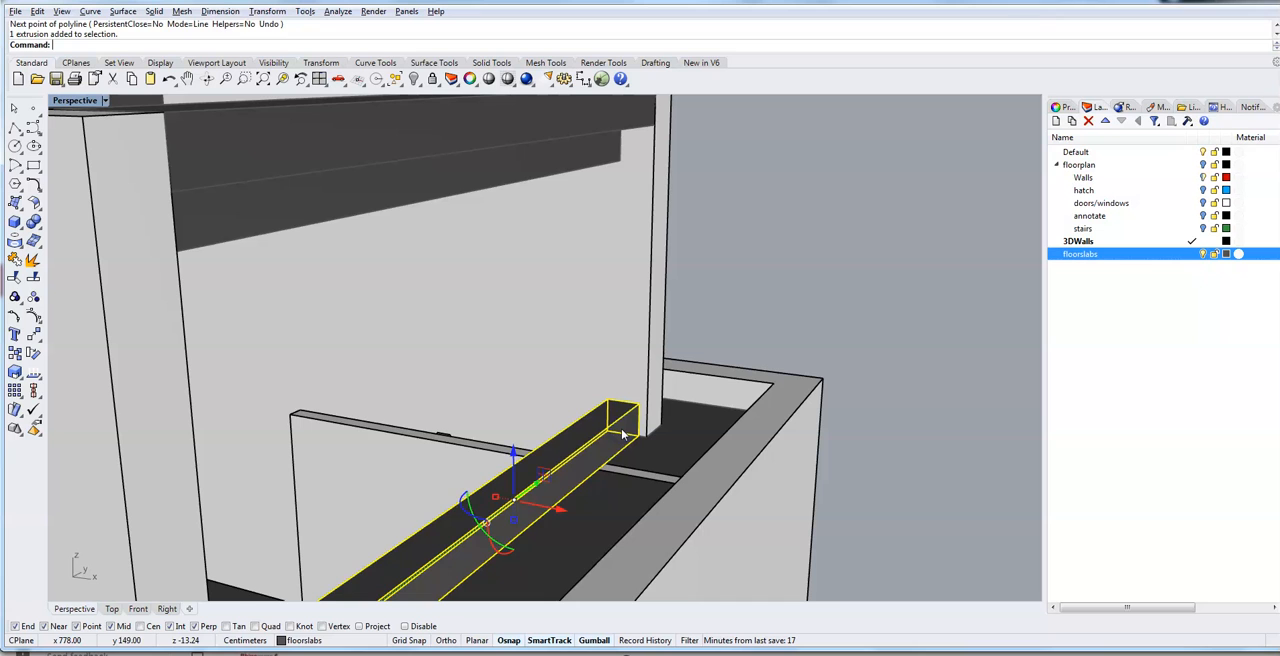
{"action": "scroll", "coordinate": [617, 441], "scroll_direction": "up", "scroll_amount": 4}
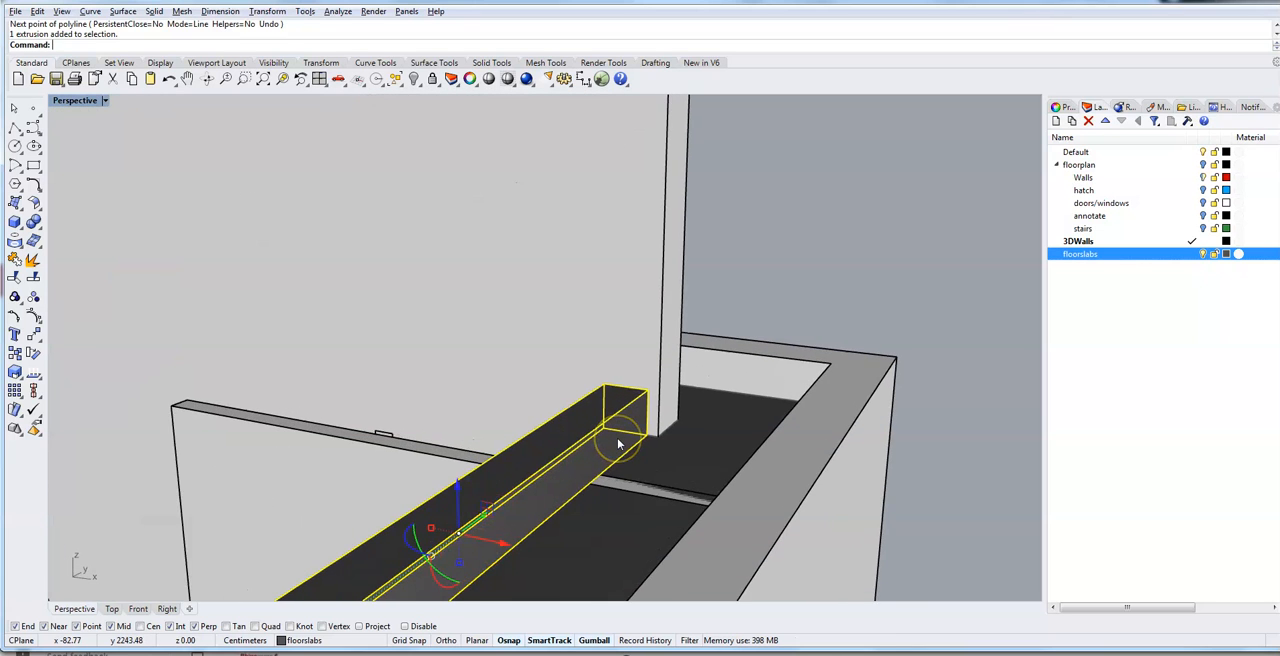
{"action": "type", "text": "e"}
{"action": "key", "text": "Return"}
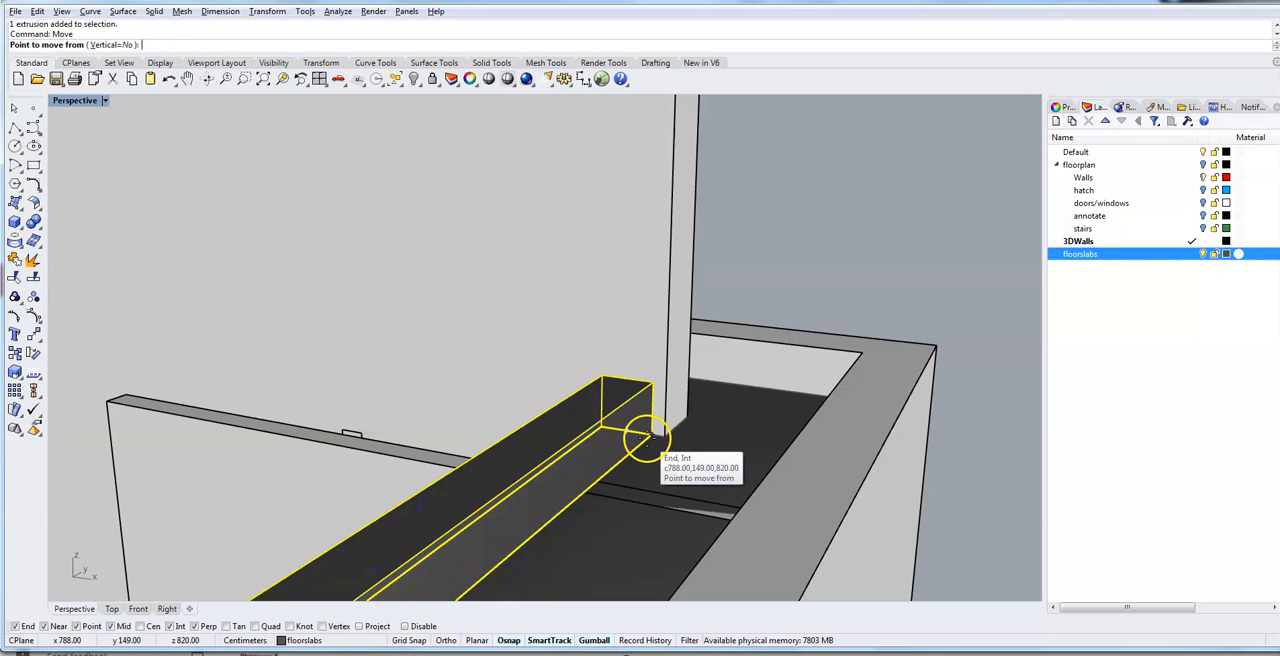
{"action": "left_click", "coordinate": [647, 437]}
{"action": "left_click", "coordinate": [664, 437]}
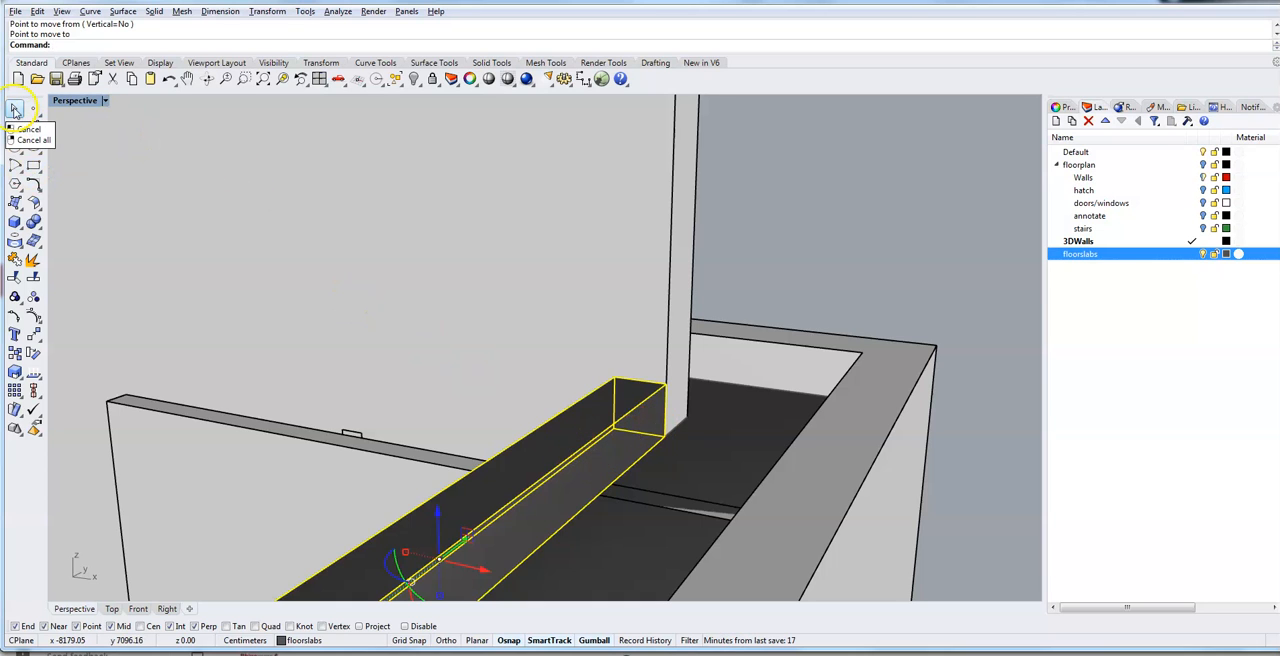
- Examine from the inner side how the moved edge box lines up with the roof slab's edge beneath it
{"action": "right_click_drag", "start_coordinate": [228, 382], "coordinate": [314, 394]}
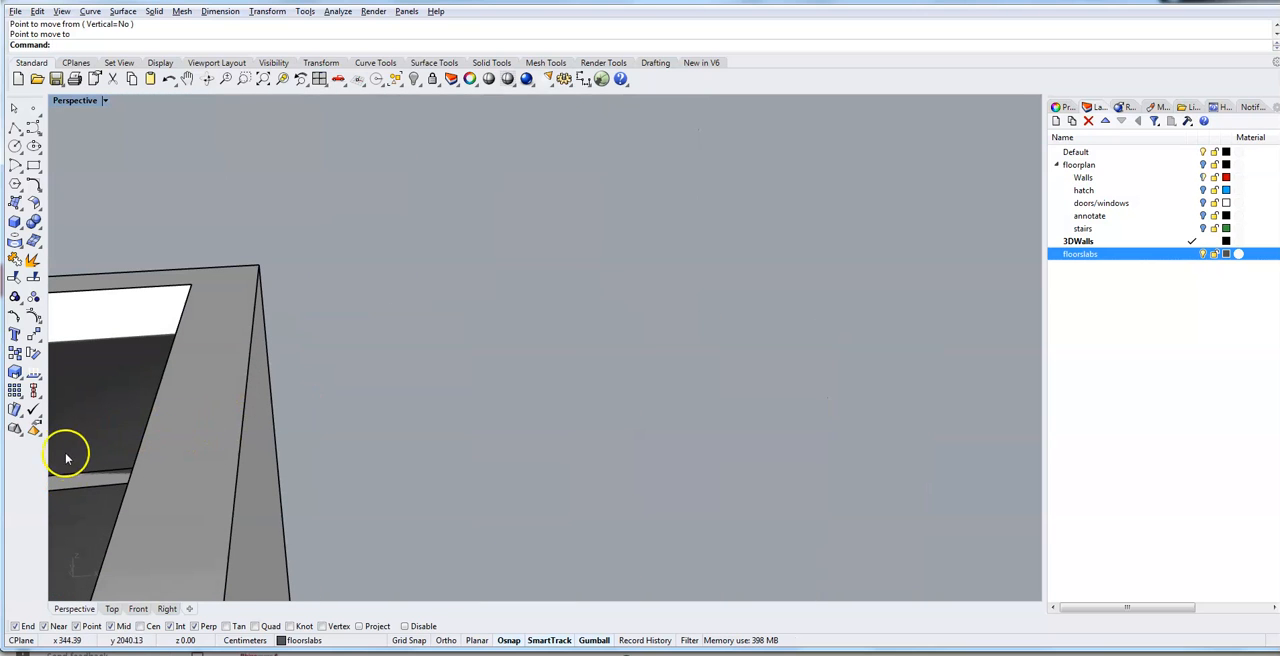
{"action": "mouse_move", "coordinate": [96, 472]}
{"action": "right_mouse_down"}
{"action": "mouse_move", "coordinate": [106, 451]}
{"action": "mouse_move", "coordinate": [317, 420]}
{"action": "mouse_move", "coordinate": [137, 440]}
{"action": "mouse_move", "coordinate": [1030, 323]}
{"action": "mouse_move", "coordinate": [560, 302]}
{"action": "right_mouse_up"}
{"action": "mouse_move", "coordinate": [77, 450]}
{"action": "right_mouse_down"}
{"action": "mouse_move", "coordinate": [843, 322]}
{"action": "mouse_move", "coordinate": [617, 288]}
{"action": "mouse_move", "coordinate": [840, 296]}
{"action": "right_mouse_up"}
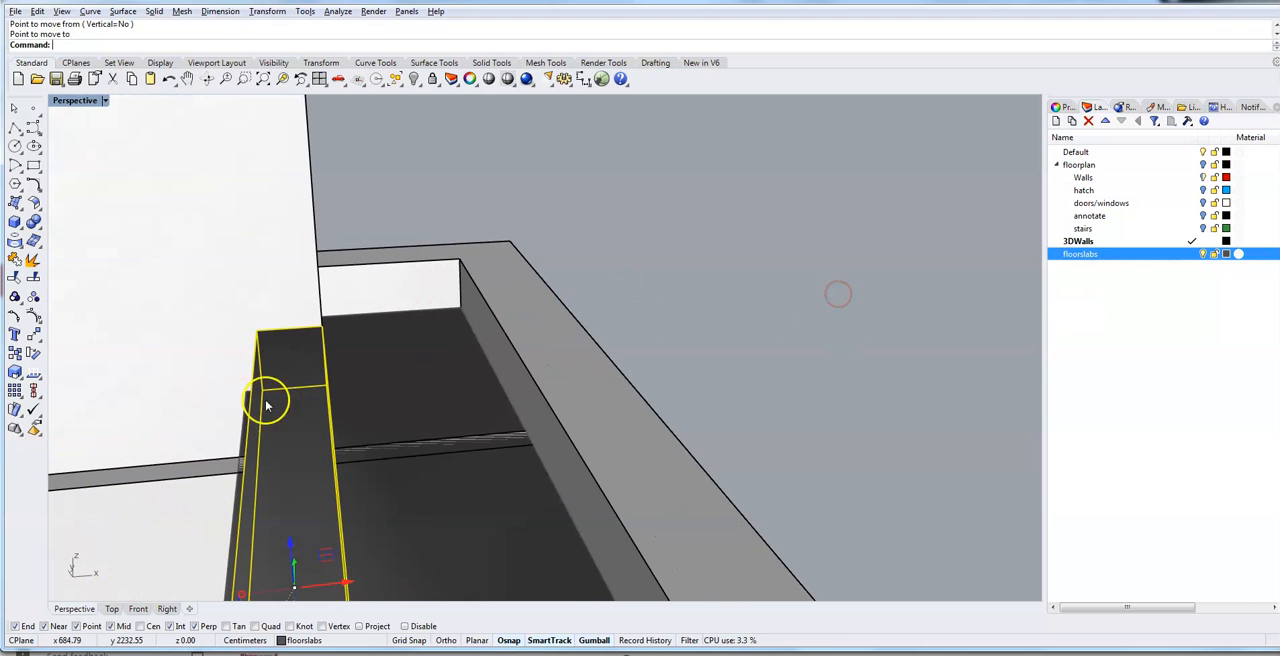
{"action": "right_click_drag", "start_coordinate": [220, 405], "coordinate": [726, 357]}
{"action": "right_click_drag", "start_coordinate": [86, 320], "coordinate": [453, 260]}
{"action": "mouse_move", "coordinate": [299, 431]}
{"action": "right_mouse_down"}
{"action": "mouse_move", "coordinate": [543, 400]}
{"action": "mouse_move", "coordinate": [166, 274]}
{"action": "mouse_move", "coordinate": [438, 289]}
{"action": "right_mouse_up"}
{"action": "right_click_drag", "start_coordinate": [326, 408], "coordinate": [403, 466]}
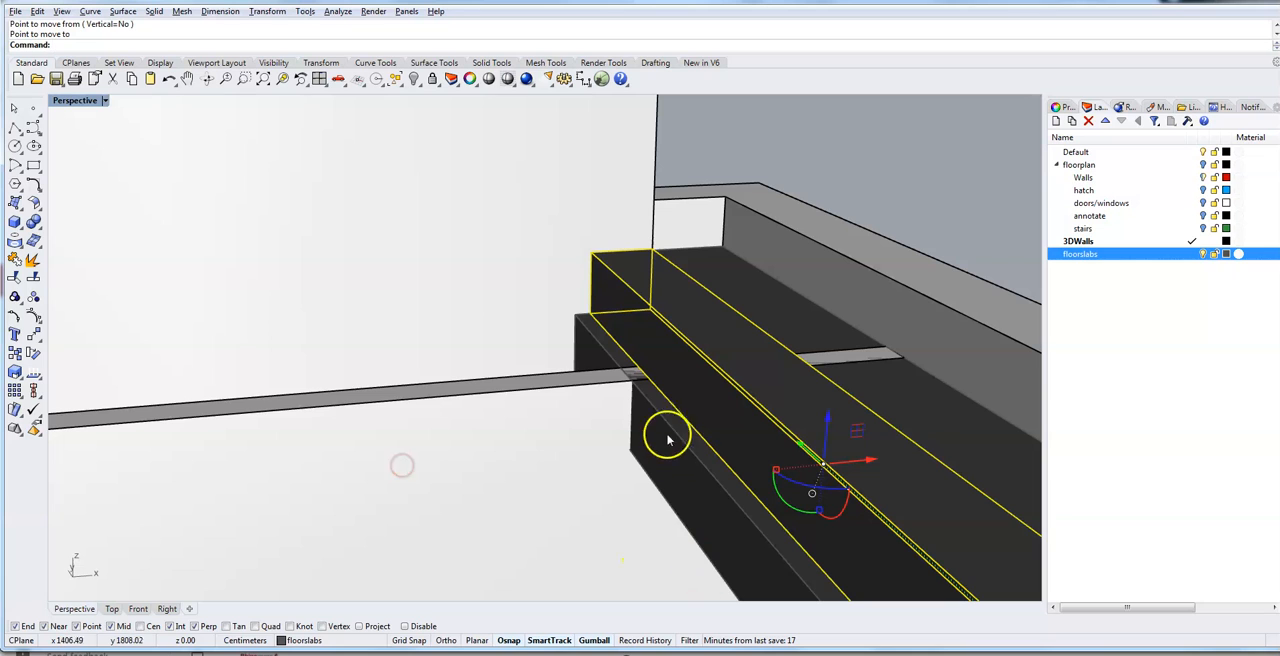
{"action": "left_click", "coordinate": [690, 487]}
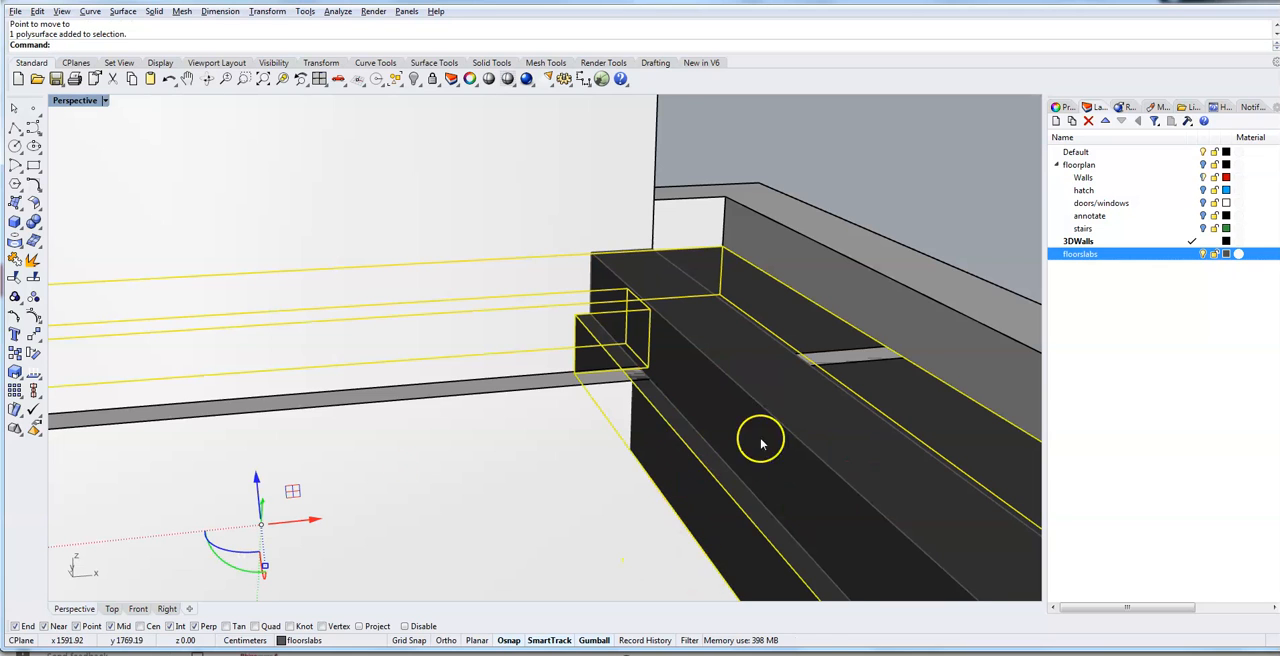
{"action": "left_click", "coordinate": [815, 147]}
- Move the roof slab's protruding inner edge face back flush with the edge box above it, using MoveFace
{"action": "left_click", "coordinate": [200, 48]}
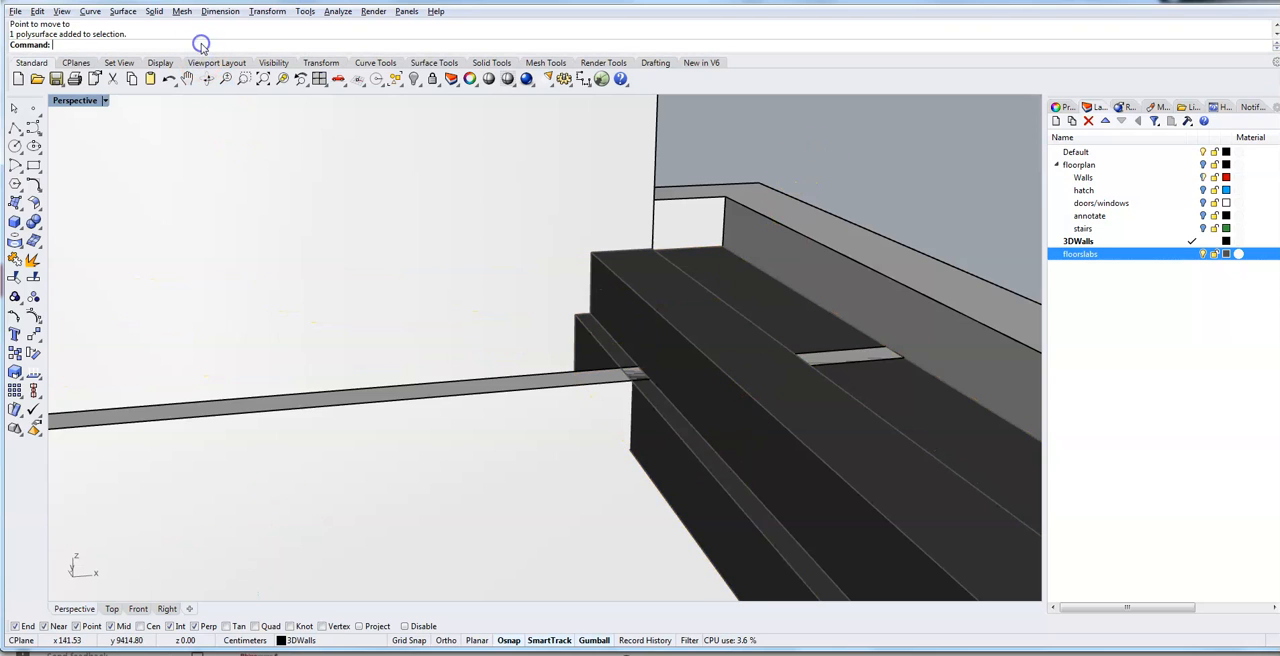
{"action": "type", "text": "MoveFace"}
{"action": "key", "text": "Return"}
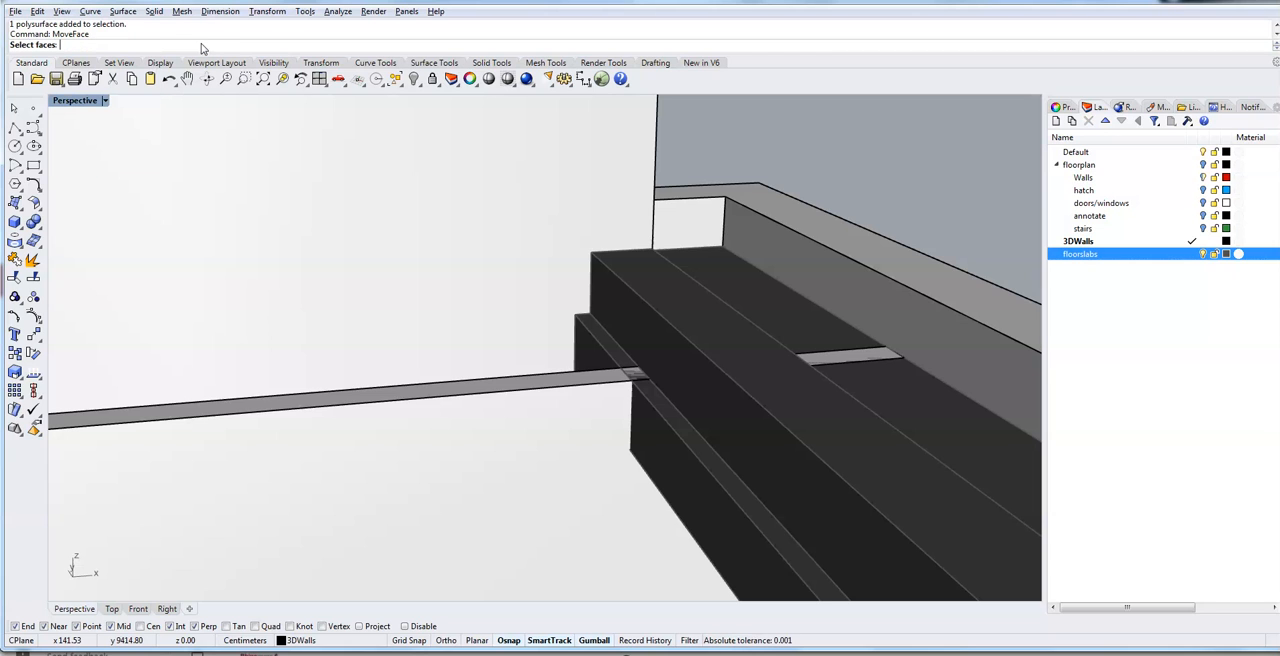
{"action": "left_click", "coordinate": [693, 484]}
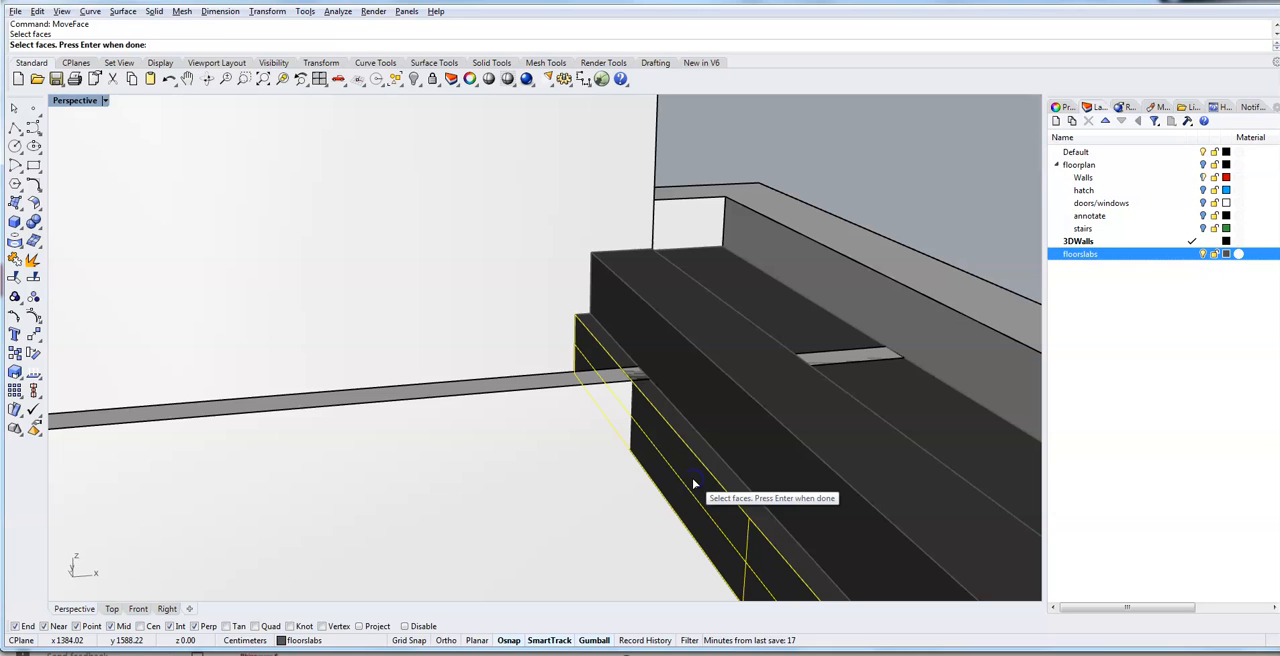
{"action": "key", "text": "Return"}
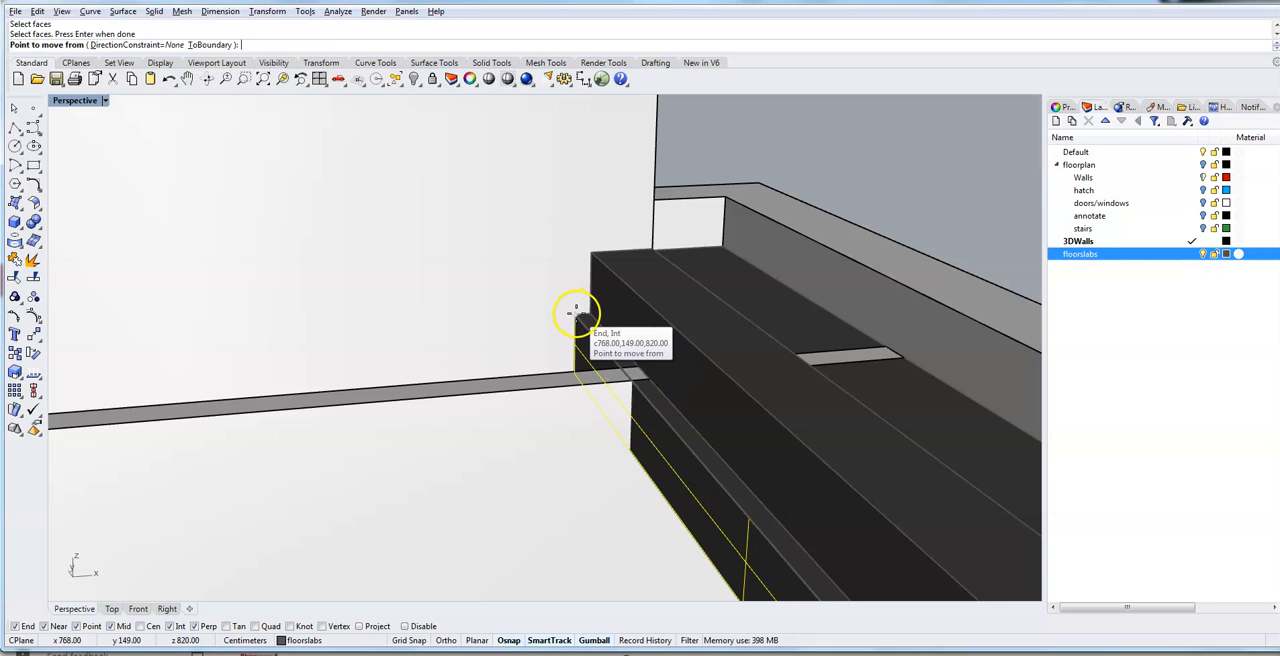
{"action": "left_click", "coordinate": [577, 313]}
{"action": "left_click", "coordinate": [594, 314]}
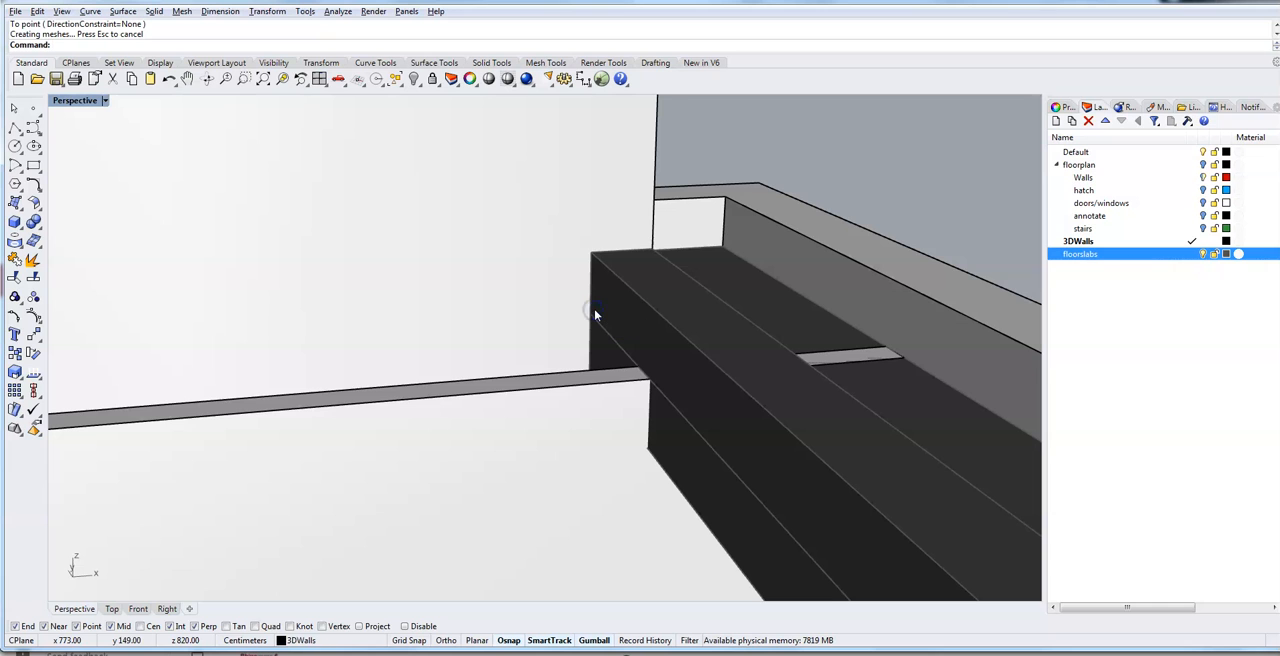
- Examine the slab edge's far end, then the house's exterior walls down to the small ground-level opening
{"action": "scroll", "coordinate": [757, 354], "scroll_direction": "down", "scroll_amount": 5}
{"action": "right_click_drag", "start_coordinate": [701, 367], "coordinate": [860, 348]}
{"action": "scroll", "coordinate": [489, 429], "scroll_direction": "up", "scroll_amount": 4}
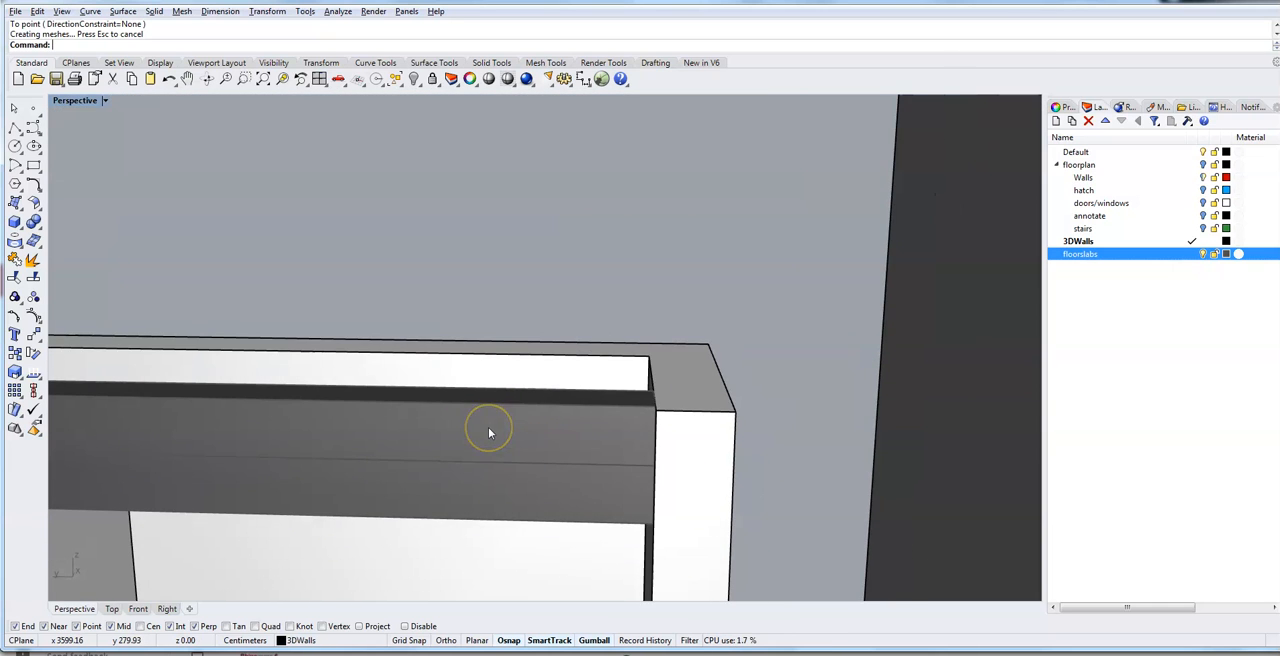
{"action": "scroll", "coordinate": [489, 432], "scroll_direction": "up", "scroll_amount": 3}
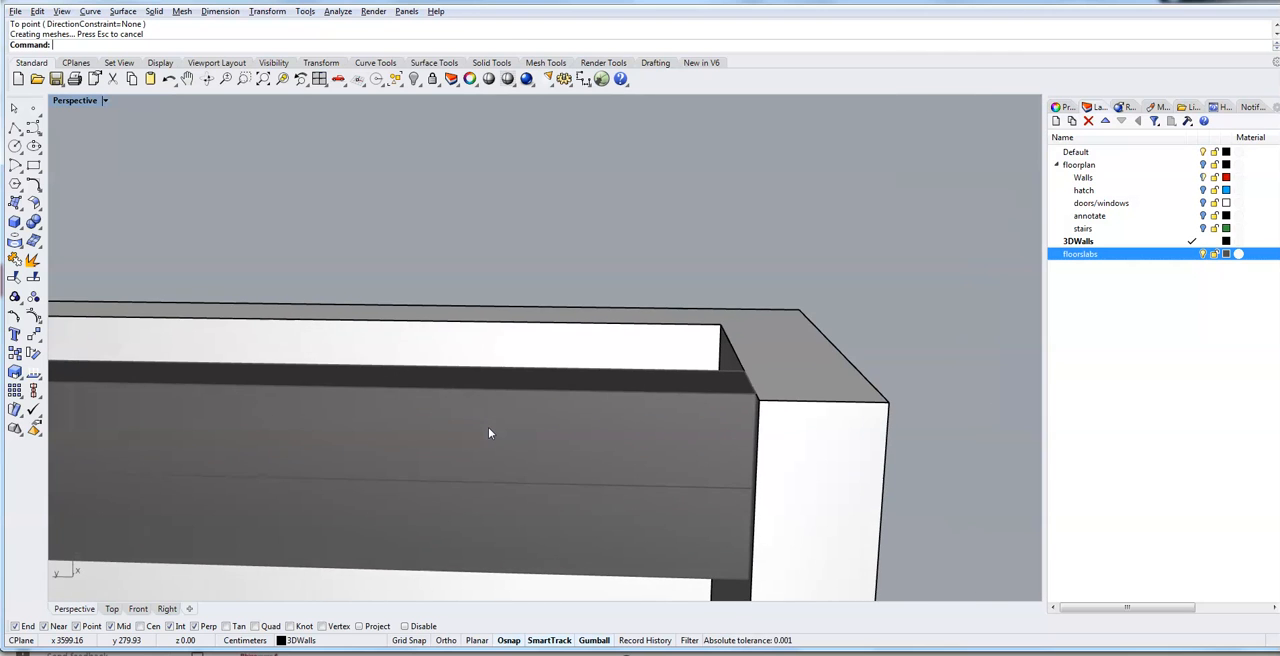
{"action": "scroll", "coordinate": [489, 432], "scroll_direction": "down", "scroll_amount": 5}
{"action": "right_click_drag", "start_coordinate": [505, 479], "coordinate": [391, 462]}
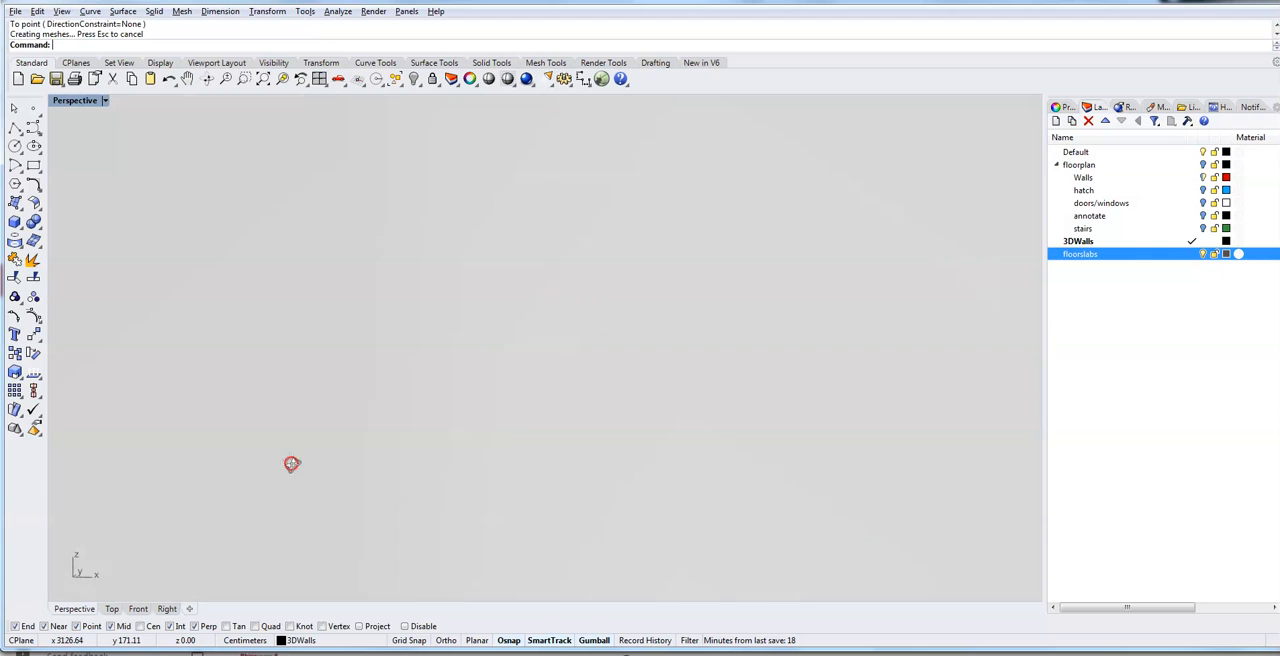
{"action": "right_click_drag", "start_coordinate": [291, 463], "coordinate": [168, 447]}
{"action": "scroll", "coordinate": [713, 488], "scroll_direction": "down", "scroll_amount": 5}
{"action": "right_click_drag", "start_coordinate": [783, 510], "coordinate": [533, 476]}
{"action": "right_click_drag", "start_coordinate": [528, 570], "coordinate": [525, 475]}
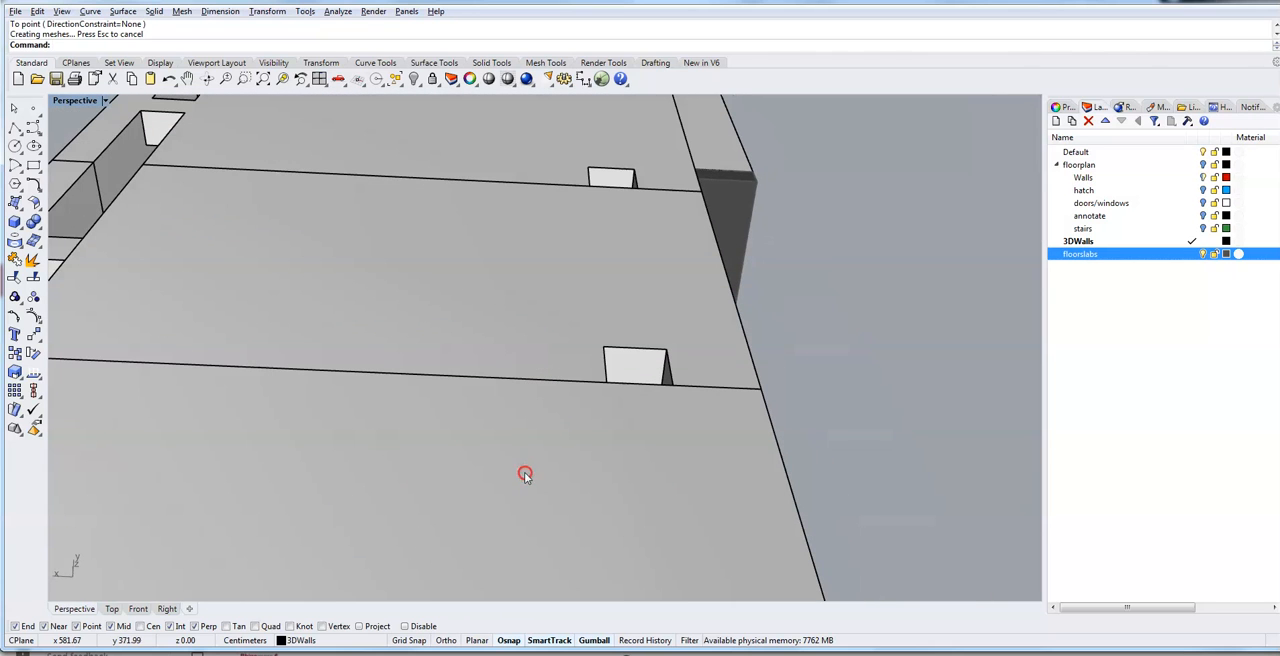
{"action": "right_click_drag", "start_coordinate": [623, 442], "coordinate": [617, 573]}
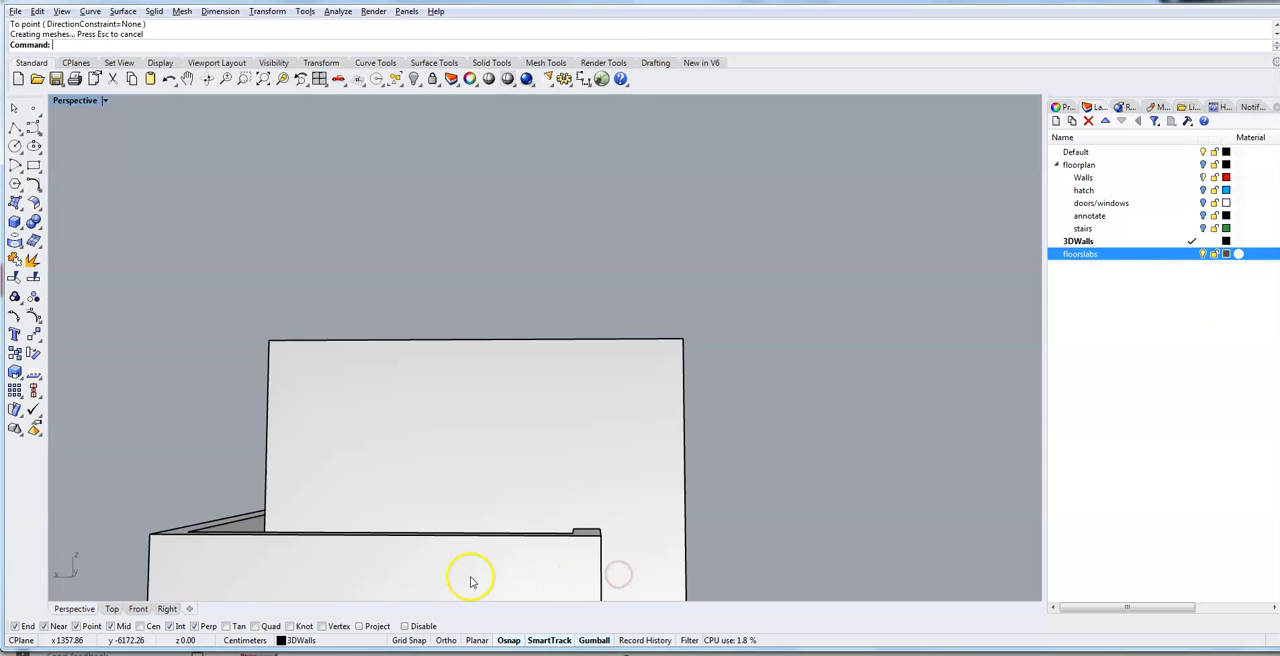
{"action": "right_click_drag", "start_coordinate": [461, 578], "coordinate": [477, 442]}
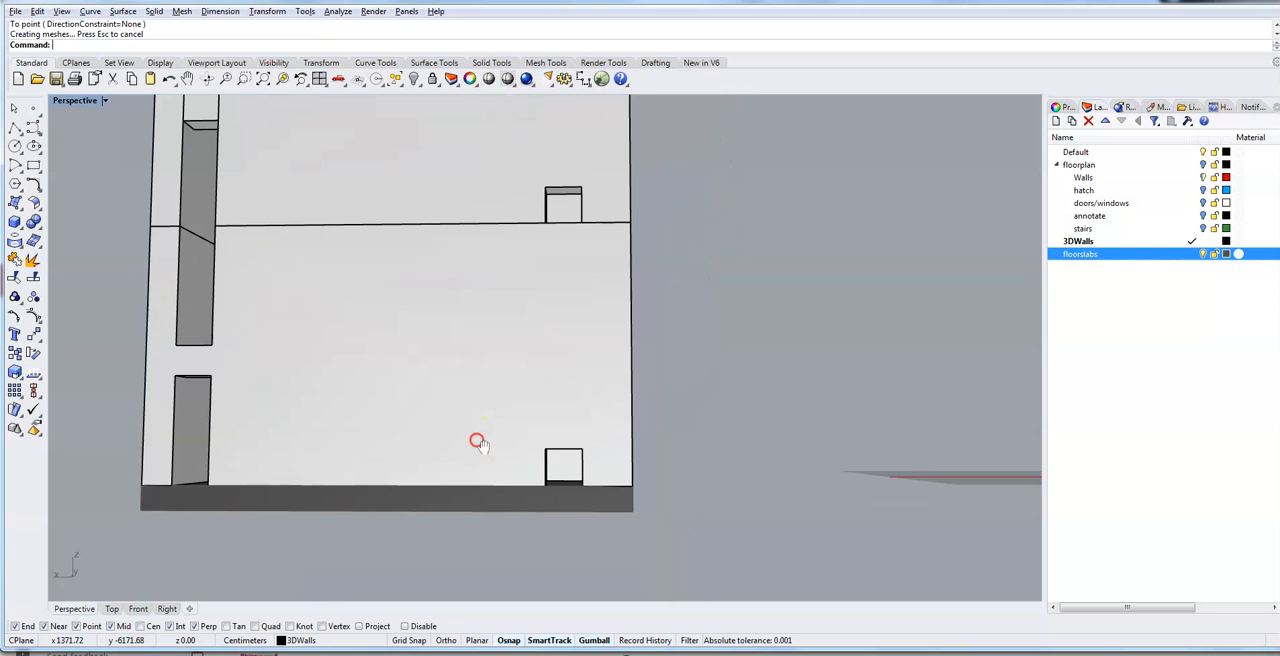
{"action": "scroll", "coordinate": [486, 513], "scroll_direction": "up", "scroll_amount": 4}
{"action": "mouse_move", "coordinate": [761, 468]}
{"action": "right_mouse_down"}
{"action": "mouse_move", "coordinate": [768, 487]}
{"action": "mouse_move", "coordinate": [767, 472]}
{"action": "right_mouse_up"}
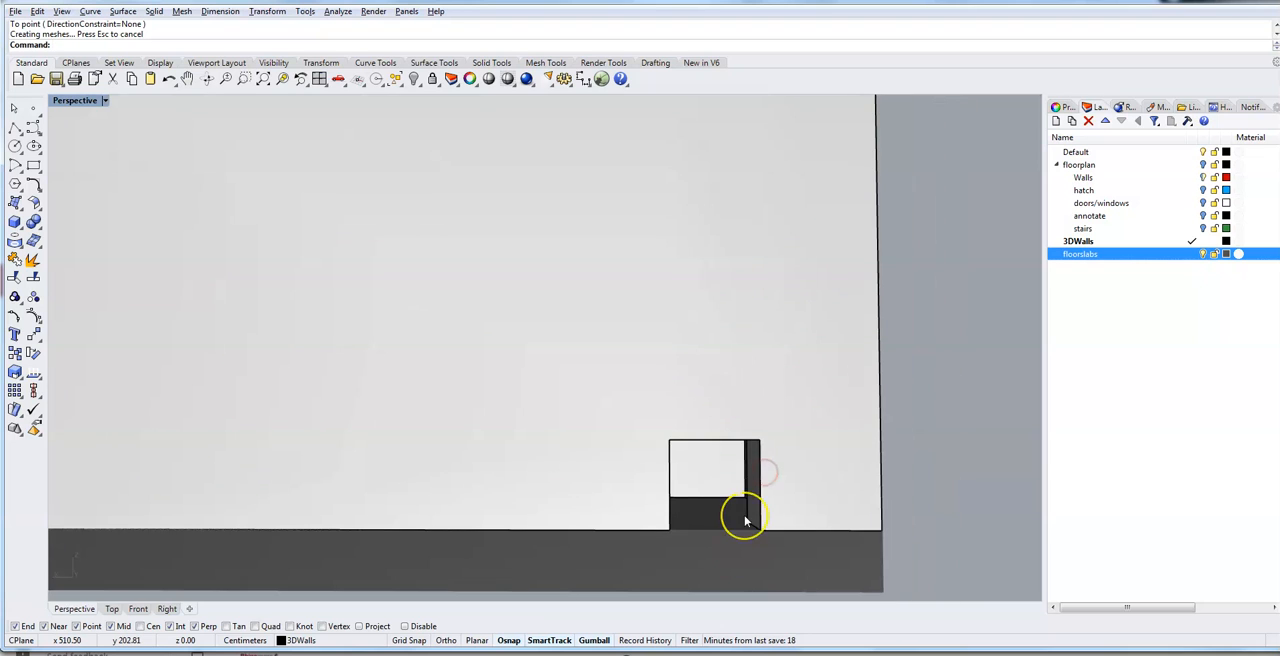
{"action": "scroll", "coordinate": [745, 520], "scroll_direction": "up", "scroll_amount": 3}
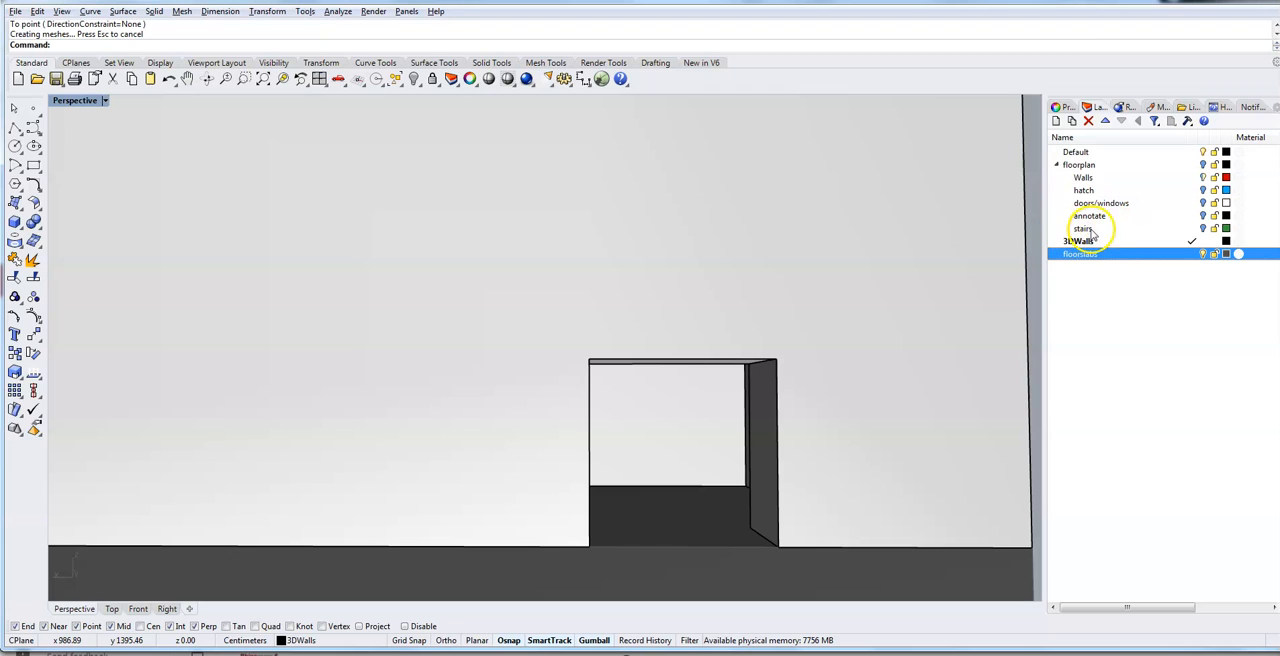
- Collapse the floorplan layer group and create a doors/windows layer, set as current and coloured blue
{"action": "left_click", "coordinate": [1055, 166]}
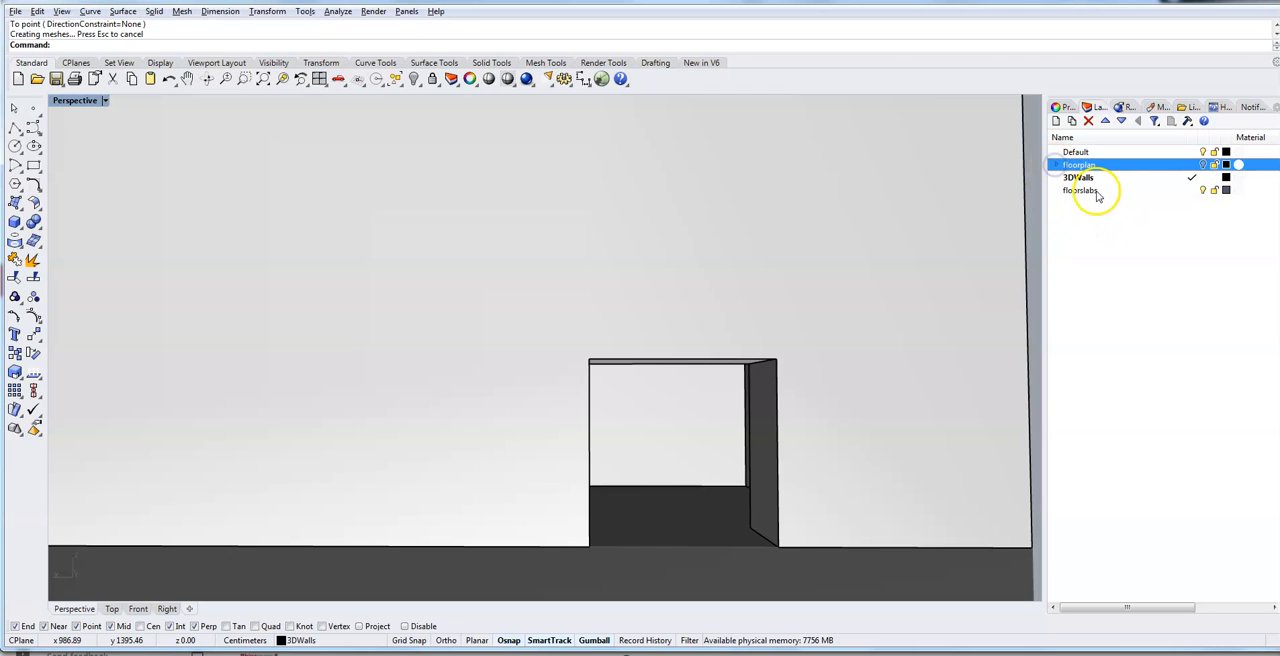
{"action": "left_click", "coordinate": [1084, 222]}
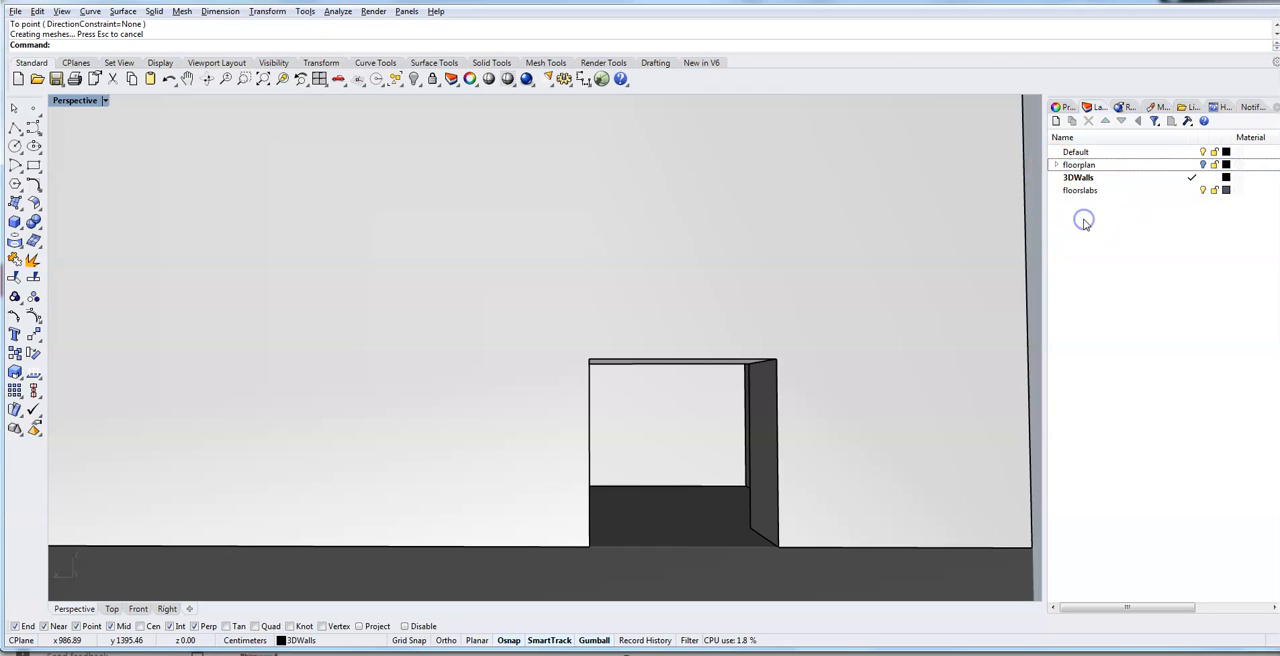
{"action": "left_click", "coordinate": [1055, 121]}
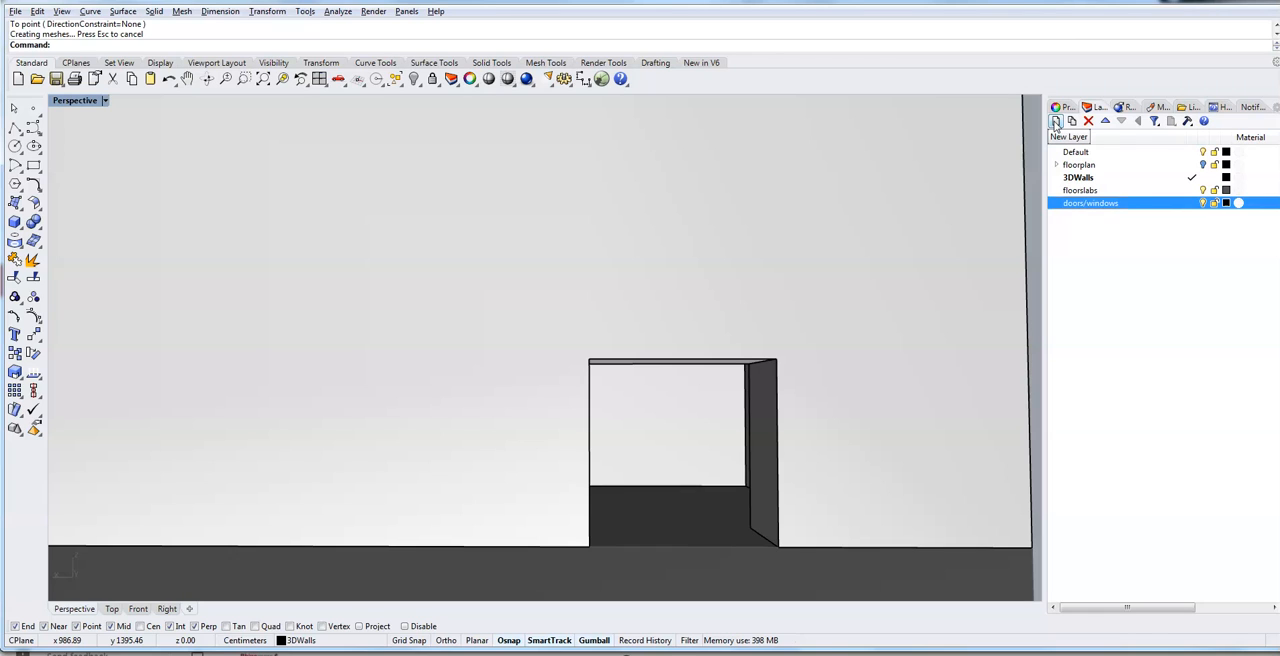
{"action": "left_click", "coordinate": [1190, 203]}
{"action": "left_click", "coordinate": [1226, 203]}
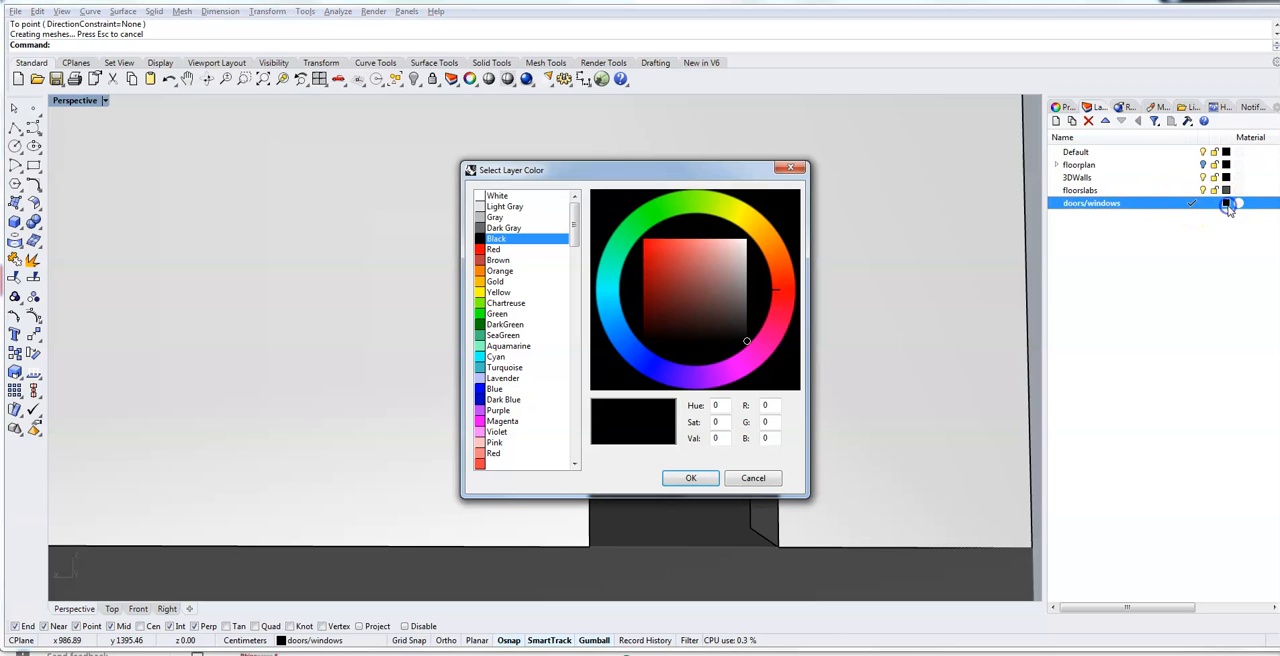
{"action": "left_click", "coordinate": [653, 373]}
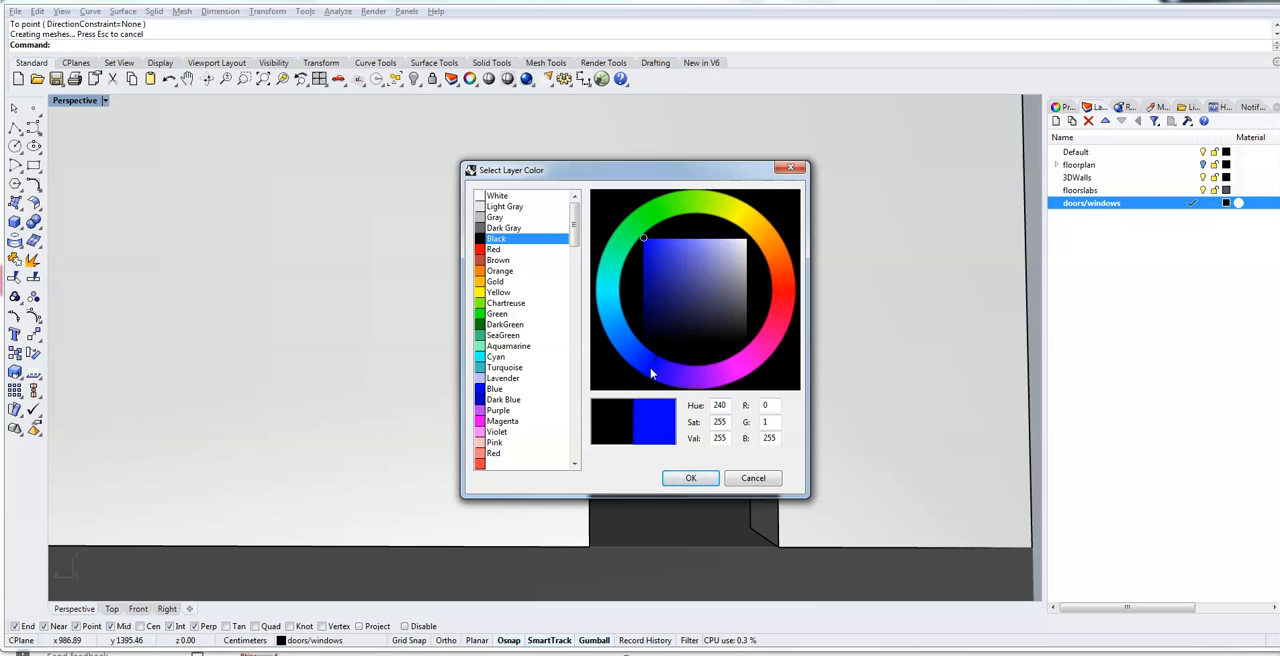
{"action": "left_click", "coordinate": [691, 478]}
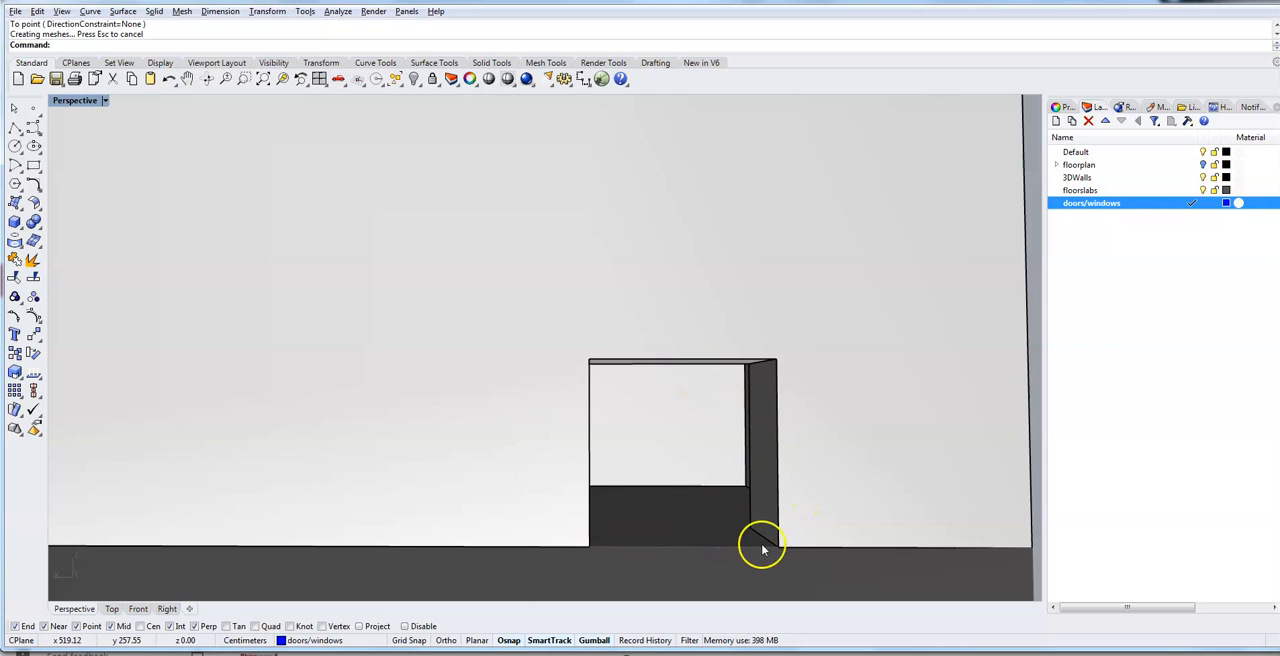
- Draw a closed polyline around the outer edges of the ground-level wall opening, snapping to its four corners
{"action": "left_click", "coordinate": [14, 129]}
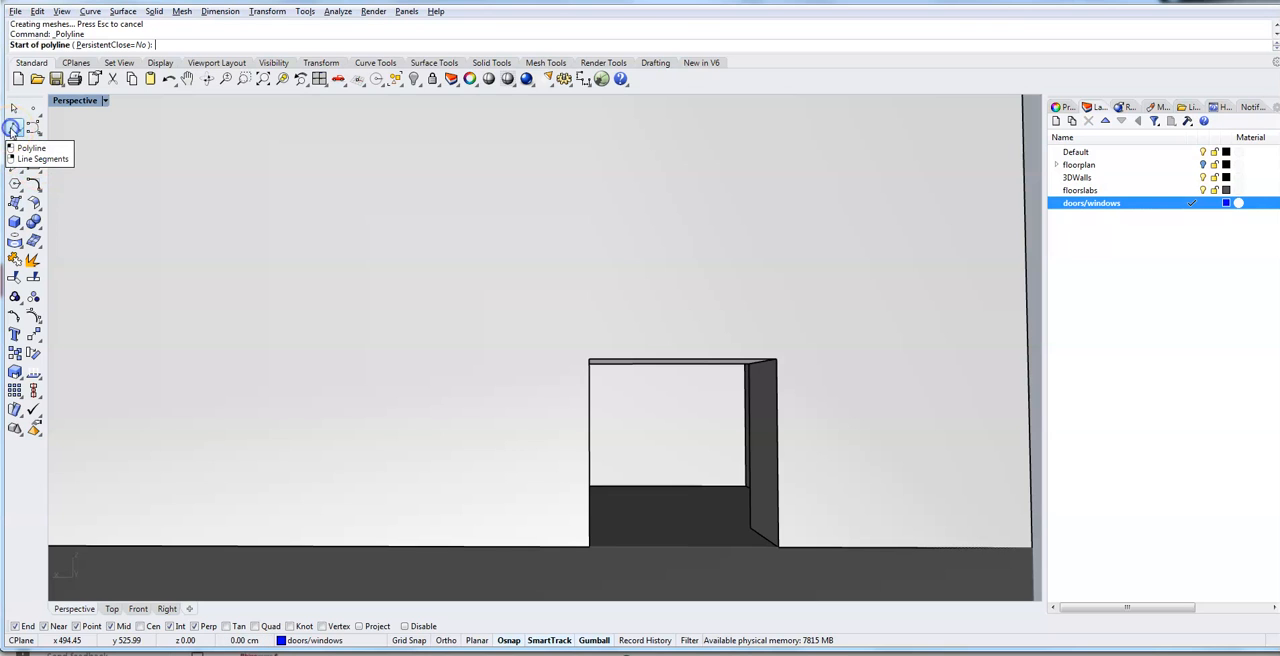
{"action": "left_click", "coordinate": [590, 547]}
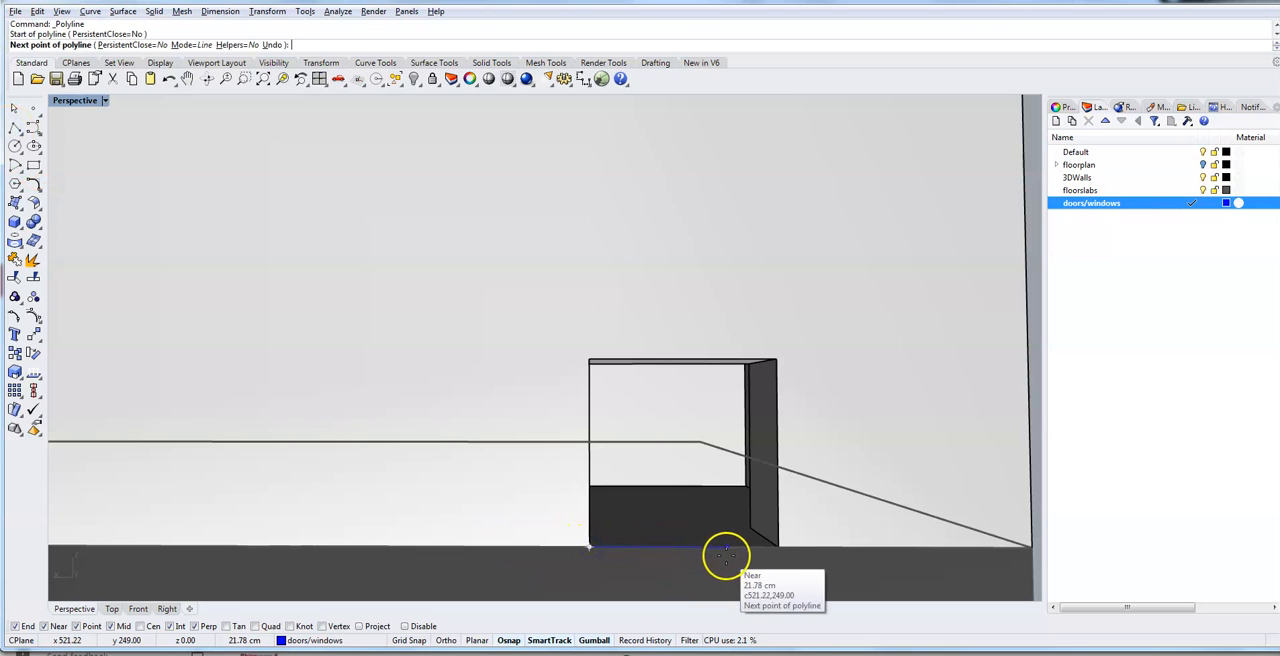
{"action": "left_click", "coordinate": [778, 548]}
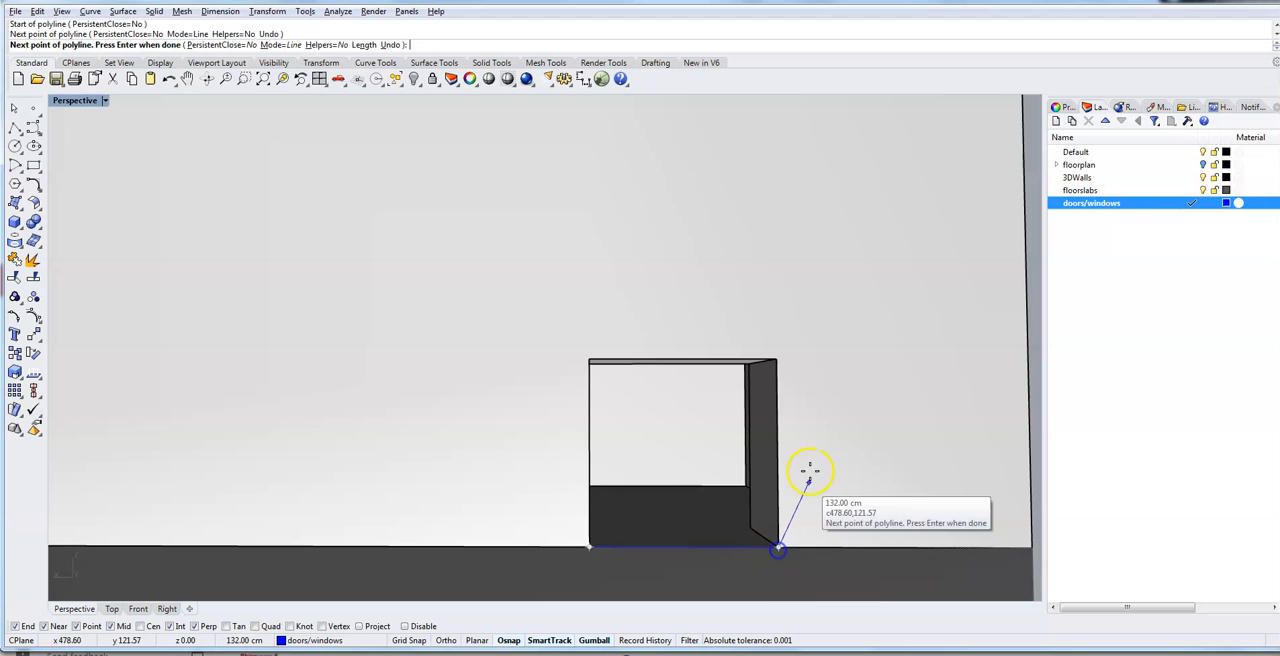
{"action": "left_click", "coordinate": [776, 357]}
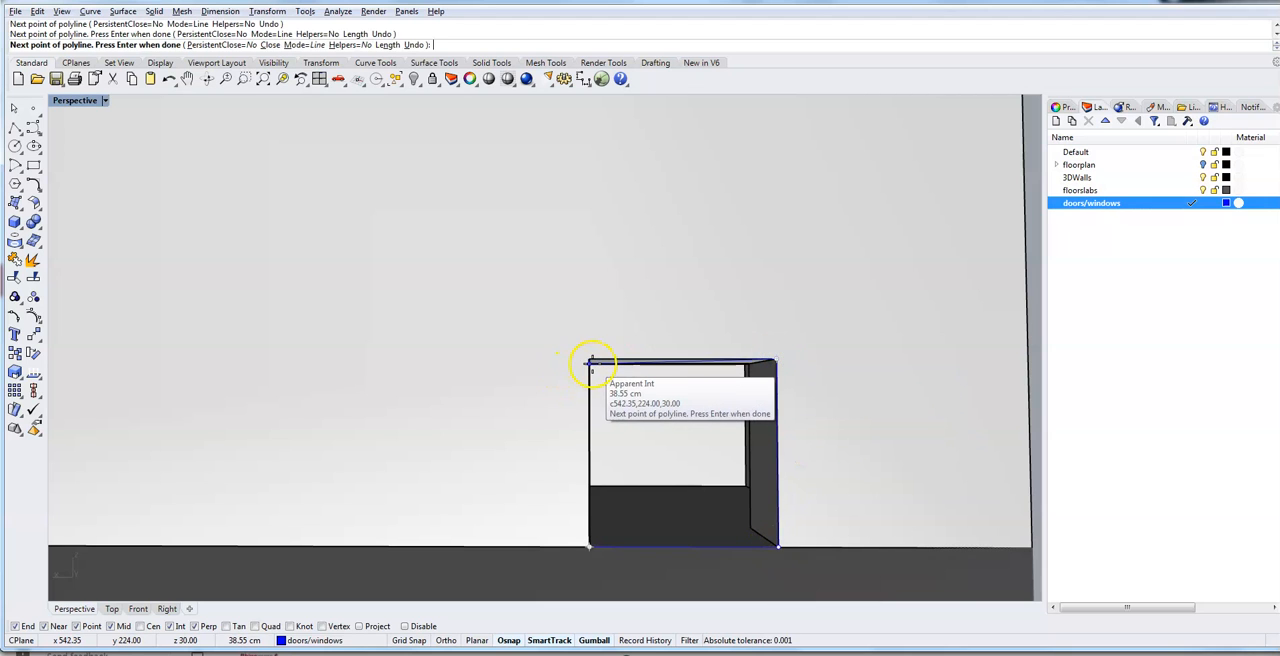
{"action": "left_click", "coordinate": [590, 362]}
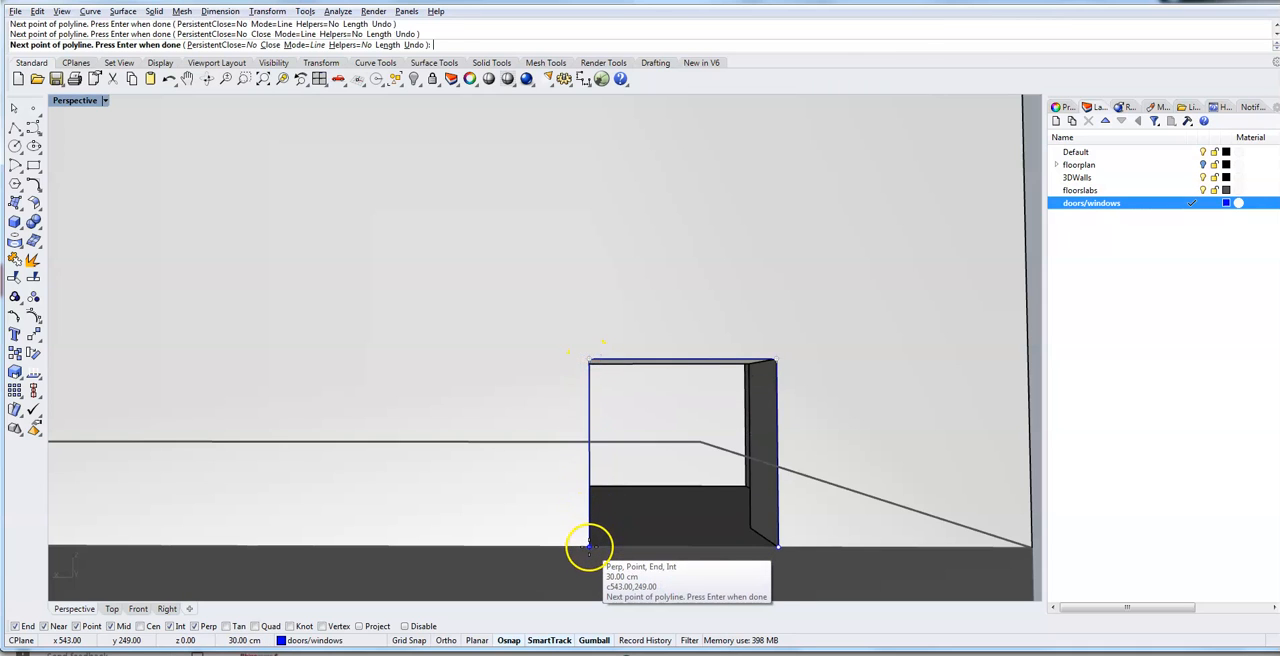
{"action": "left_click", "coordinate": [590, 545]}
{"action": "key", "text": "Return"}
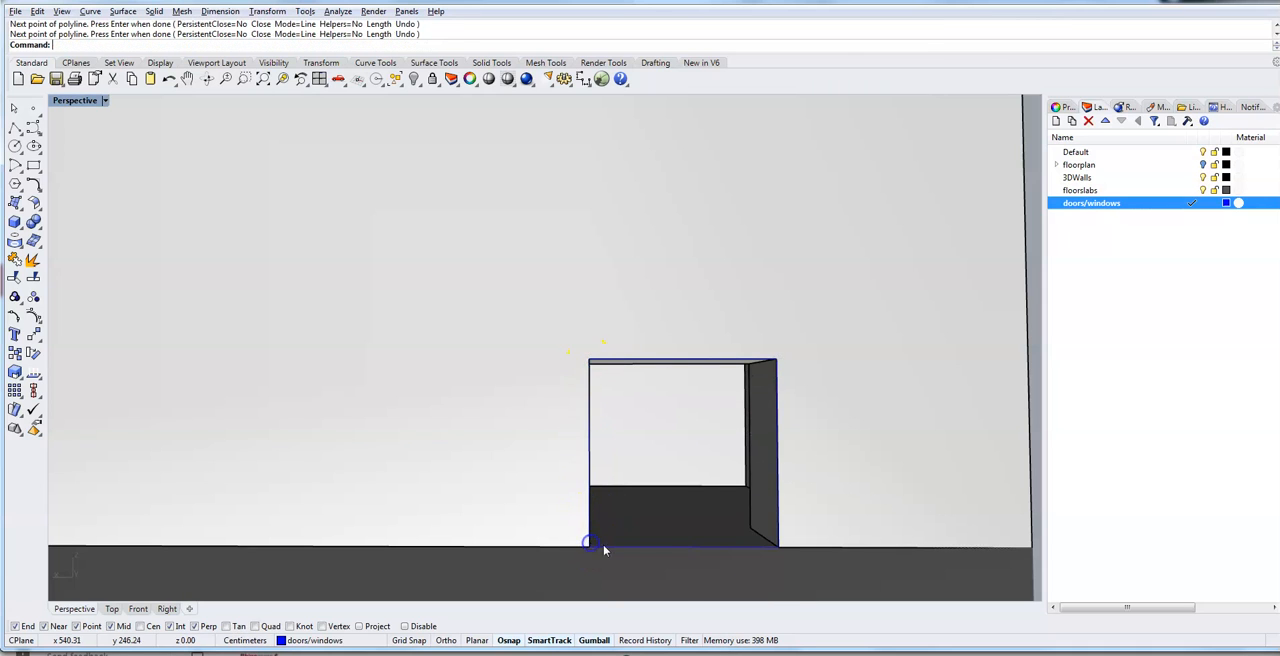
- Offset the opening's outline curve 3 cm inward to form the inner outline of the window frame
{"action": "left_click", "coordinate": [670, 548]}
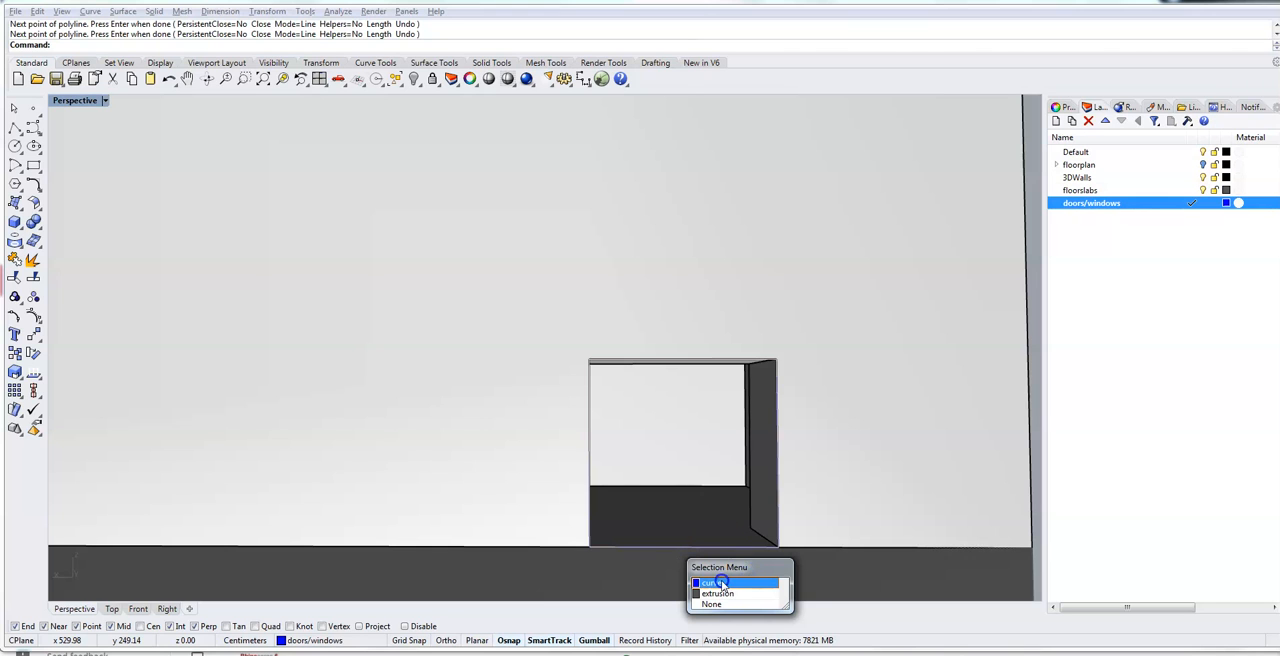
{"action": "left_click", "coordinate": [722, 583]}
{"action": "scroll", "coordinate": [806, 484], "scroll_direction": "up", "scroll_amount": 5}
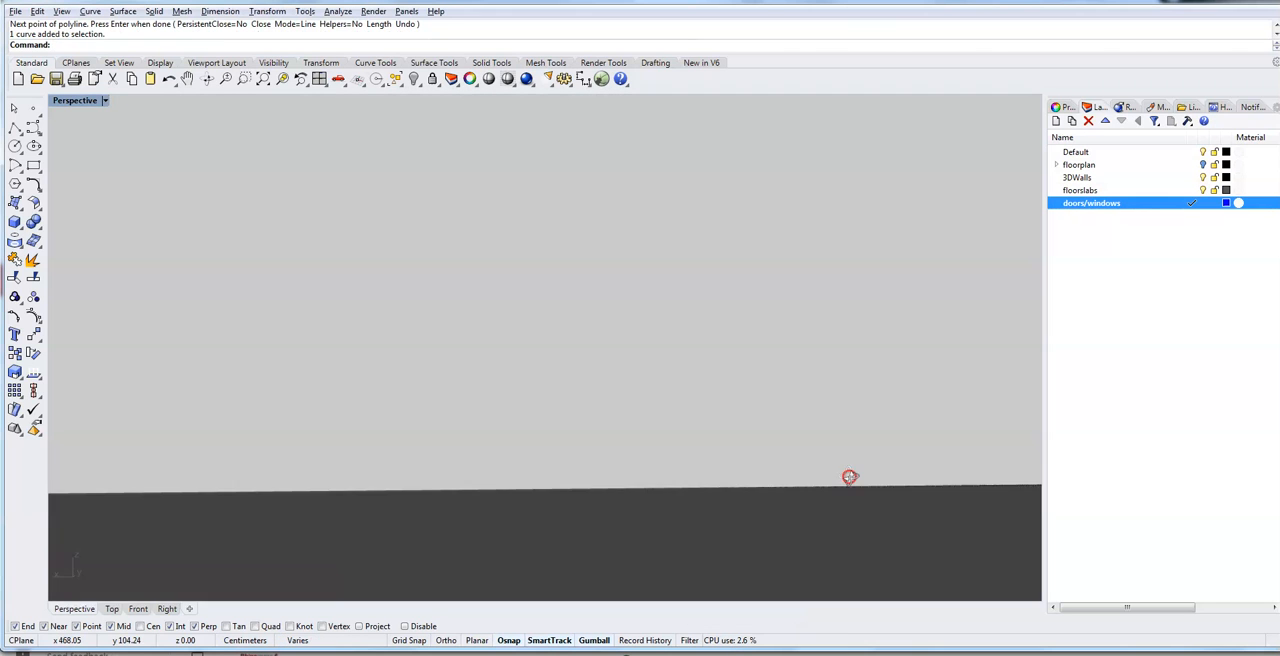
{"action": "scroll", "coordinate": [849, 477], "scroll_direction": "down", "scroll_amount": 5}
{"action": "scroll", "coordinate": [651, 336], "scroll_direction": "up", "scroll_amount": 5}
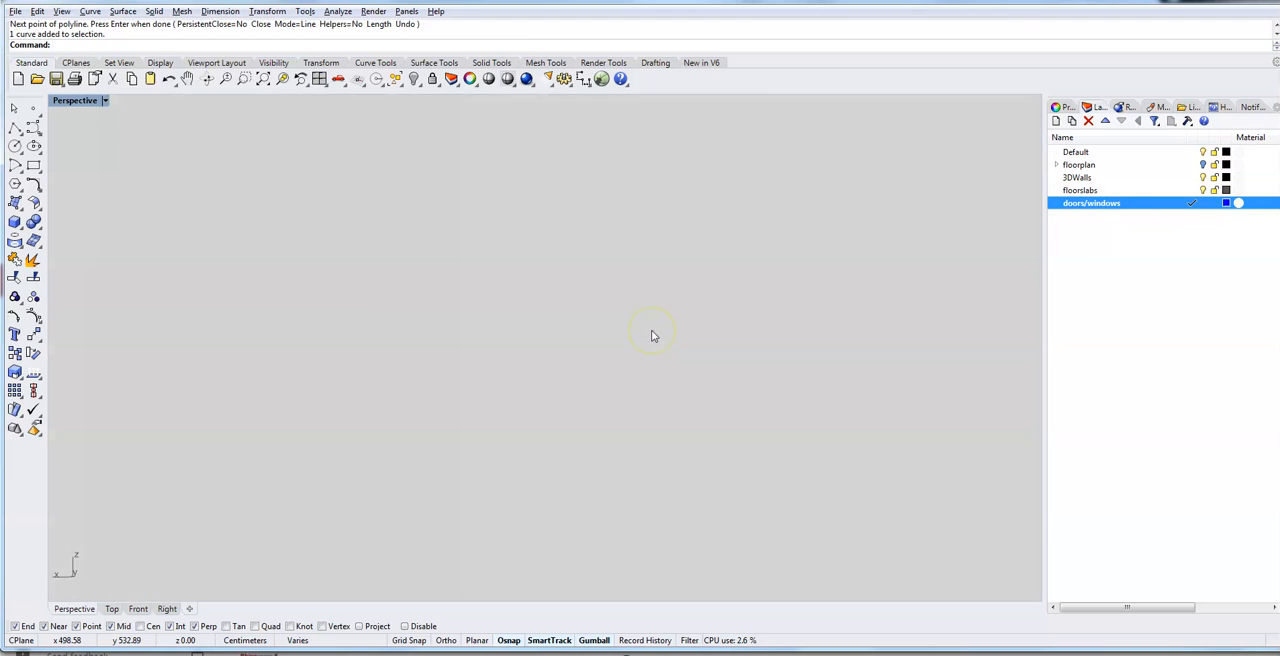
{"action": "scroll", "coordinate": [651, 336], "scroll_direction": "down", "scroll_amount": 3}
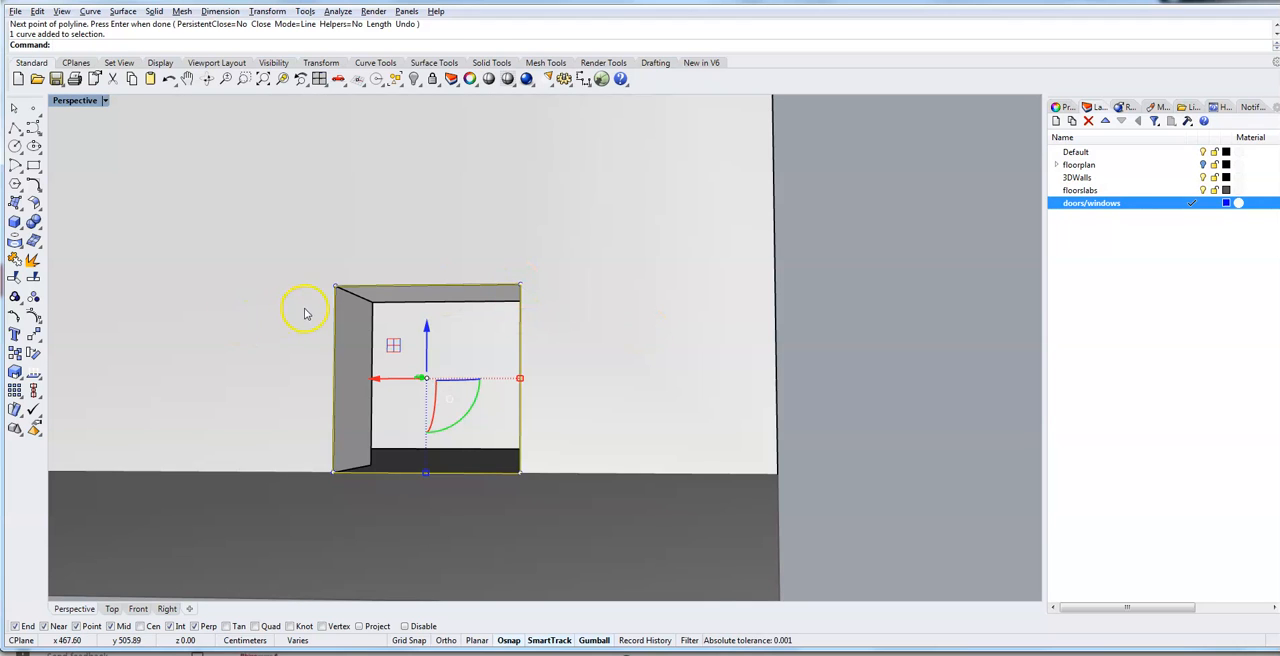
{"action": "scroll", "coordinate": [334, 289], "scroll_direction": "up", "scroll_amount": 3}
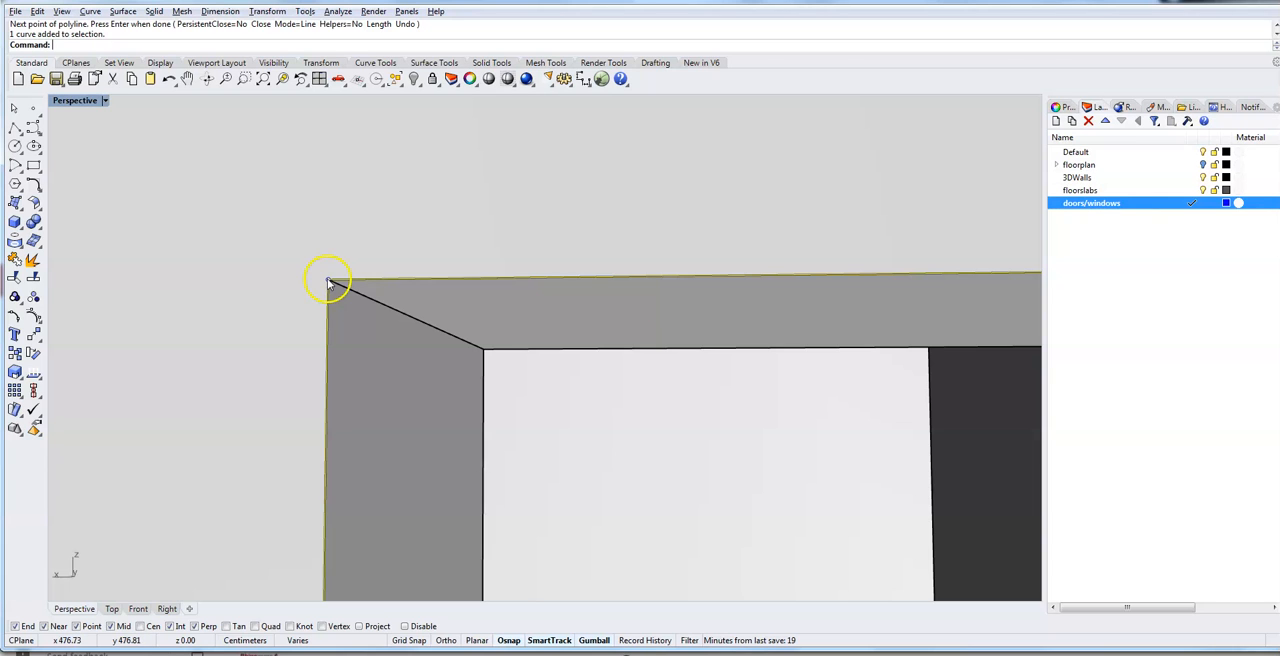
{"action": "scroll", "coordinate": [591, 371], "scroll_direction": "down", "scroll_amount": 5}
{"action": "scroll", "coordinate": [591, 376], "scroll_direction": "up", "scroll_amount": 2}
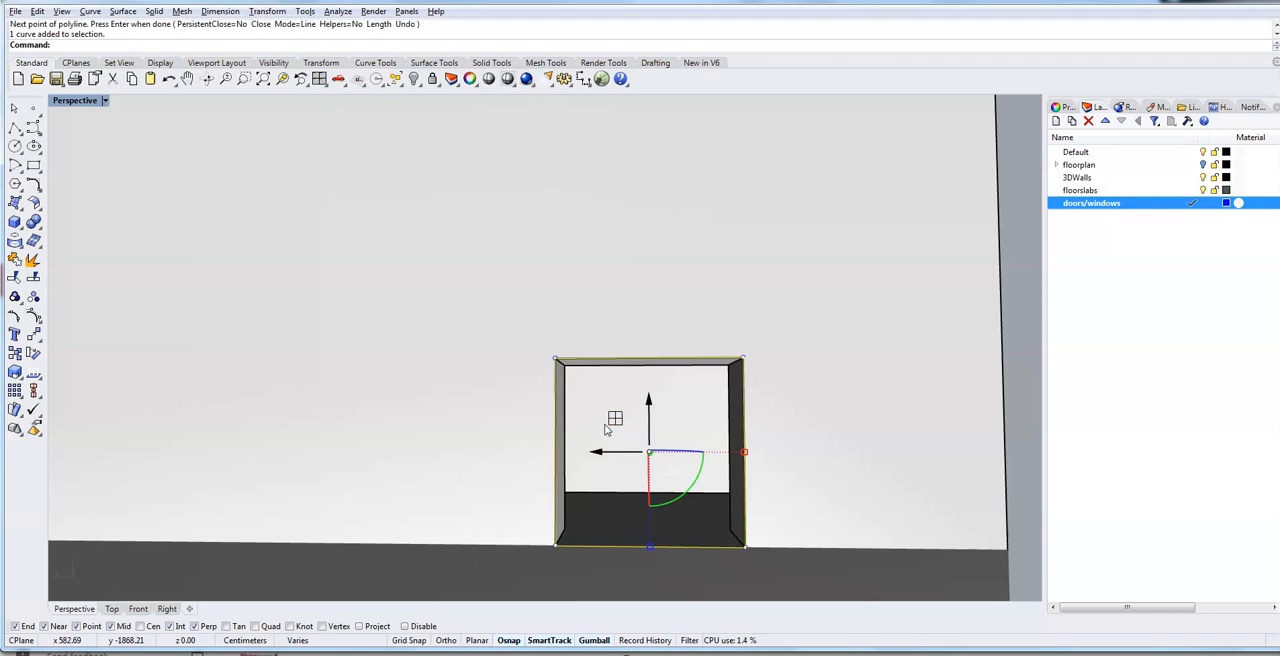
{"action": "left_click", "coordinate": [665, 507]}
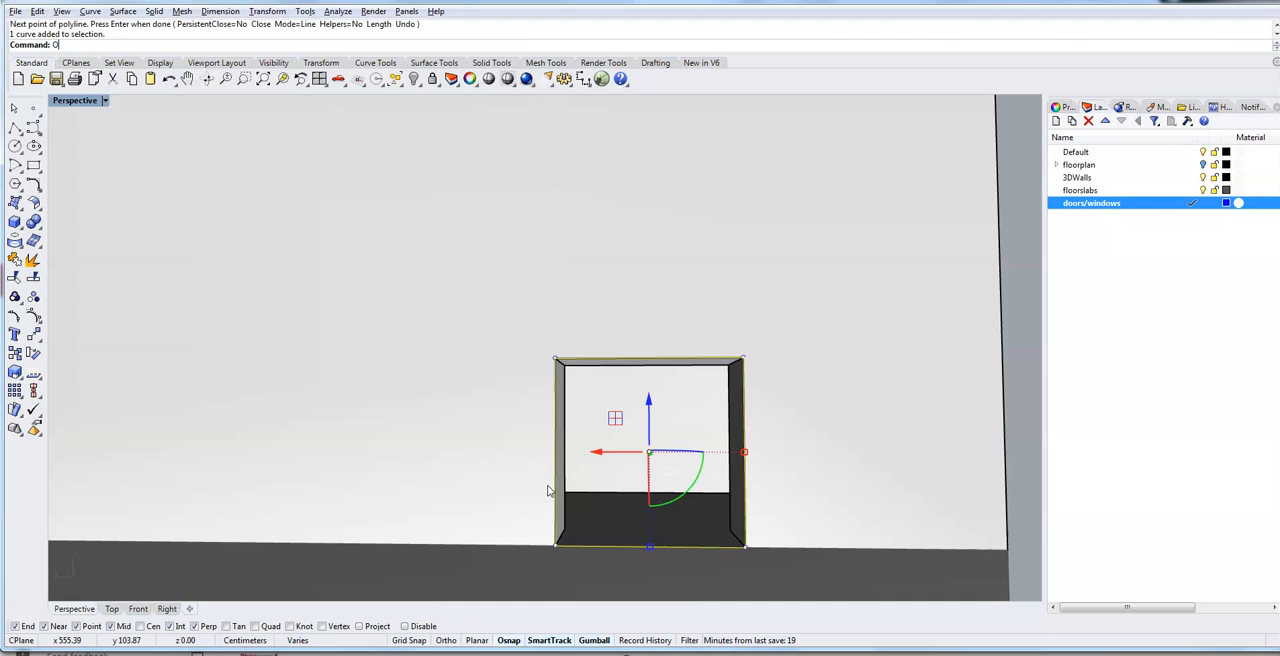
{"action": "type", "text": "set"}
{"action": "key", "text": "Return"}
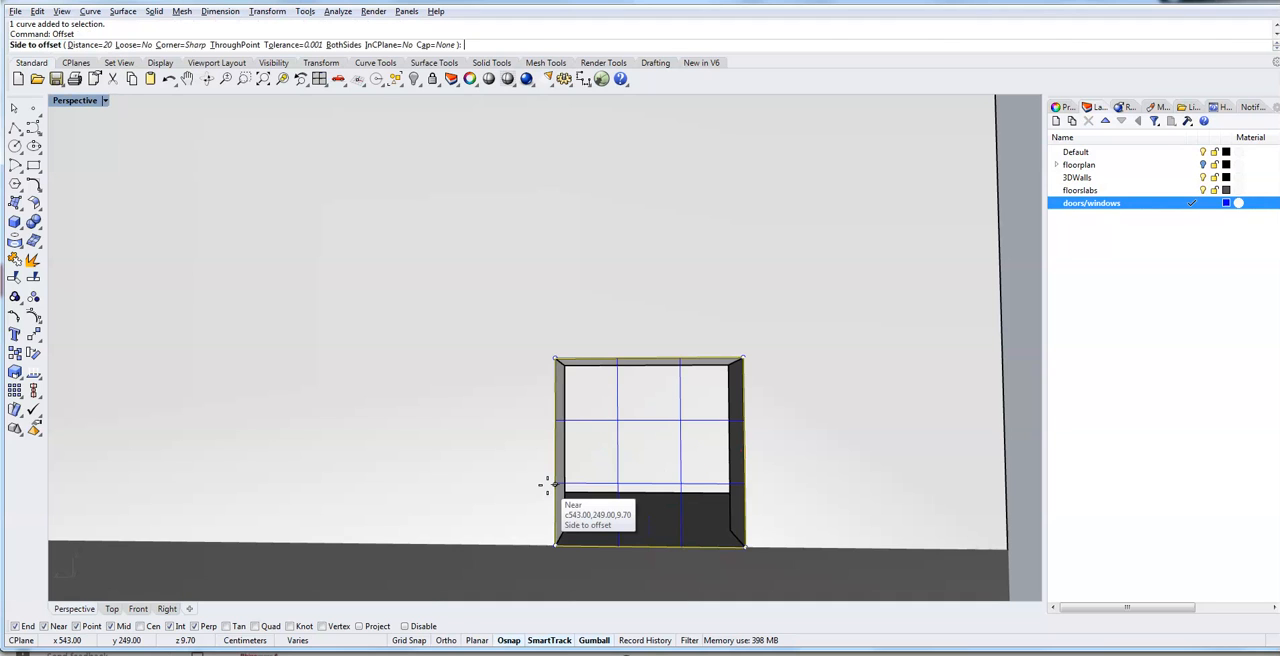
{"action": "left_click", "coordinate": [106, 45]}
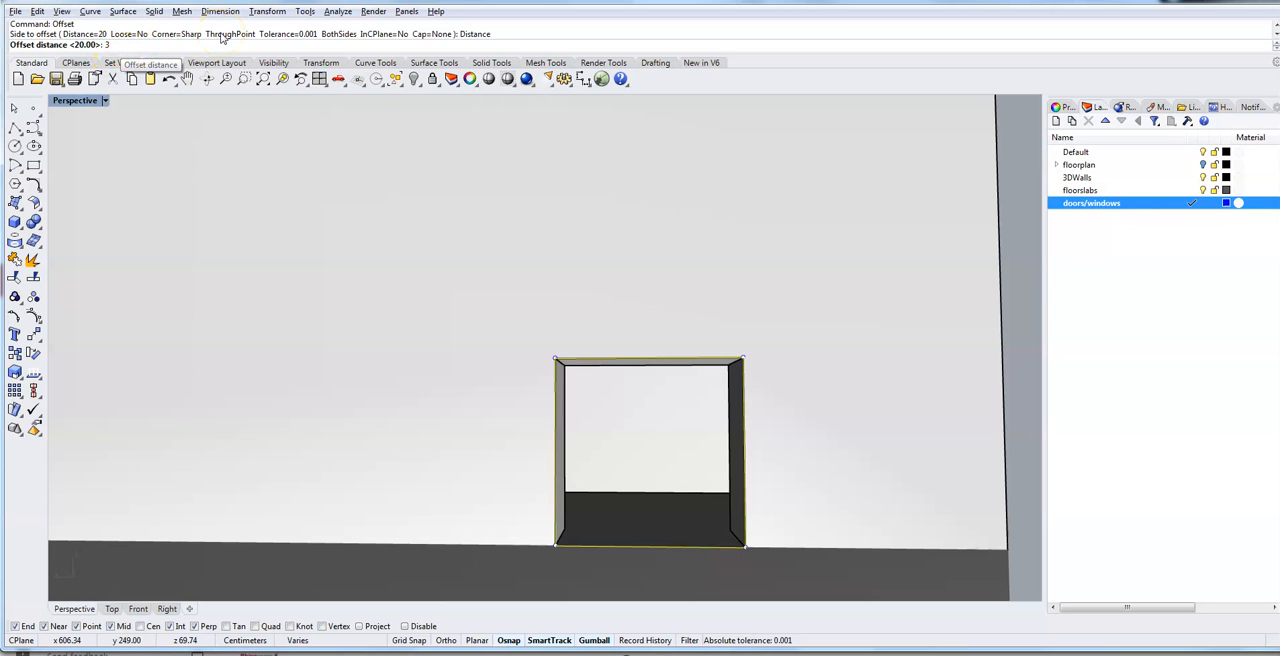
{"action": "key", "text": "Return"}
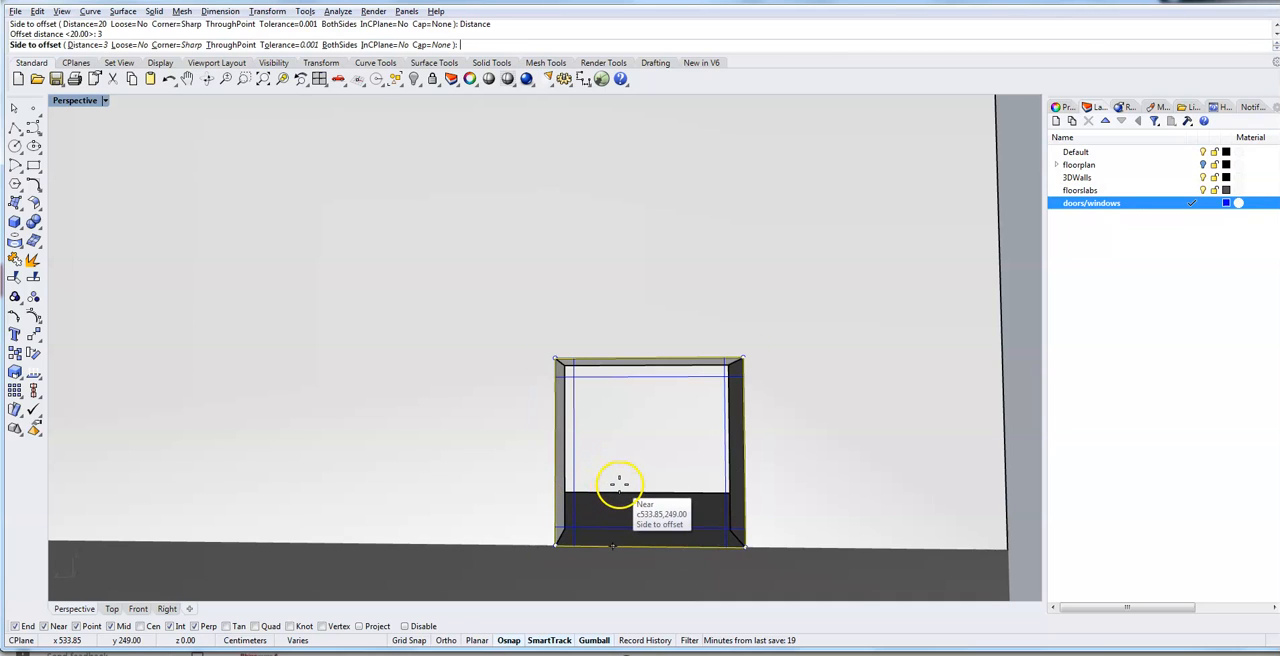
{"action": "left_click", "coordinate": [613, 484]}
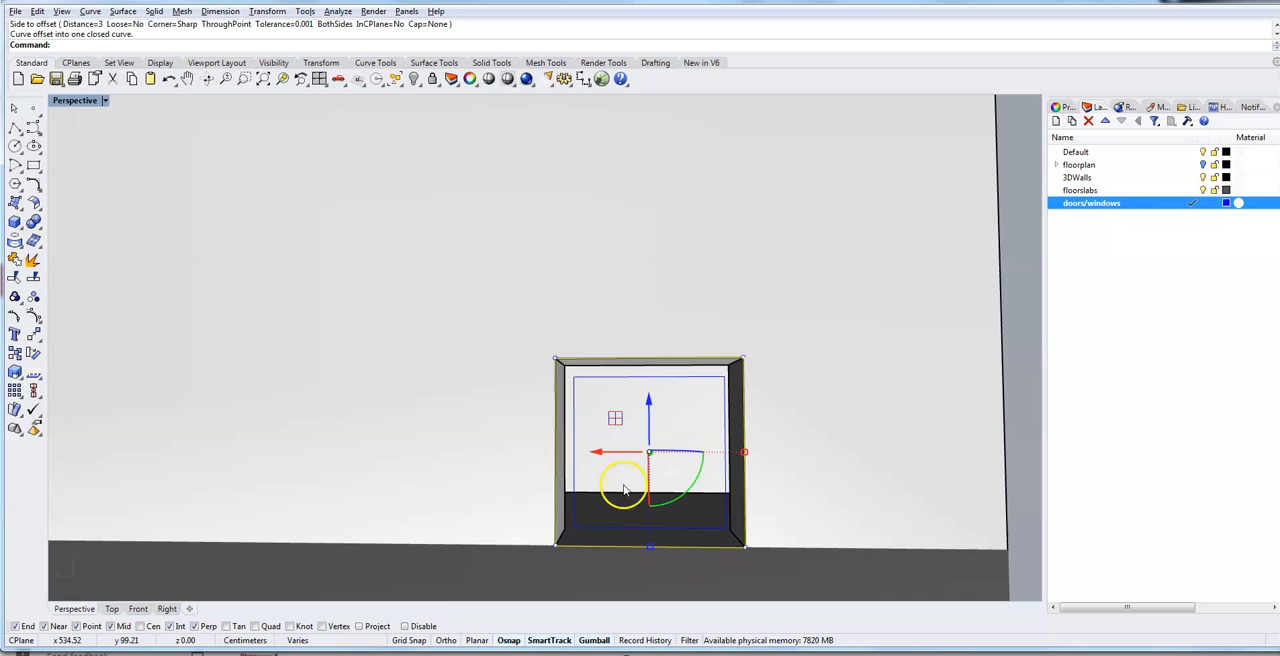
- Extrude the outer and inner outline curves together by 3 cm with ExtrudeCrv to form a solid window frame
{"action": "scroll", "coordinate": [797, 467], "scroll_direction": "up", "scroll_amount": 5}
{"action": "scroll", "coordinate": [797, 467], "scroll_direction": "down", "scroll_amount": 5}
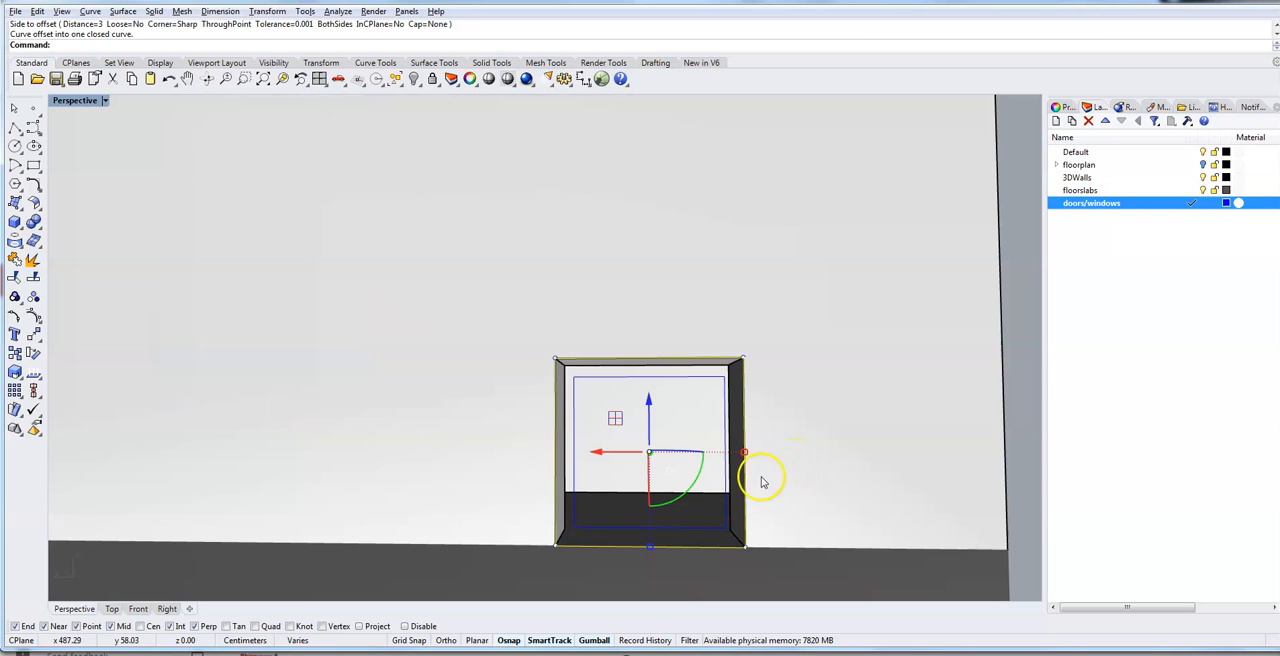
{"action": "left_click", "coordinate": [700, 530]}
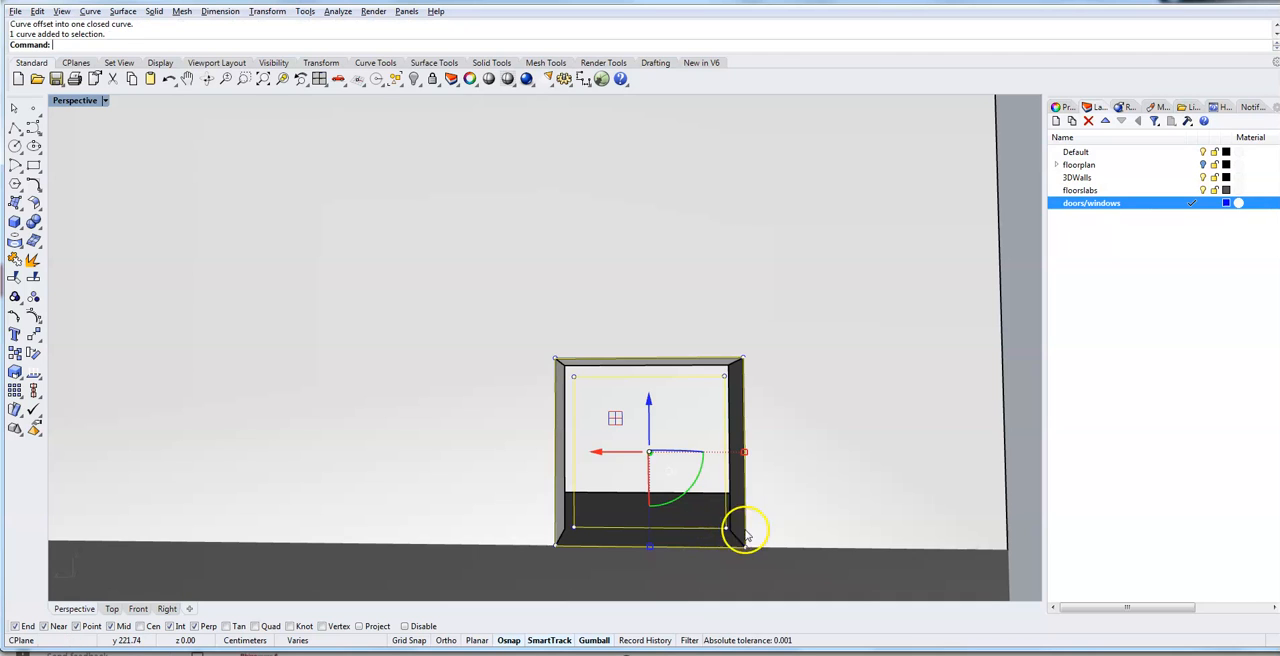
{"action": "right_click_drag", "start_coordinate": [791, 540], "coordinate": [782, 535]}
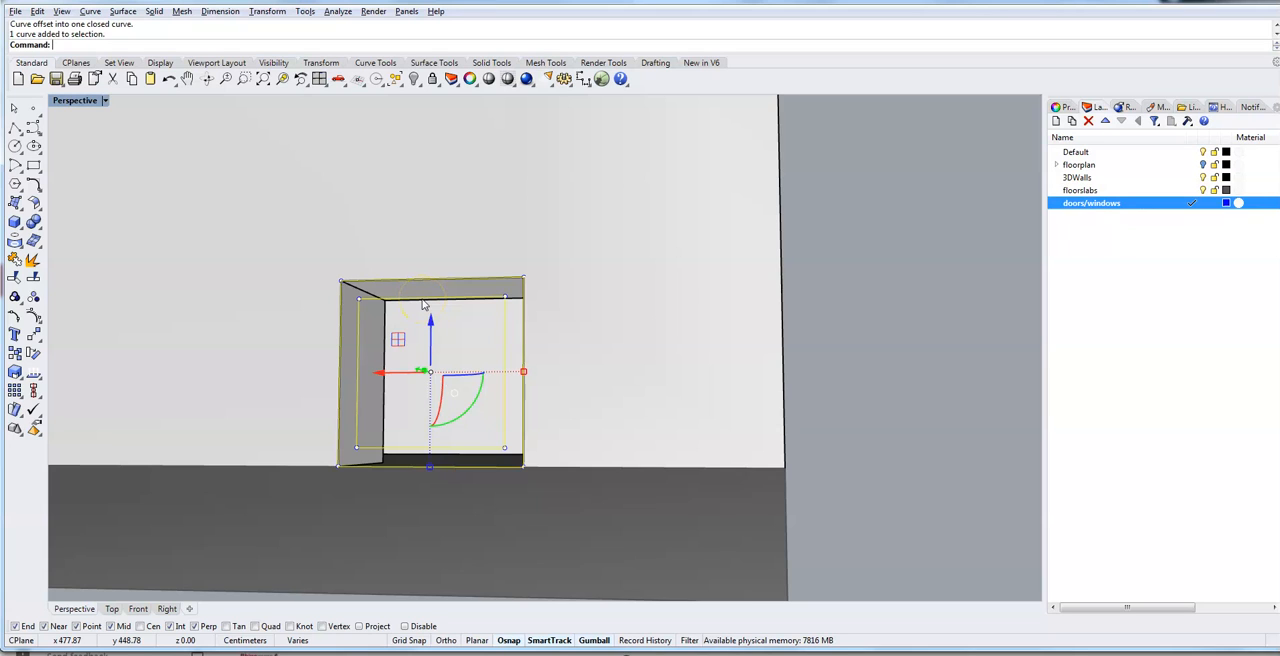
{"action": "type", "text": "xtrude"}
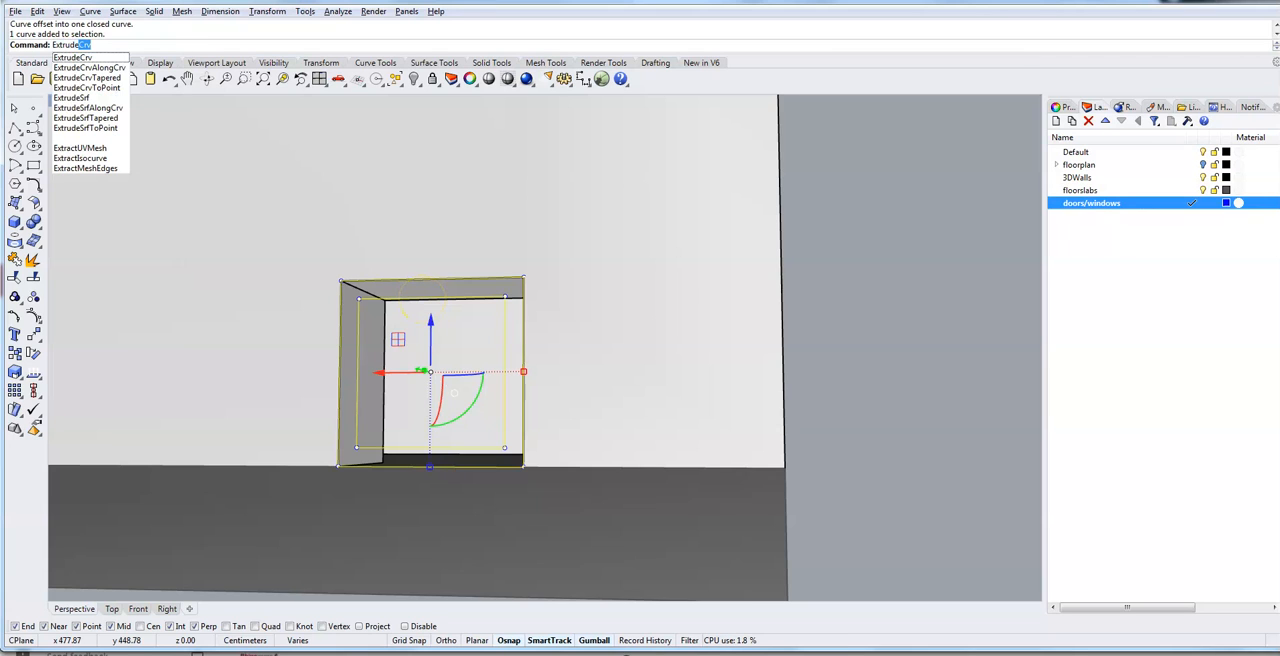
{"action": "type", "text": "Crv"}
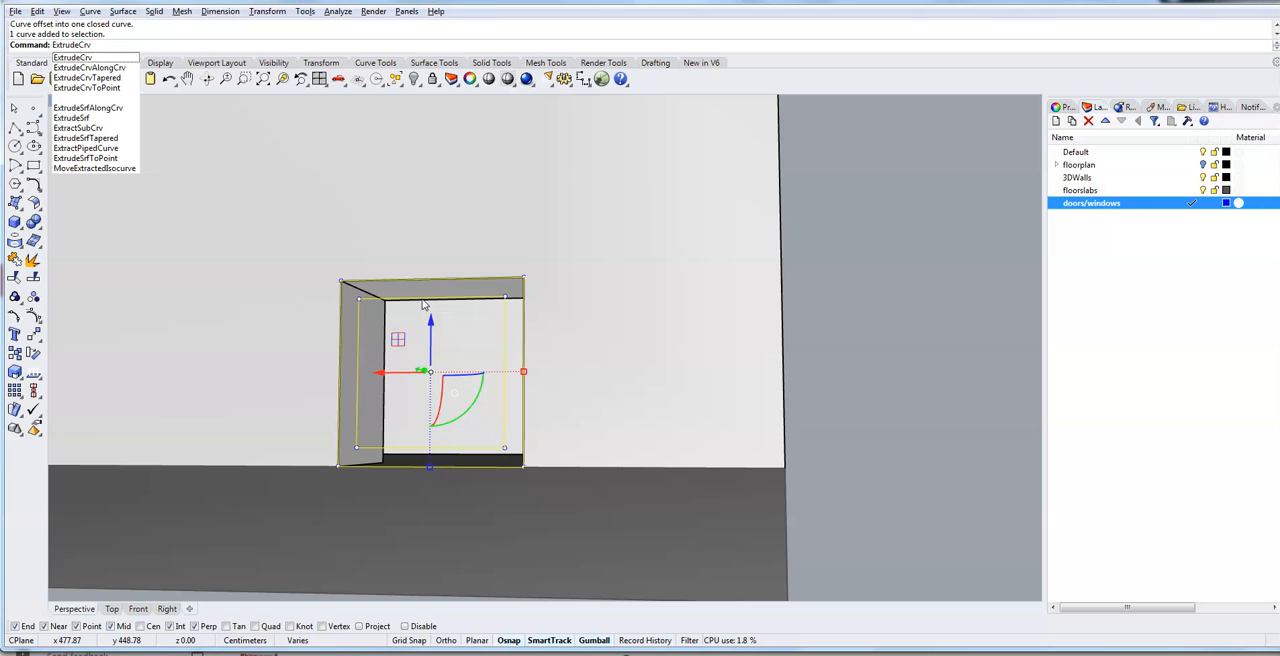
{"action": "left_click", "coordinate": [84, 58]}
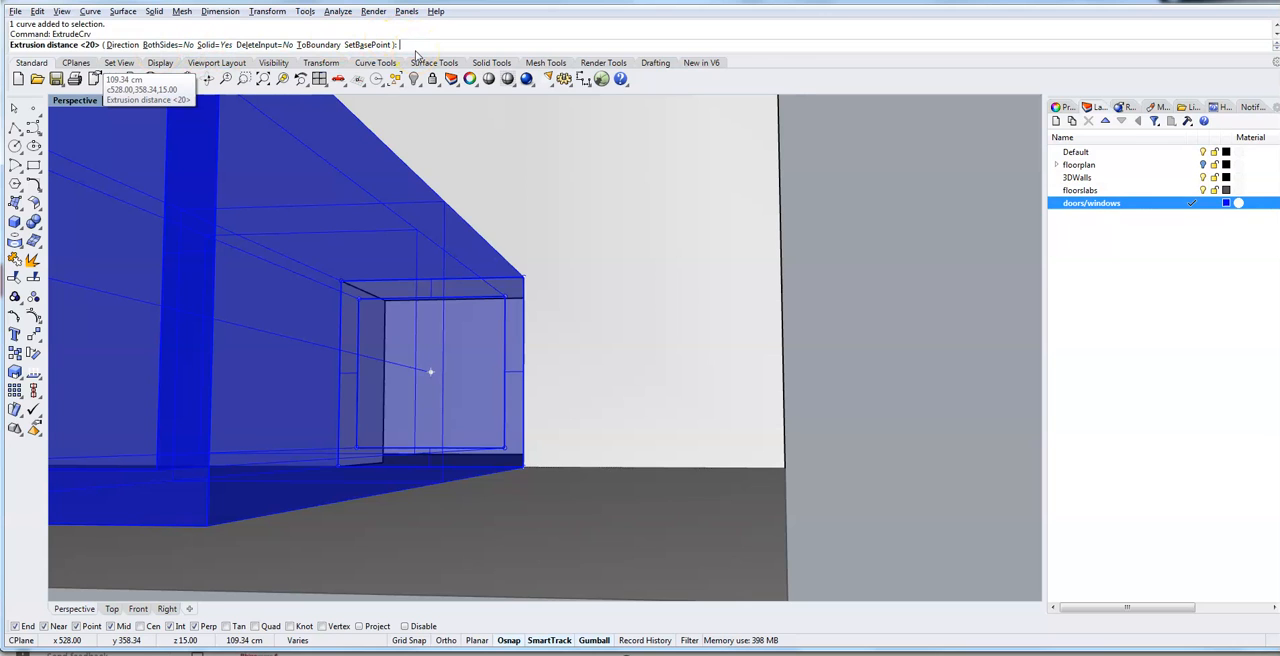
{"action": "type", "text": "3"}
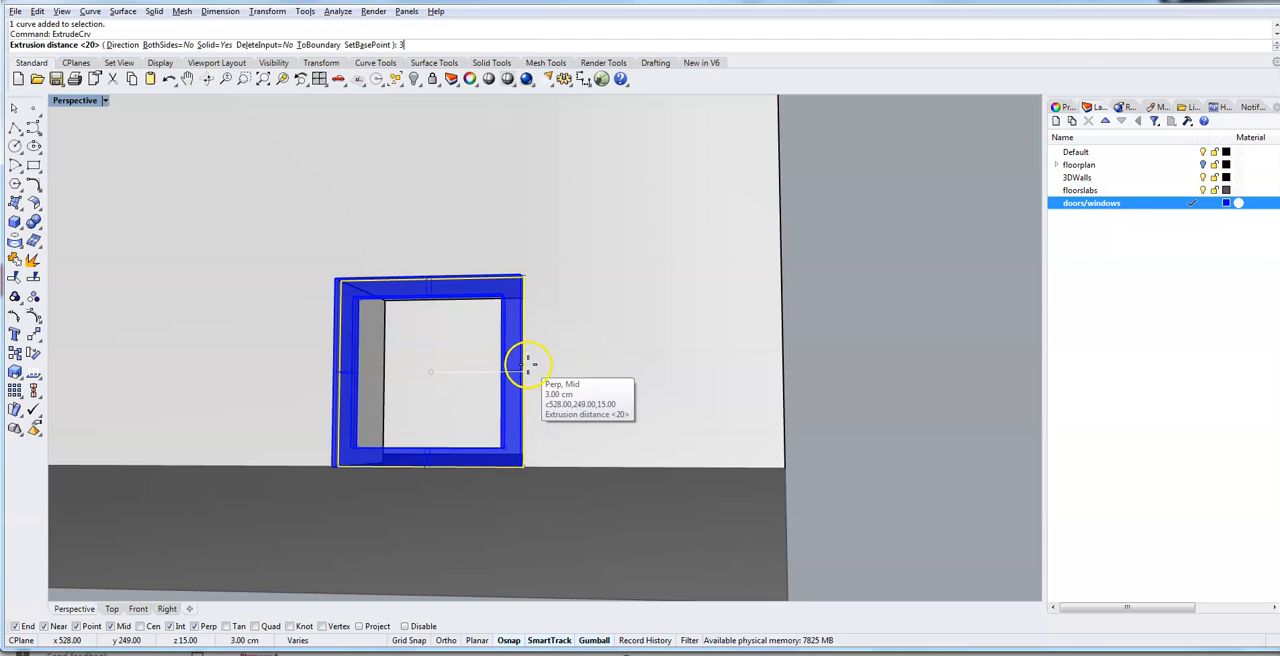
{"action": "right_click_drag", "start_coordinate": [578, 355], "coordinate": [563, 357]}
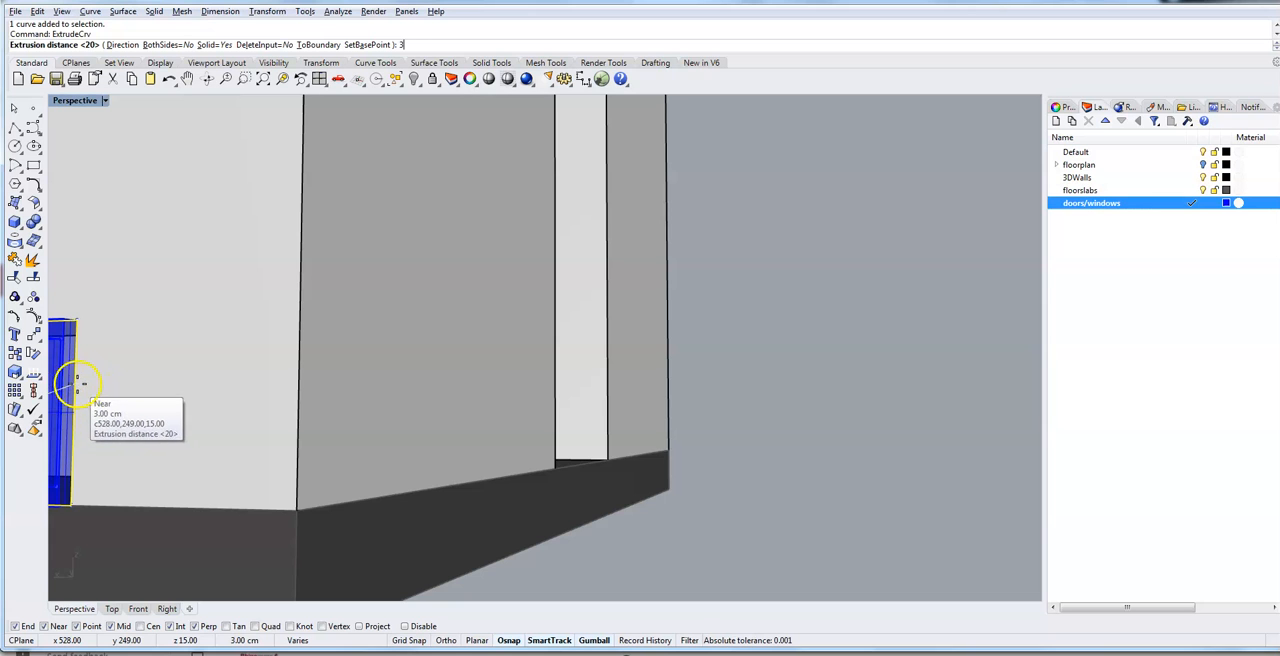
{"action": "key", "text": "Return"}
{"action": "mouse_move", "coordinate": [126, 405]}
{"action": "right_mouse_down"}
{"action": "mouse_move", "coordinate": [138, 409]}
{"action": "mouse_move", "coordinate": [126, 419]}
{"action": "mouse_move", "coordinate": [136, 409]}
{"action": "right_mouse_up"}
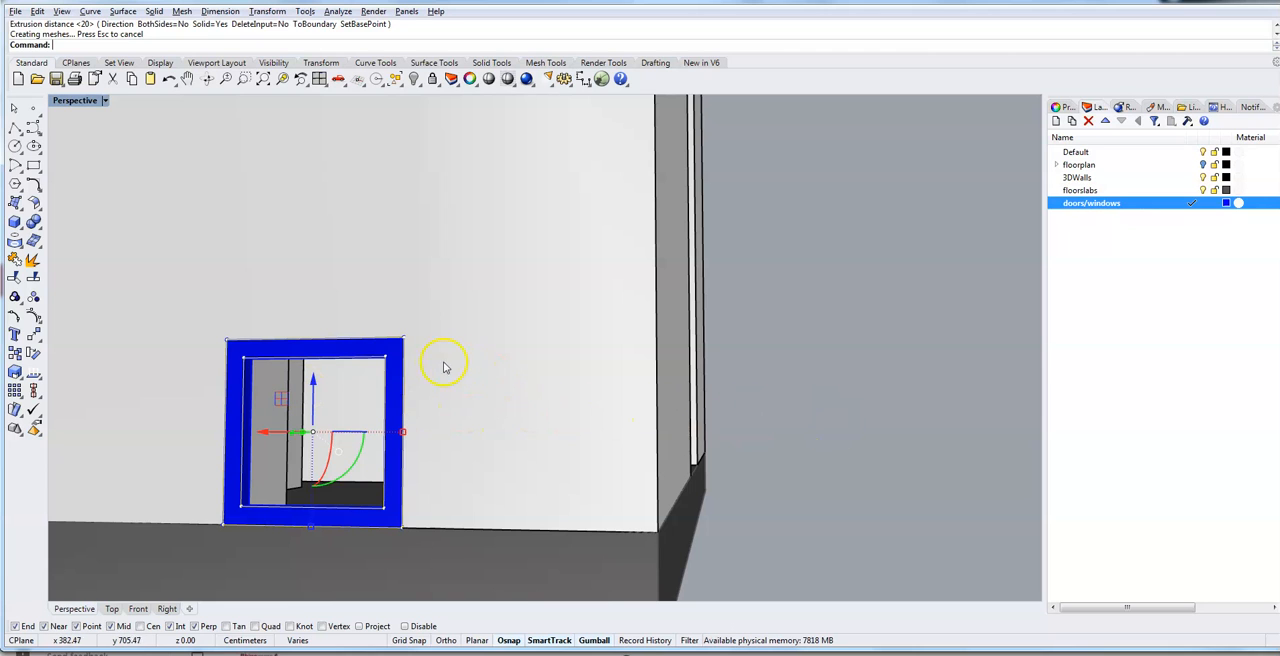
- Delete the outer outline curve around the window frame, keeping the extruded frame
{"action": "left_click", "coordinate": [826, 362]}
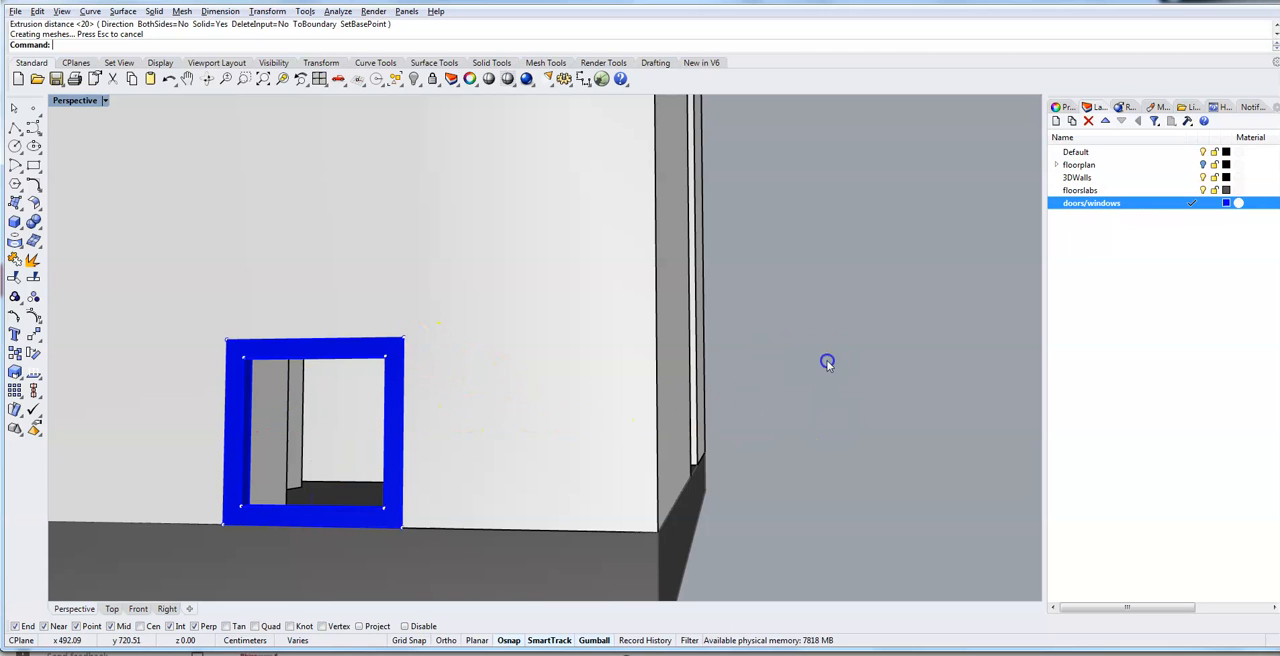
{"action": "left_click", "coordinate": [405, 352]}
{"action": "left_click", "coordinate": [441, 384]}
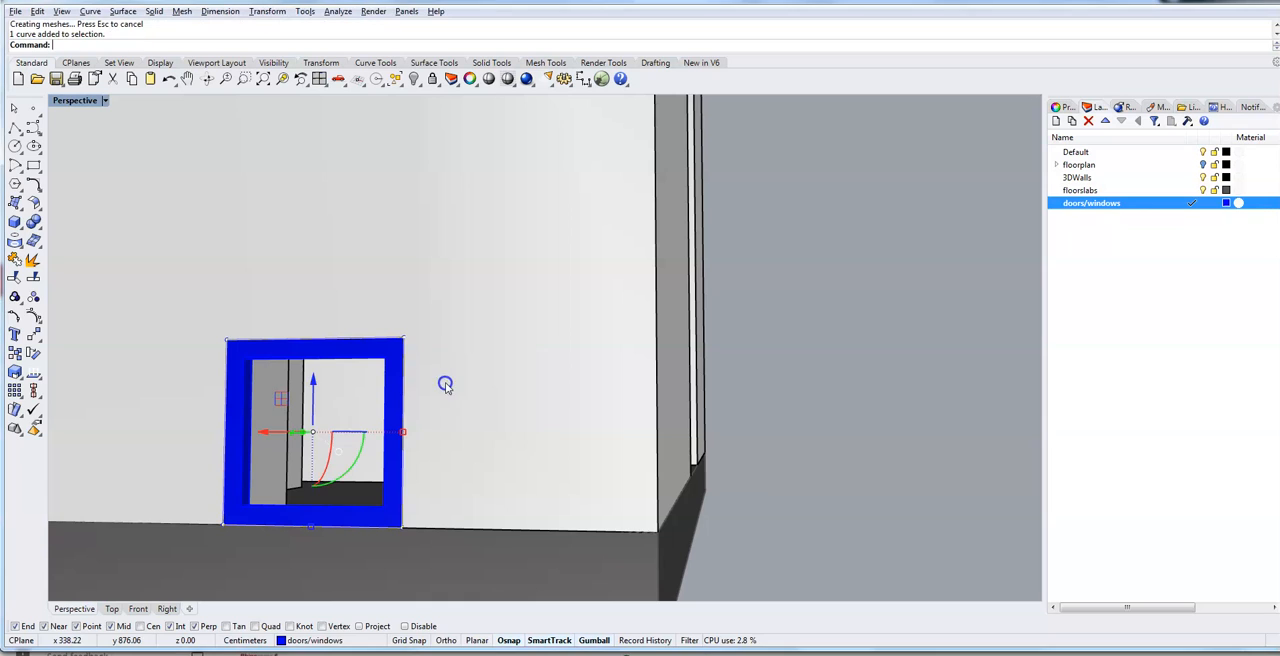
{"action": "key", "text": "Delete"}
- Select the window frame's inner outline curve and create a layer named glass
{"action": "left_click", "coordinate": [383, 411]}
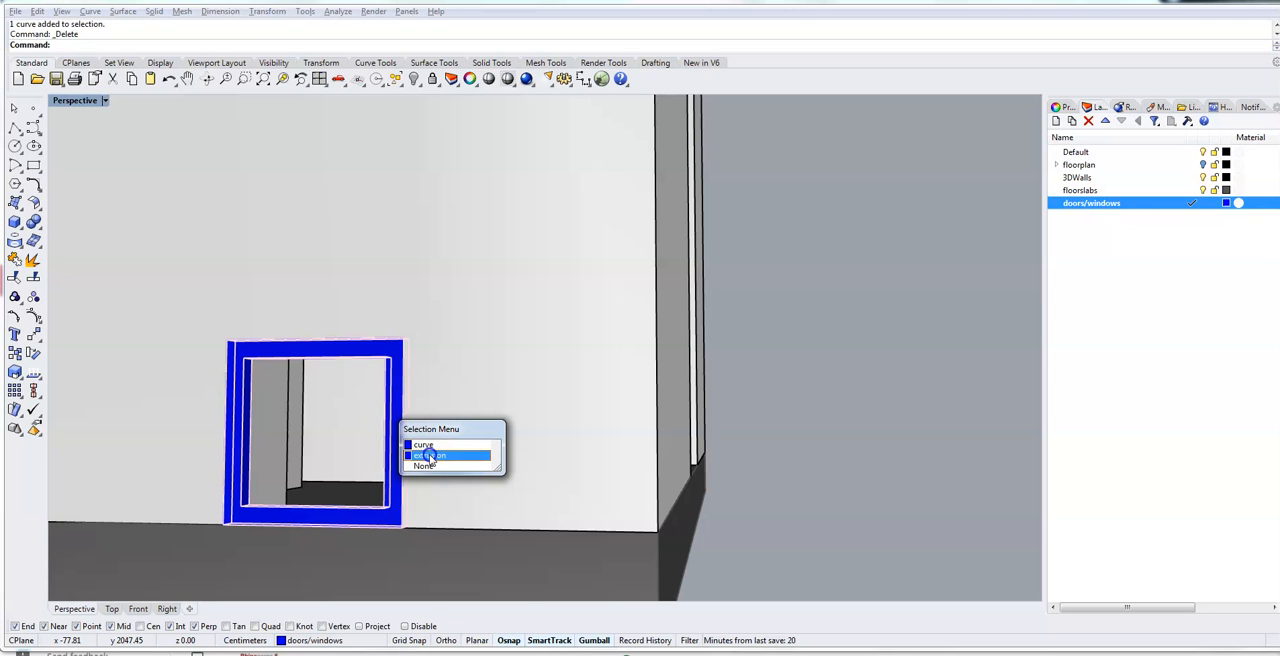
{"action": "left_click", "coordinate": [424, 446]}
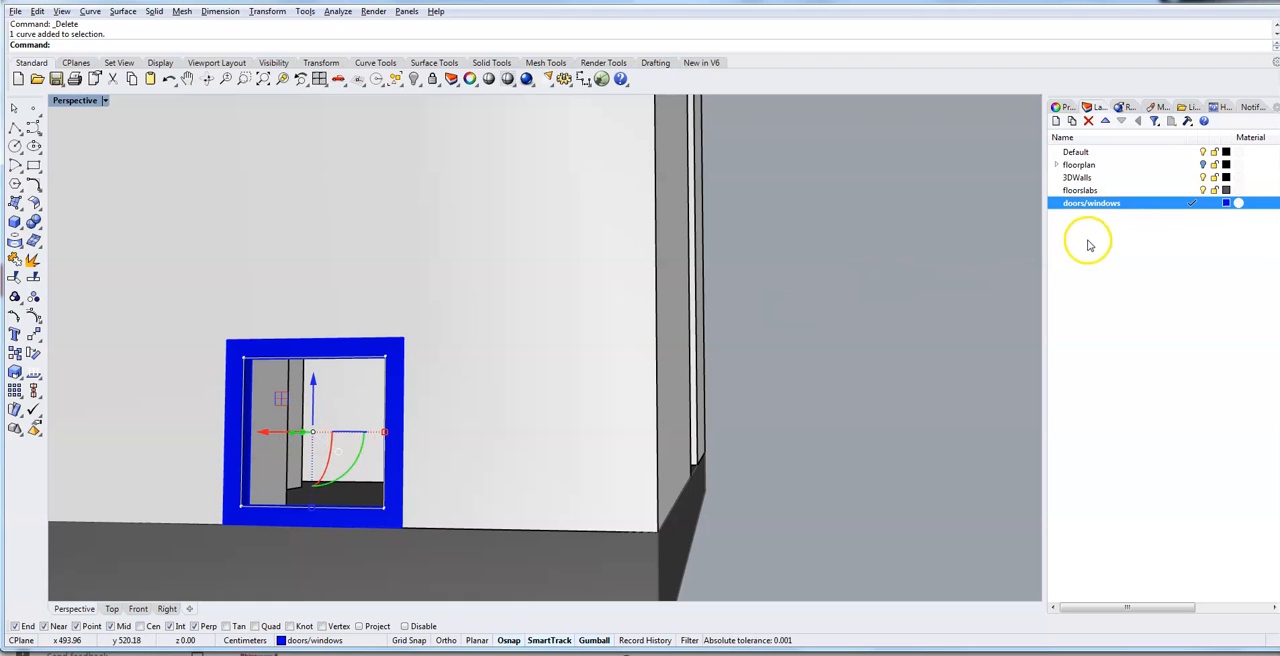
{"action": "left_click", "coordinate": [1056, 122]}
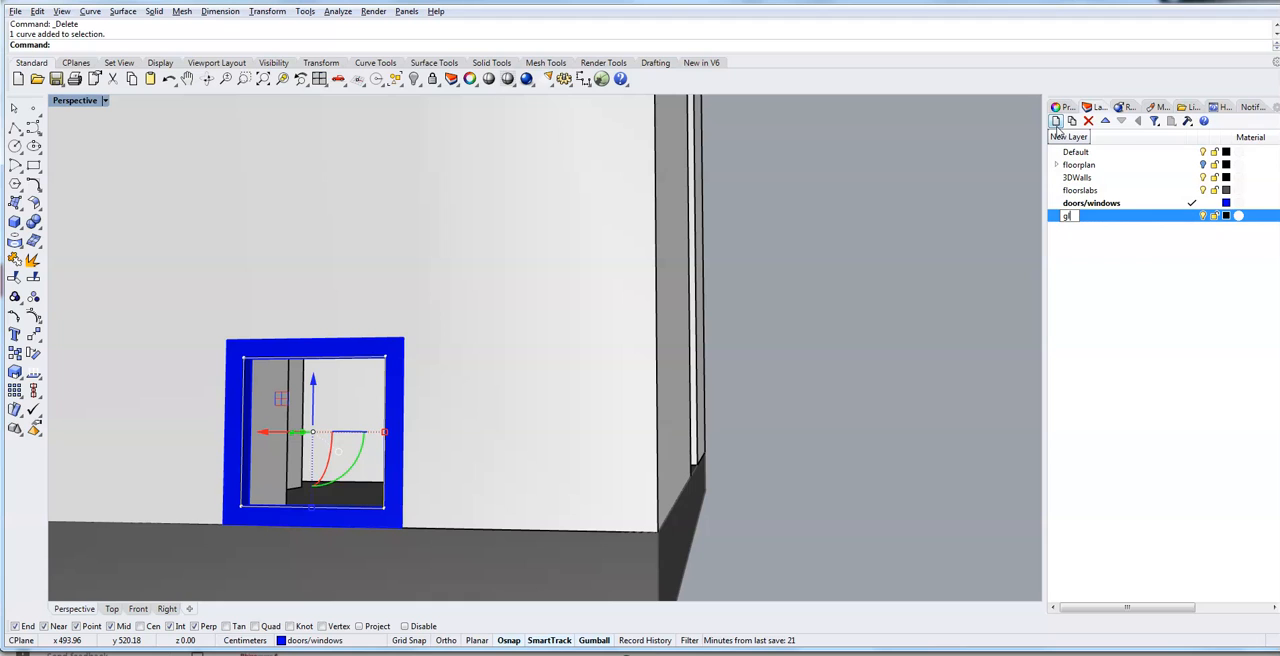
{"action": "type", "text": "glass"}
{"action": "key", "text": "Return"}
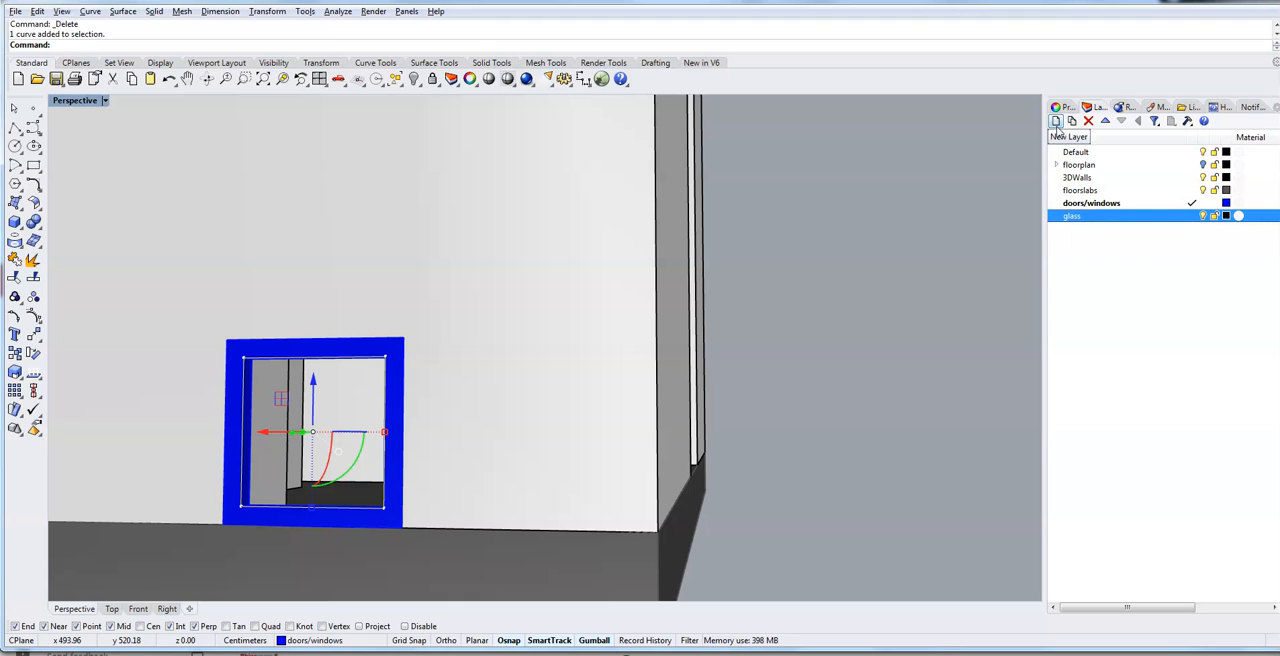
- Set the glass layer's color to light blue (RGB 182, 234, 243) and make it the current layer
{"action": "left_click", "coordinate": [1226, 216]}
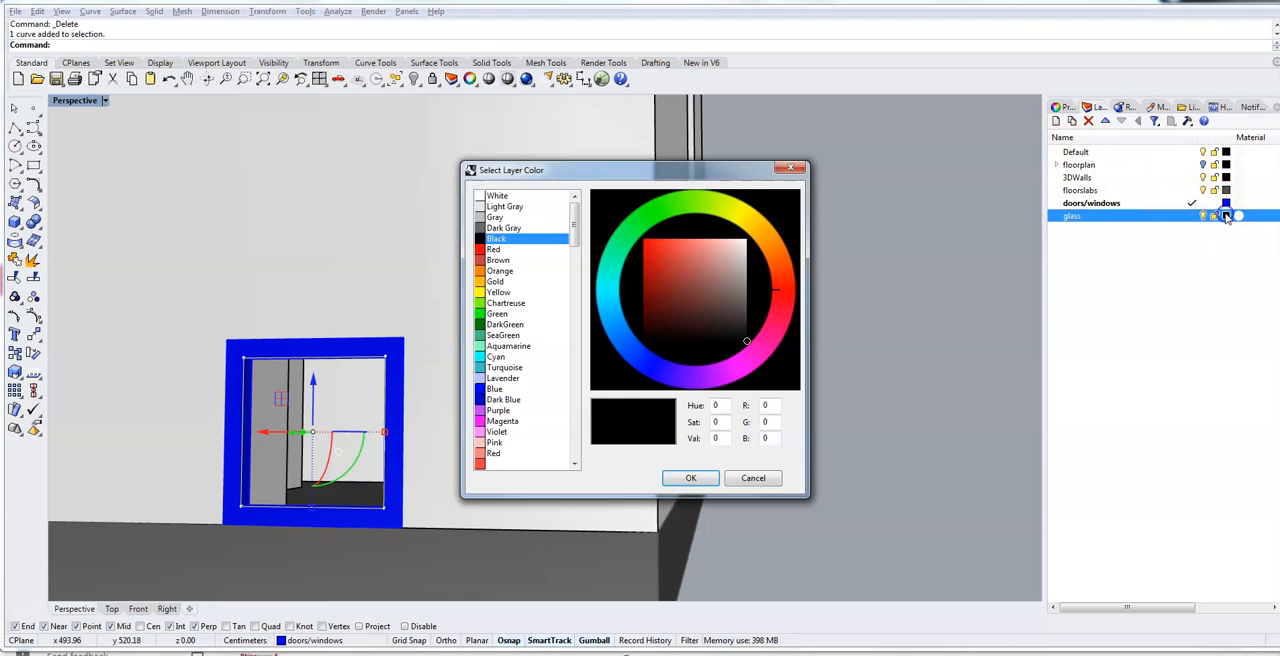
{"action": "left_click", "coordinate": [611, 302]}
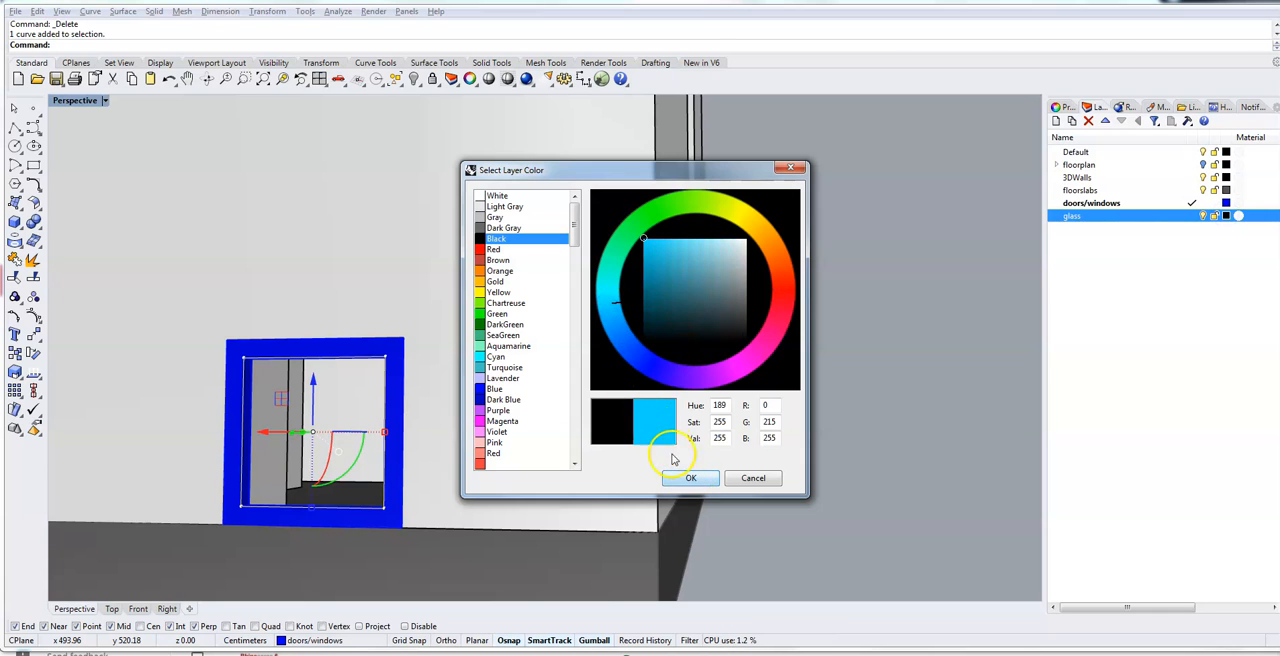
{"action": "left_click", "coordinate": [693, 246]}
{"action": "mouse_move", "coordinate": [693, 245]}
{"action": "left_mouse_down"}
{"action": "mouse_move", "coordinate": [725, 258]}
{"action": "mouse_move", "coordinate": [722, 246]}
{"action": "left_mouse_up"}
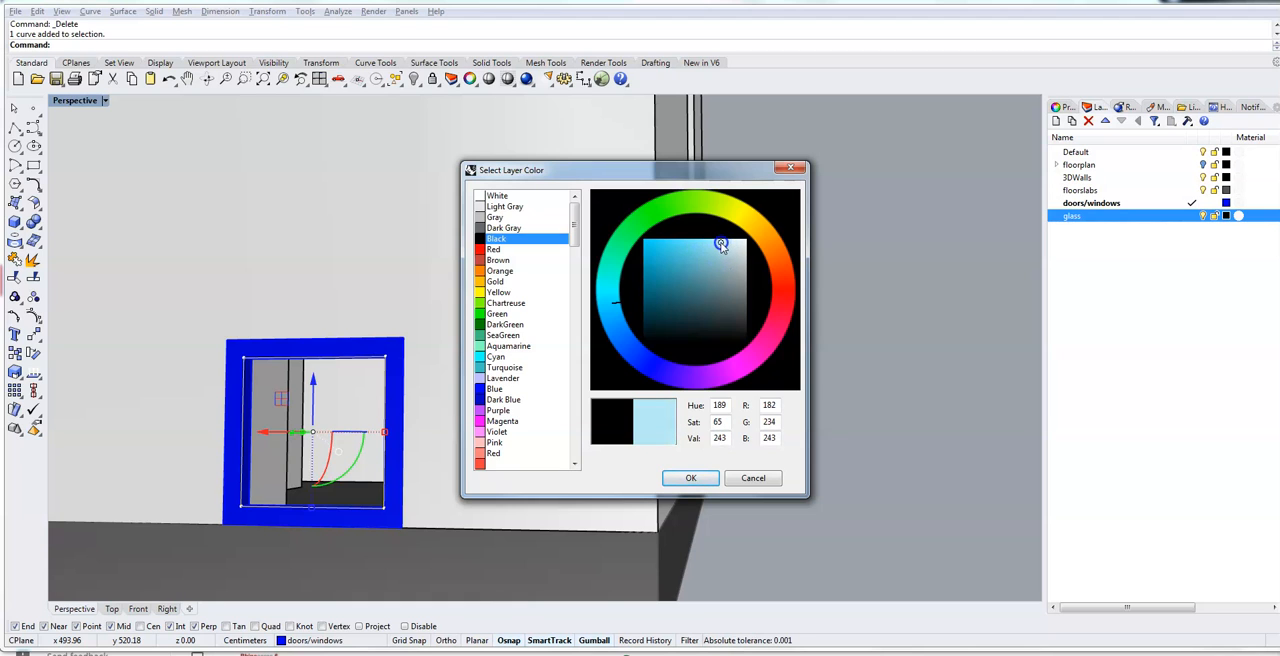
{"action": "left_click", "coordinate": [690, 478]}
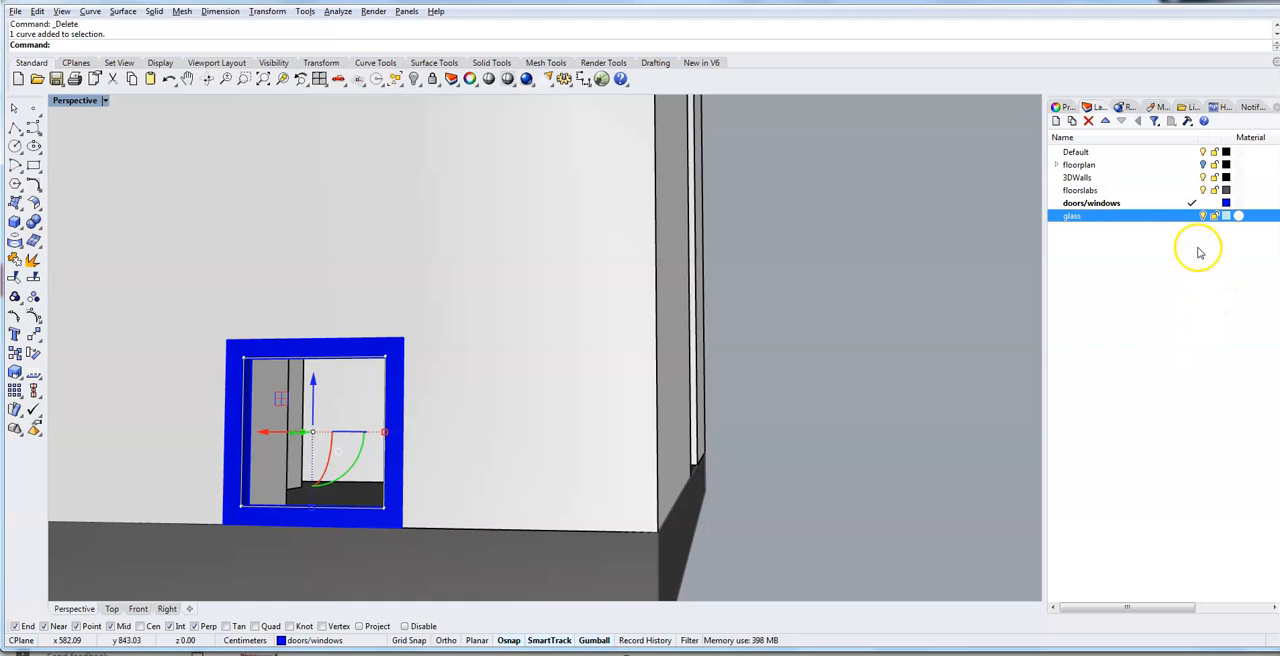
{"action": "left_click", "coordinate": [1191, 216]}
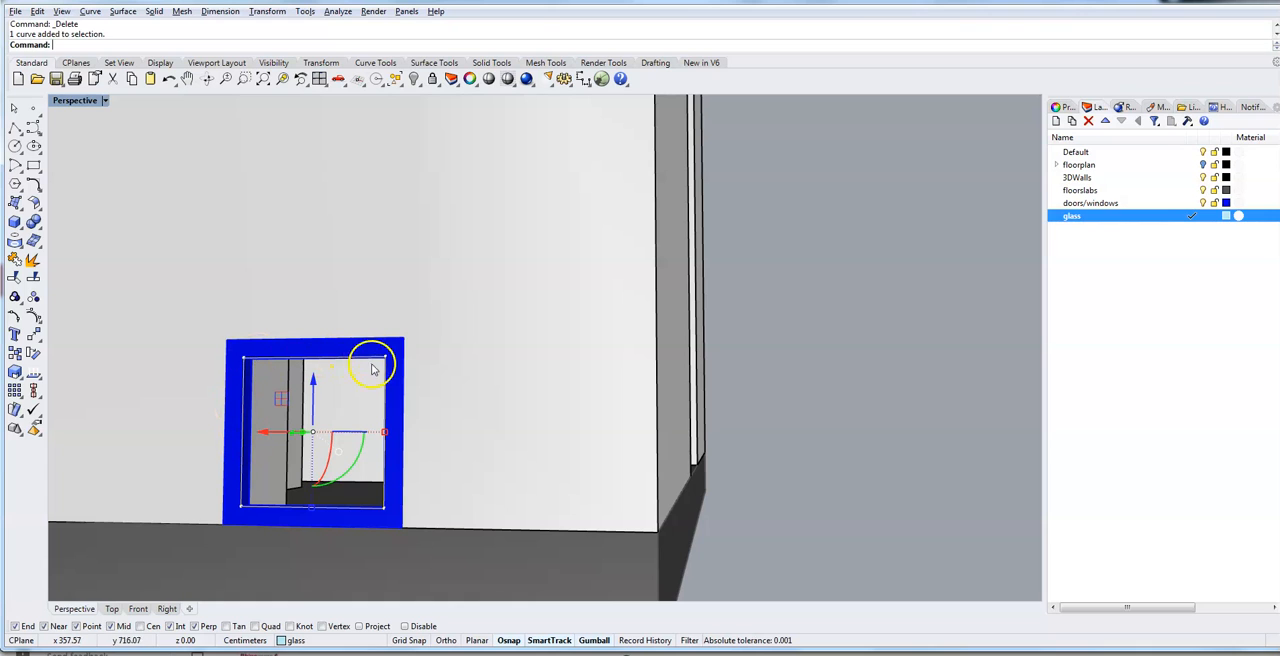
- Extrude the window frame's inner outline curve by 1 cm with ExtrudeCrv to form a solid glass pane
{"action": "right_click", "coordinate": [297, 359]}
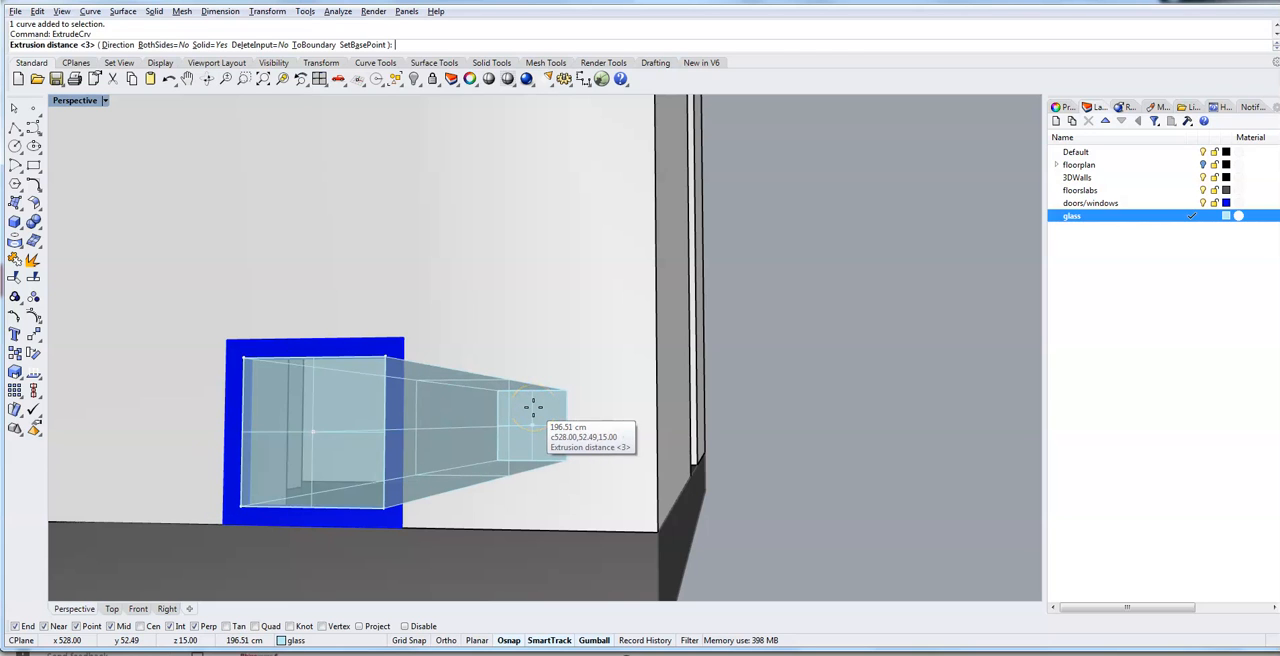
{"action": "type", "text": "1"}
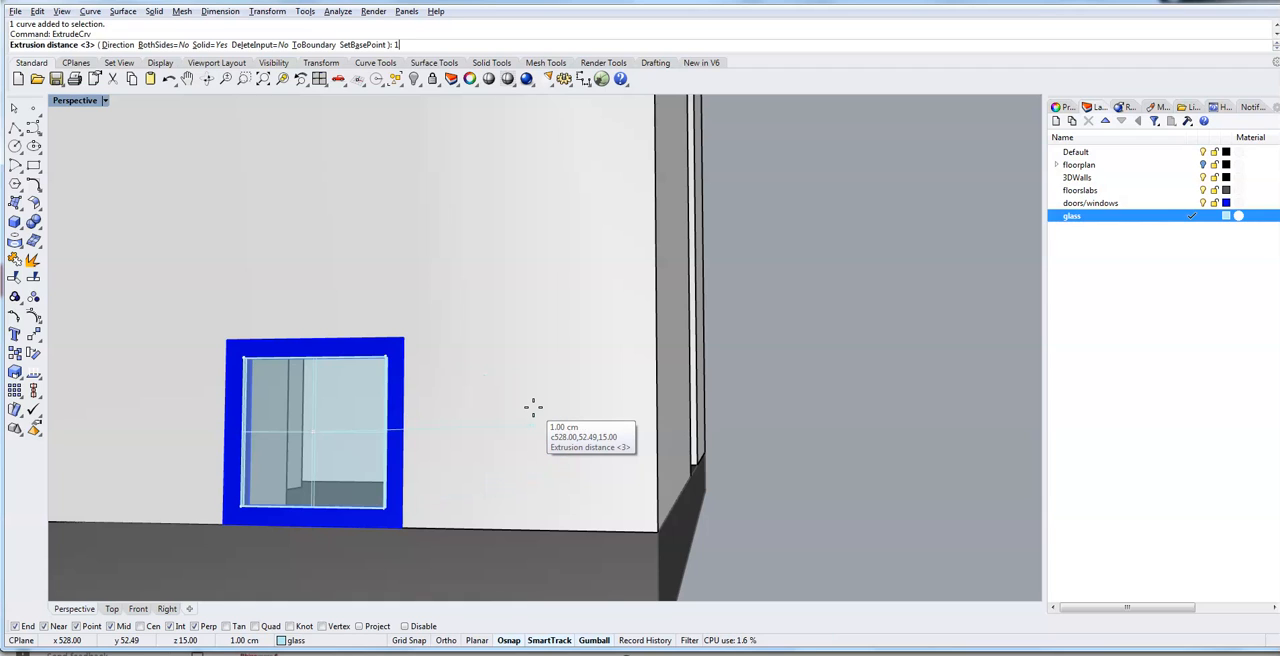
{"action": "key", "text": "Return"}
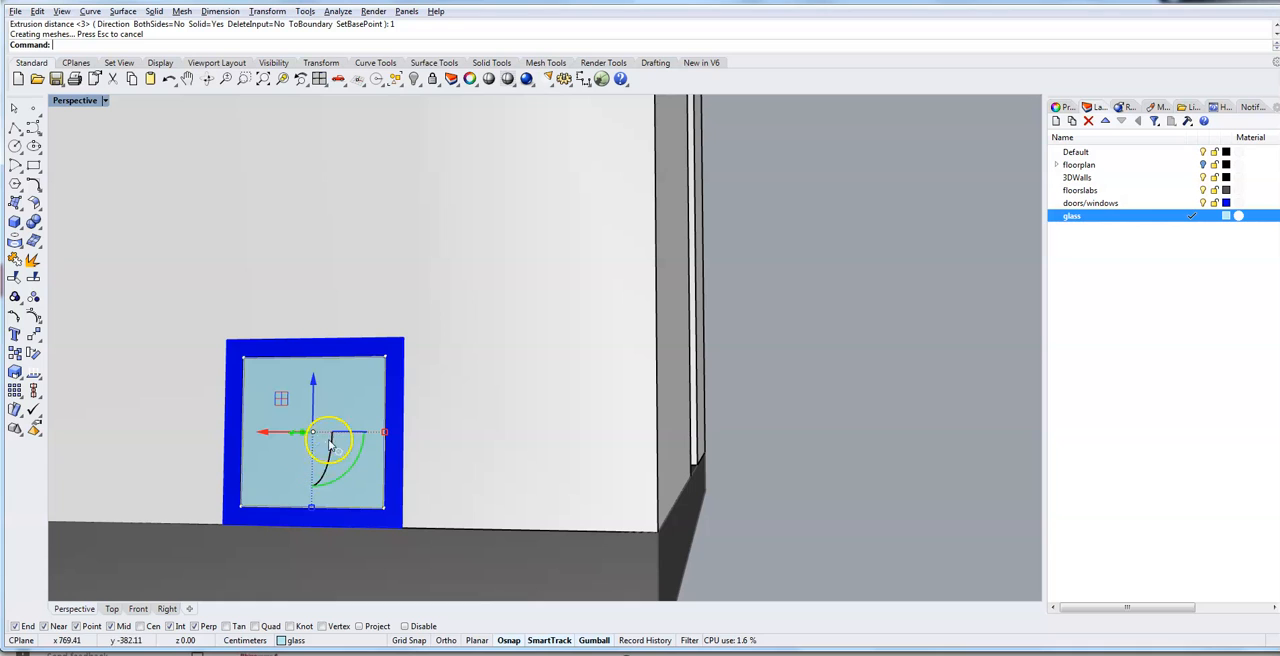
- Select the new glass pane and switch the perspective view to Ghosted display
{"action": "left_click", "coordinate": [387, 470]}
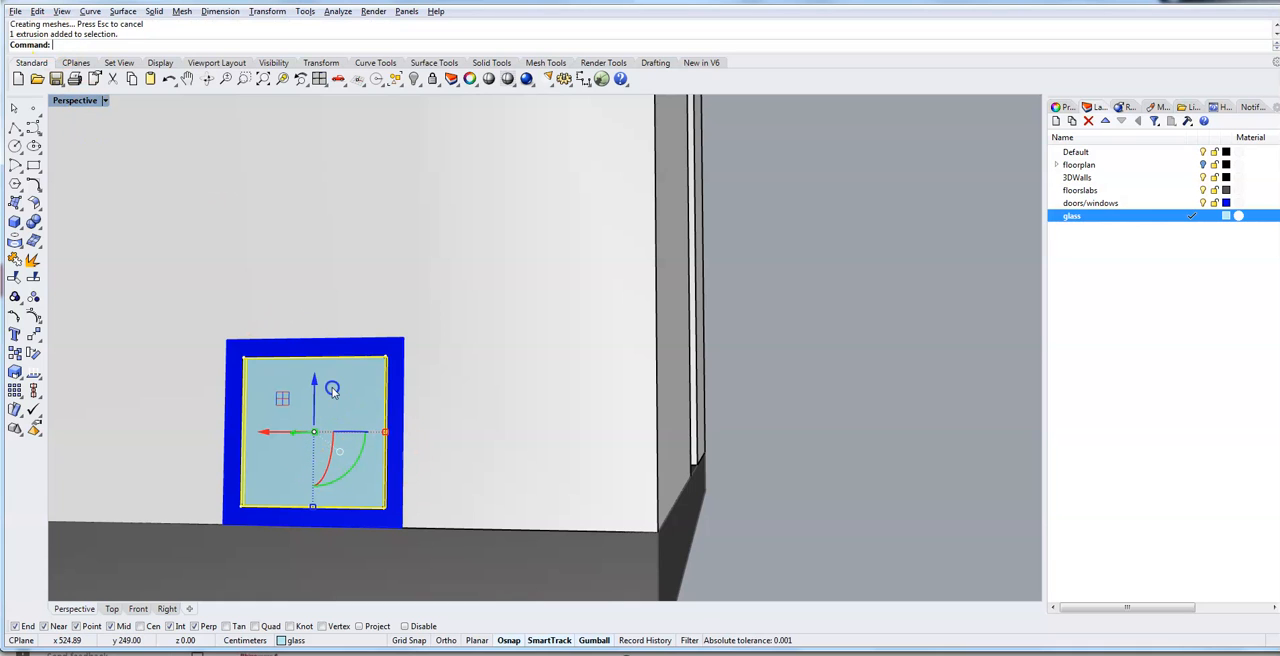
{"action": "left_click", "coordinate": [104, 101]}
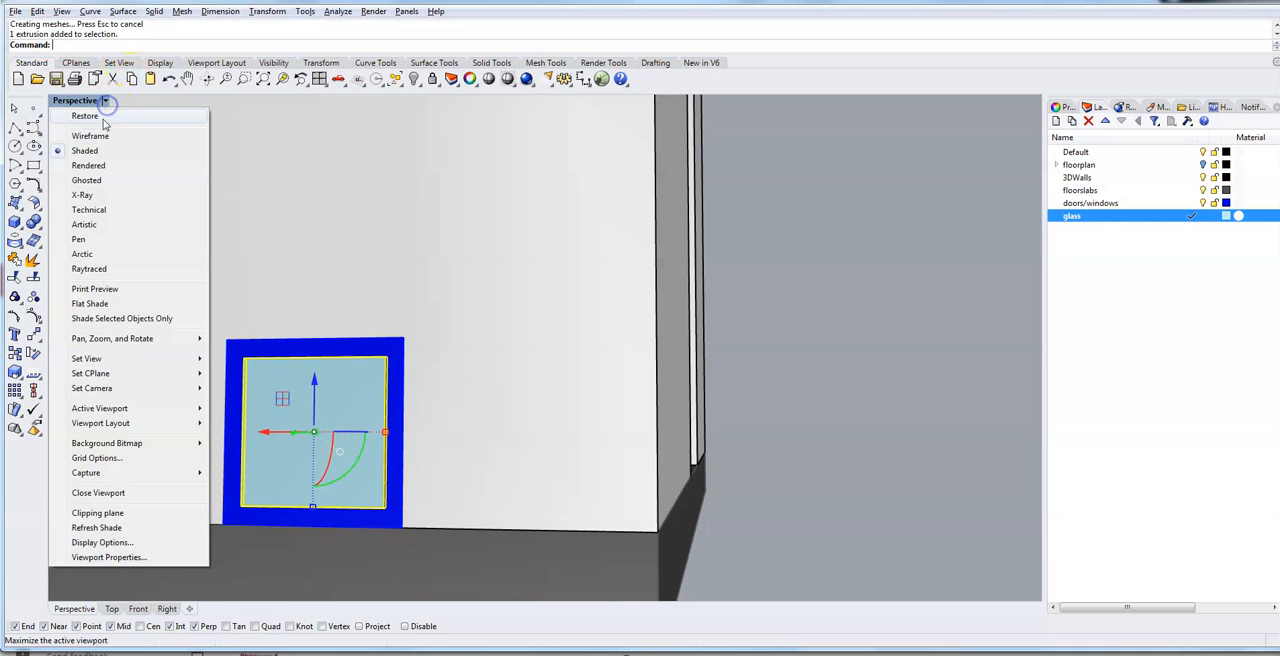
{"action": "left_click", "coordinate": [87, 180]}
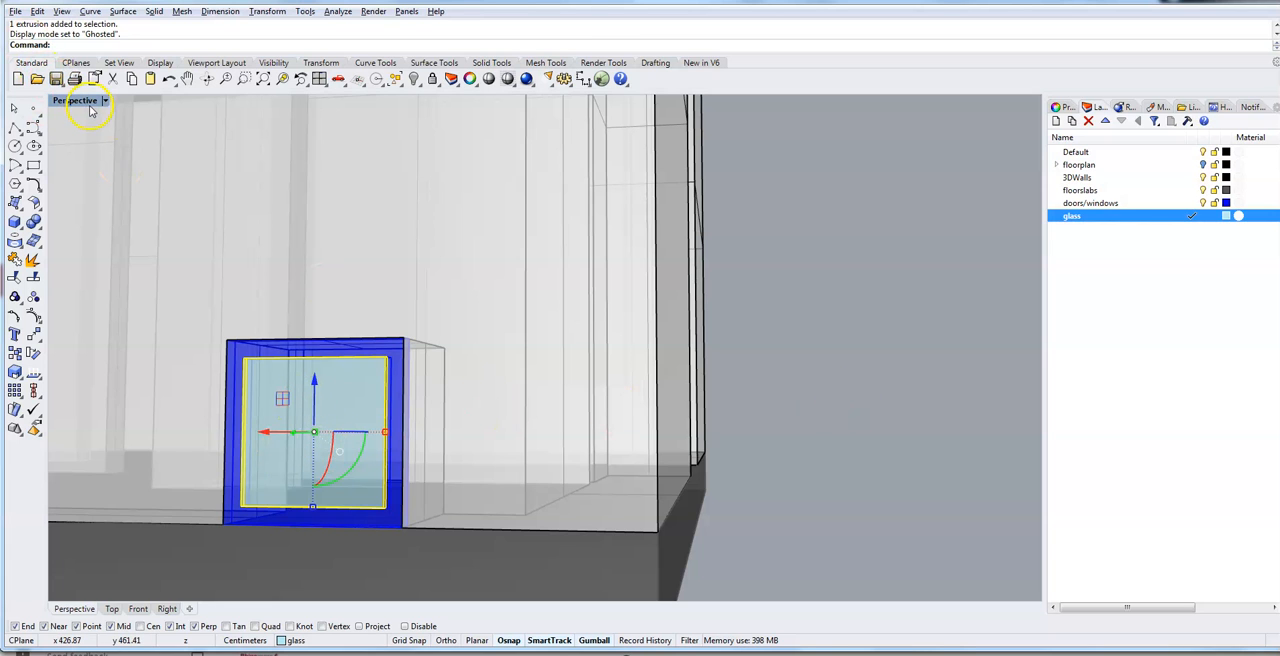
{"action": "scroll", "coordinate": [291, 380], "scroll_direction": "up", "scroll_amount": 6}
{"action": "scroll", "coordinate": [291, 380], "scroll_direction": "down", "scroll_amount": 6}
{"action": "right_click_drag", "start_coordinate": [277, 392], "coordinate": [278, 390]}
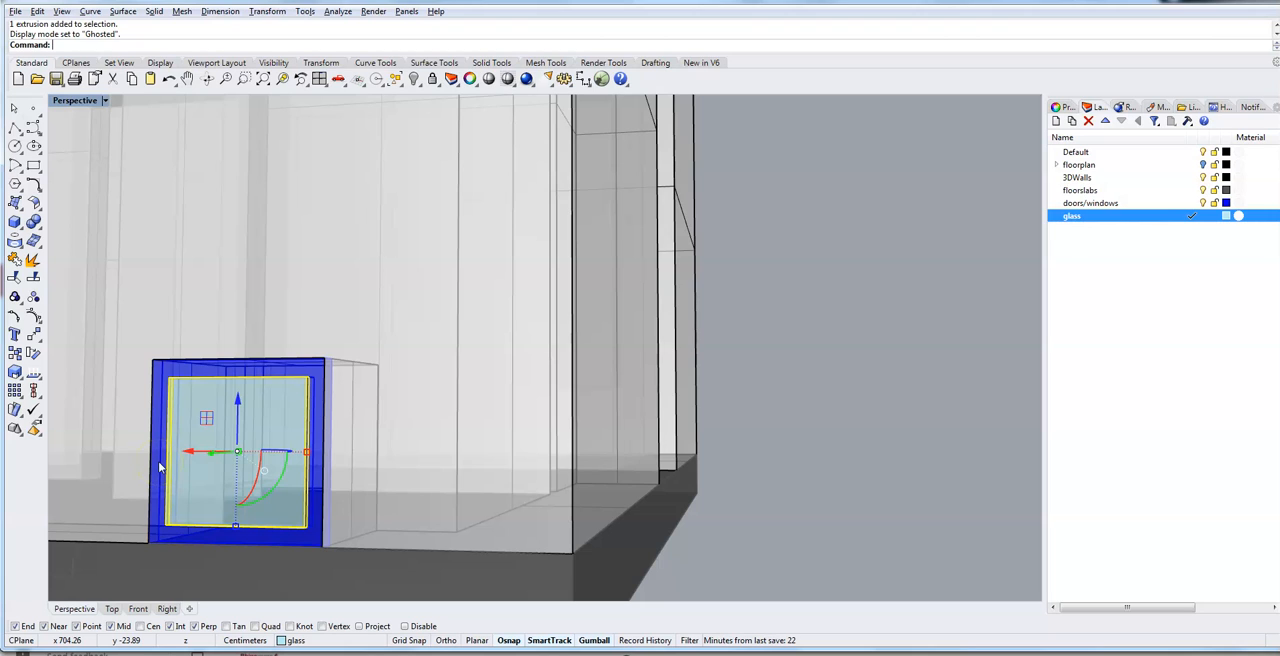
- Add the window frame to the selection and shift frame and pane together 5 cm in the negative X direction
{"action": "left_click", "coordinate": [159, 466], "text": "shift"}
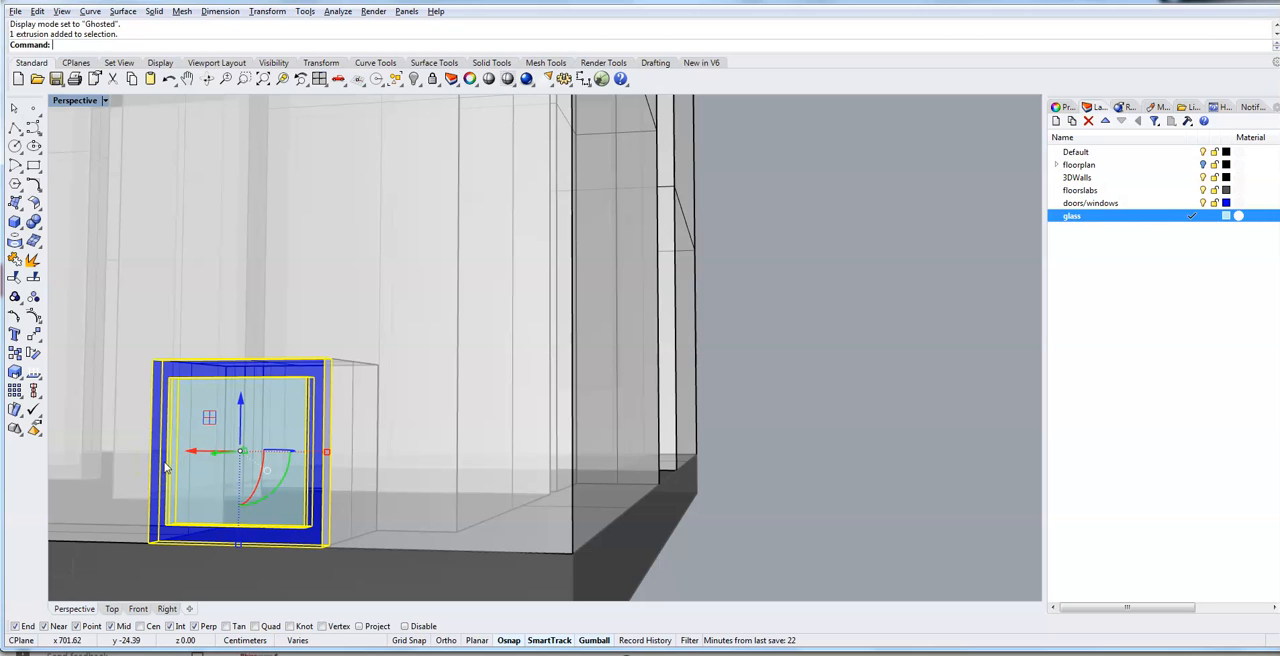
{"action": "left_click", "coordinate": [193, 453]}
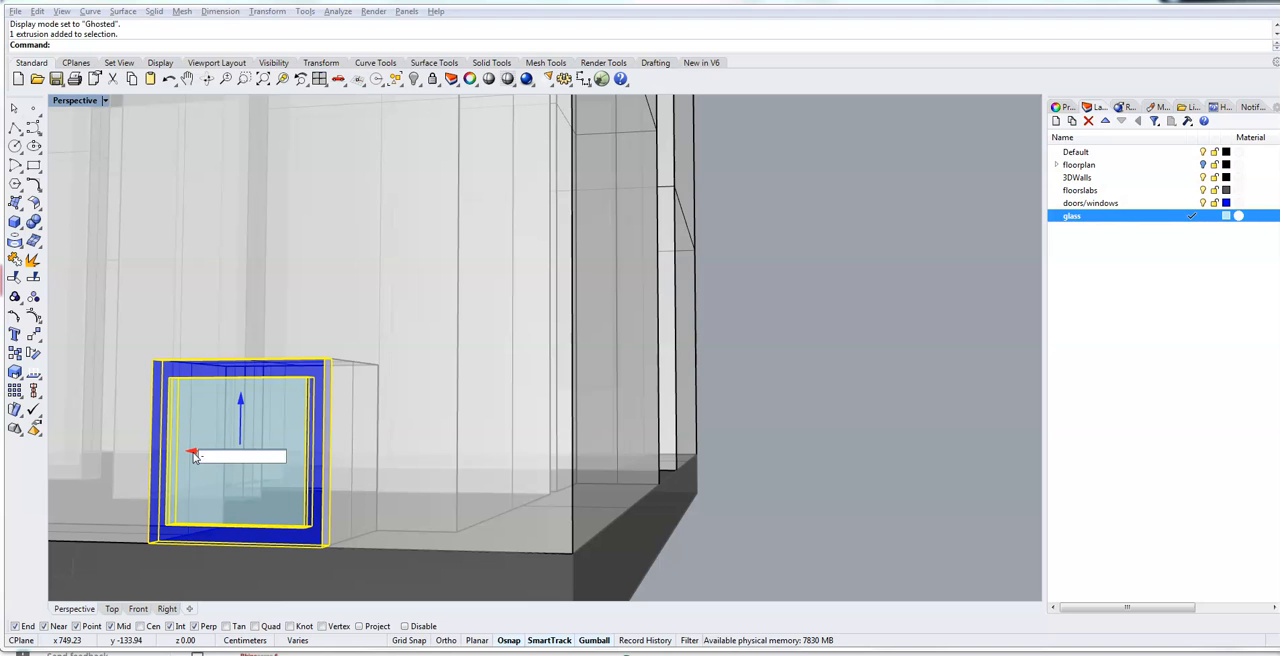
{"action": "key", "text": "Return"}
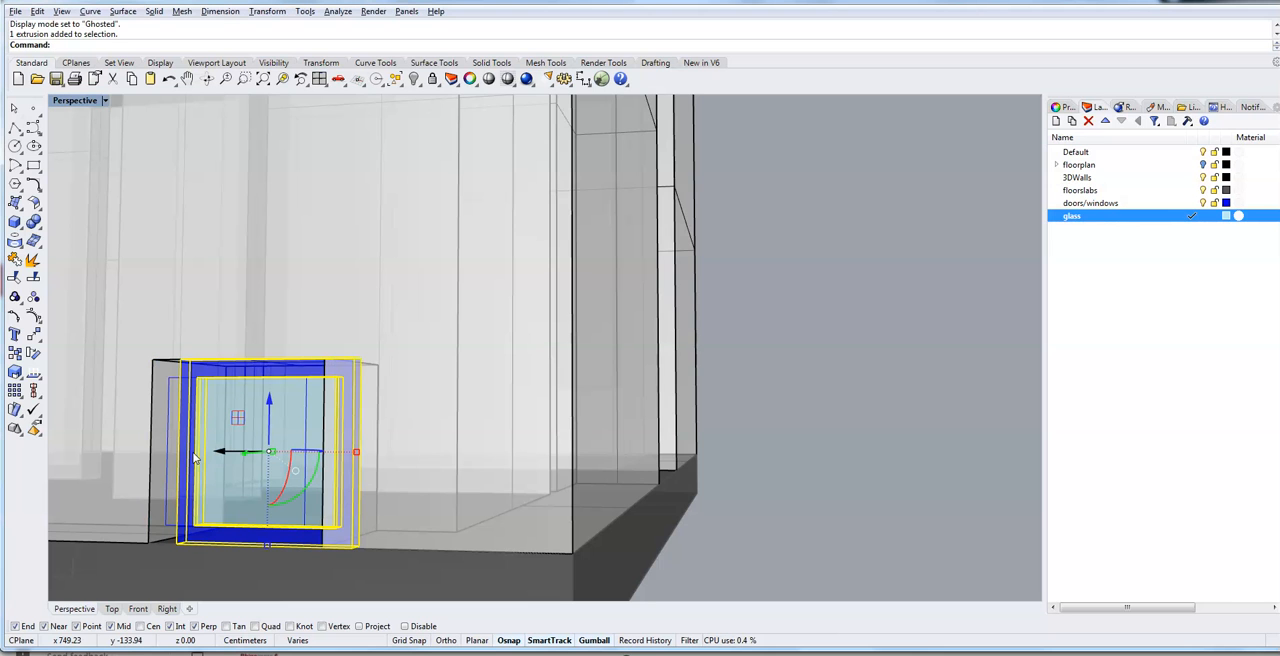
{"action": "mouse_move", "coordinate": [190, 477]}
{"action": "right_mouse_down"}
{"action": "mouse_move", "coordinate": [169, 487]}
{"action": "mouse_move", "coordinate": [183, 484]}
{"action": "right_mouse_up"}
{"action": "left_click", "coordinate": [920, 383]}
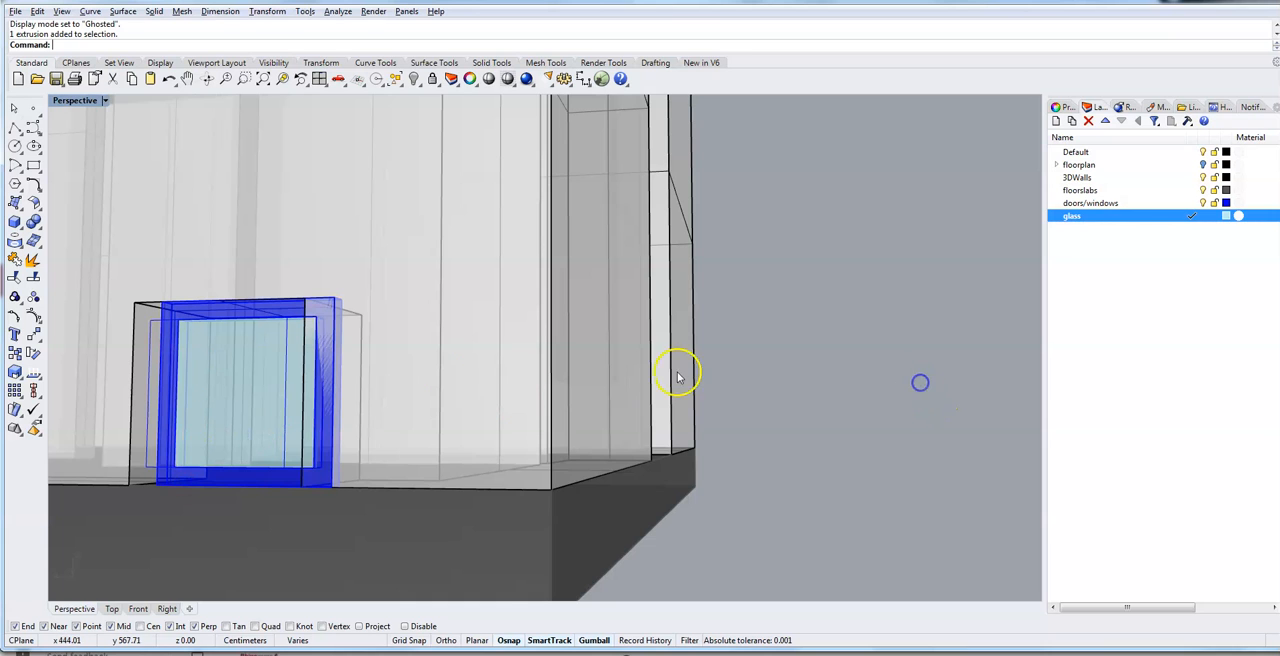
- Switch the perspective view back to Shaded display and clear the wall selection
{"action": "left_click", "coordinate": [210, 405]}
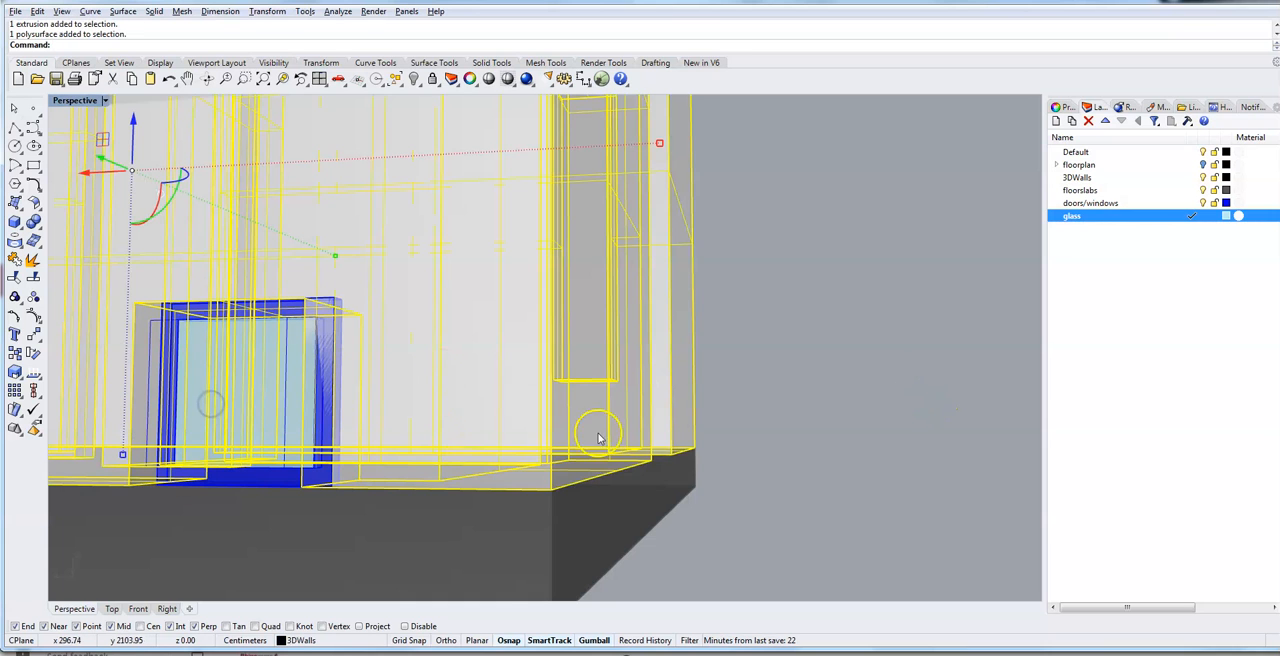
{"action": "left_click", "coordinate": [843, 383]}
{"action": "left_click", "coordinate": [268, 403]}
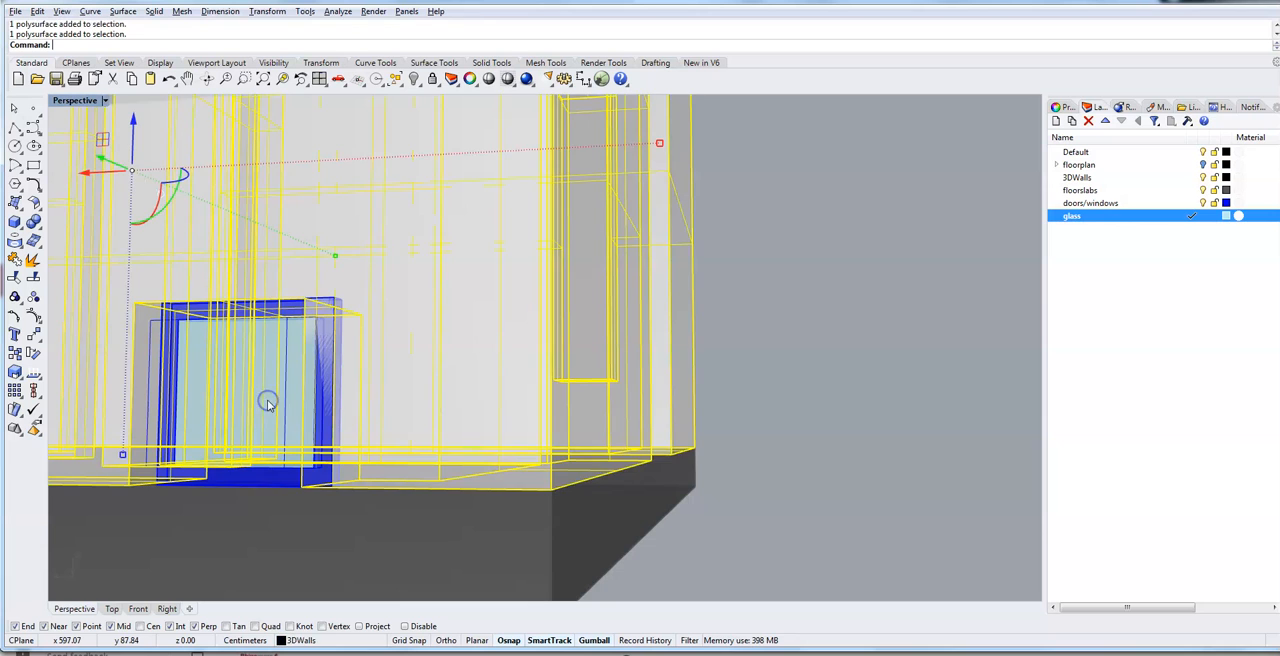
{"action": "left_click", "coordinate": [104, 101]}
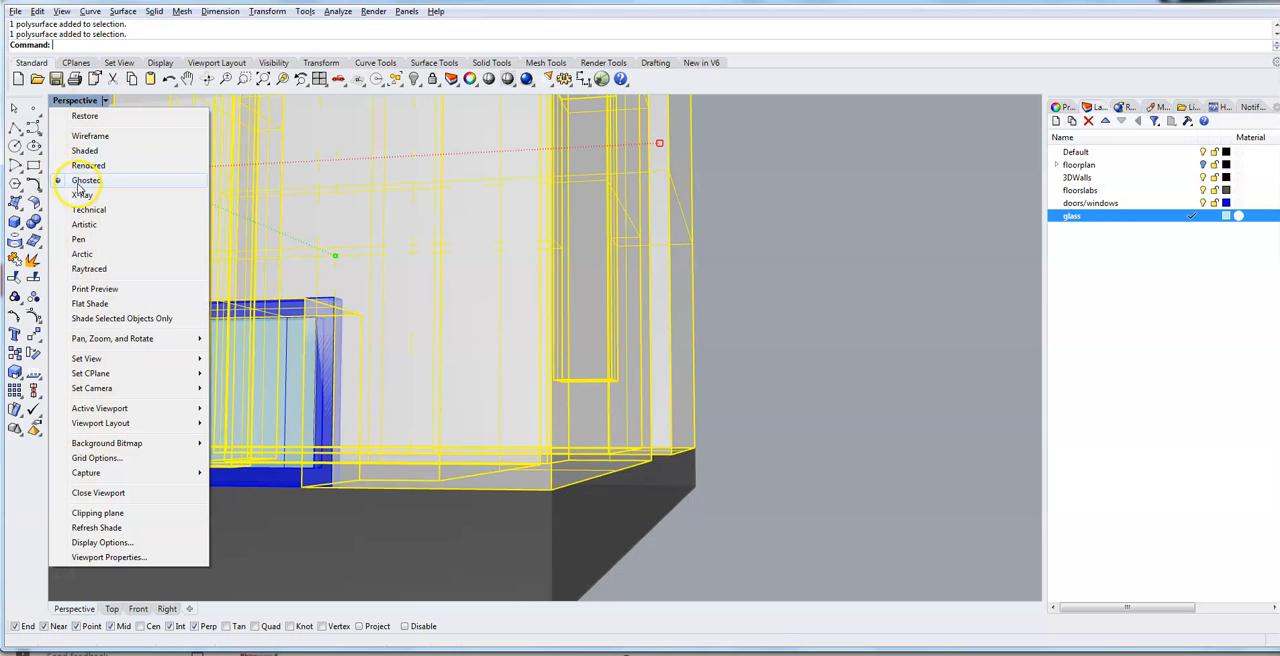
{"action": "left_click", "coordinate": [85, 151]}
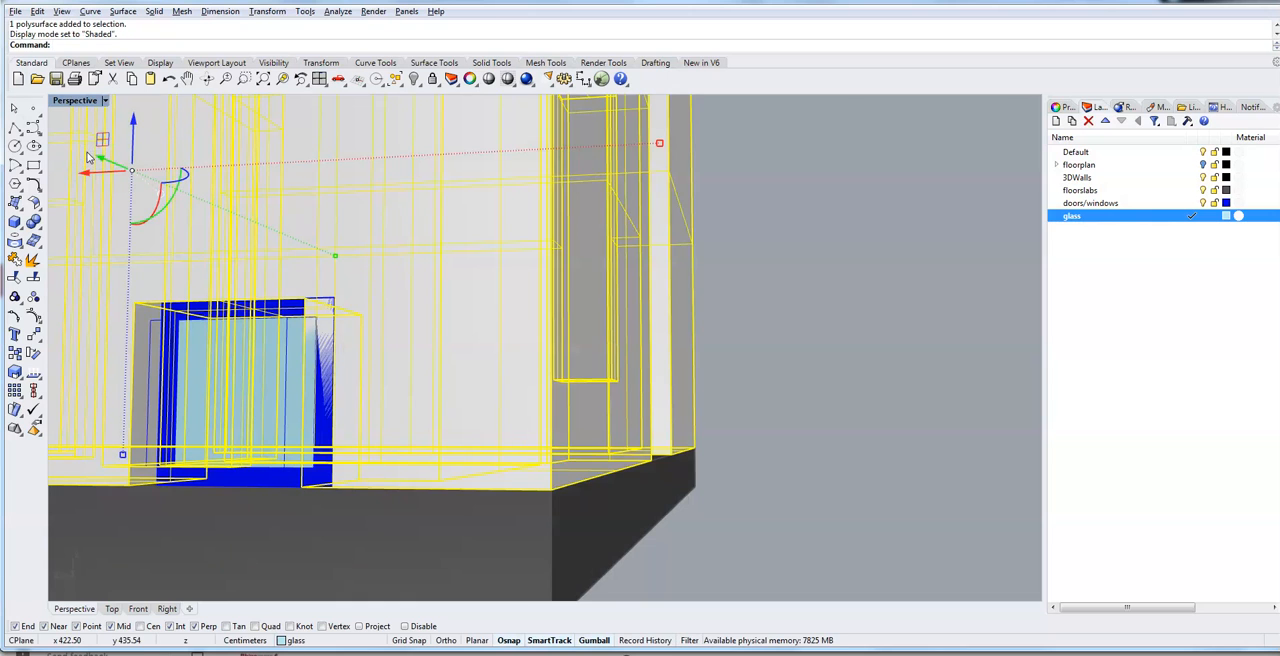
{"action": "left_click", "coordinate": [805, 356]}
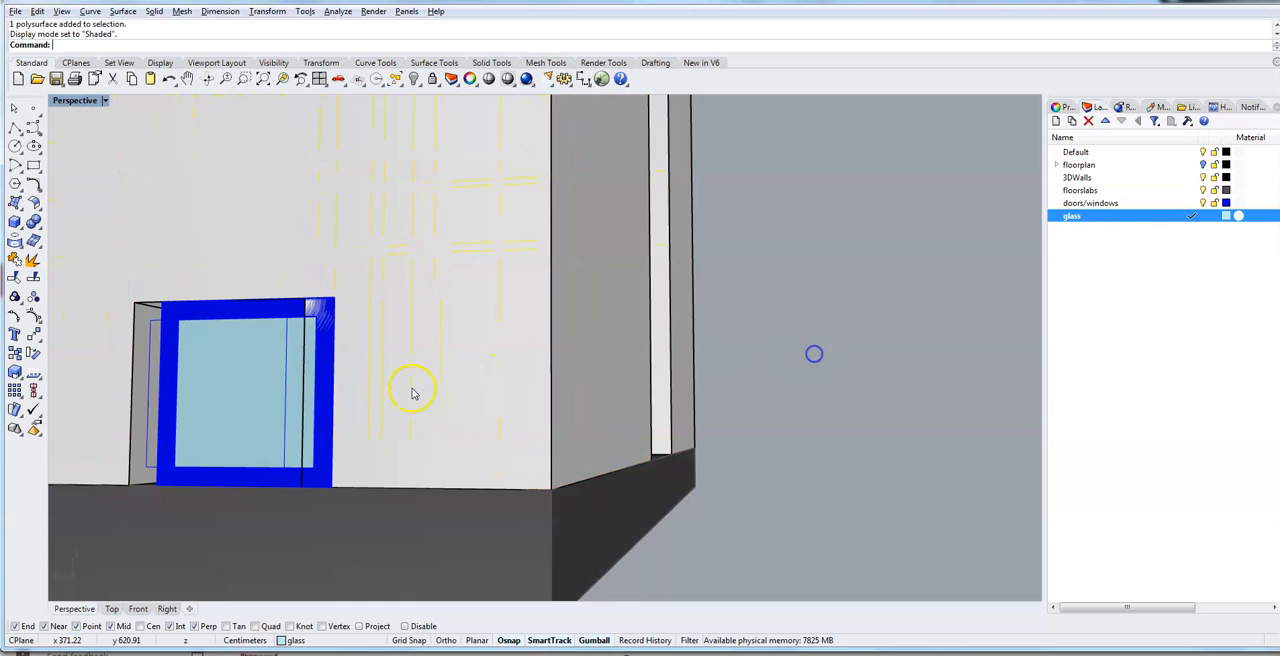
- Move the glass pane -1 cm along the X axis within the frame and delete the leftover inner outline curve
{"action": "left_click", "coordinate": [236, 420]}
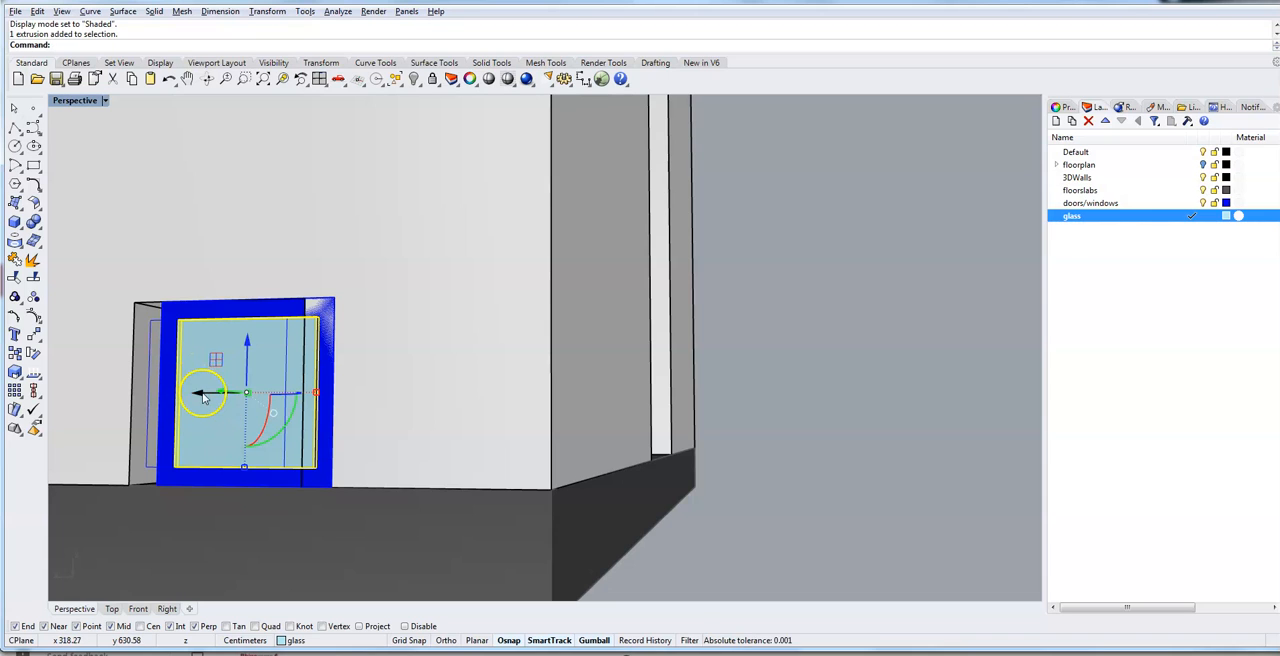
{"action": "left_click", "coordinate": [201, 394]}
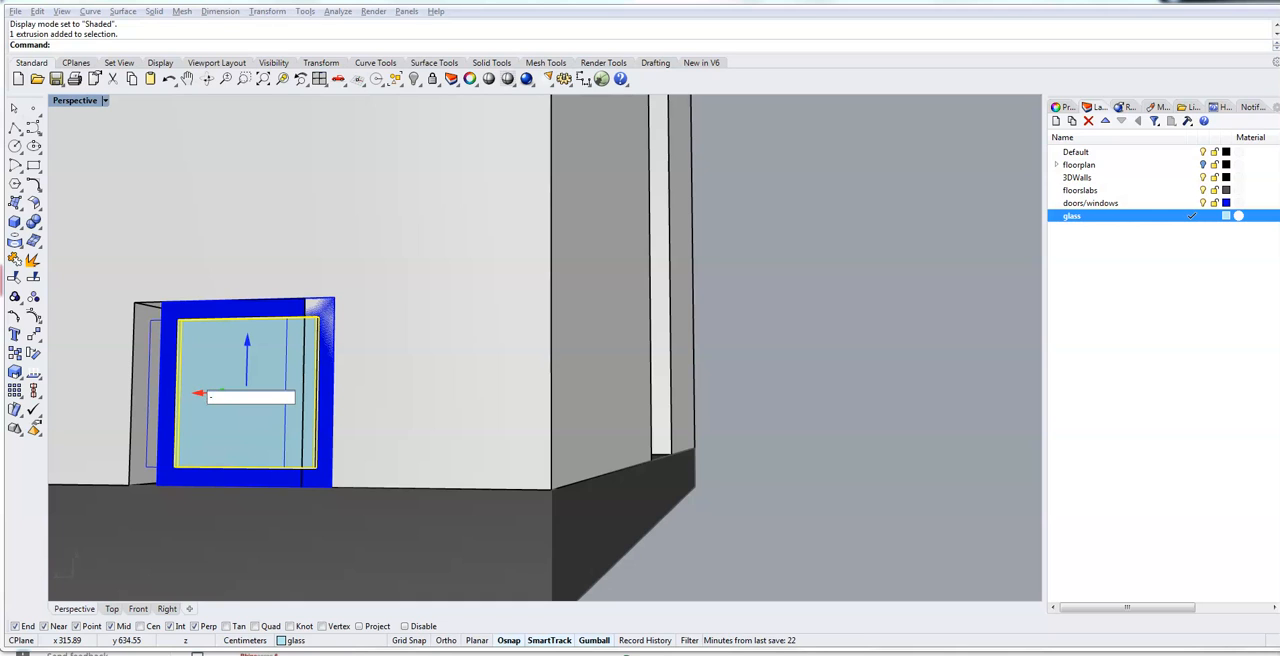
{"action": "type", "text": "-1"}
{"action": "key", "text": "Return"}
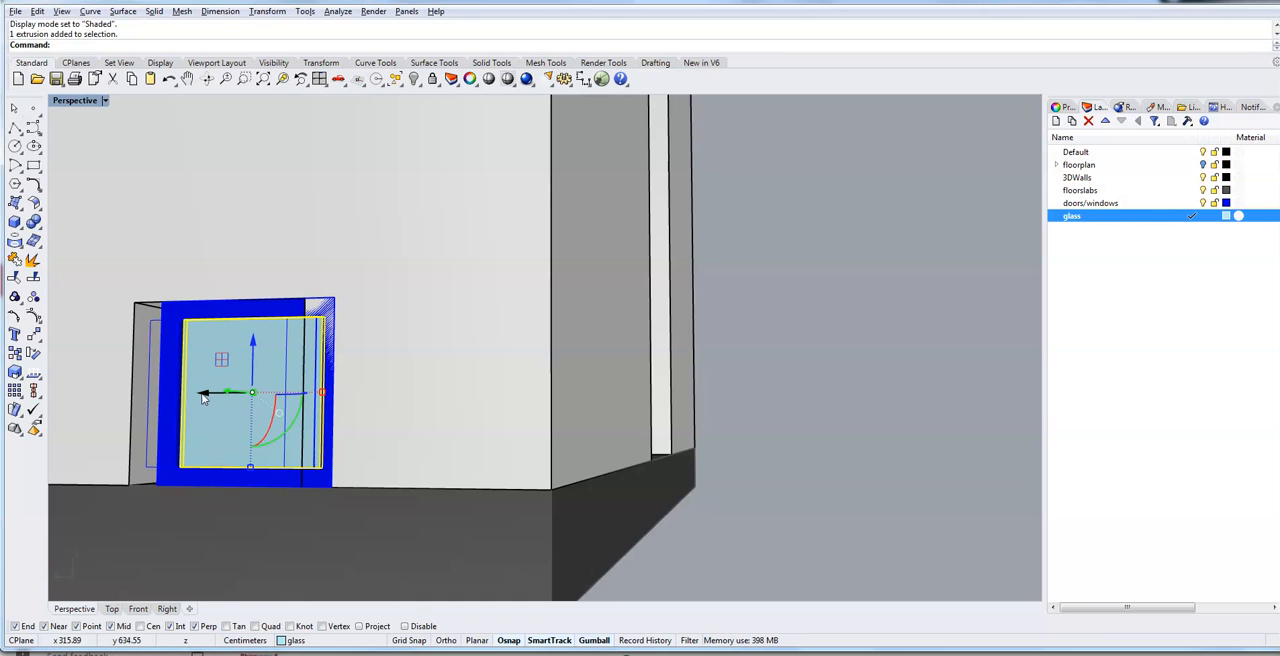
{"action": "left_click", "coordinate": [148, 428]}
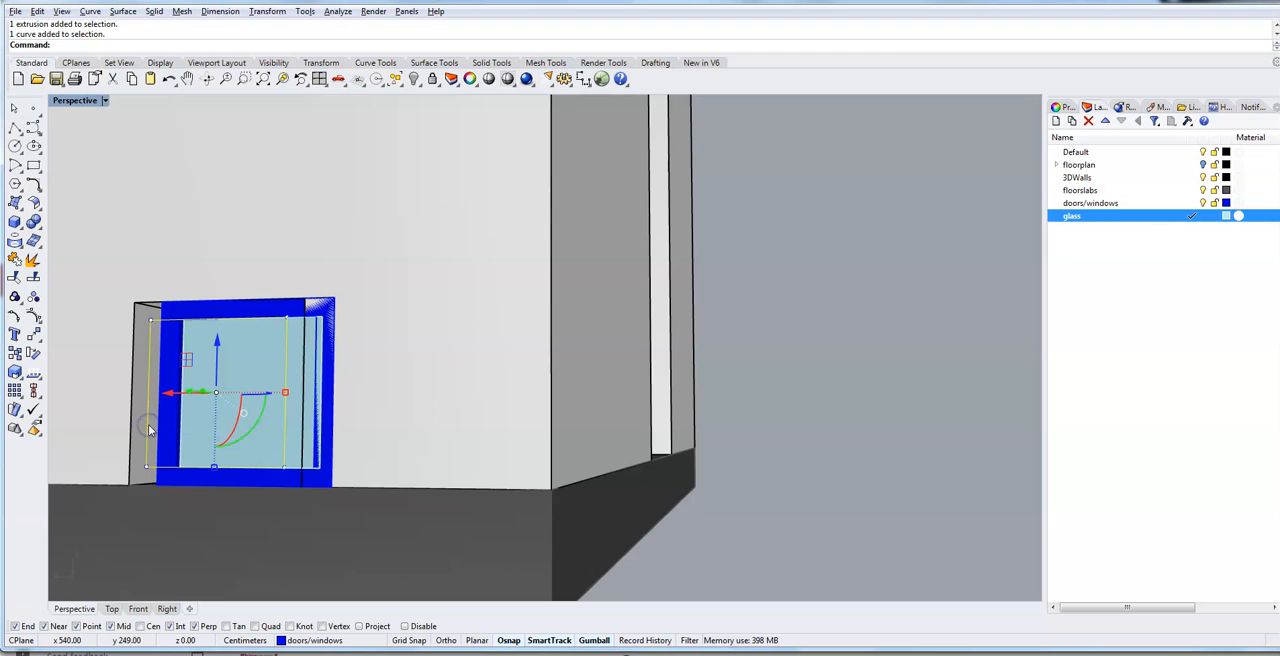
{"action": "key", "text": "Delete"}
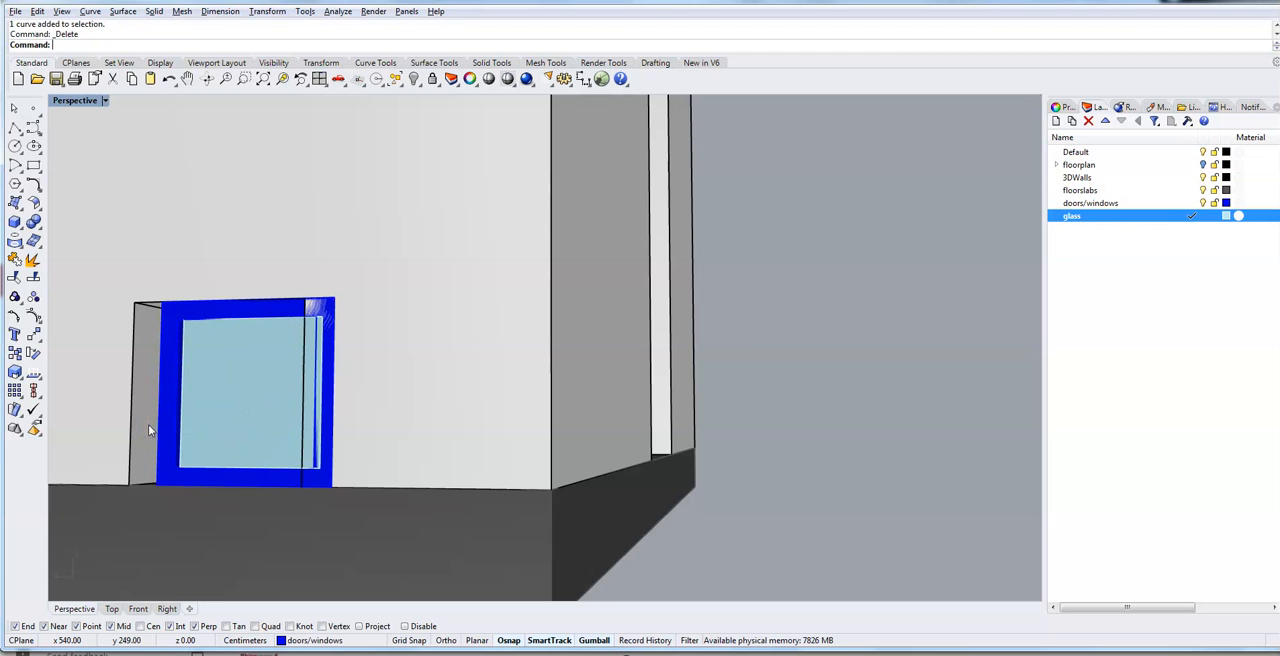
- Use Move to shift the frame and glass pane together from the frame's bottom outer corner to the wall opening's bottom outer corner
{"action": "right_click_drag", "start_coordinate": [351, 494], "coordinate": [357, 469]}
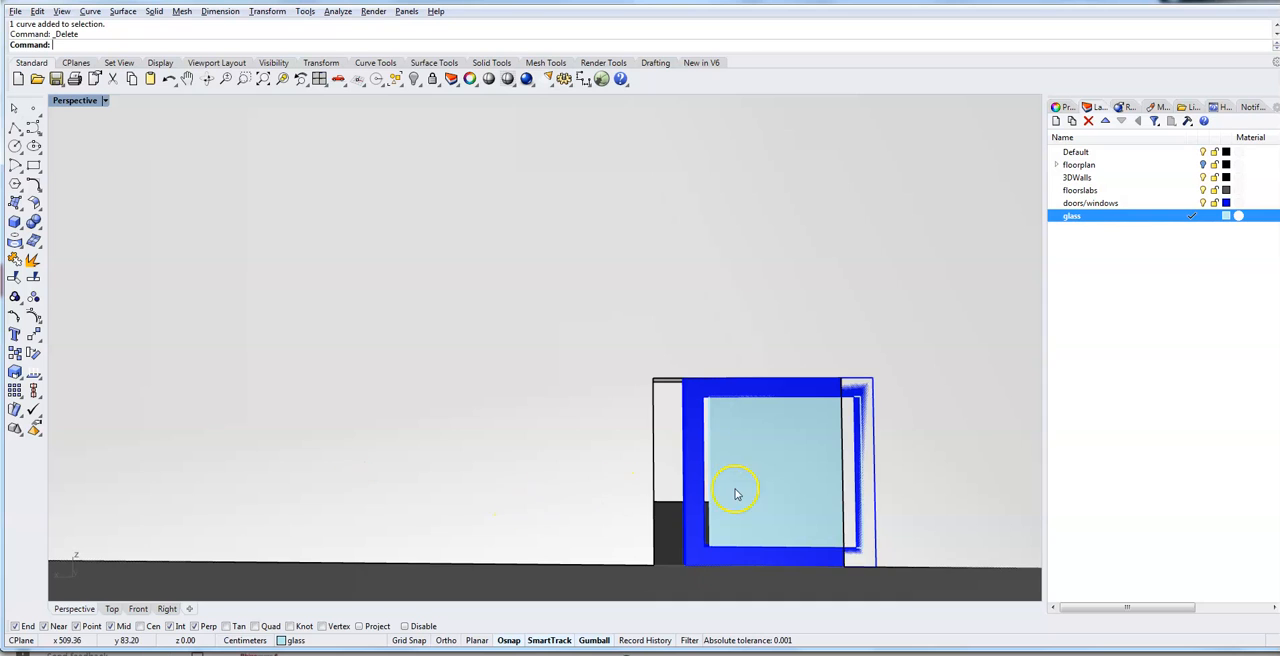
{"action": "scroll", "coordinate": [737, 494], "scroll_direction": "up", "scroll_amount": 5}
{"action": "scroll", "coordinate": [737, 494], "scroll_direction": "down", "scroll_amount": 2}
{"action": "scroll", "coordinate": [717, 514], "scroll_direction": "down", "scroll_amount": 3}
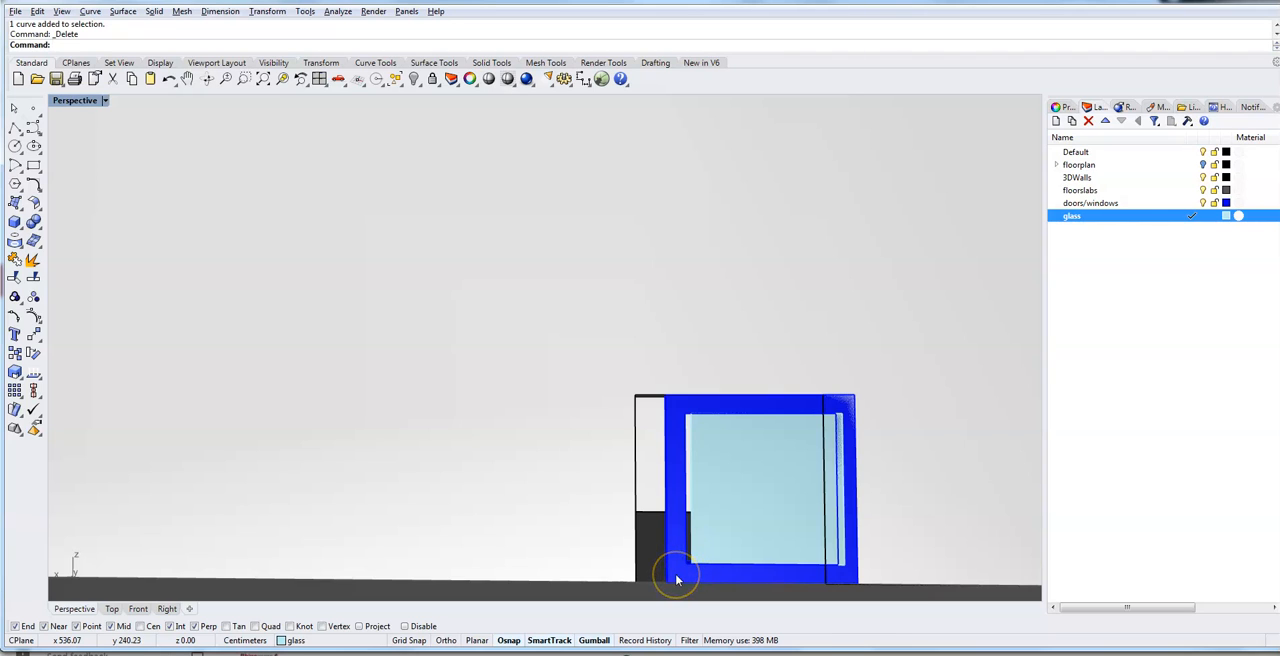
{"action": "left_click", "coordinate": [705, 543]}
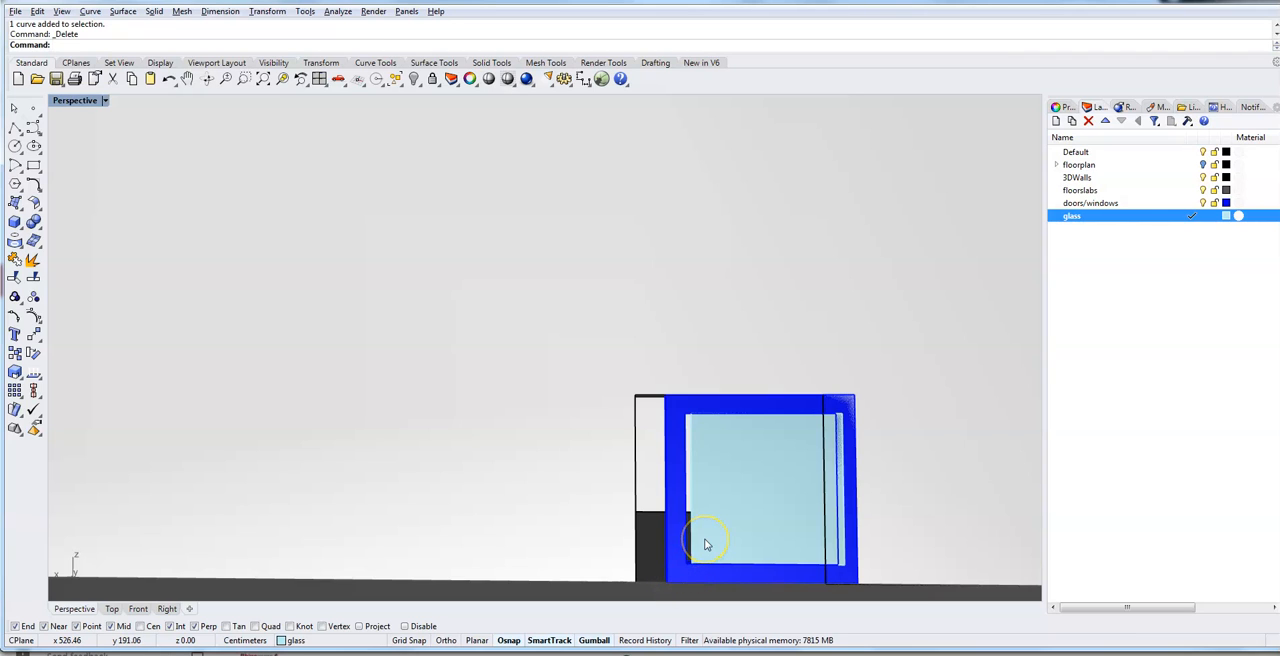
{"action": "left_click", "coordinate": [705, 541]}
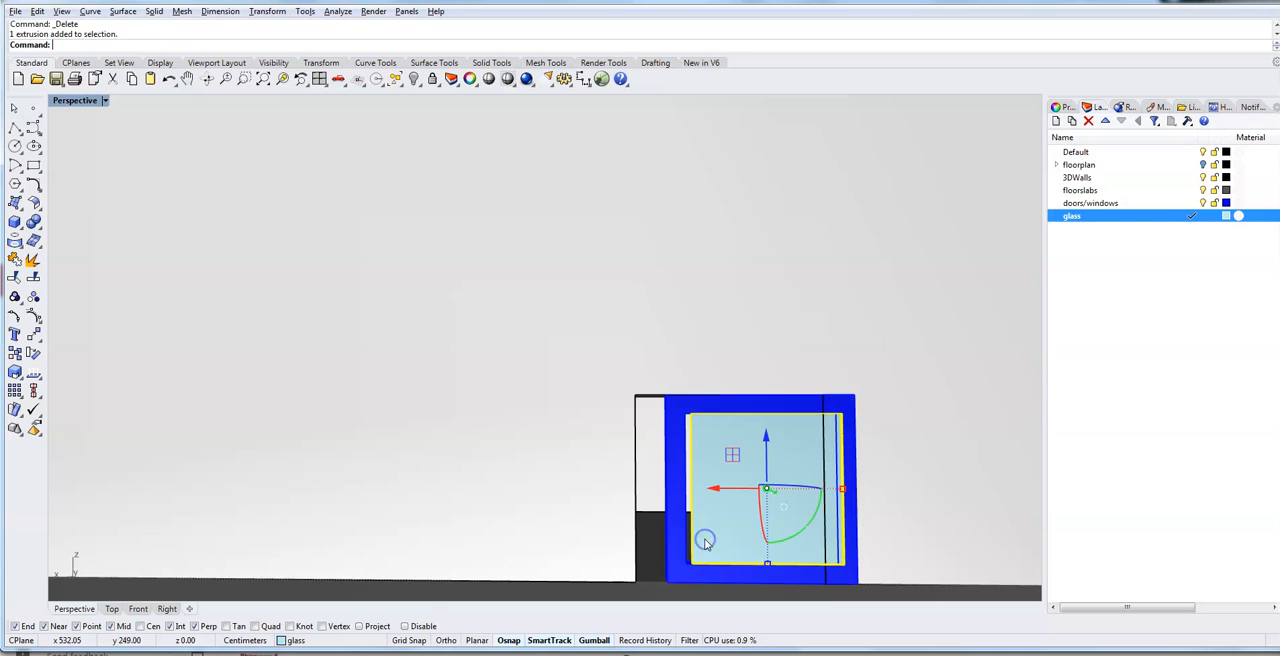
{"action": "left_click", "coordinate": [678, 545]}
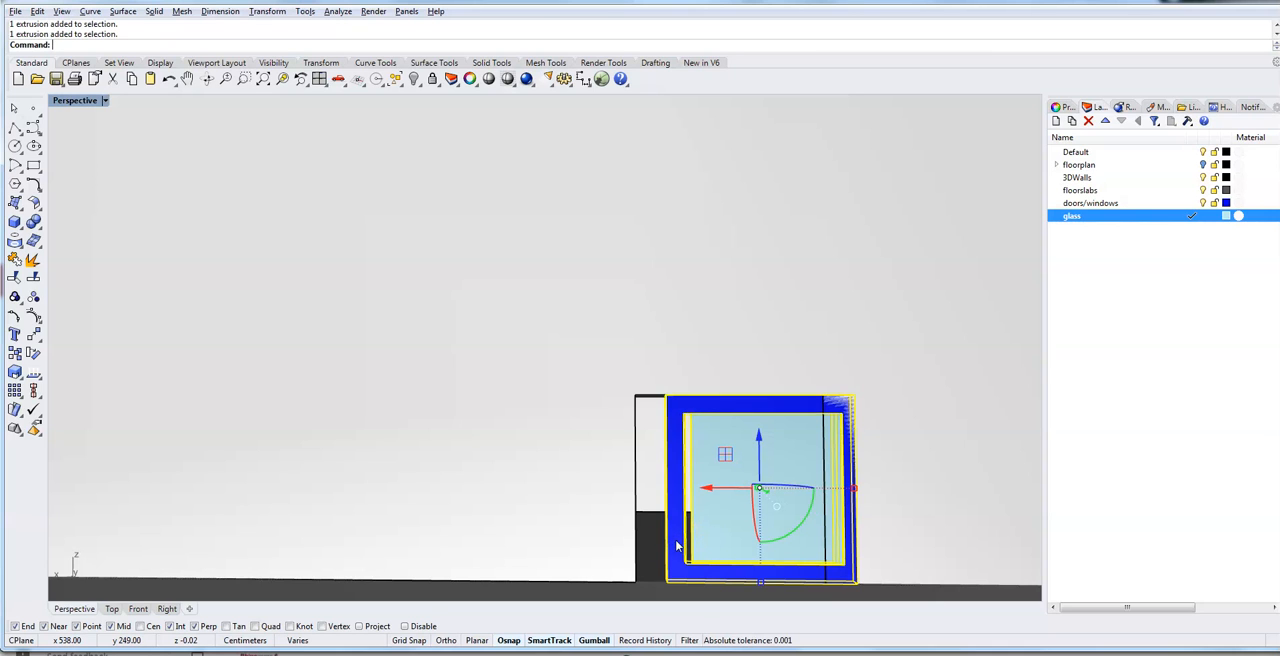
{"action": "type", "text": "Move"}
{"action": "key", "text": "Return"}
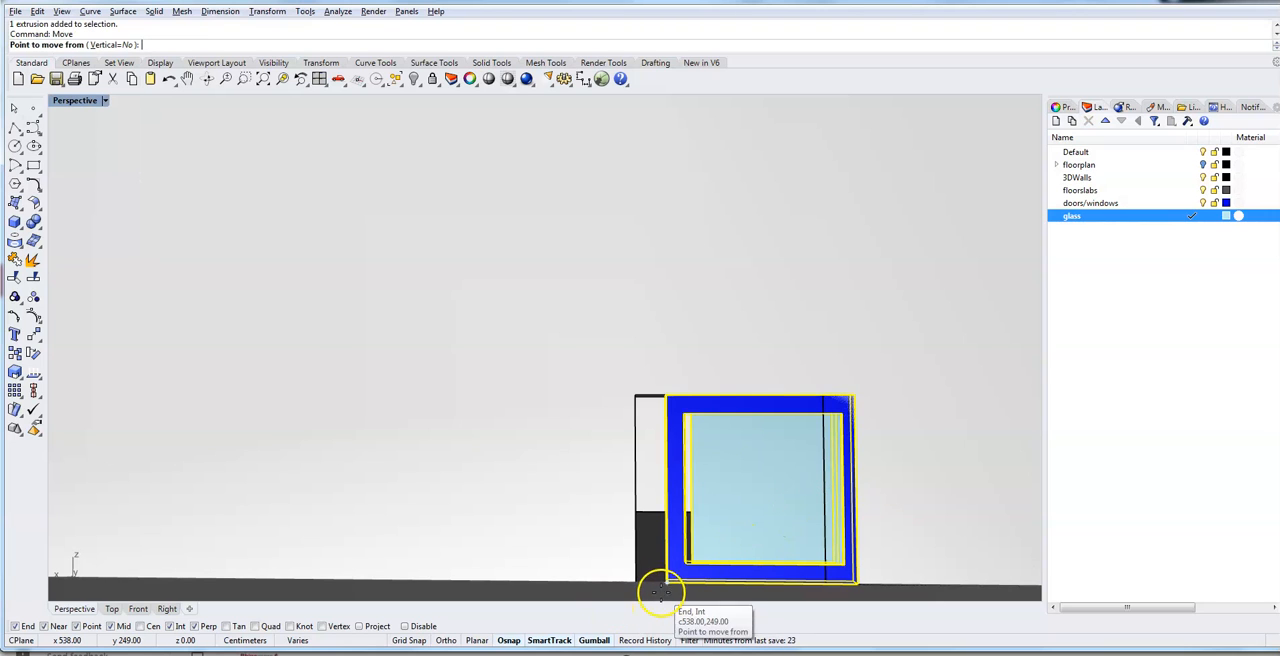
{"action": "right_click_drag", "start_coordinate": [660, 587], "coordinate": [620, 553]}
{"action": "scroll", "coordinate": [343, 550], "scroll_direction": "up", "scroll_amount": 5}
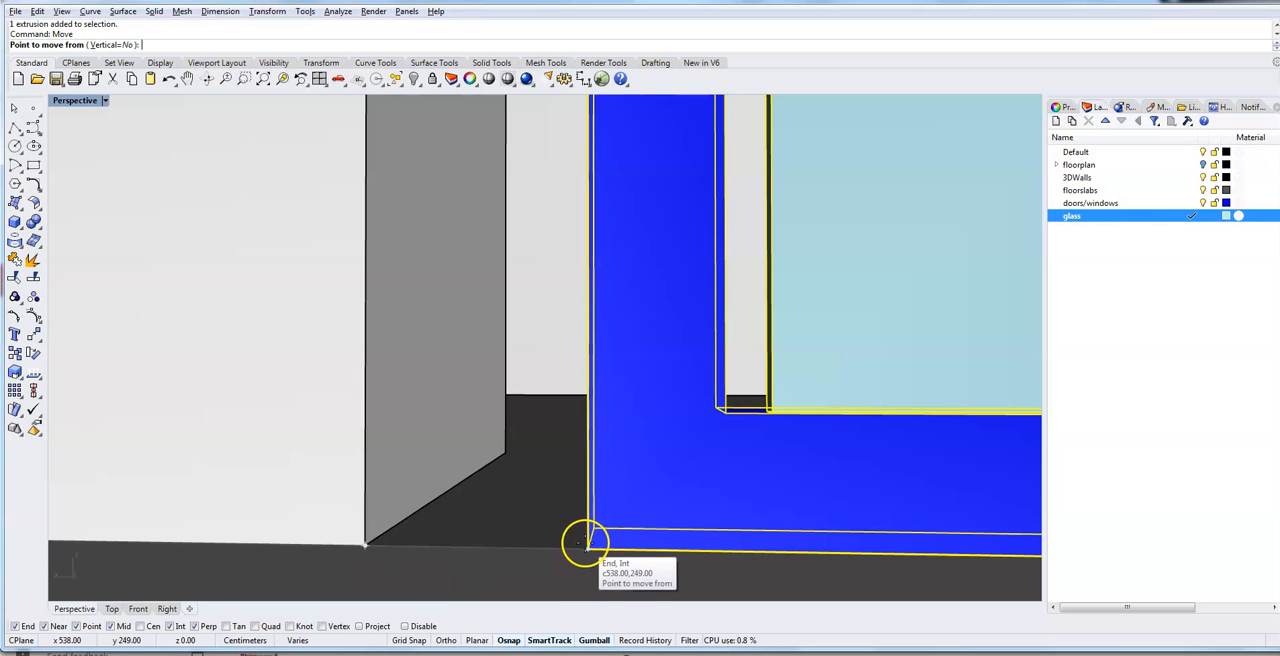
{"action": "left_click", "coordinate": [588, 545]}
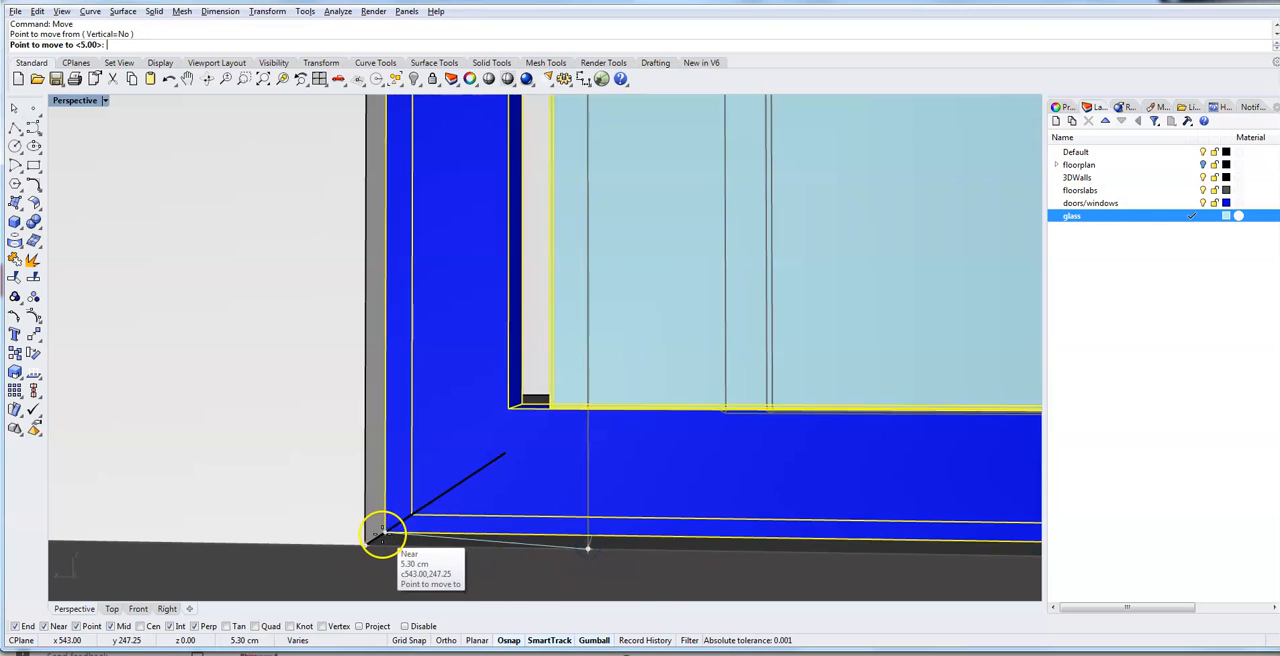
{"action": "left_click", "coordinate": [361, 543]}
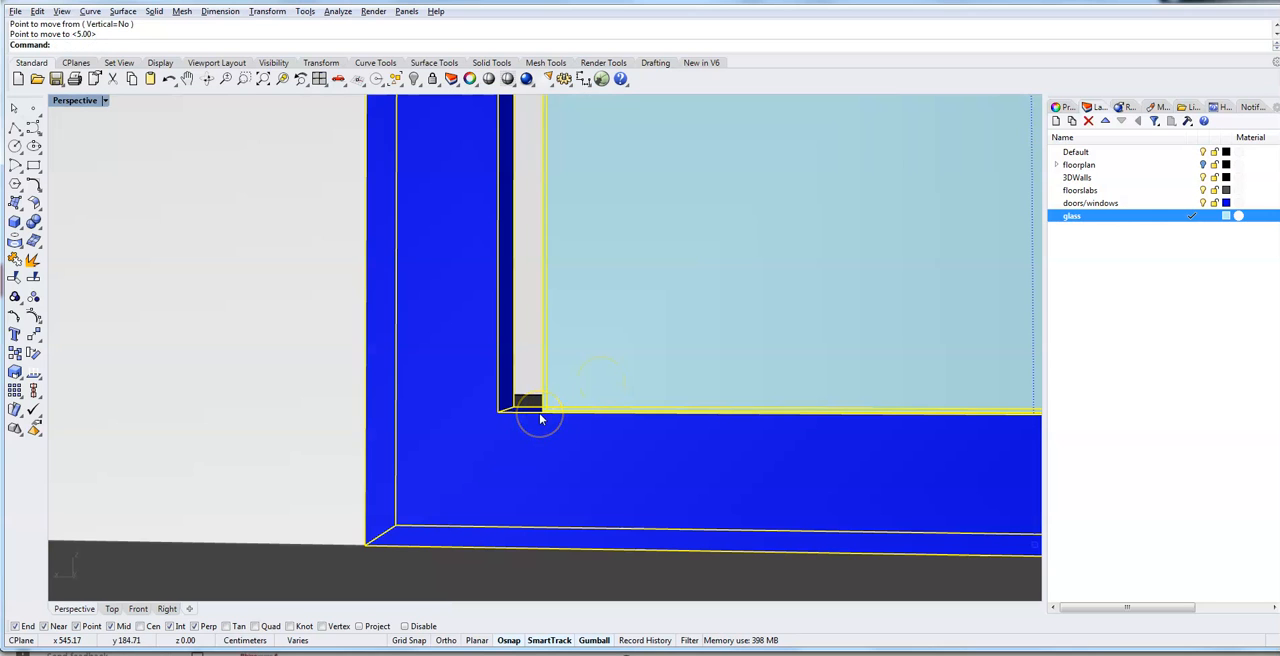
{"action": "key", "text": "Return"}
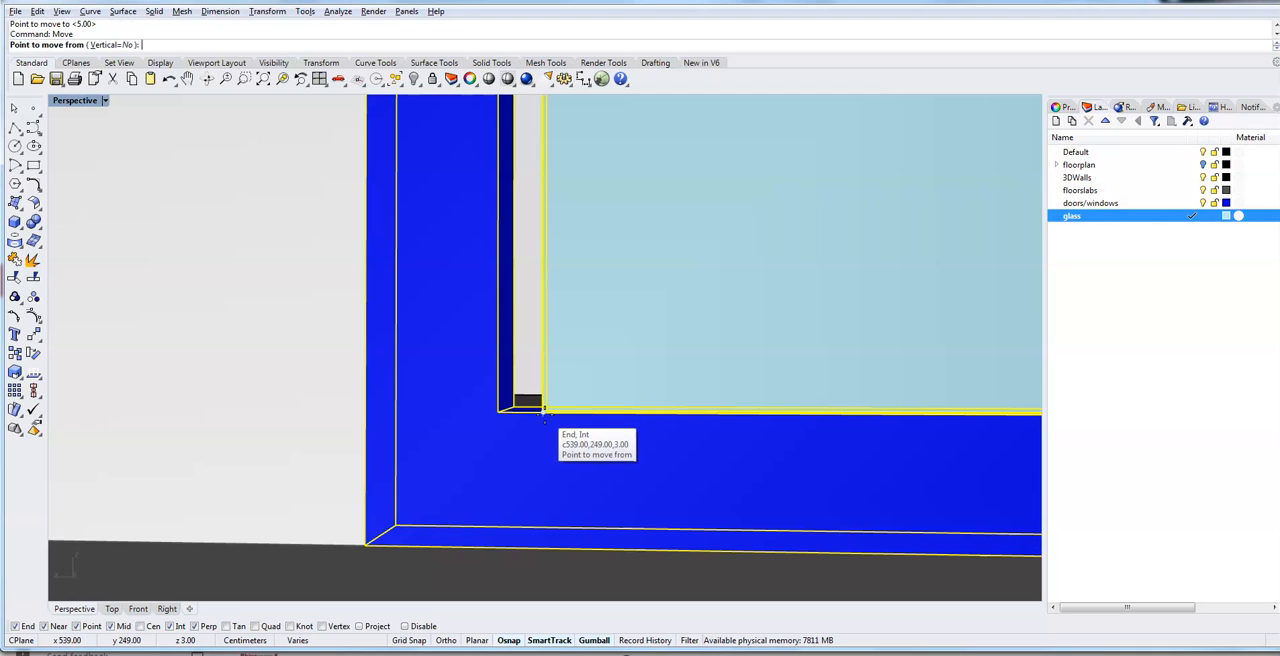
{"action": "left_click", "coordinate": [541, 415]}
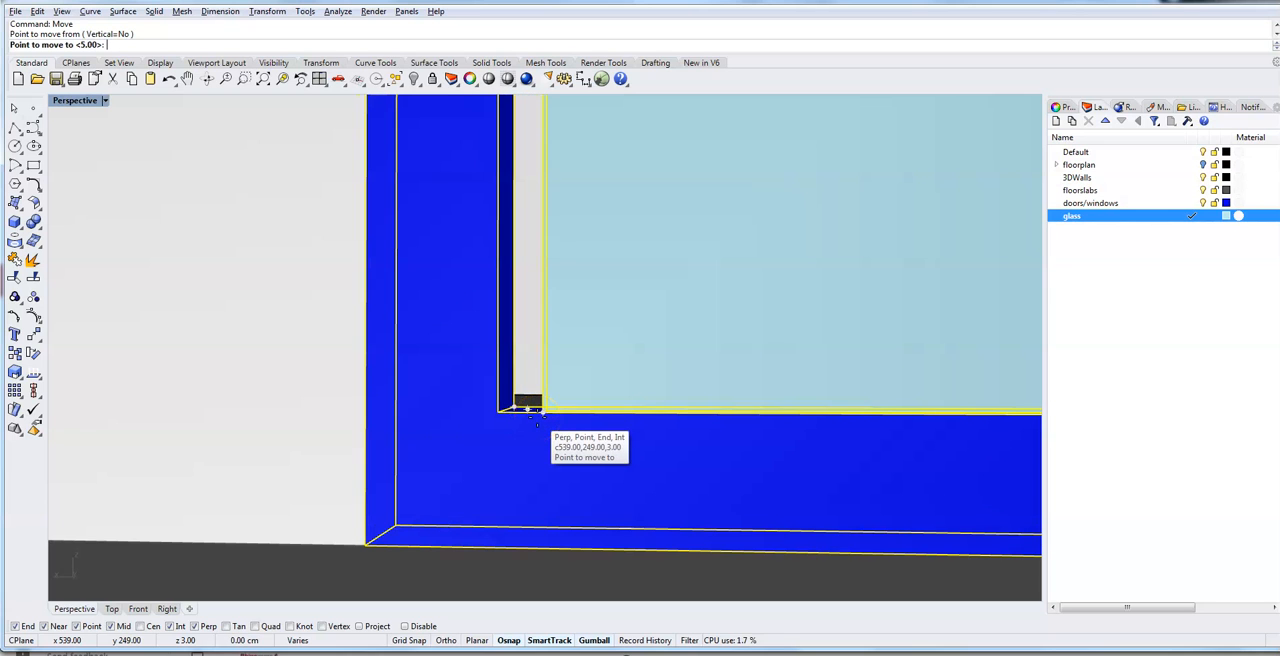
{"action": "left_click", "coordinate": [536, 412]}
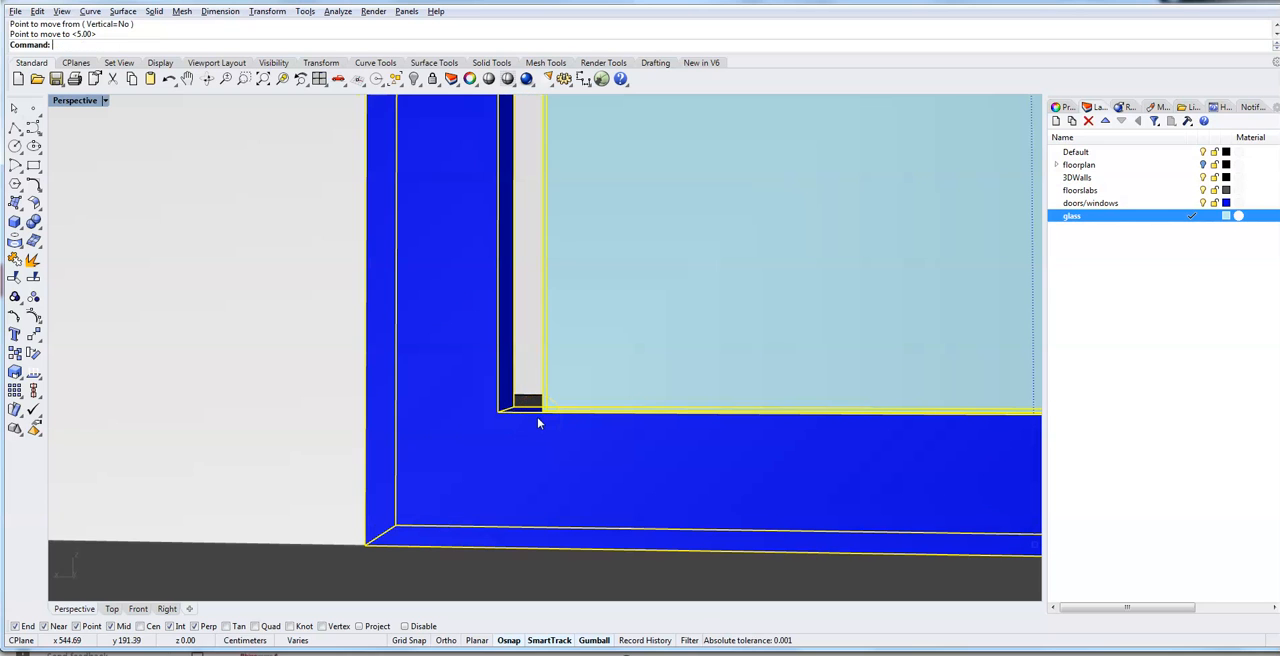
- Move only the glass pane 1 cm sideways, from its bottom corner to the inner bottom corner of the window frame
{"action": "left_click", "coordinate": [297, 389]}
{"action": "left_click", "coordinate": [668, 360], "text": "shift"}
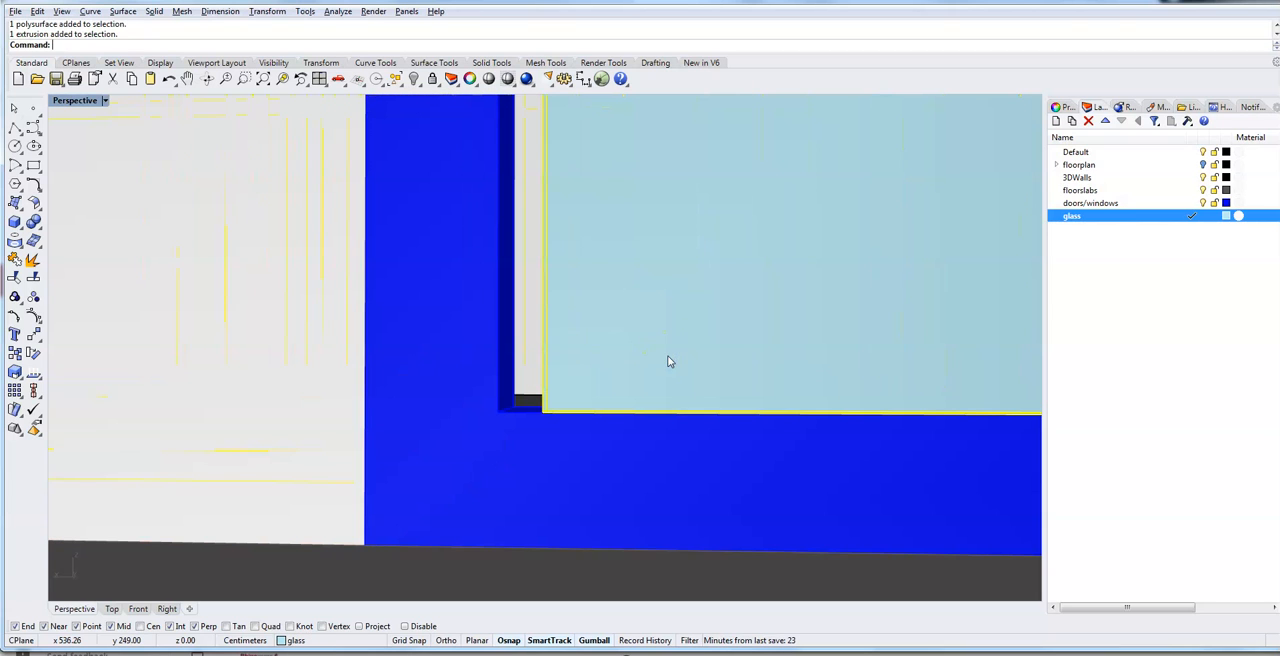
{"action": "right_click", "coordinate": [667, 355]}
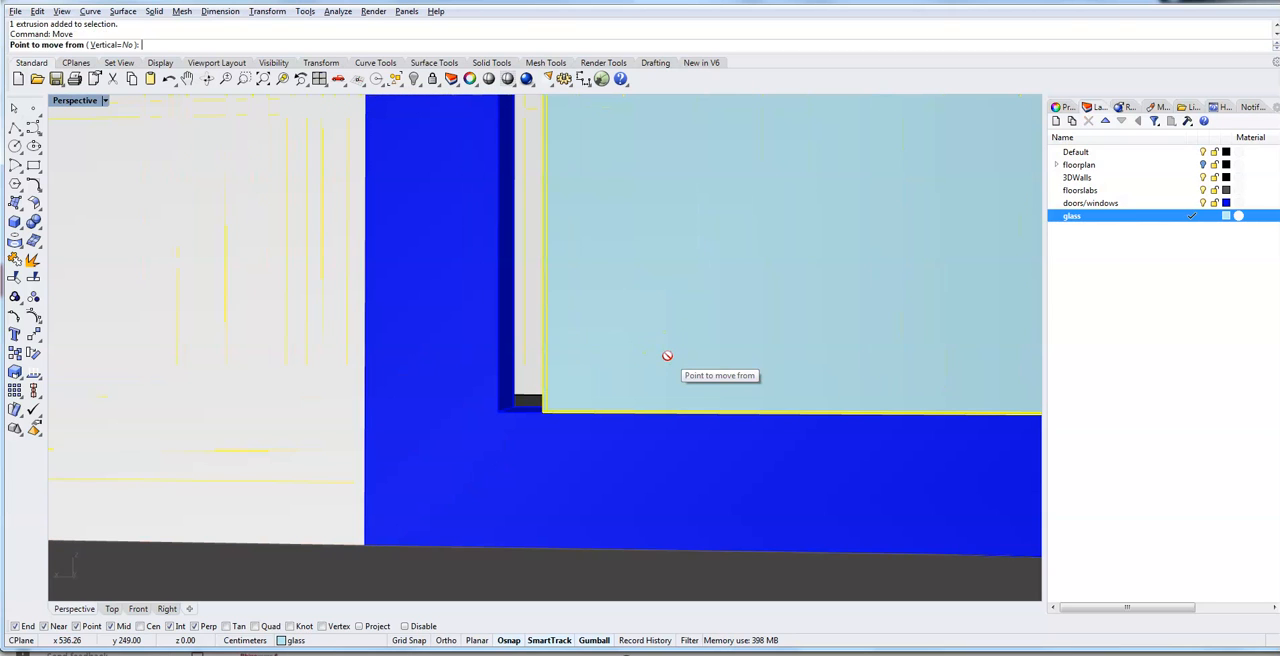
{"action": "left_click", "coordinate": [541, 411]}
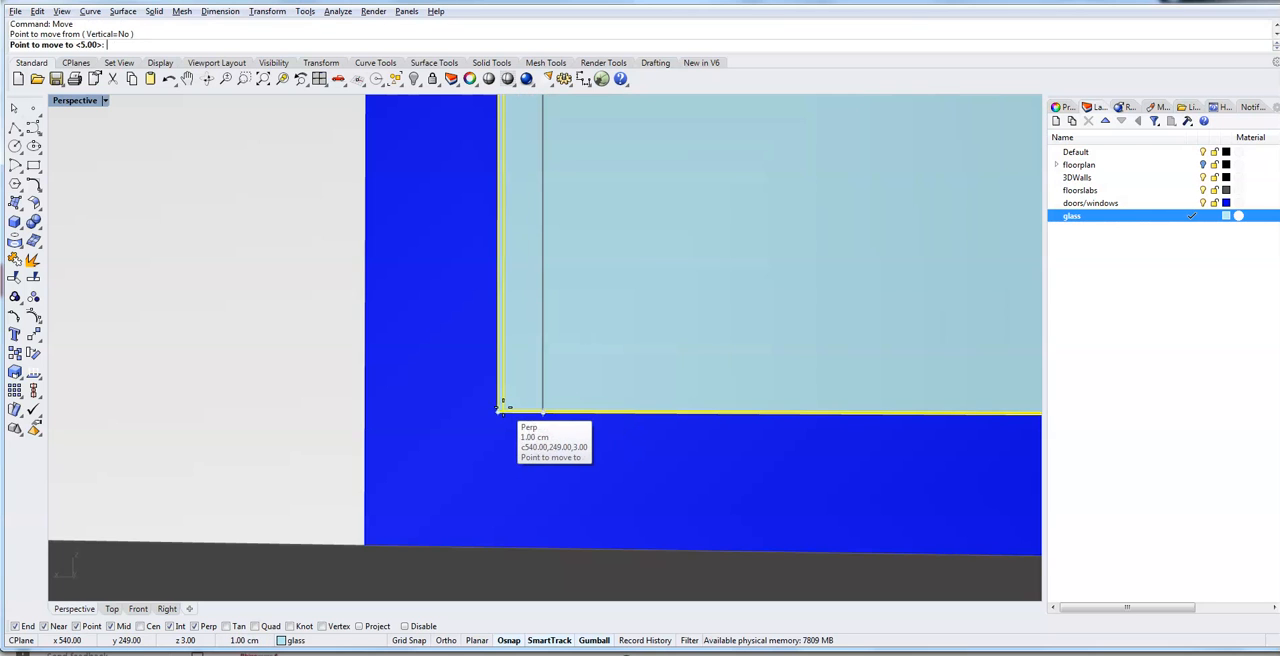
{"action": "left_click", "coordinate": [499, 410]}
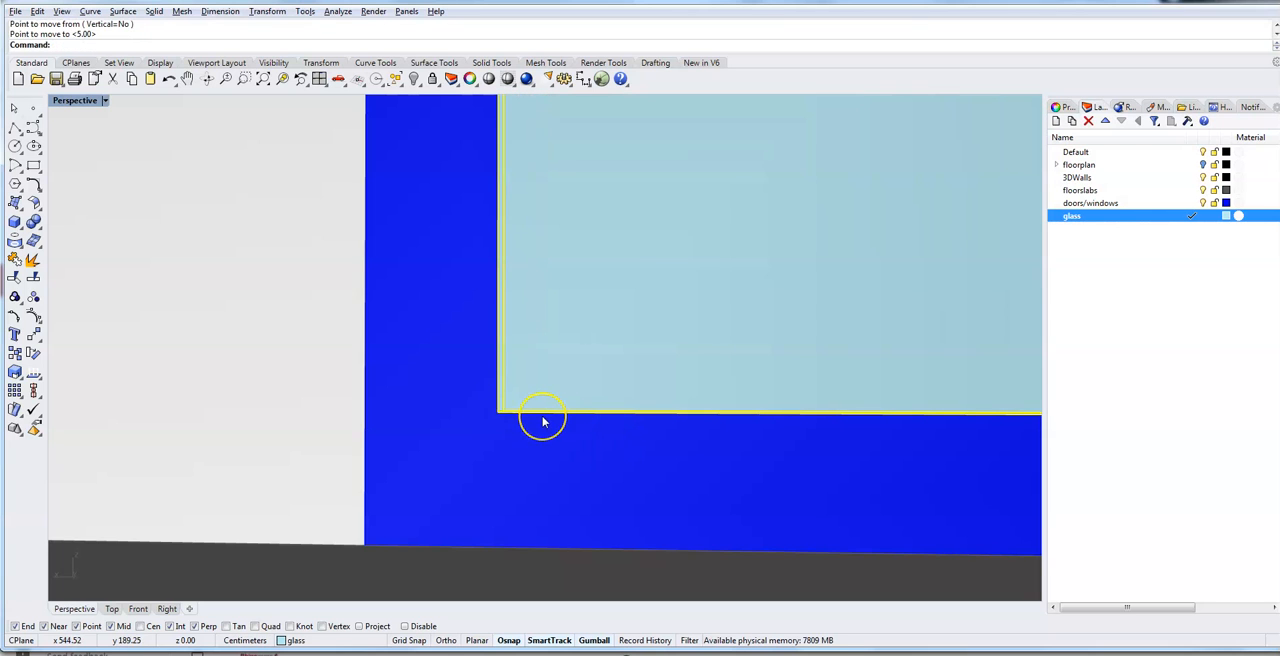
- Recess the glass pane within the window frame by moving it -1 cm along the Y axis
{"action": "scroll", "coordinate": [542, 416], "scroll_direction": "down", "scroll_amount": 10}
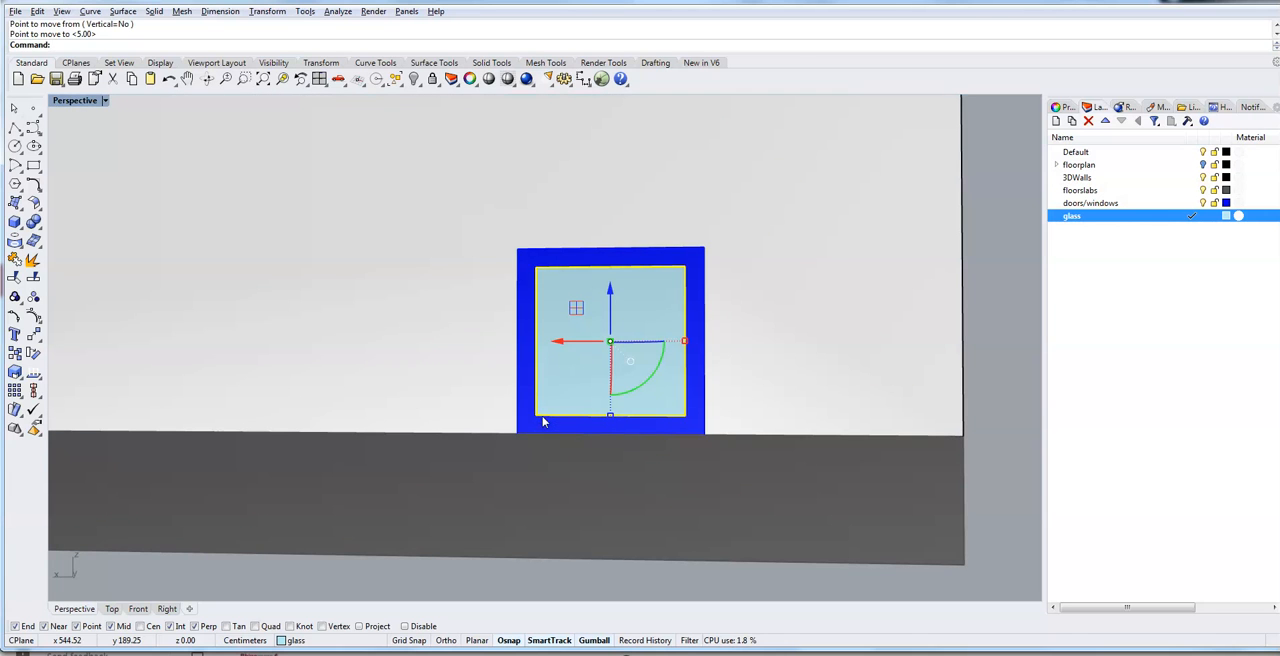
{"action": "right_click_drag", "start_coordinate": [808, 428], "coordinate": [755, 434]}
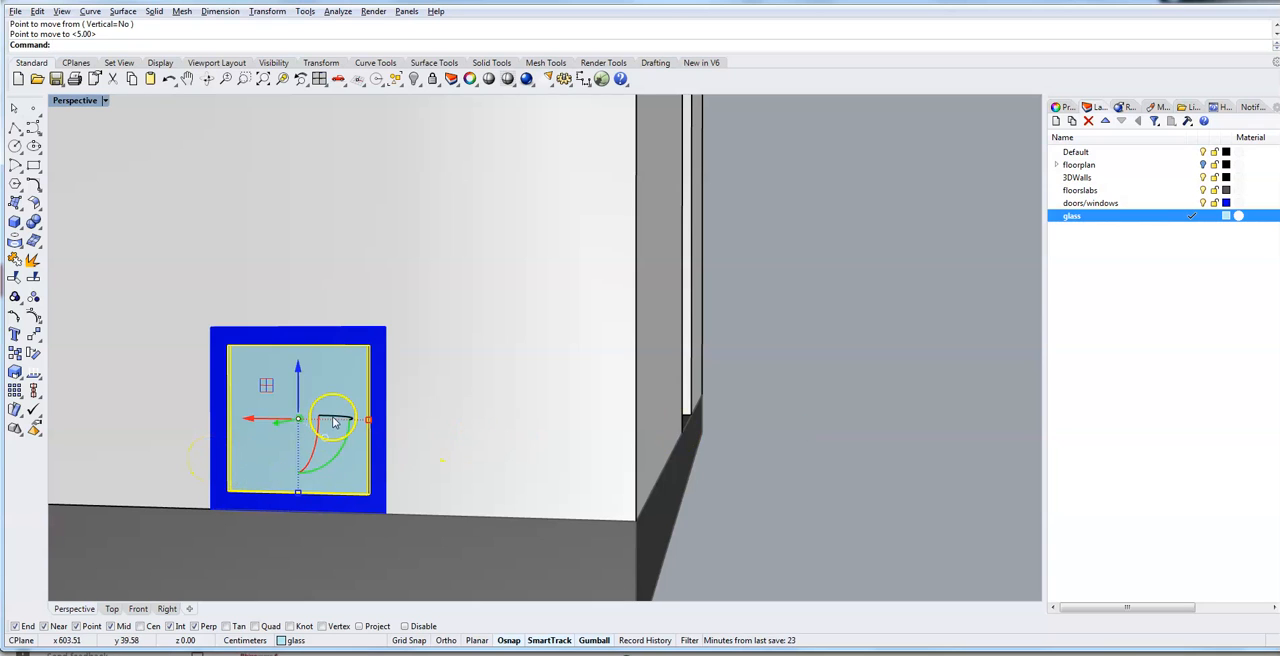
{"action": "left_click", "coordinate": [279, 425]}
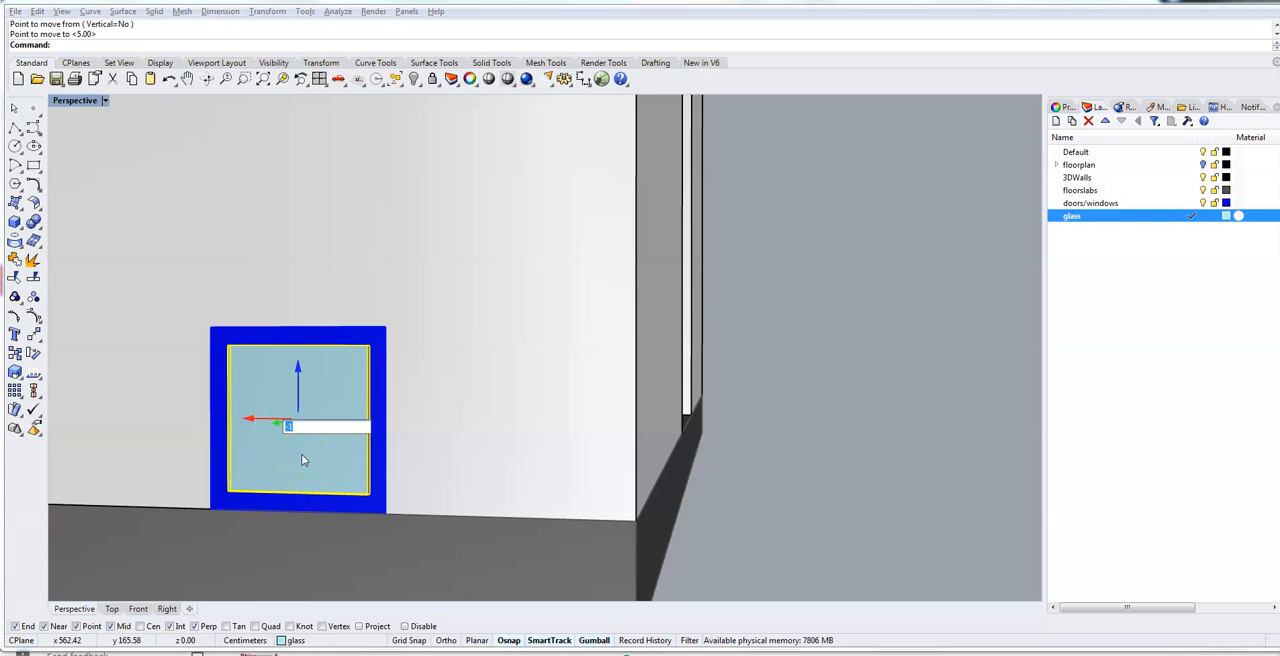
{"action": "key", "text": "Return"}
{"action": "mouse_move", "coordinate": [303, 462]}
{"action": "right_mouse_down"}
{"action": "mouse_move", "coordinate": [331, 466]}
{"action": "mouse_move", "coordinate": [300, 466]}
{"action": "mouse_move", "coordinate": [306, 545]}
{"action": "mouse_move", "coordinate": [310, 463]}
{"action": "right_mouse_up"}
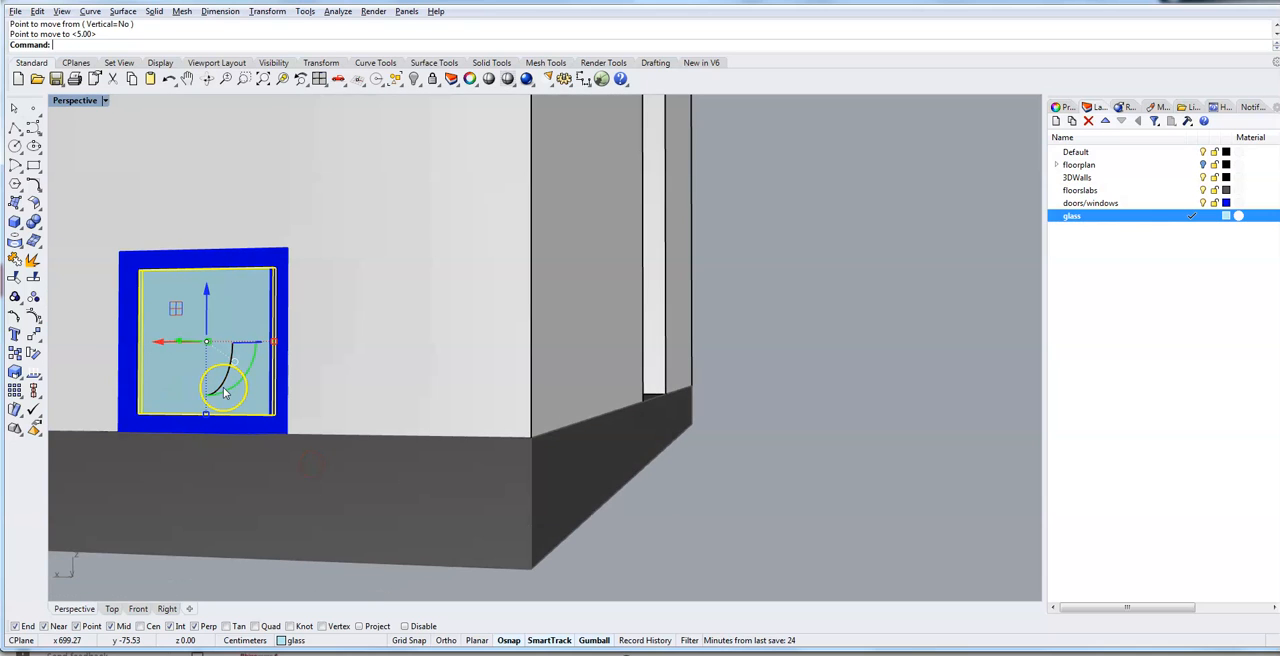
- Select the window frame and glass pane together, move them -5 cm along the Y axis into the wall opening, and clear the selection
{"action": "left_click_drag", "start_coordinate": [224, 393], "coordinate": [128, 404]}
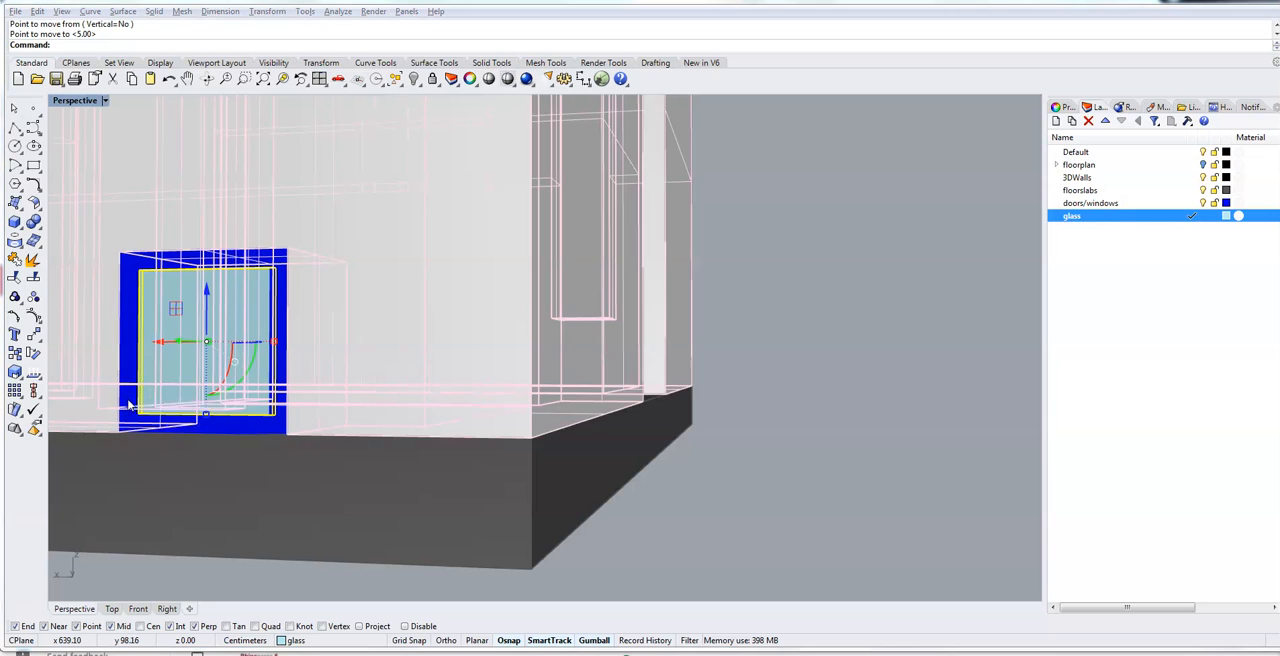
{"action": "left_click", "coordinate": [128, 404]}
{"action": "left_click", "coordinate": [718, 458]}
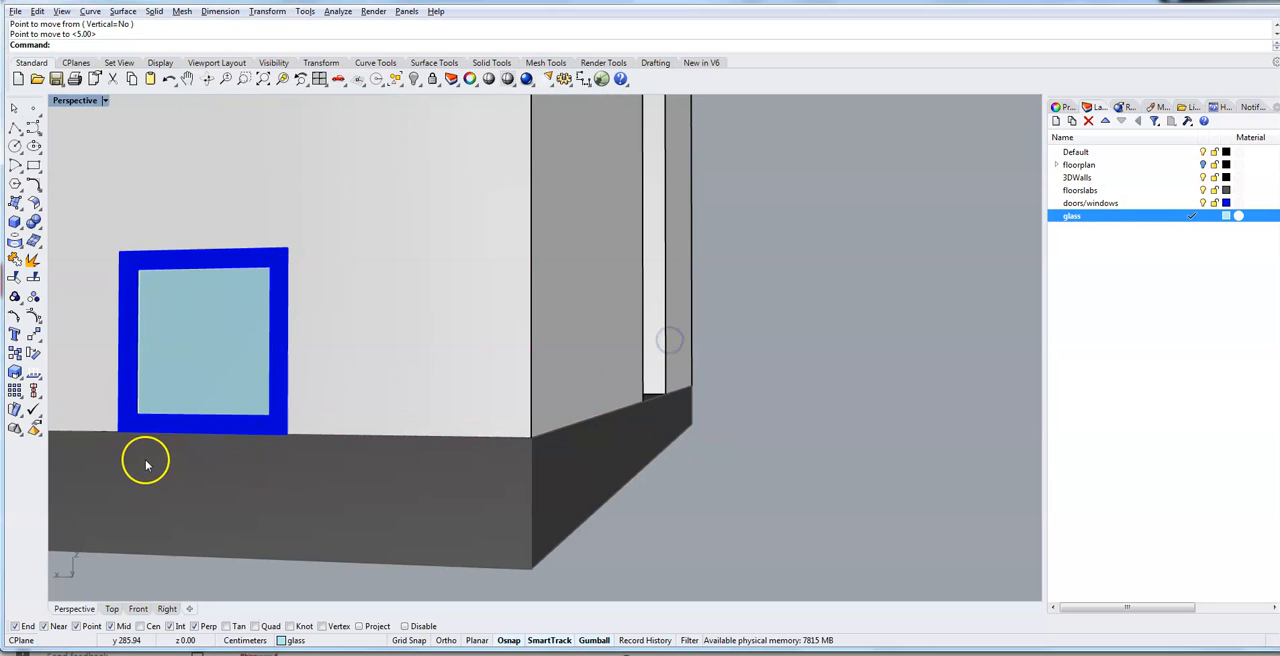
{"action": "left_click", "coordinate": [147, 427]}
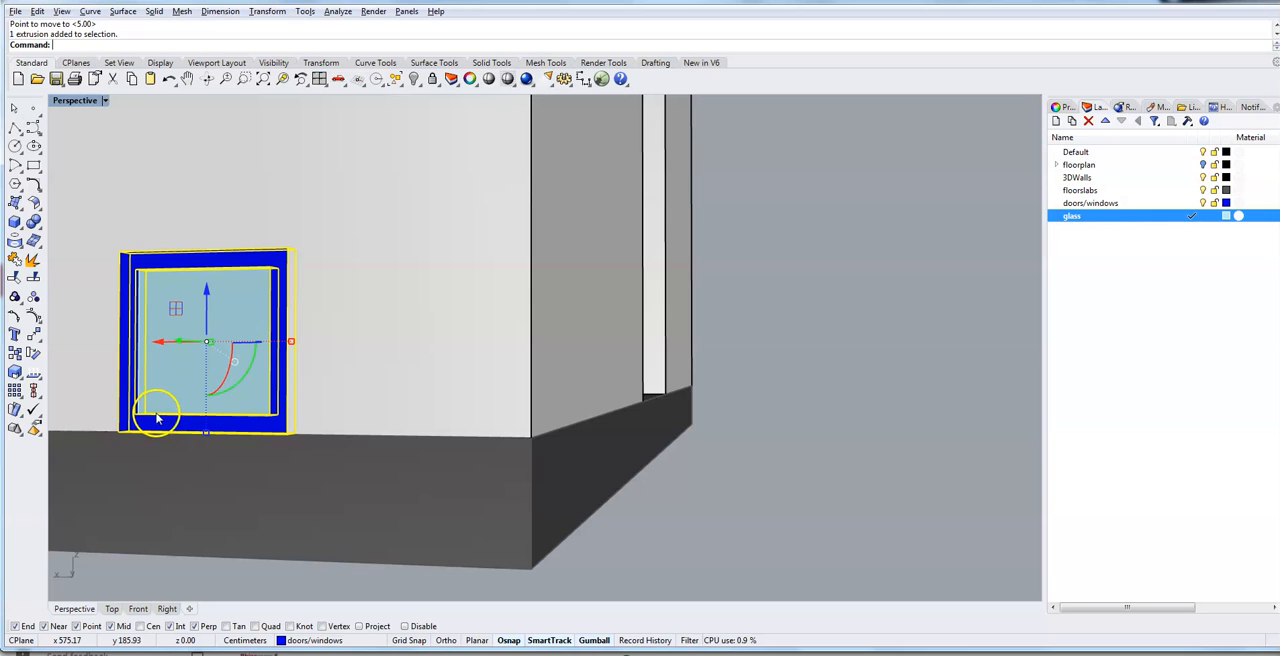
{"action": "left_click", "coordinate": [181, 377], "text": "shift"}
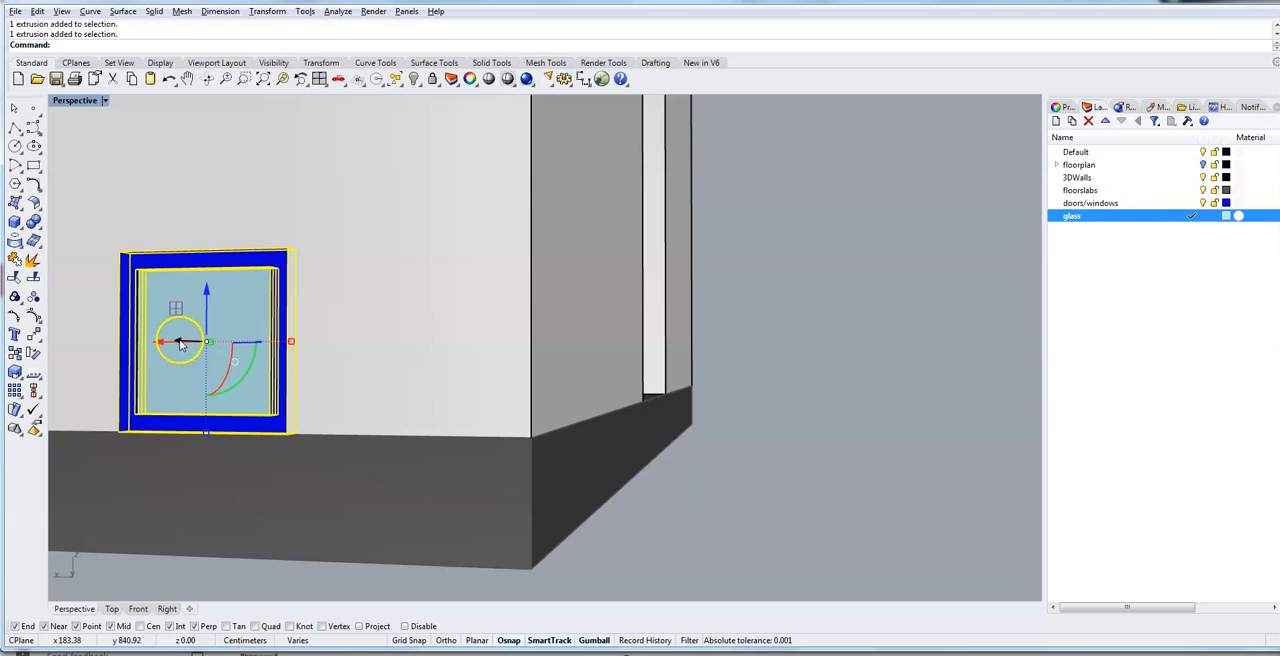
{"action": "left_click", "coordinate": [180, 343]}
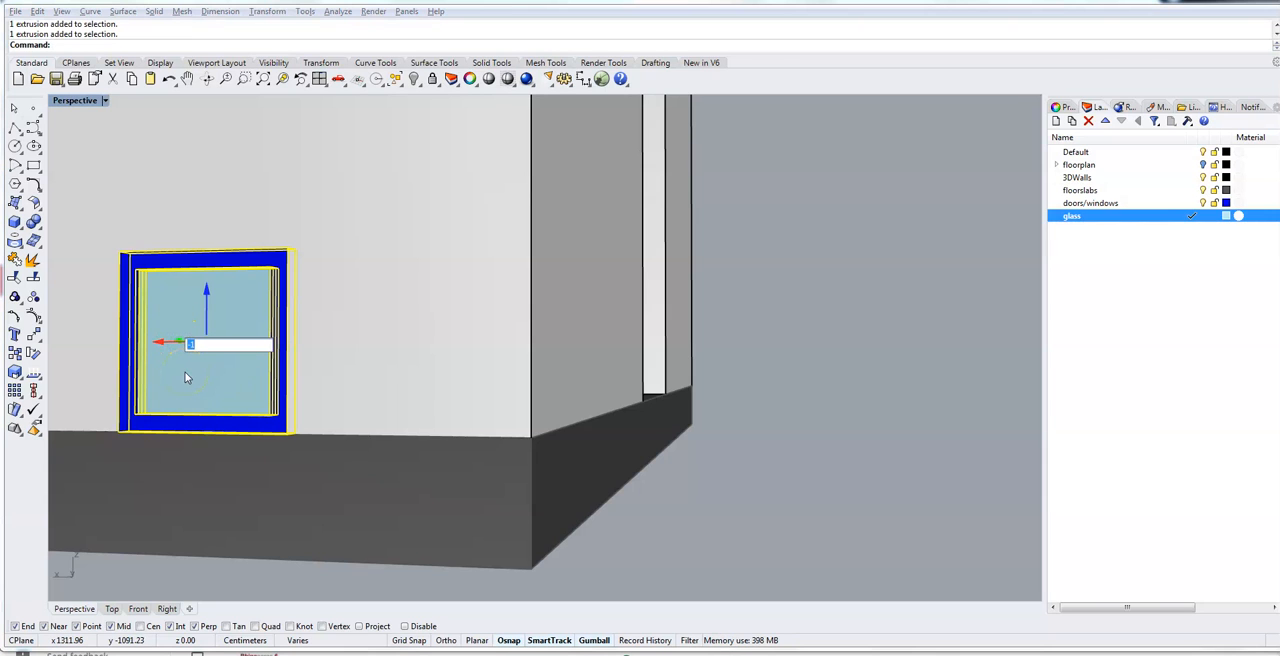
{"action": "type", "text": "-5"}
{"action": "key", "text": "Return"}
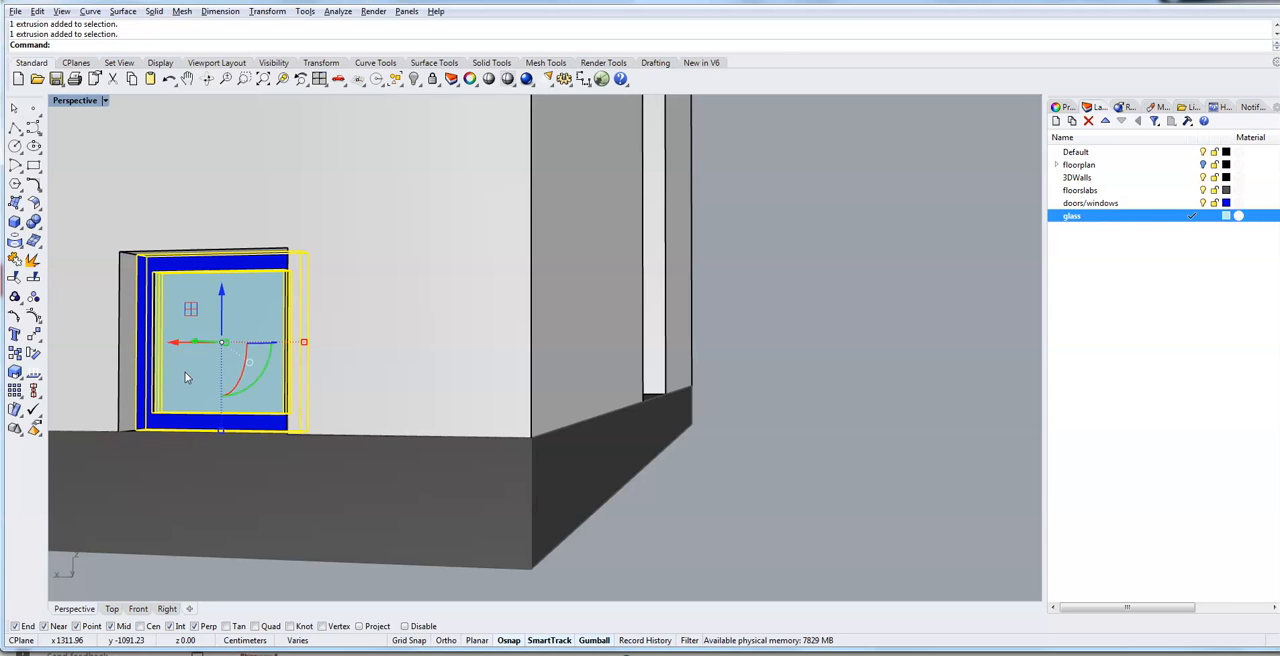
{"action": "right_click_drag", "start_coordinate": [166, 520], "coordinate": [169, 440]}
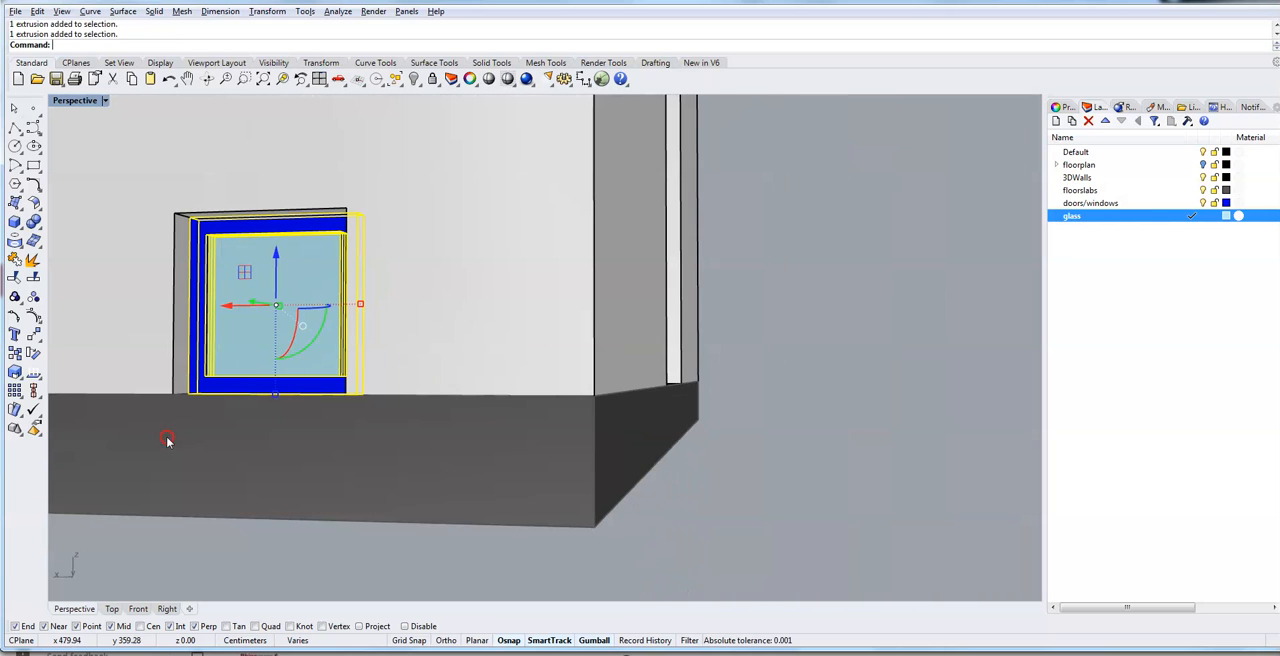
{"action": "left_click", "coordinate": [845, 318]}
- Examine from both sides of the wall how the window frame and glass pane sit in the opening
{"action": "scroll", "coordinate": [243, 374], "scroll_direction": "up", "scroll_amount": 5}
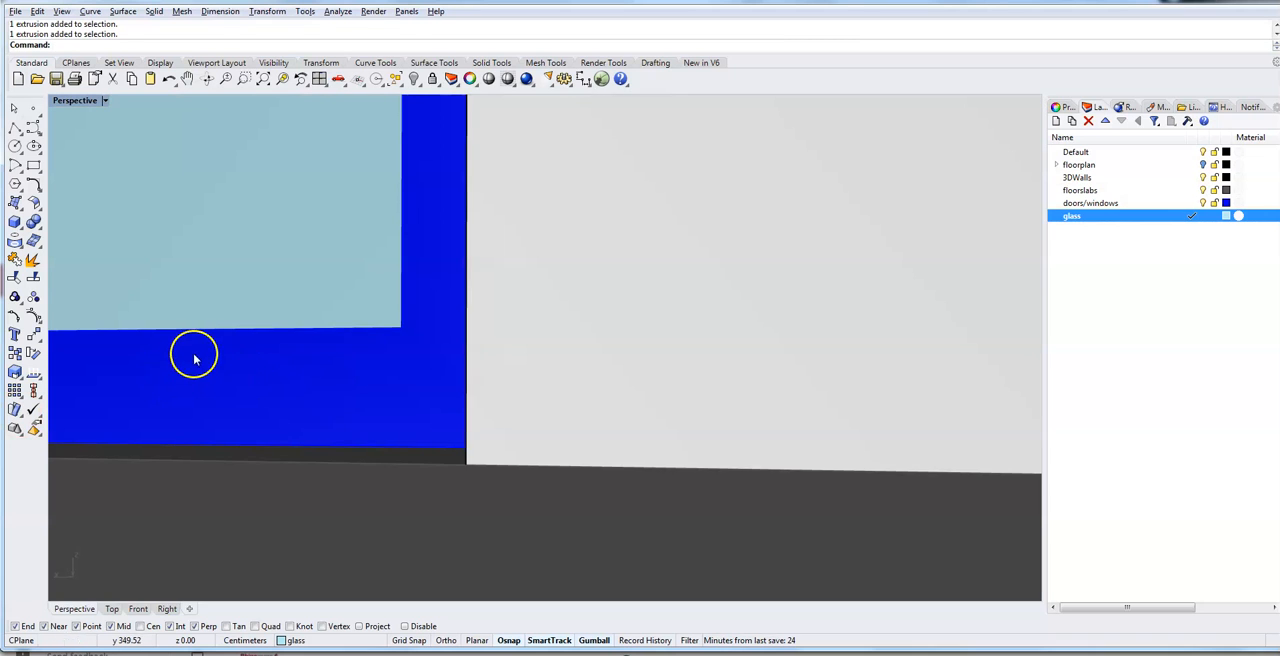
{"action": "scroll", "coordinate": [197, 356], "scroll_direction": "up", "scroll_amount": 10}
{"action": "scroll", "coordinate": [206, 356], "scroll_direction": "up", "scroll_amount": 8}
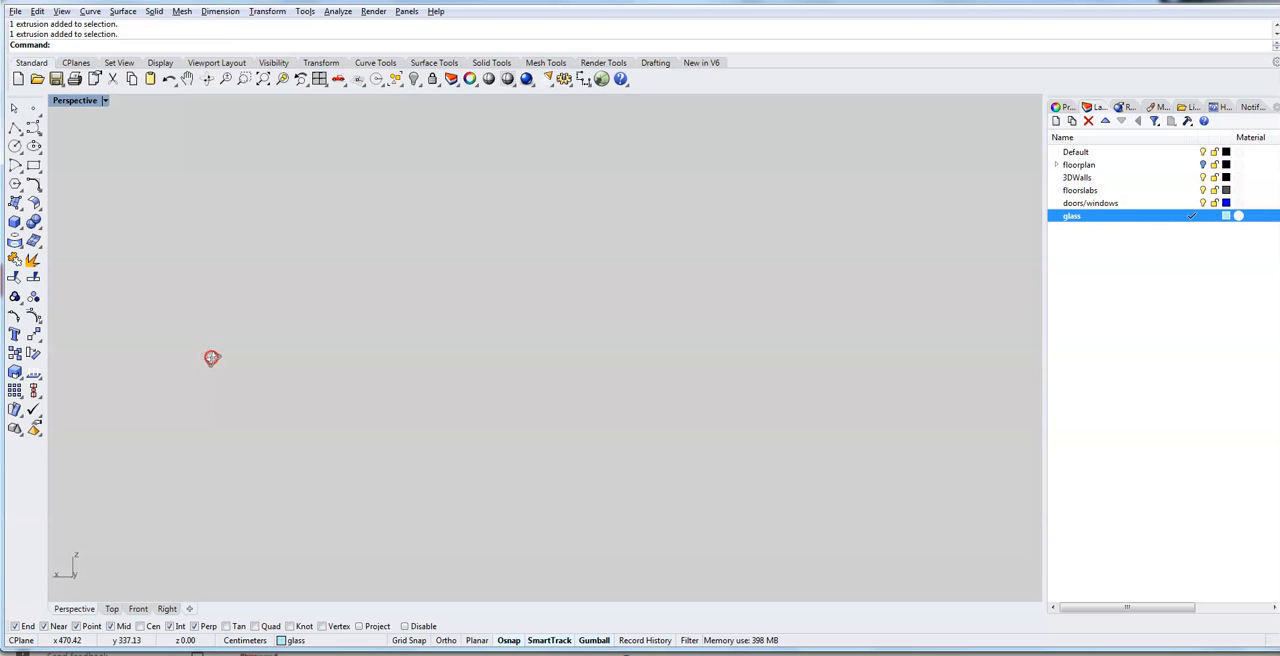
{"action": "scroll", "coordinate": [212, 357], "scroll_direction": "down", "scroll_amount": 5}
{"action": "scroll", "coordinate": [280, 437], "scroll_direction": "down", "scroll_amount": 4}
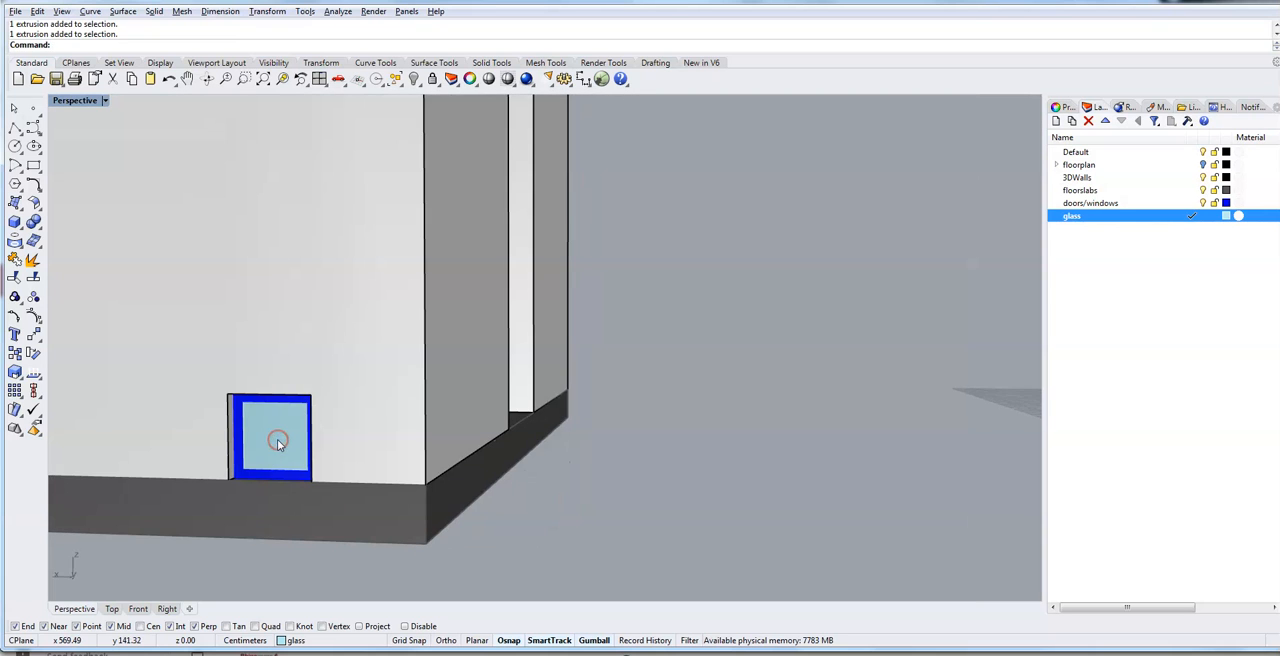
{"action": "scroll", "coordinate": [277, 441], "scroll_direction": "up", "scroll_amount": 5}
{"action": "scroll", "coordinate": [277, 441], "scroll_direction": "down", "scroll_amount": 4}
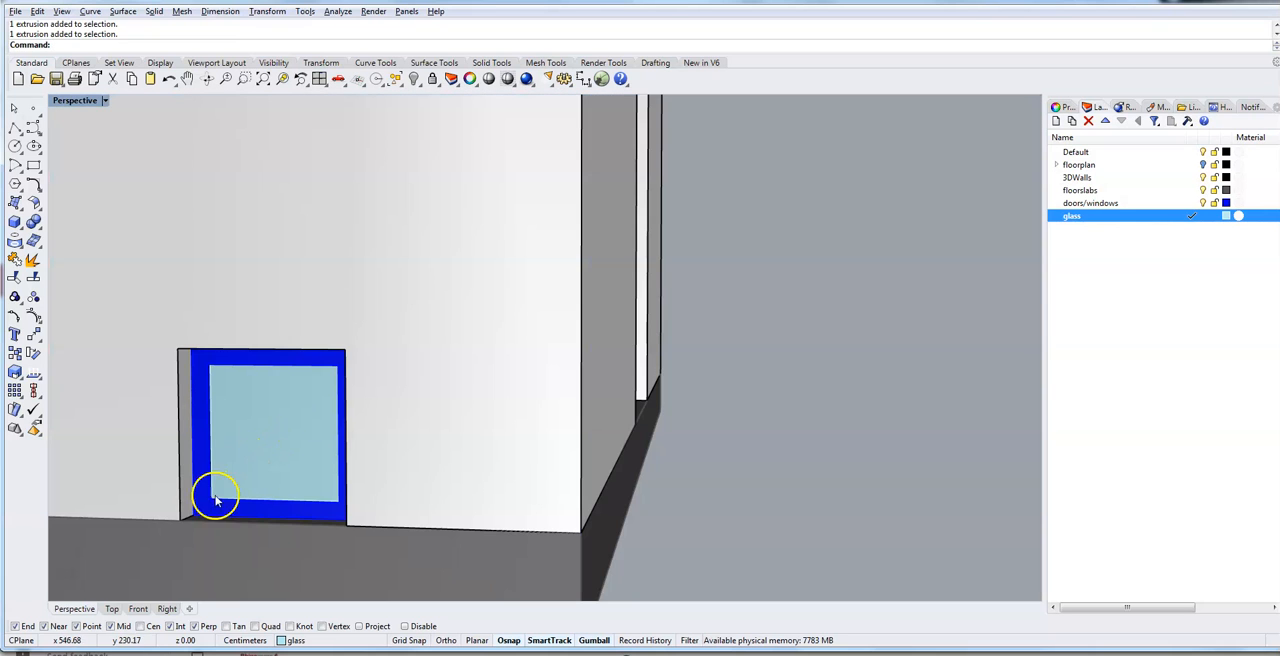
{"action": "scroll", "coordinate": [214, 501], "scroll_direction": "up", "scroll_amount": 5}
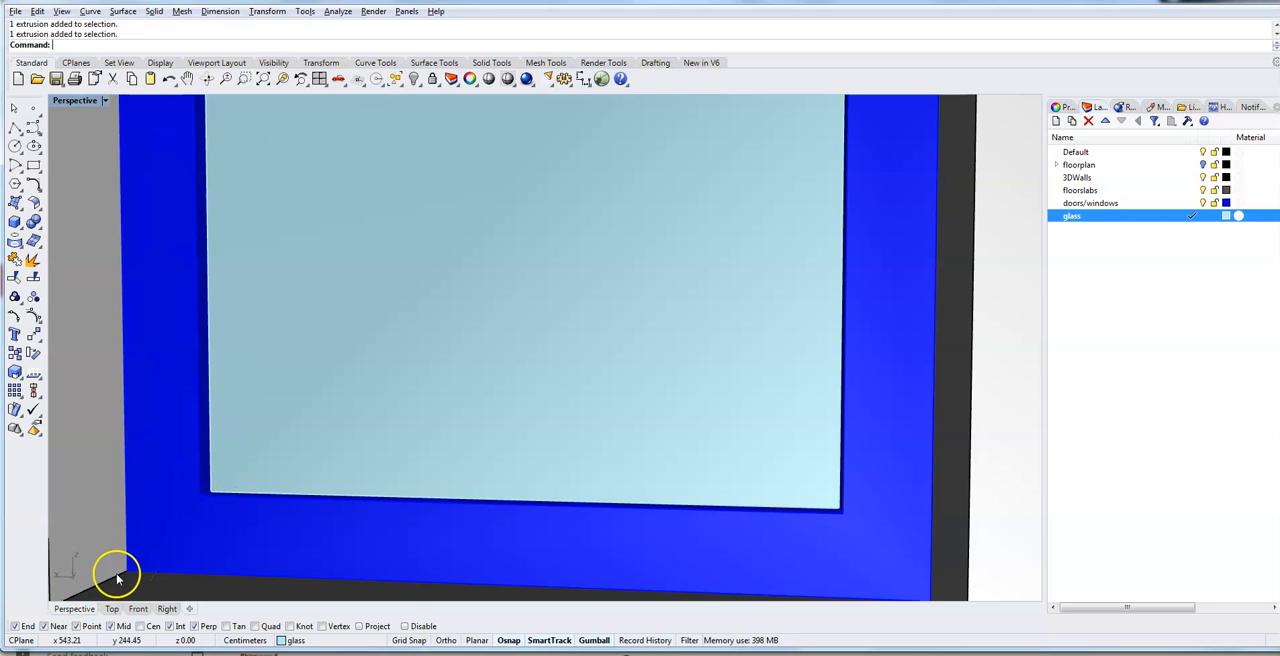
{"action": "scroll", "coordinate": [285, 518], "scroll_direction": "down", "scroll_amount": 8}
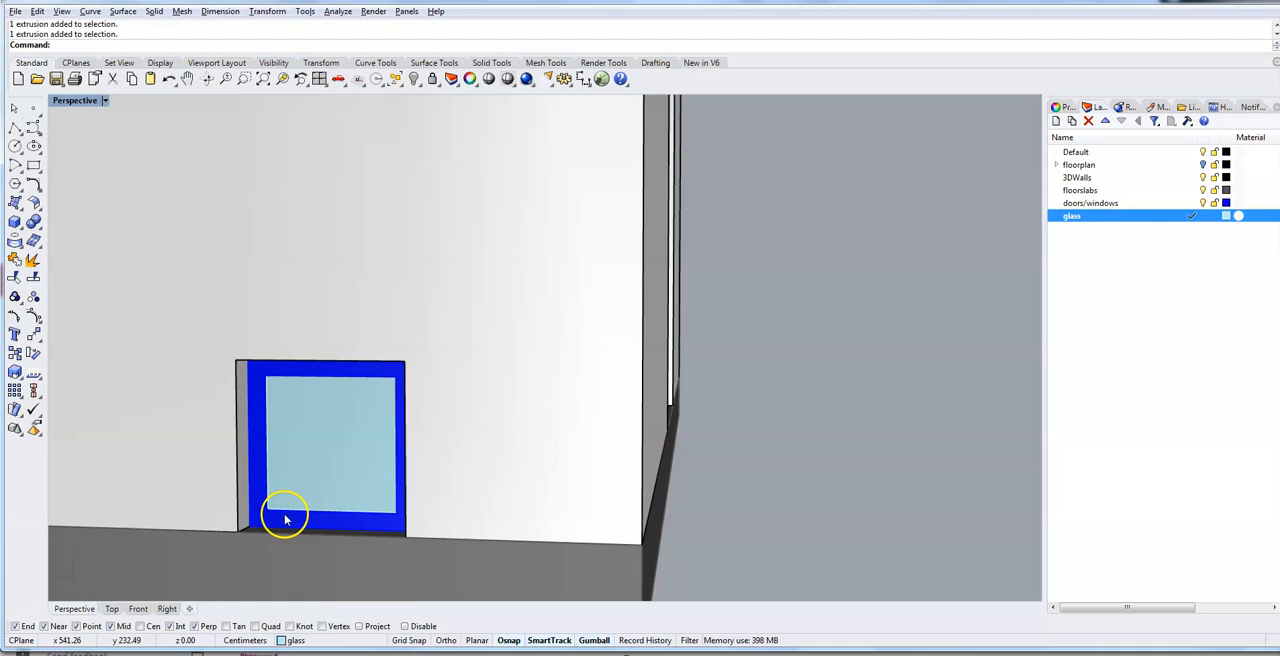
- Copy the window frame and glass pane from the frame's bottom outer corner 215 cm straight up into the opening one floor above
{"action": "left_click", "coordinate": [307, 464]}
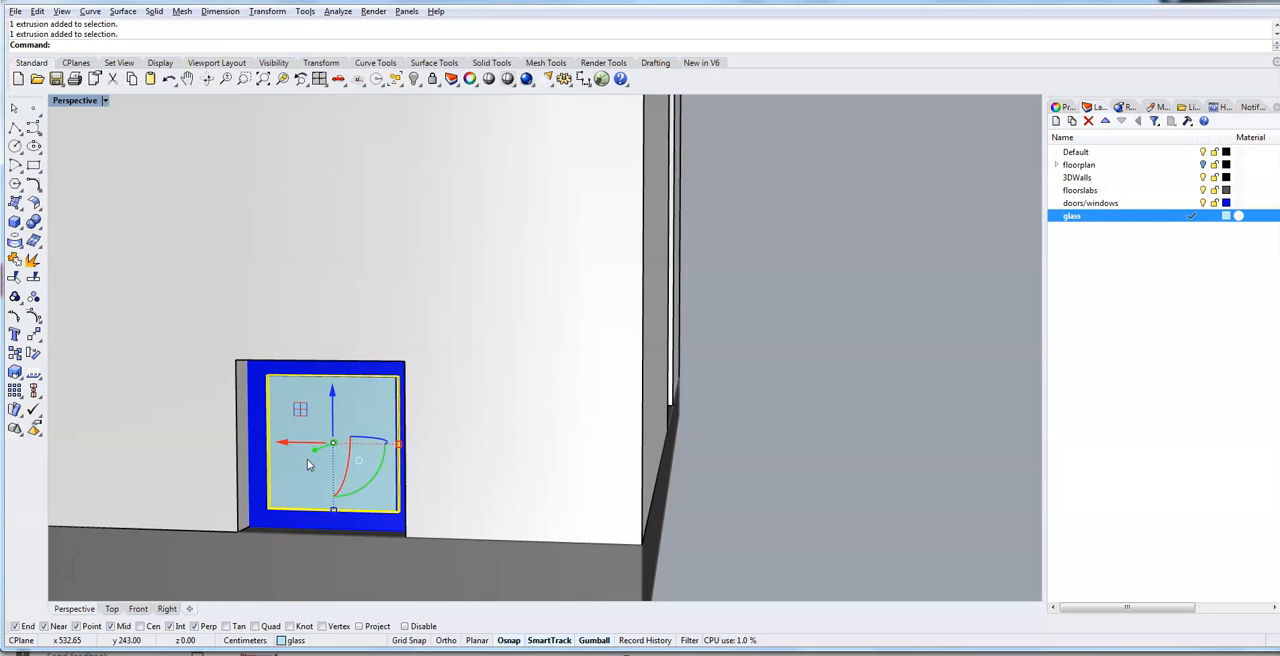
{"action": "left_click", "coordinate": [254, 483], "text": "shift"}
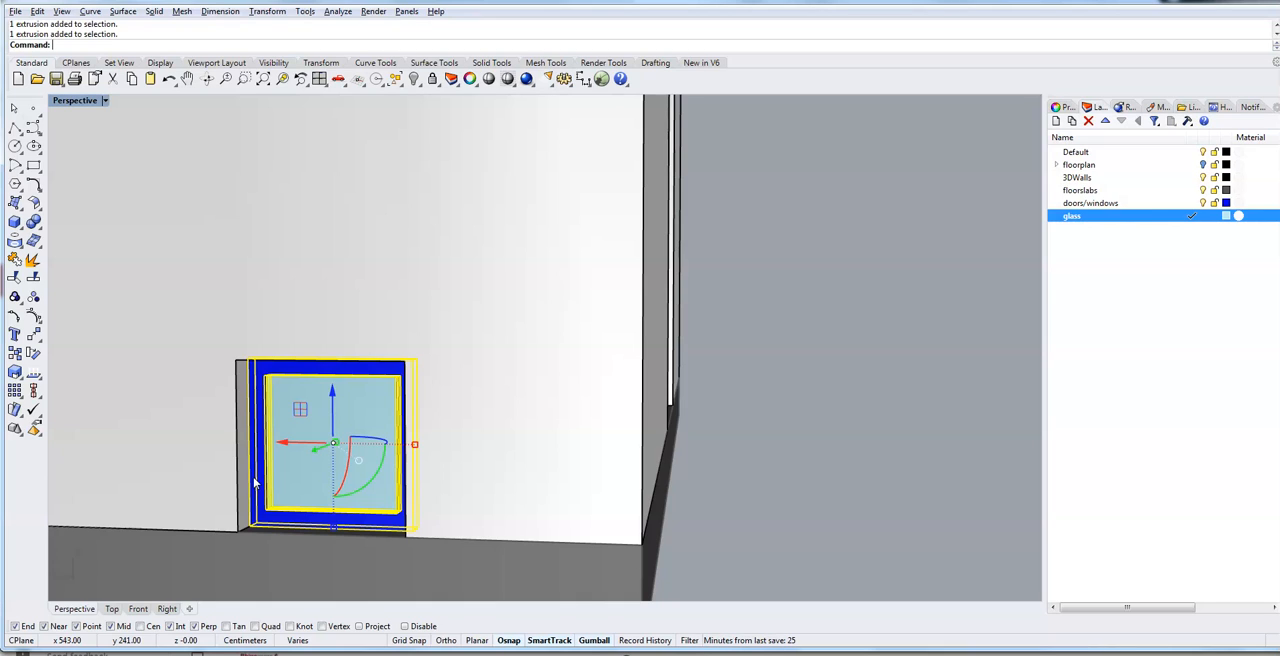
{"action": "type", "text": "Copy"}
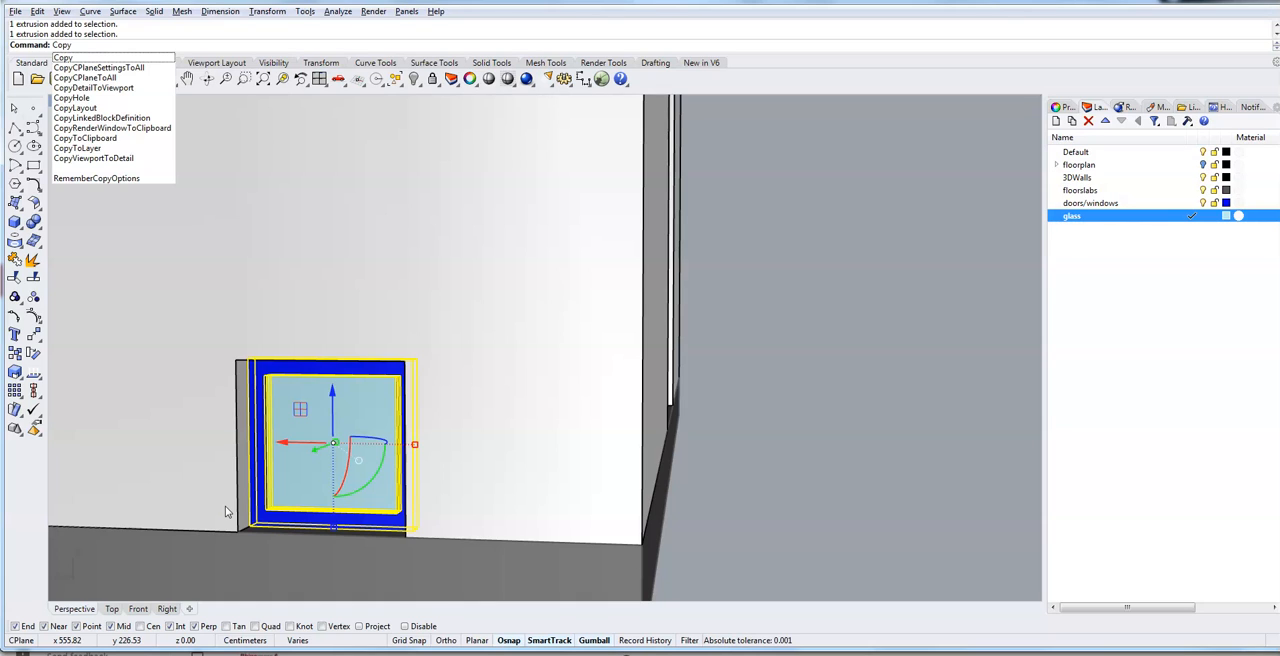
{"action": "key", "text": "Return"}
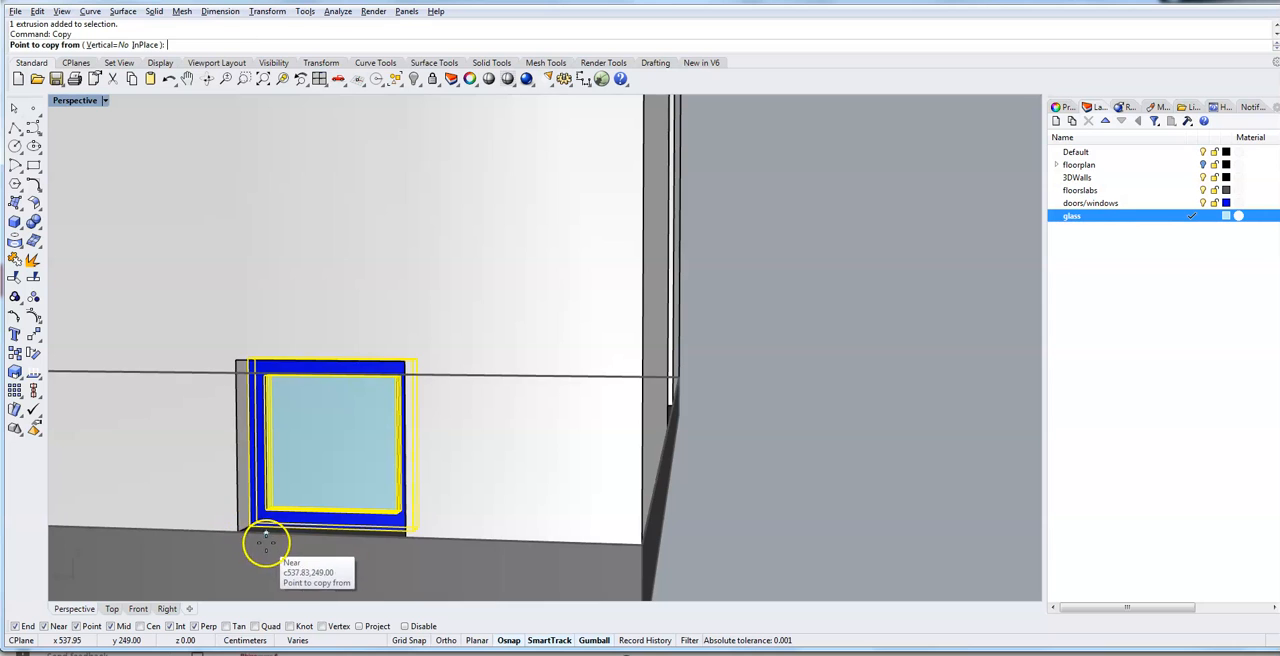
{"action": "left_click", "coordinate": [247, 525]}
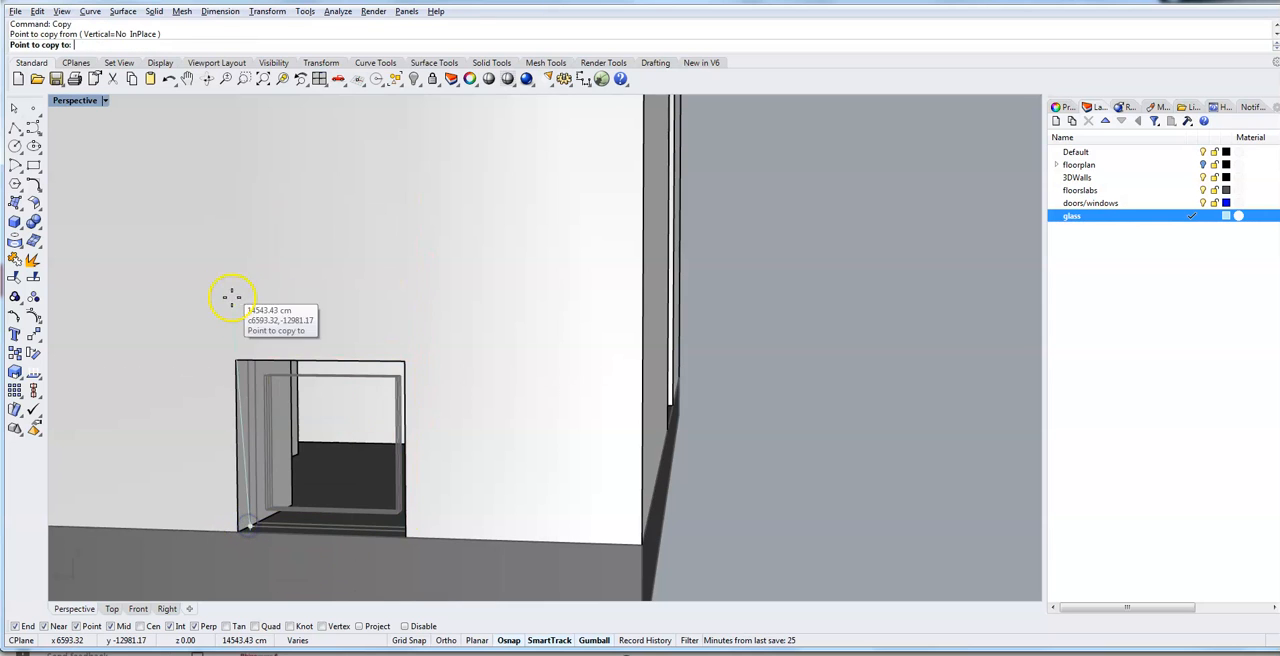
{"action": "scroll", "coordinate": [243, 237], "scroll_direction": "up", "scroll_amount": 4}
{"action": "scroll", "coordinate": [241, 251], "scroll_direction": "down", "scroll_amount": 4}
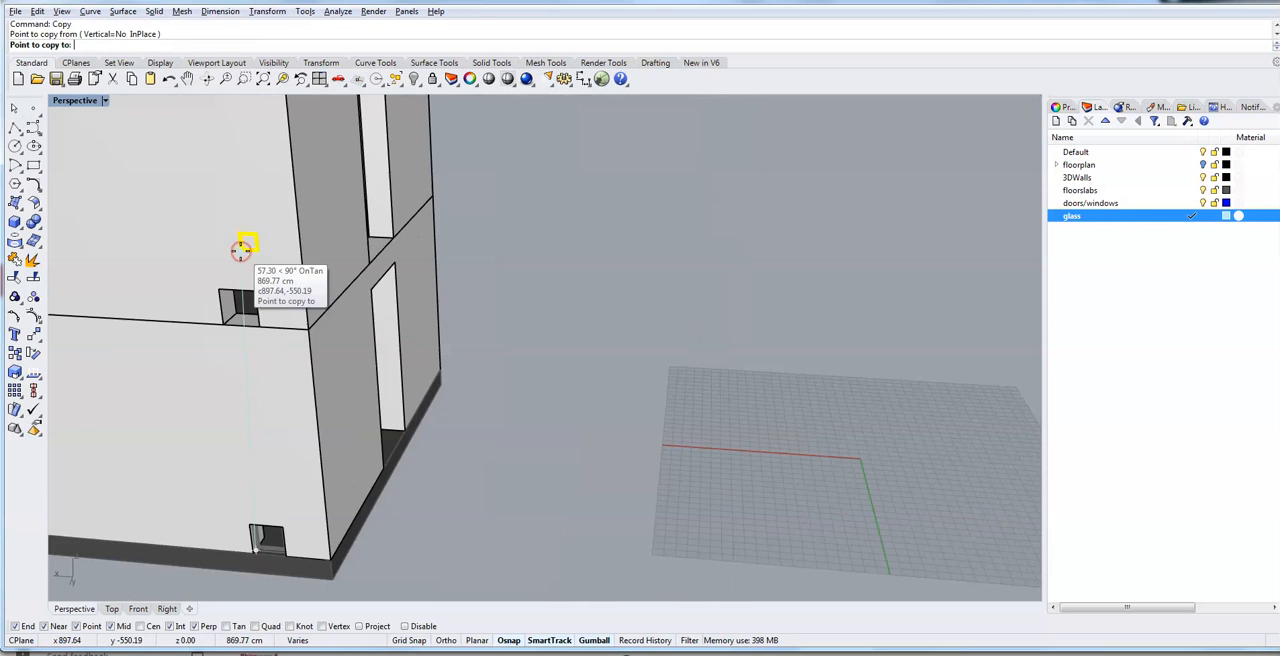
{"action": "scroll", "coordinate": [229, 322], "scroll_direction": "up", "scroll_amount": 5}
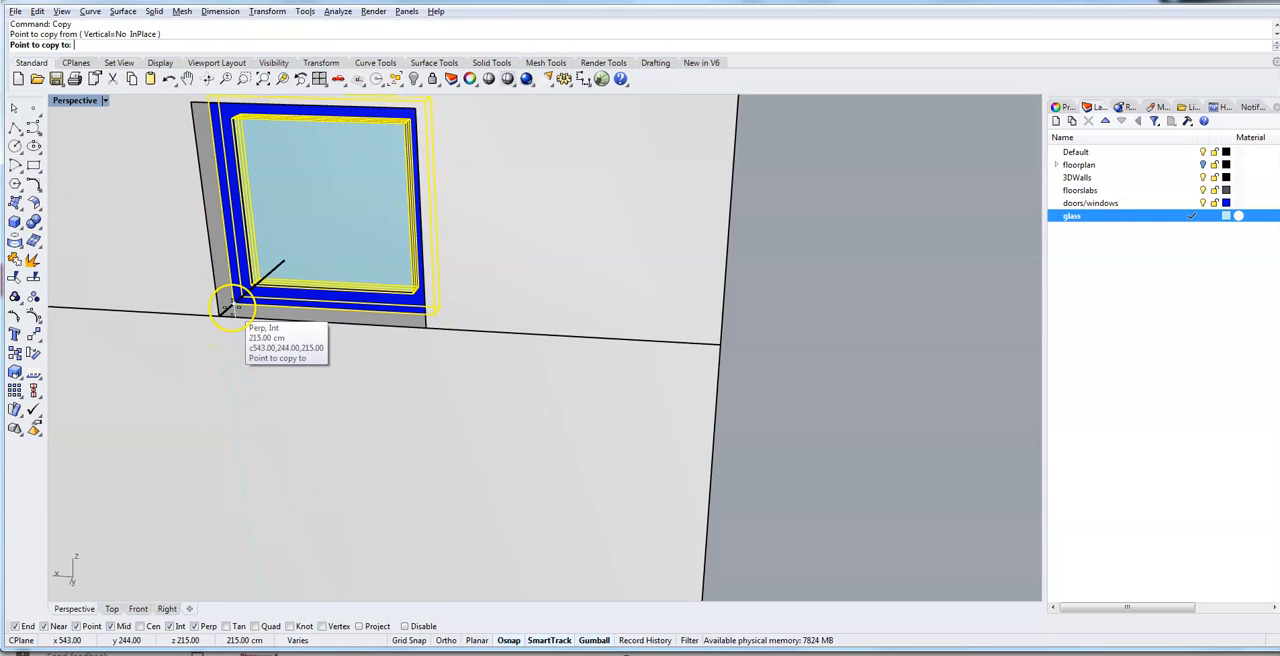
{"action": "left_click", "coordinate": [230, 302]}
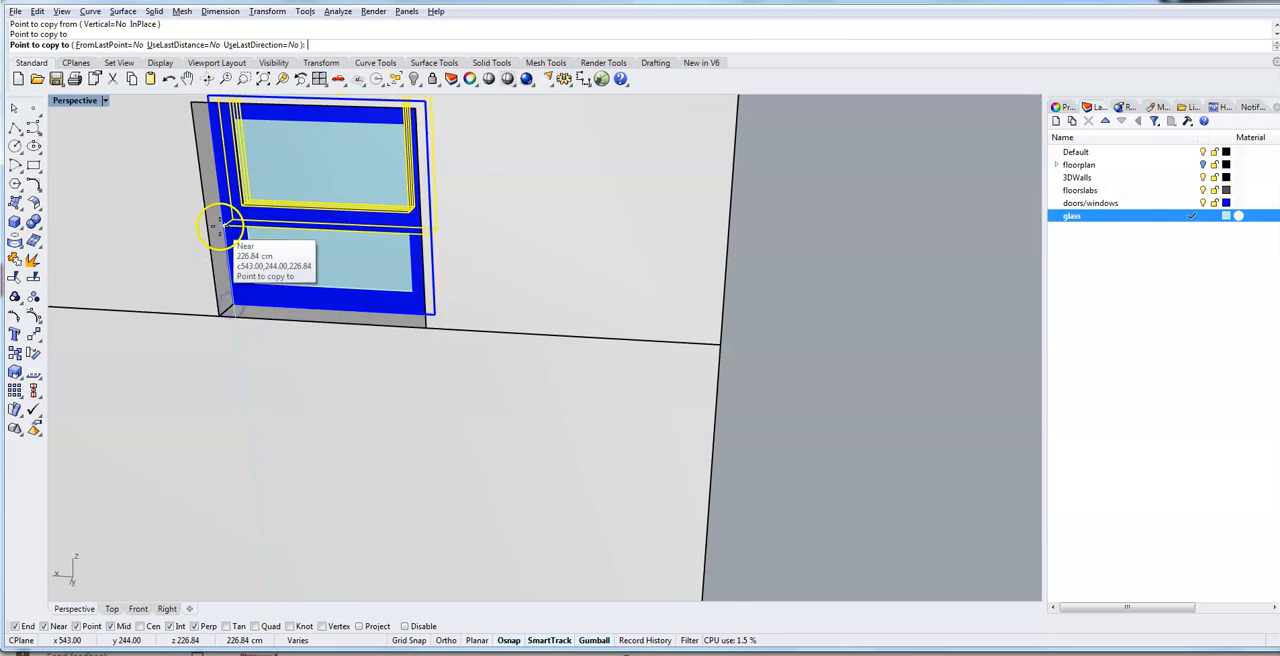
- Place a second copy of the window 430 cm above the original in the next floor's opening, and finish the Copy command
{"action": "scroll", "coordinate": [221, 244], "scroll_direction": "up", "scroll_amount": 6}
{"action": "scroll", "coordinate": [221, 250], "scroll_direction": "down", "scroll_amount": 6}
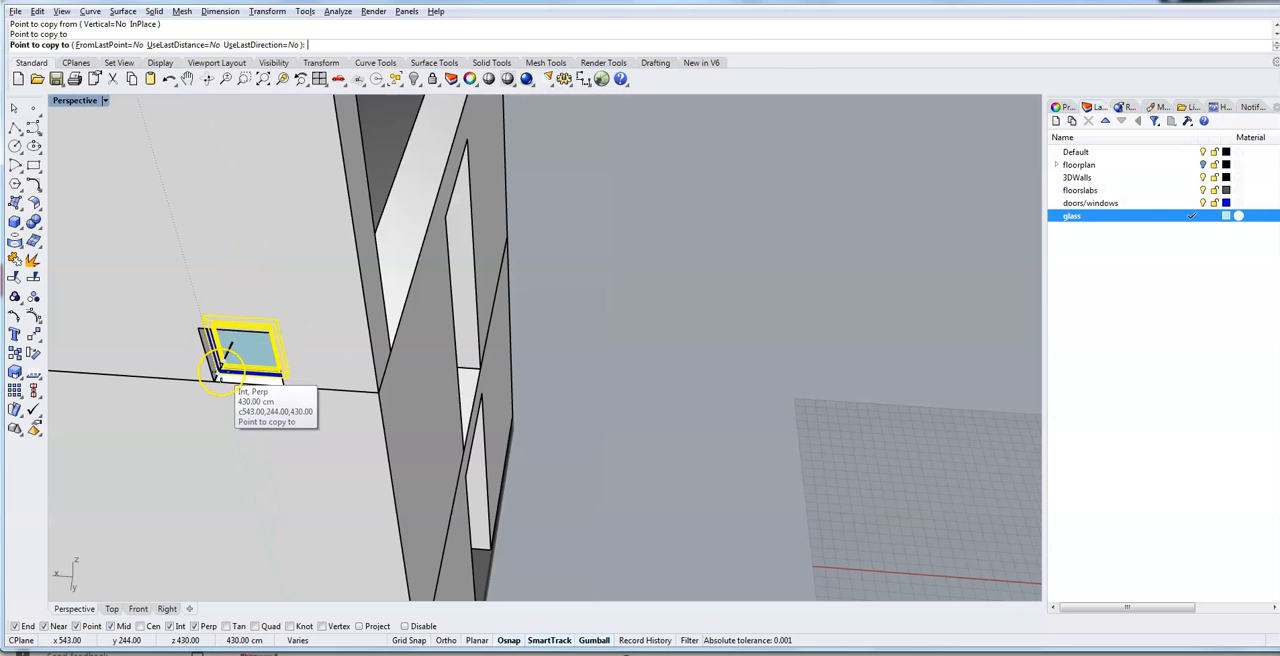
{"action": "left_click", "coordinate": [219, 374]}
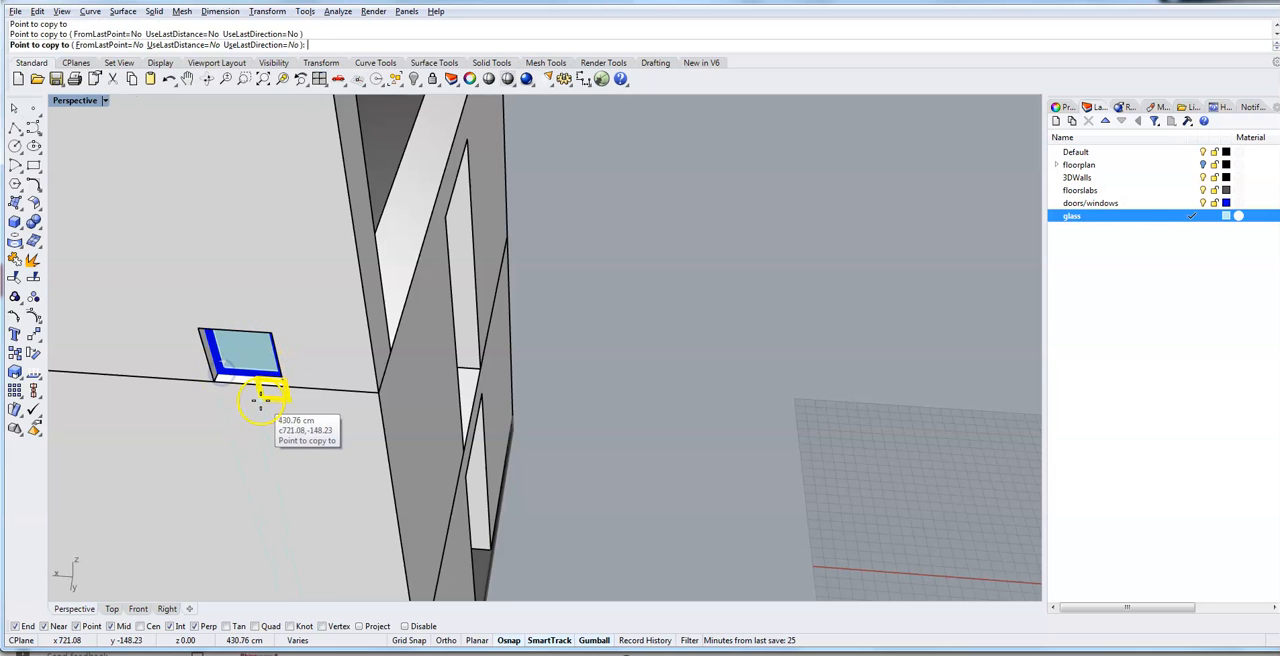
{"action": "right_click_drag", "start_coordinate": [262, 400], "coordinate": [277, 397]}
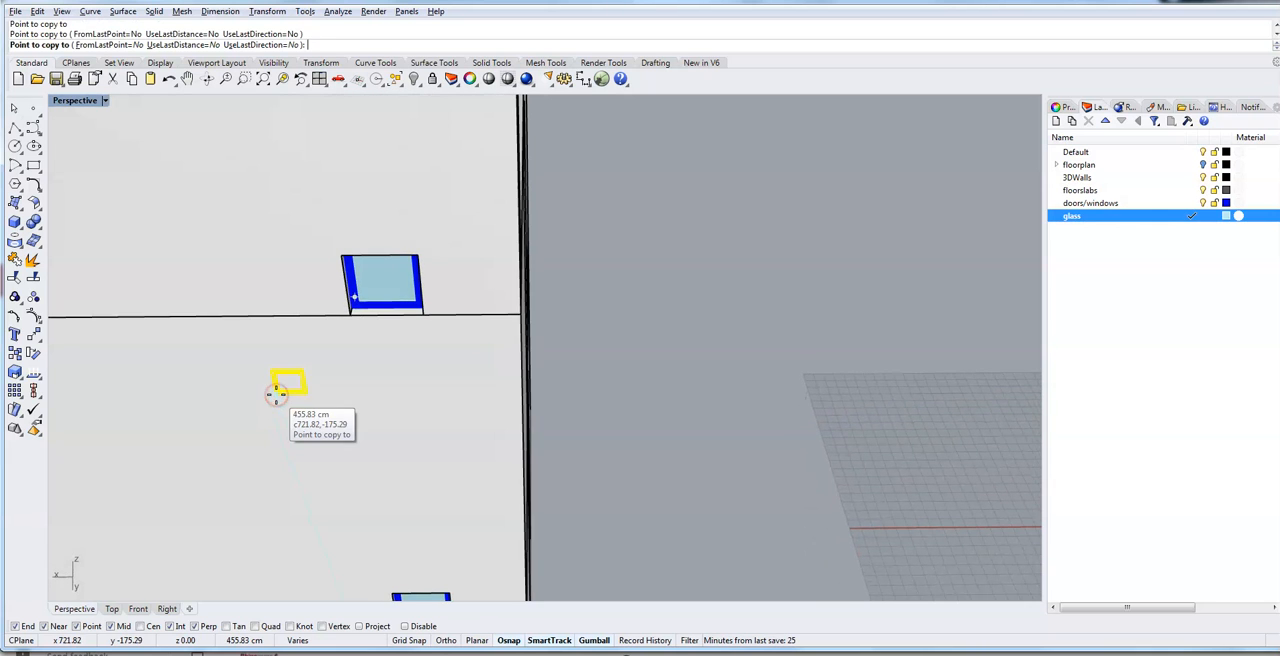
{"action": "scroll", "coordinate": [277, 395], "scroll_direction": "down", "scroll_amount": 3}
{"action": "scroll", "coordinate": [563, 491], "scroll_direction": "down", "scroll_amount": 3}
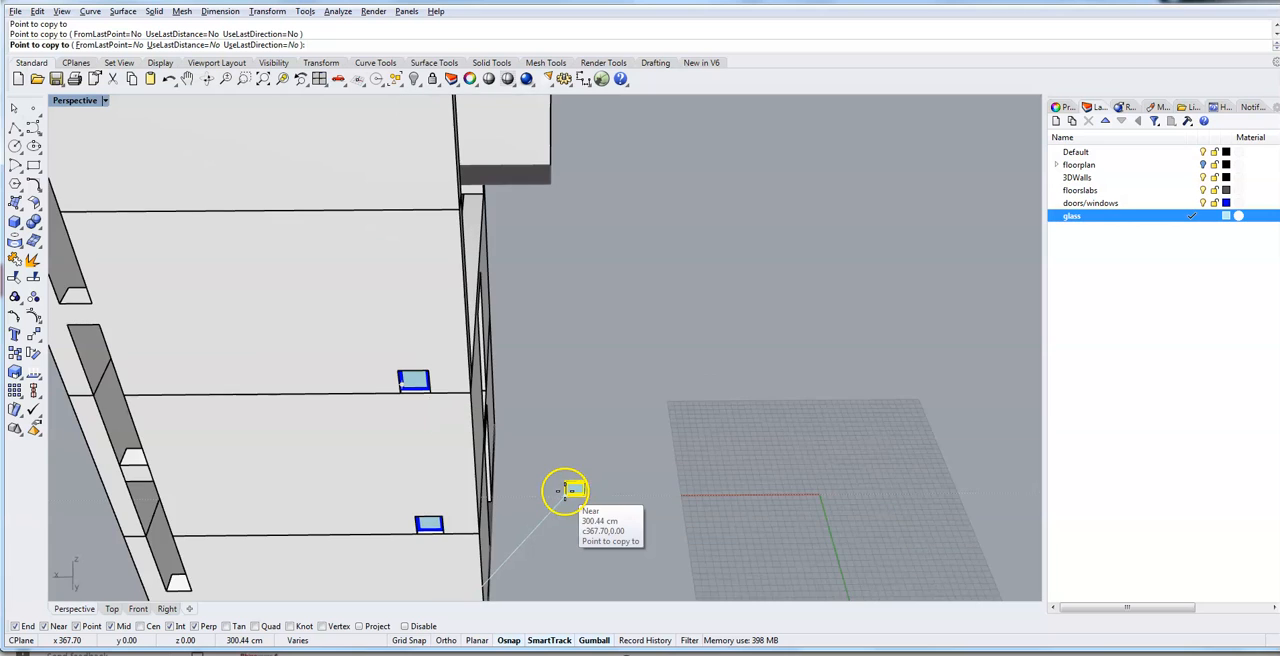
{"action": "right_click_drag", "start_coordinate": [563, 491], "coordinate": [571, 462]}
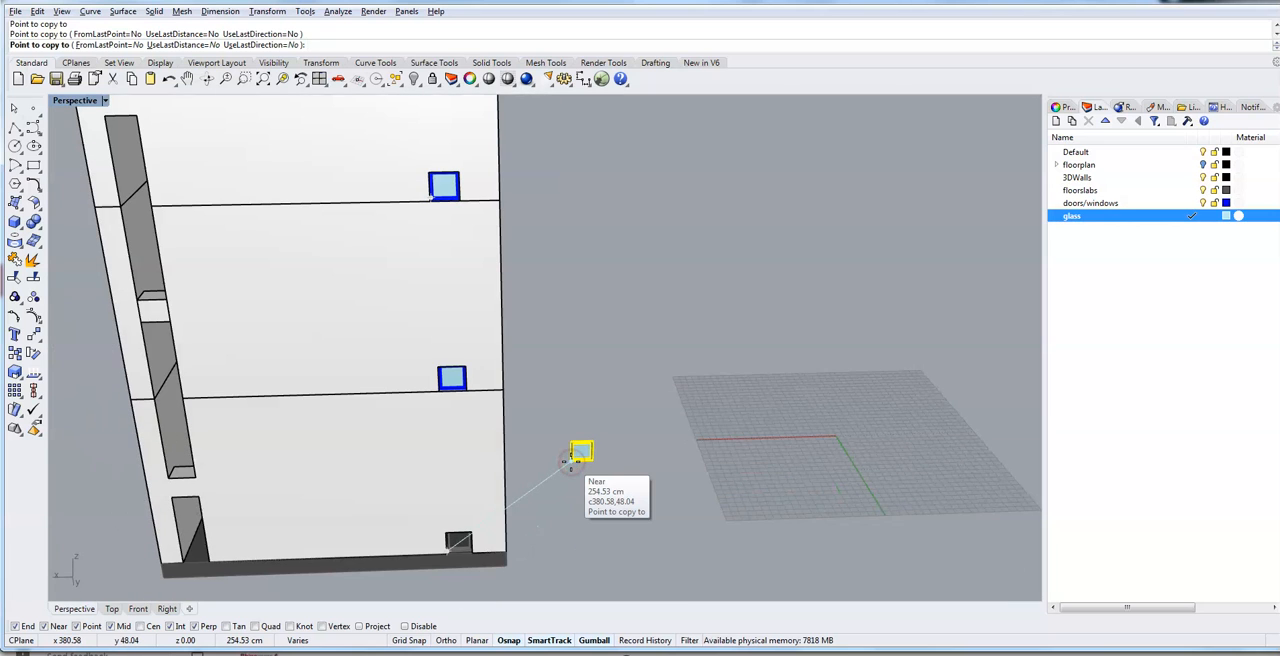
{"action": "right_click", "coordinate": [570, 463]}
{"action": "left_click", "coordinate": [541, 519]}
{"action": "scroll", "coordinate": [543, 518], "scroll_direction": "up", "scroll_amount": 2}
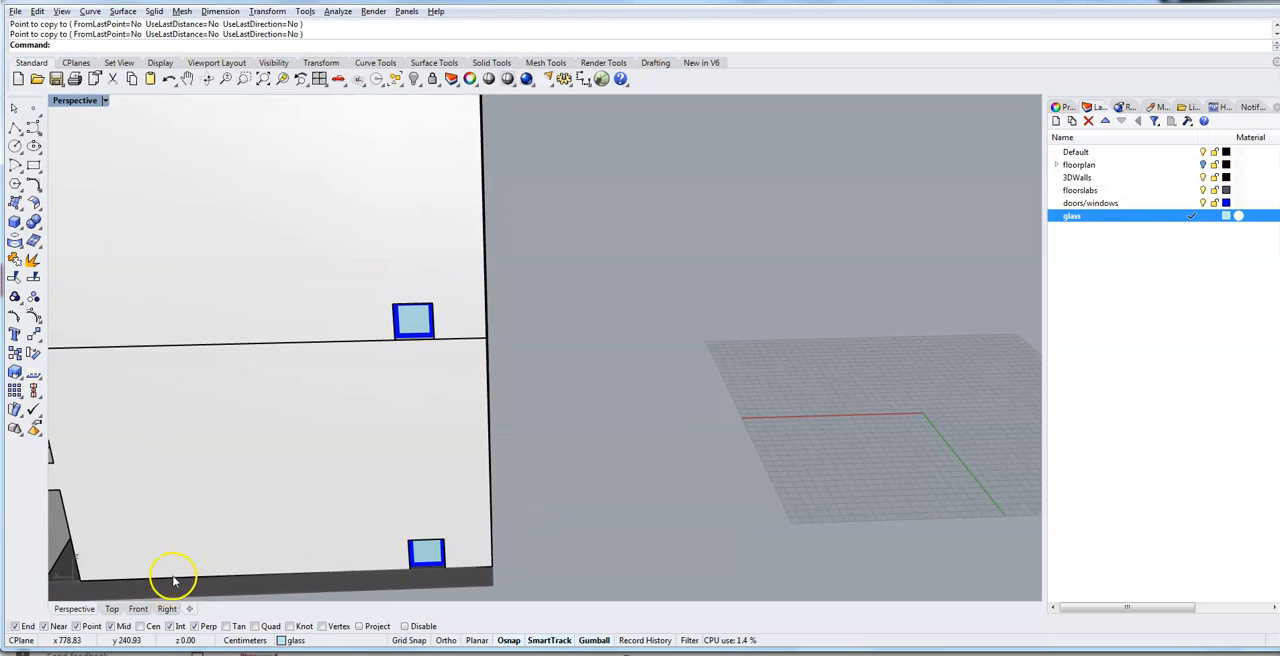
{"action": "right_click_drag", "start_coordinate": [135, 577], "coordinate": [174, 562]}
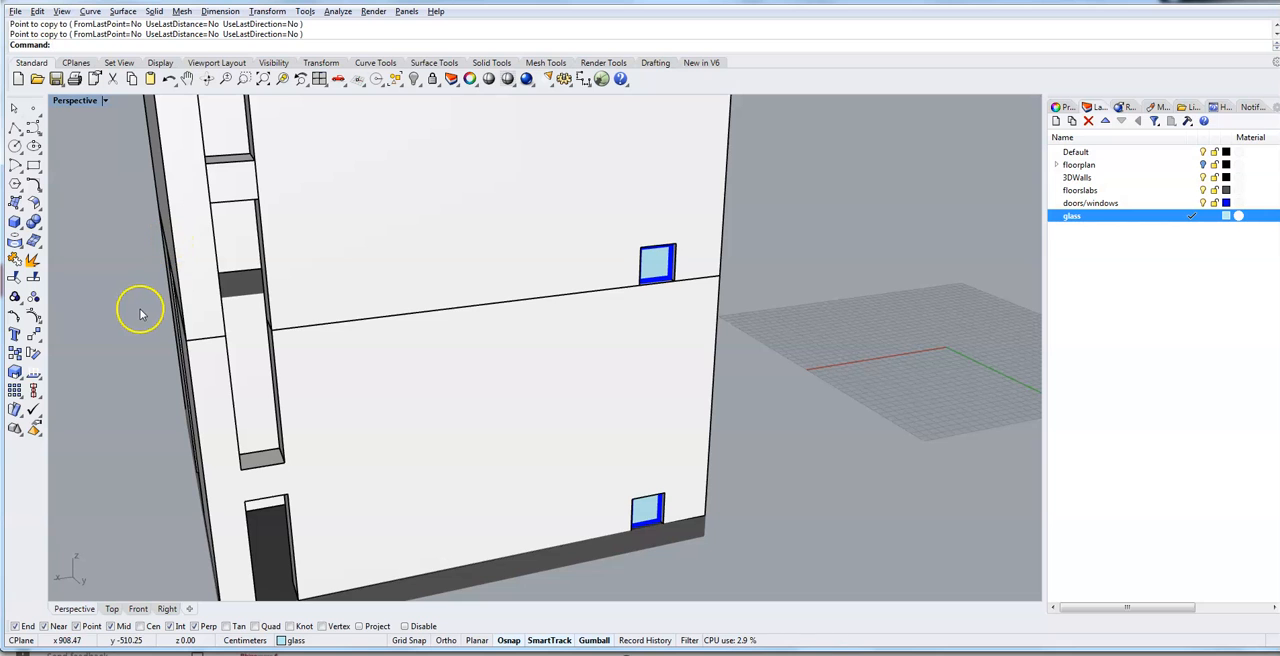
{"action": "right_click_drag", "start_coordinate": [138, 313], "coordinate": [240, 360]}
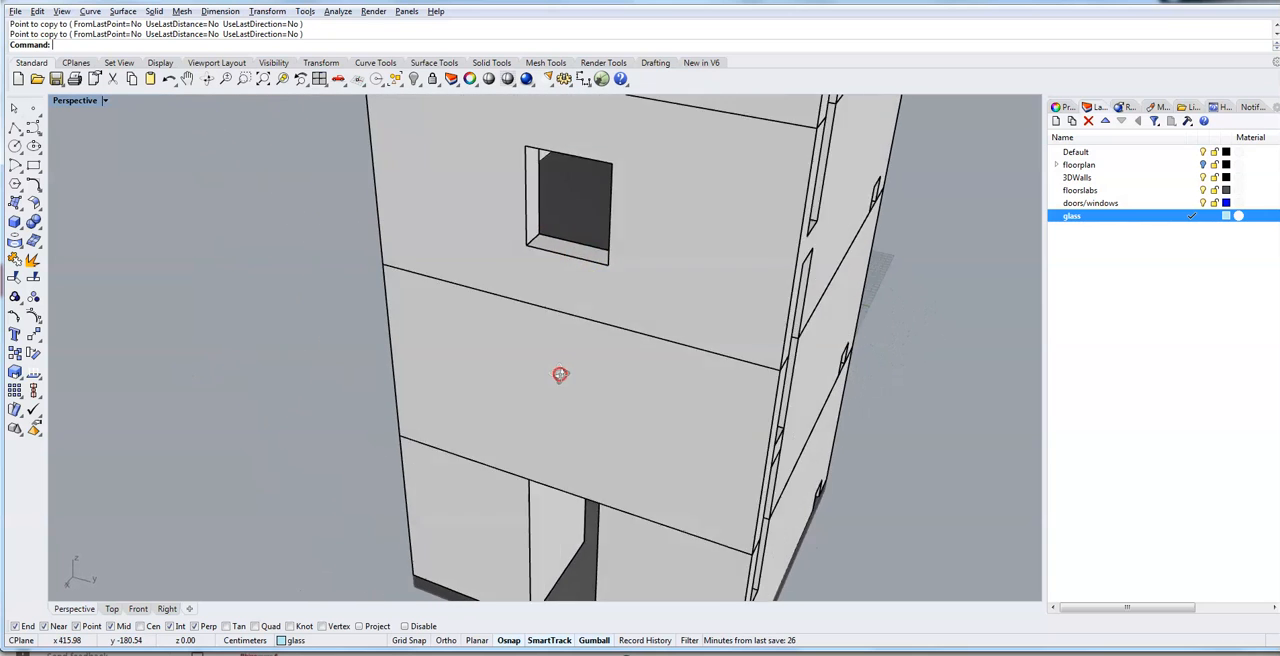